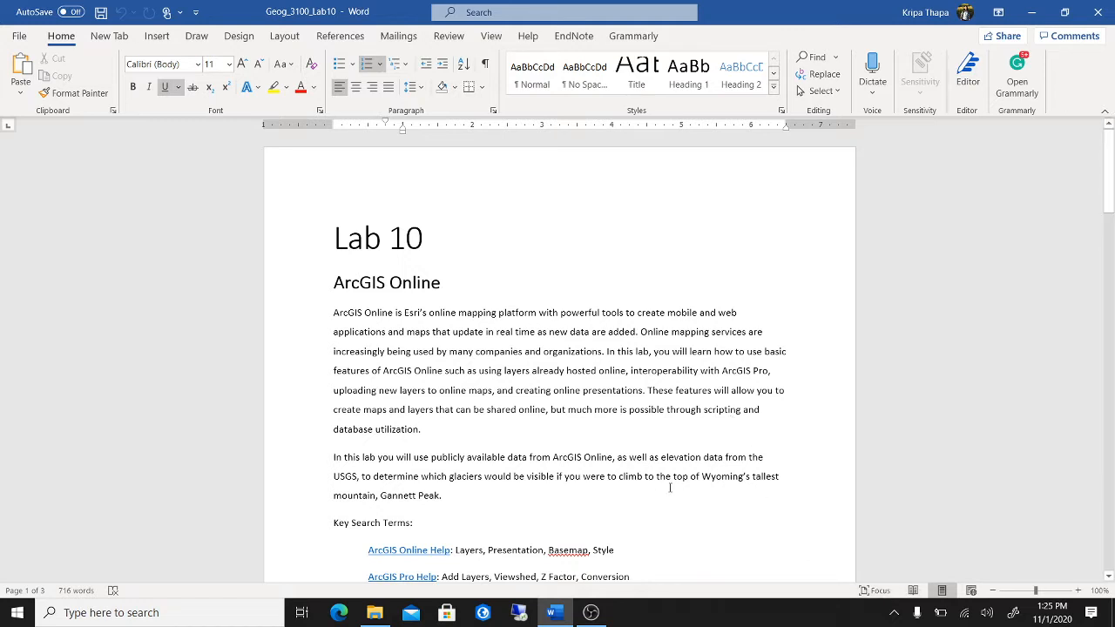
- Extract the ArcGIS_Online_Lab.gdb zip into the Lab 10 folder
scroll(752, 442, "down", 1)
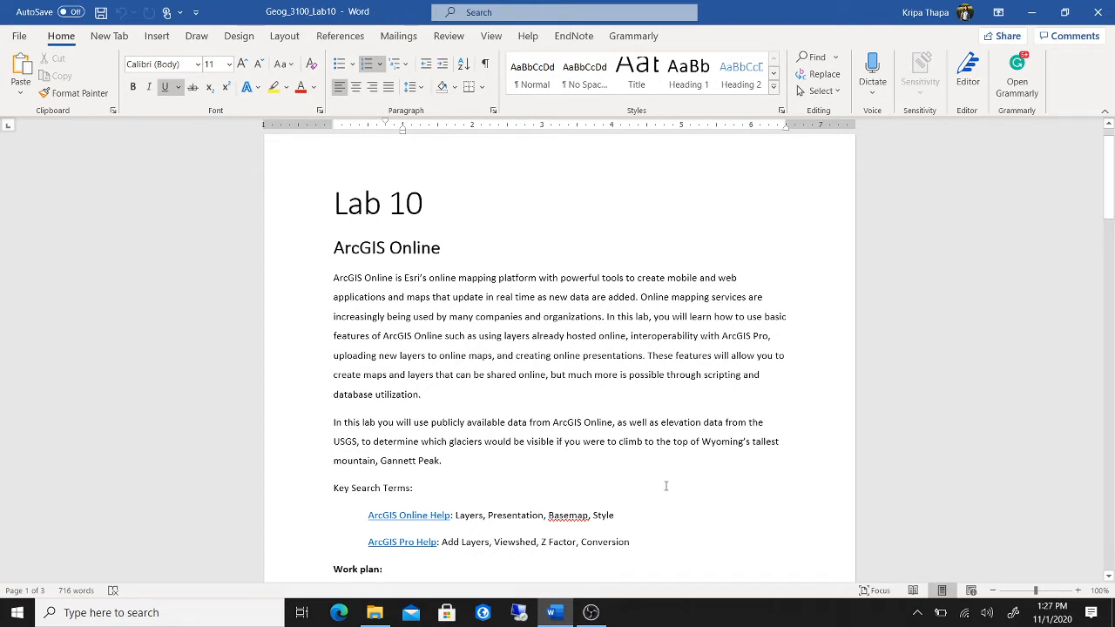
scroll(666, 486, "down", 5)
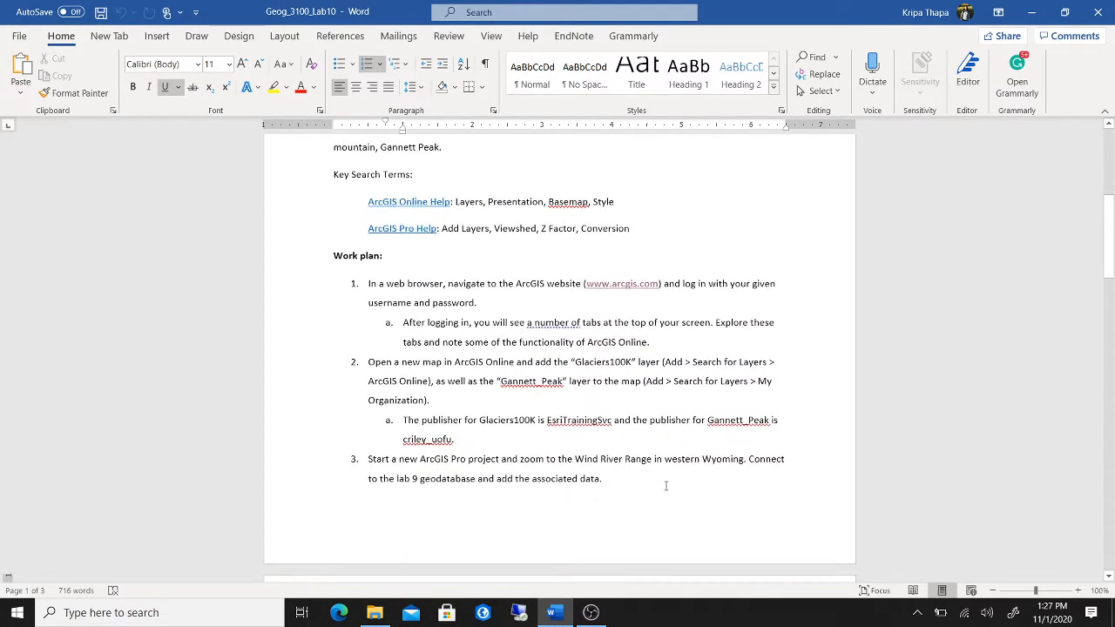
left_click(374, 612)
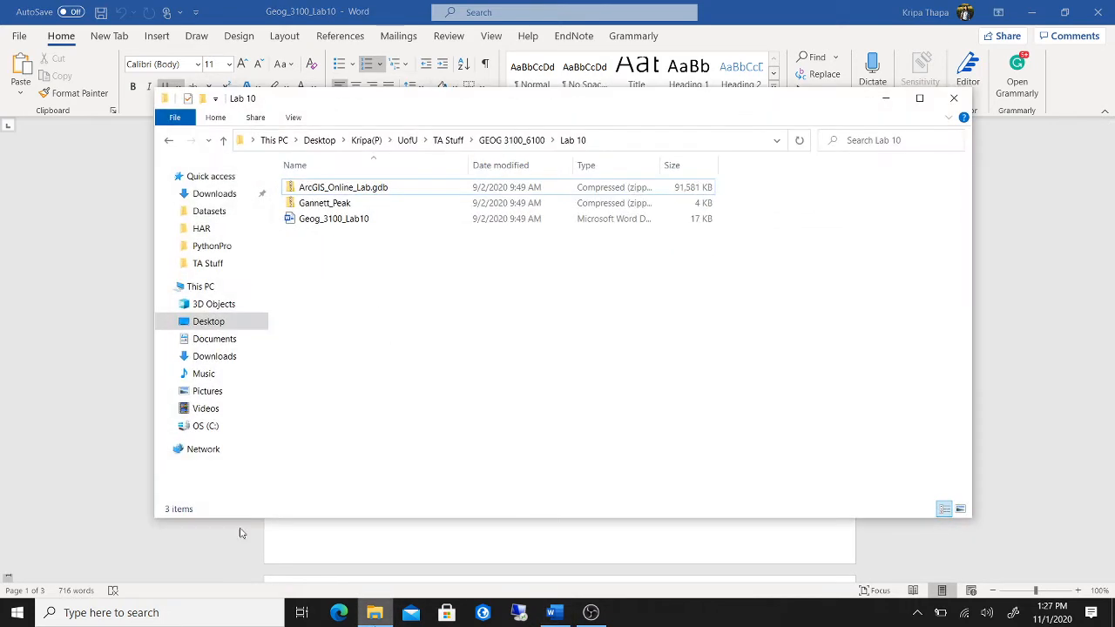
left_click(413, 191)
left_click(406, 203, "ctrl")
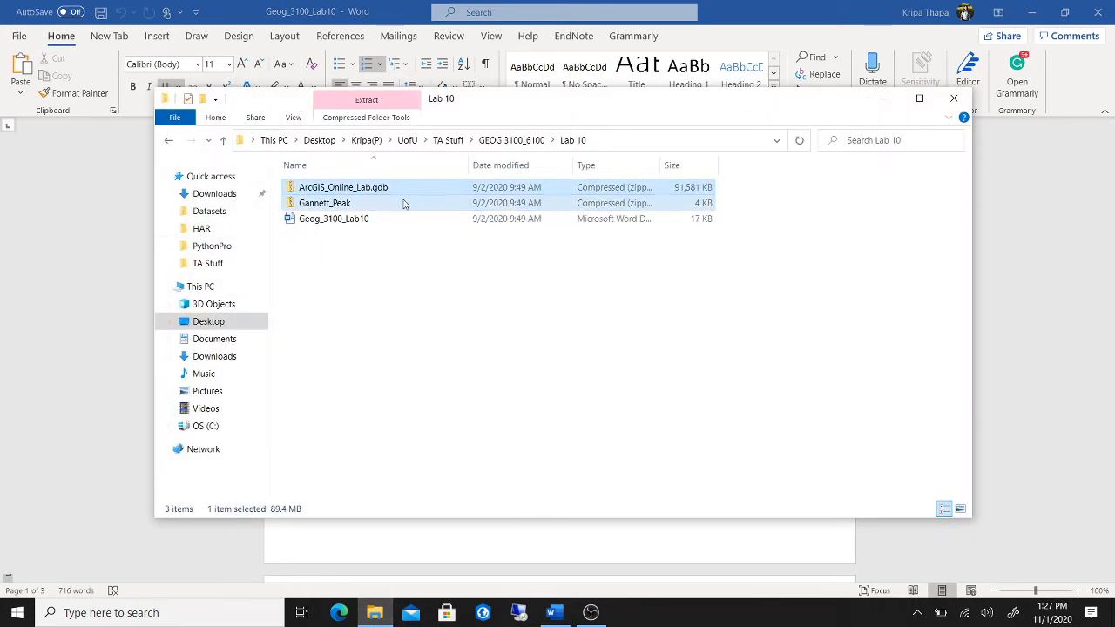
left_click(410, 233)
left_click(409, 192)
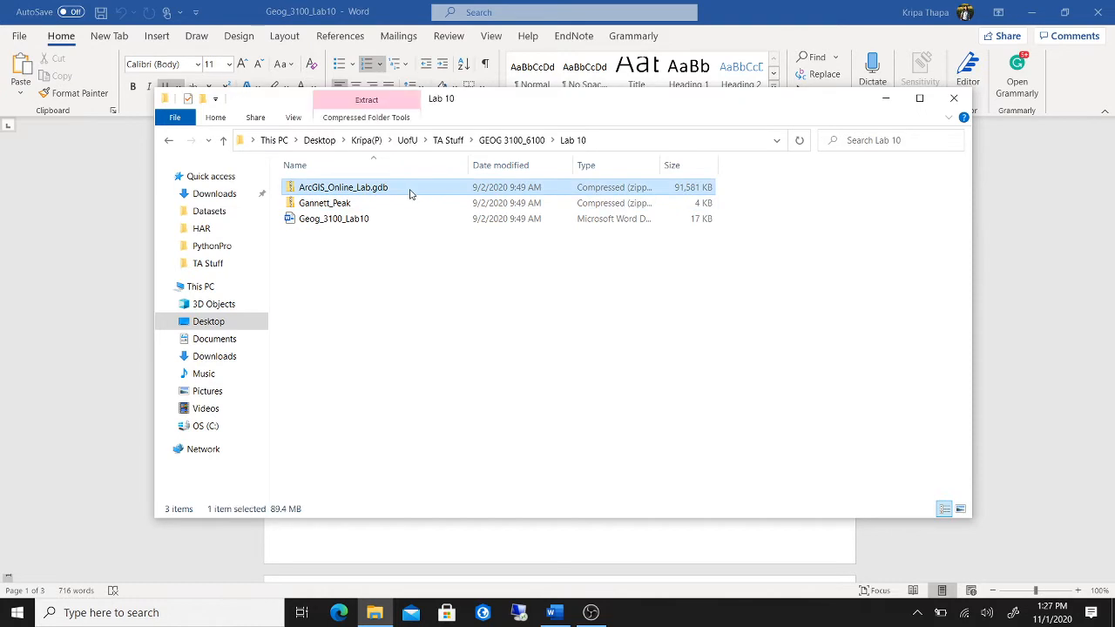
right_click(409, 191)
left_click(377, 273)
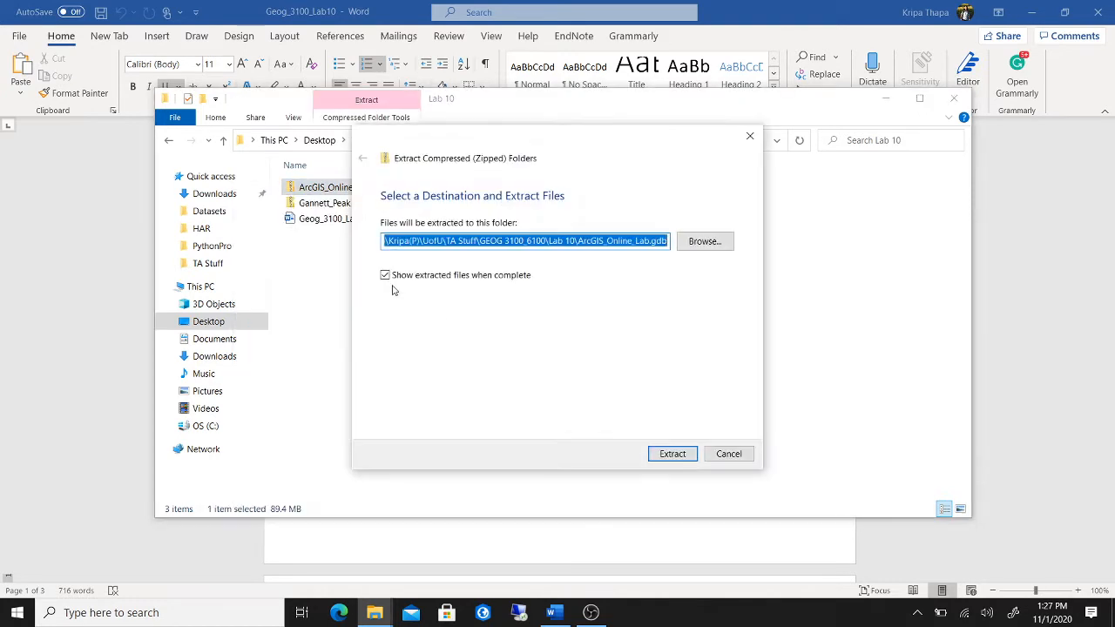
left_click(680, 460)
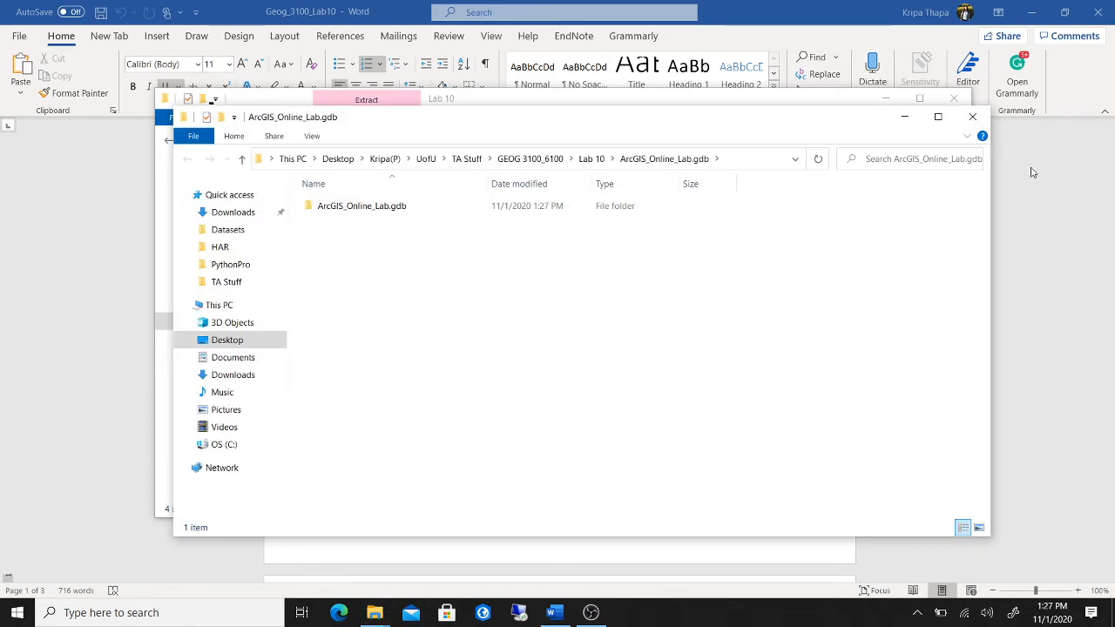
left_click(972, 116)
- Extract the Gannett_Peak zip, then close the Lab 10 folder windows
right_click(361, 206)
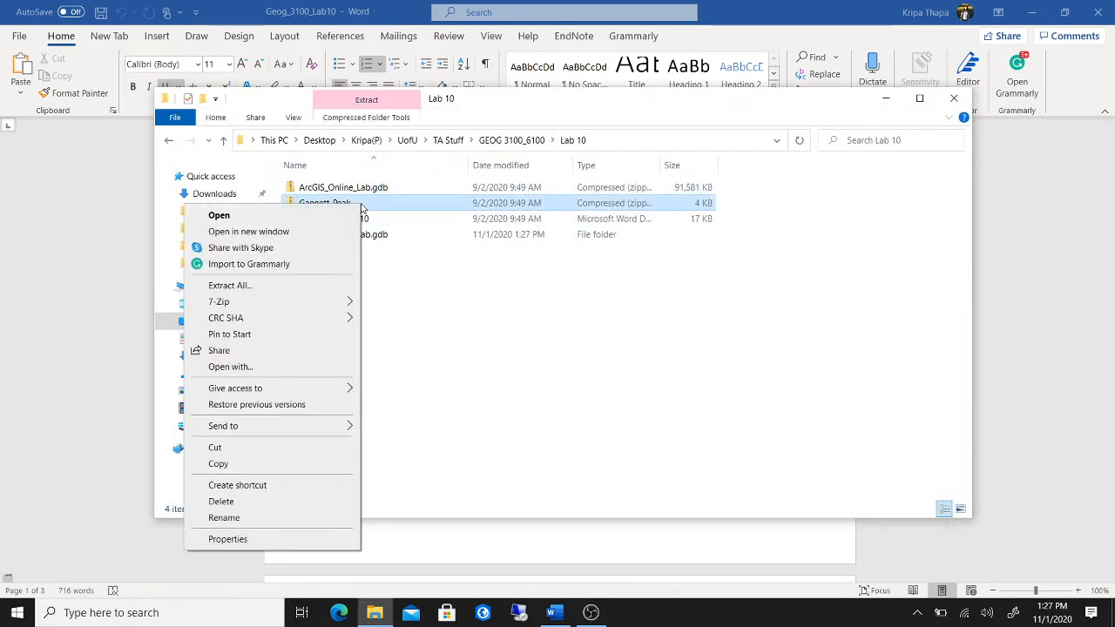
left_click(329, 289)
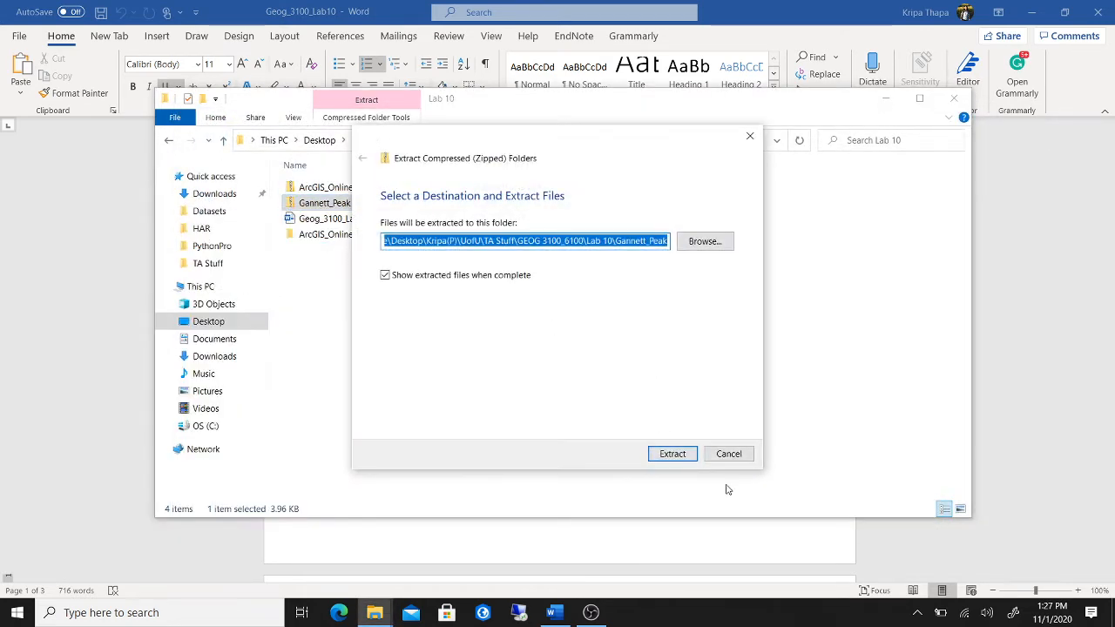
left_click(670, 451)
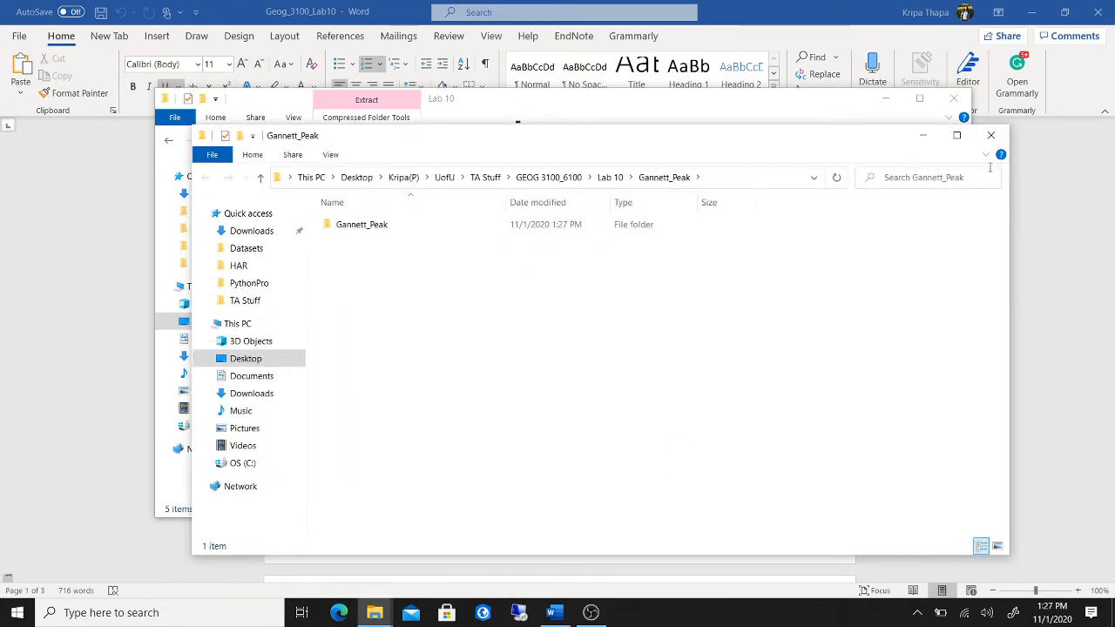
left_click(990, 135)
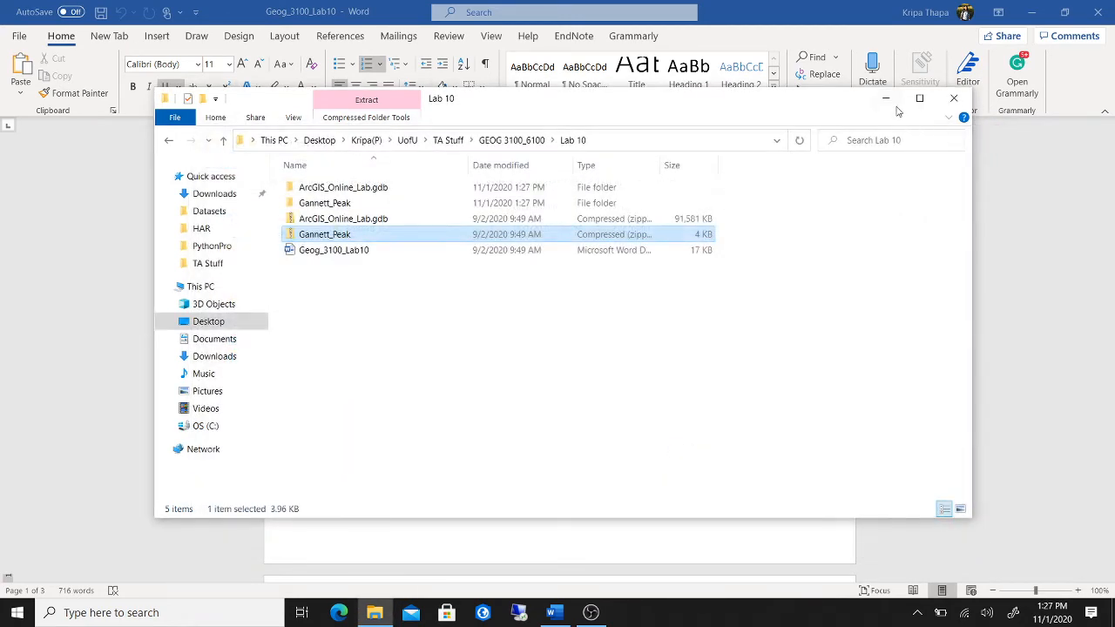
left_click(954, 98)
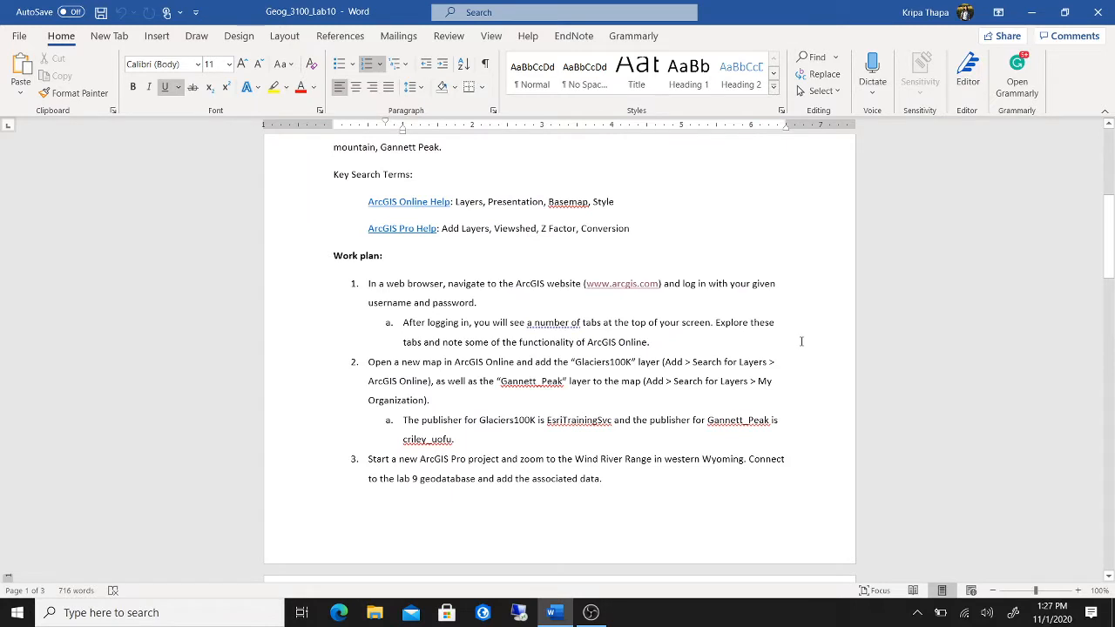
- Go to arcgis.com and sign in with the organisation account's username and password
left_click(621, 285)
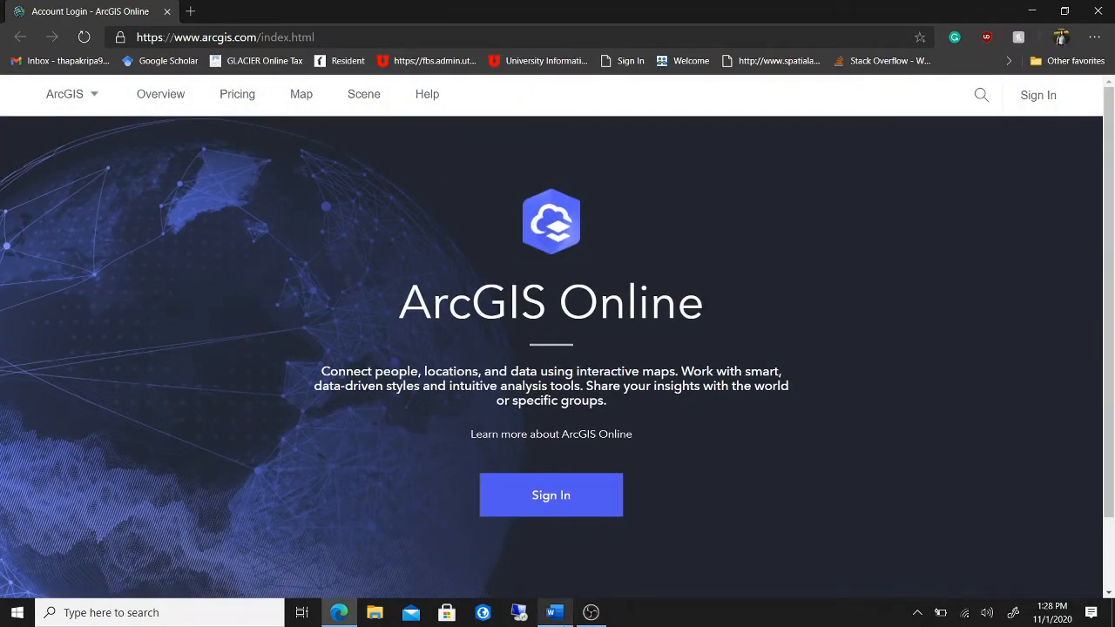
mouse_move(565, 620)
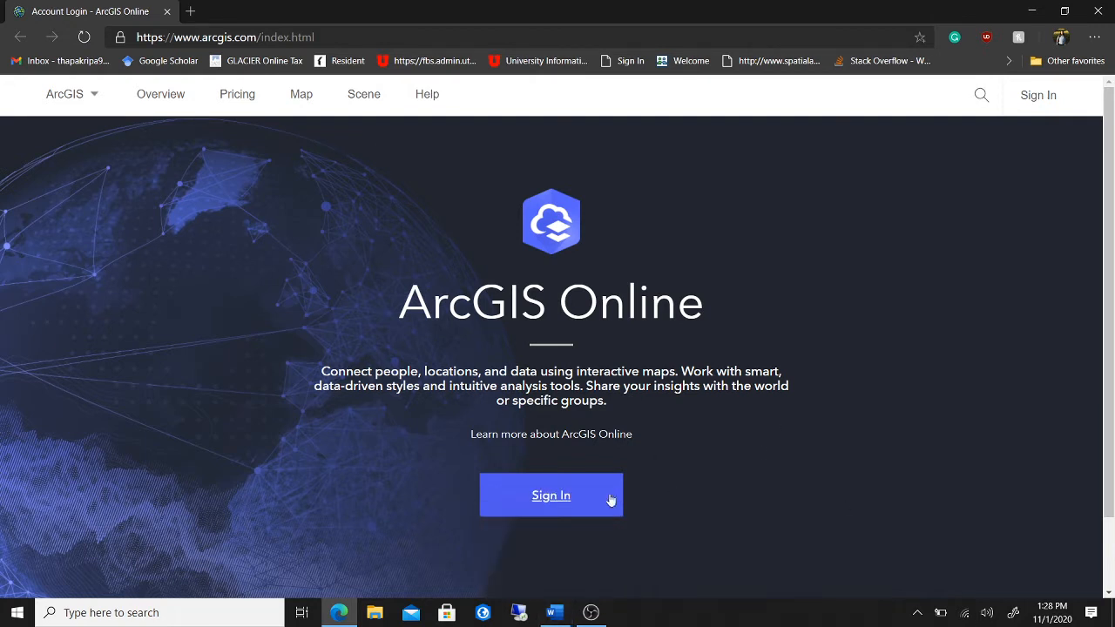
left_click(561, 498)
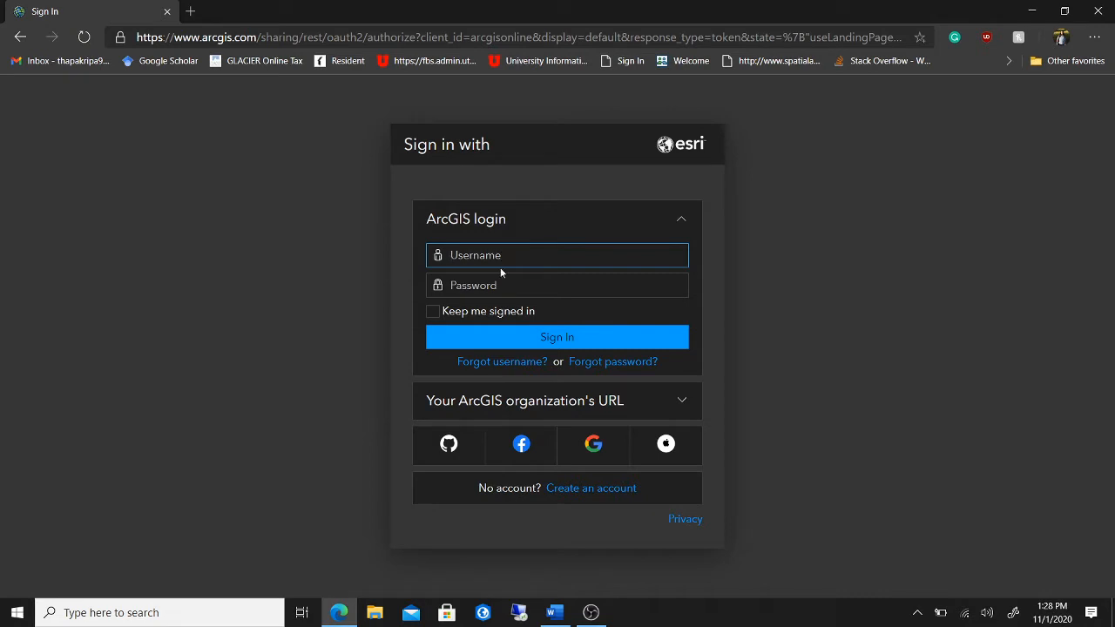
left_click(505, 286)
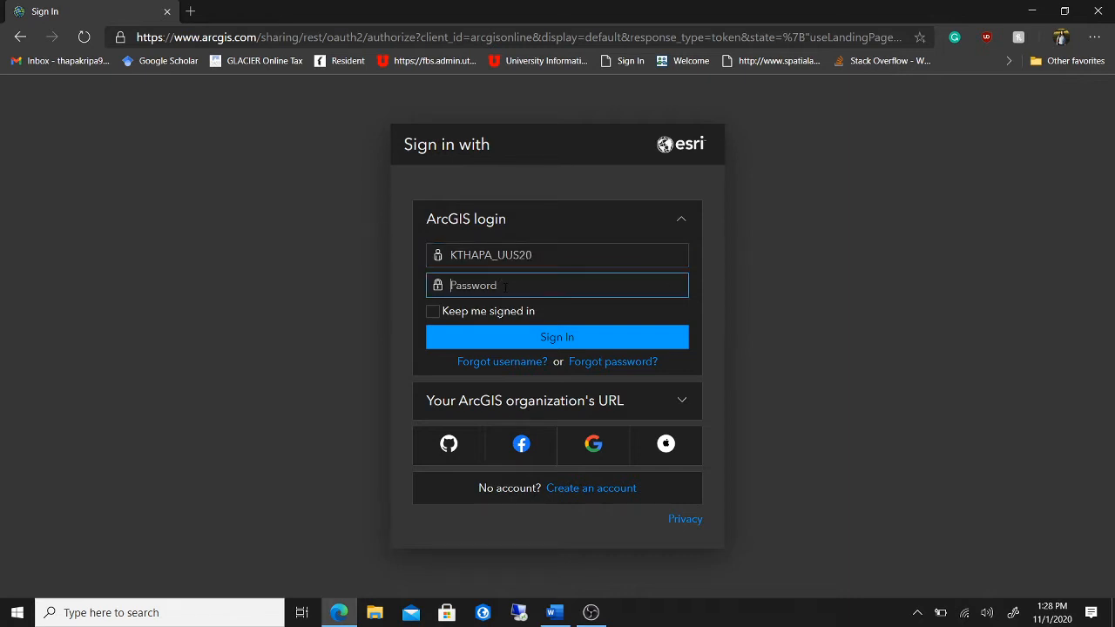
type("••••••••••")
key("Return")
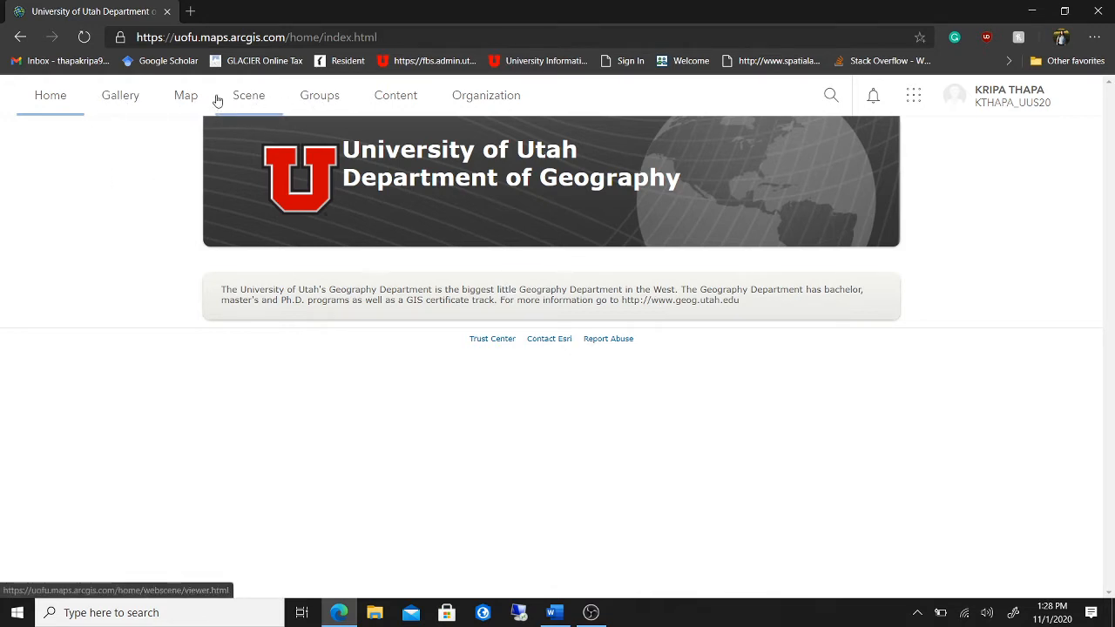
- Browse the department's Gallery items, then start a new blank map in Map Viewer
left_click(137, 103)
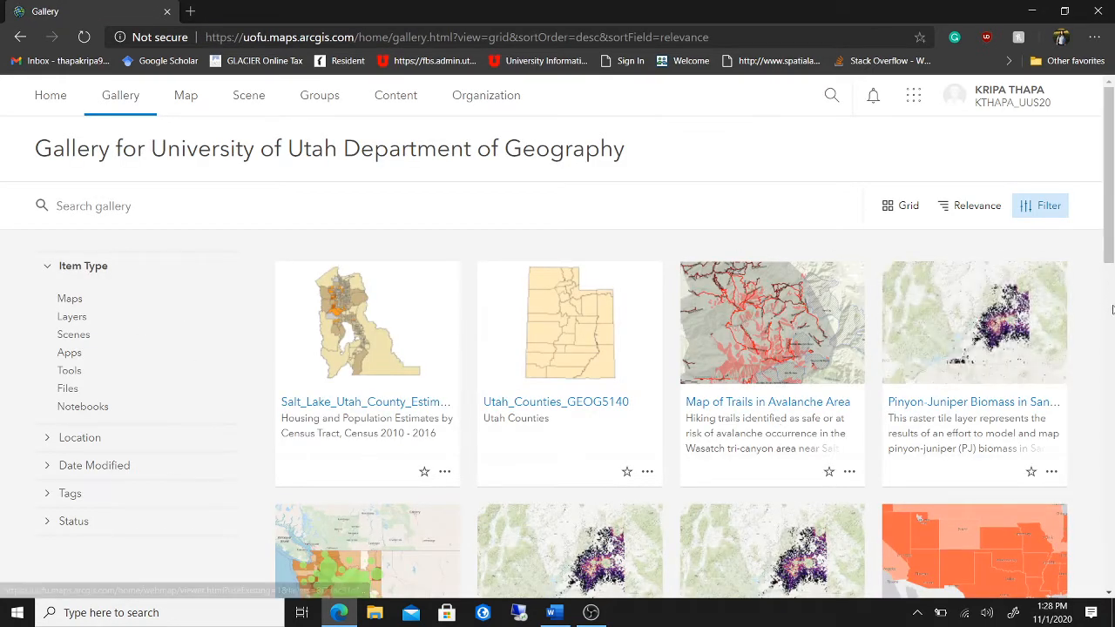
scroll(1111, 313, "down", 1)
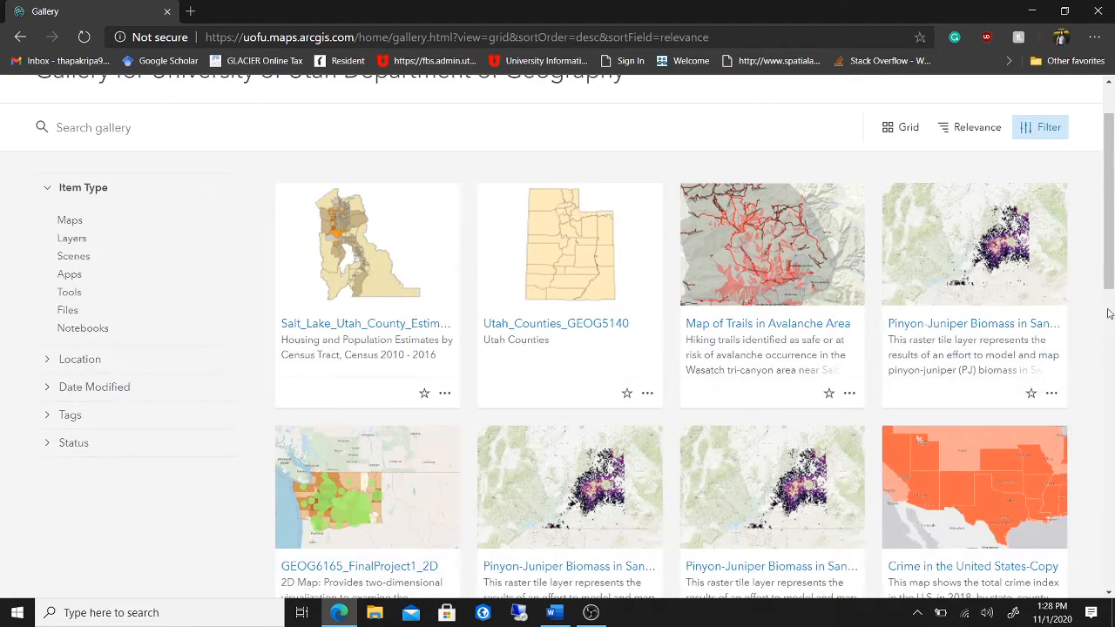
left_click_drag(1111, 231, 1112, 264)
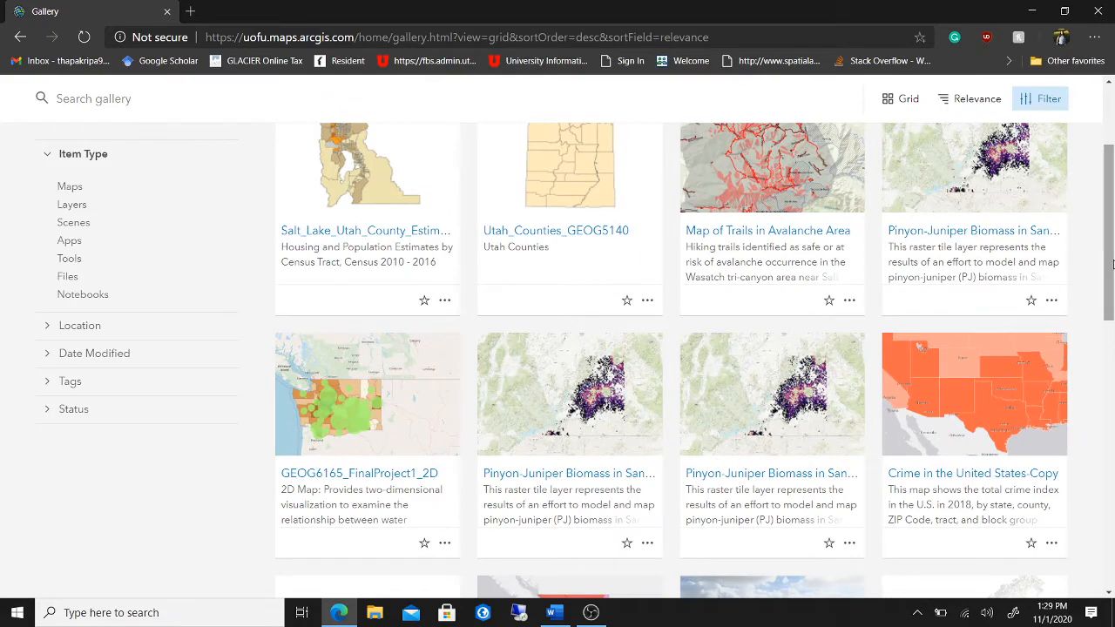
scroll(1104, 365, "down", 2)
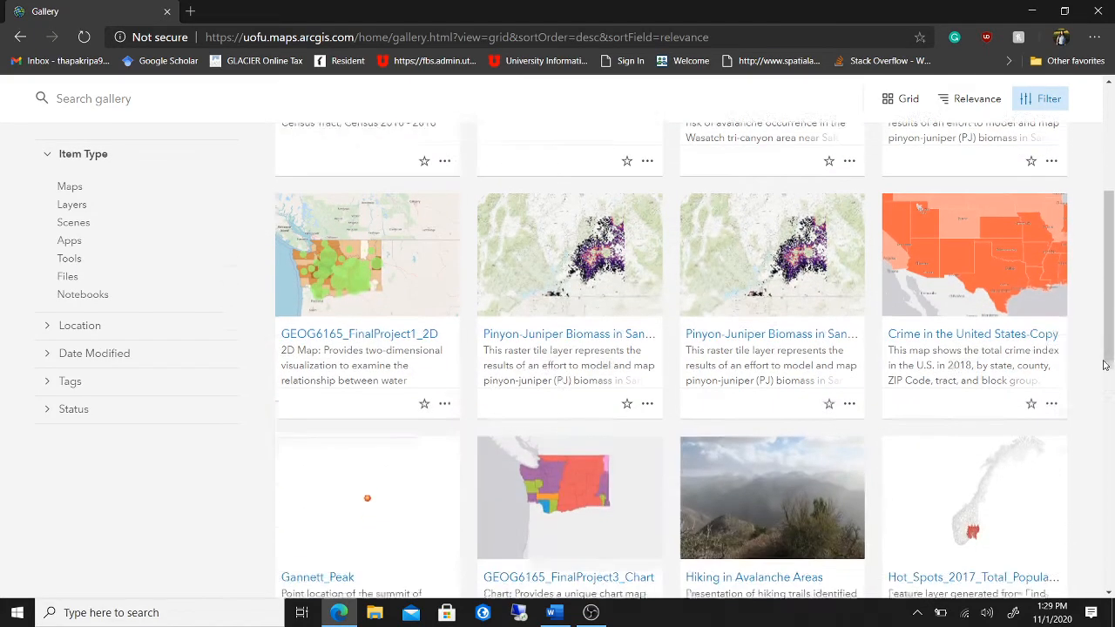
scroll(1104, 365, "up", 3)
scroll(1104, 365, "up", 2)
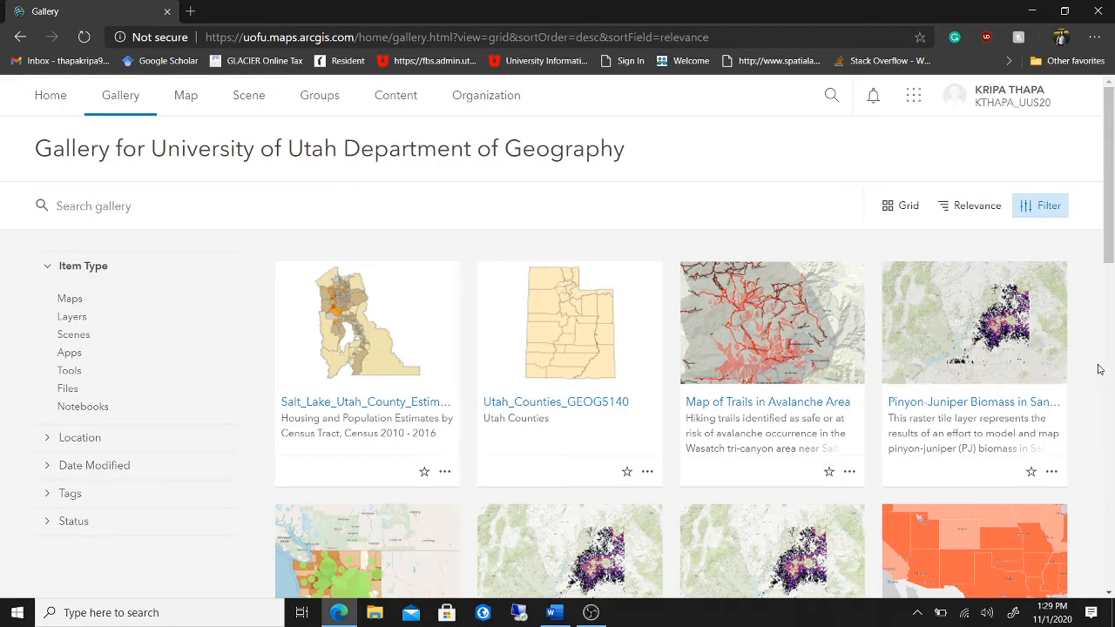
scroll(1036, 418, "down", 6)
scroll(1039, 444, "down", 3)
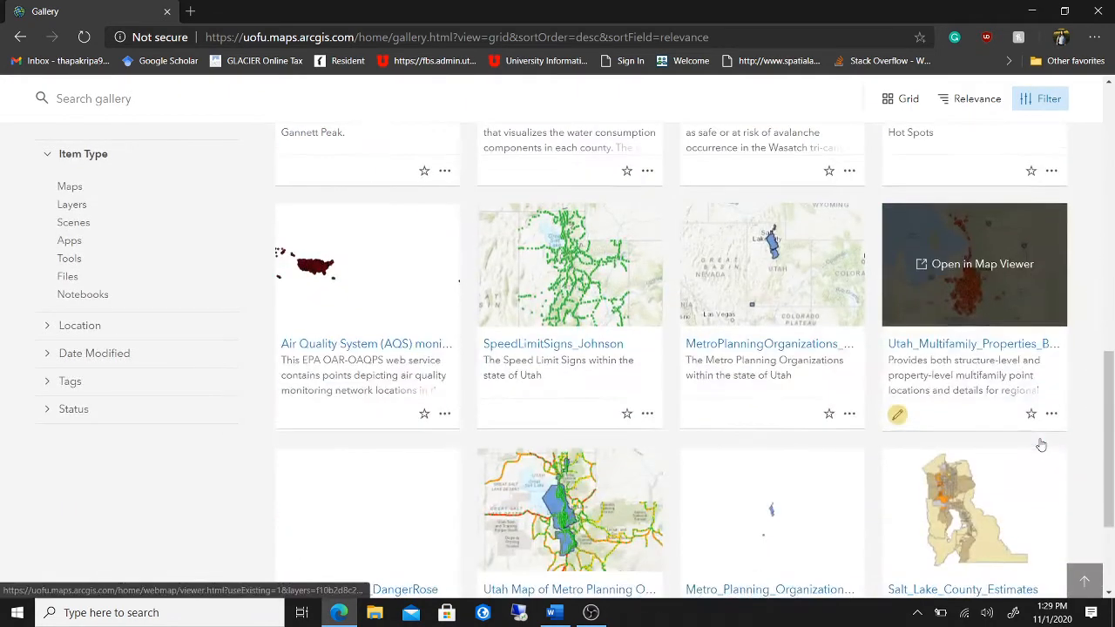
scroll(1108, 436, "down", 1)
left_click_drag(1112, 454, 1111, 145)
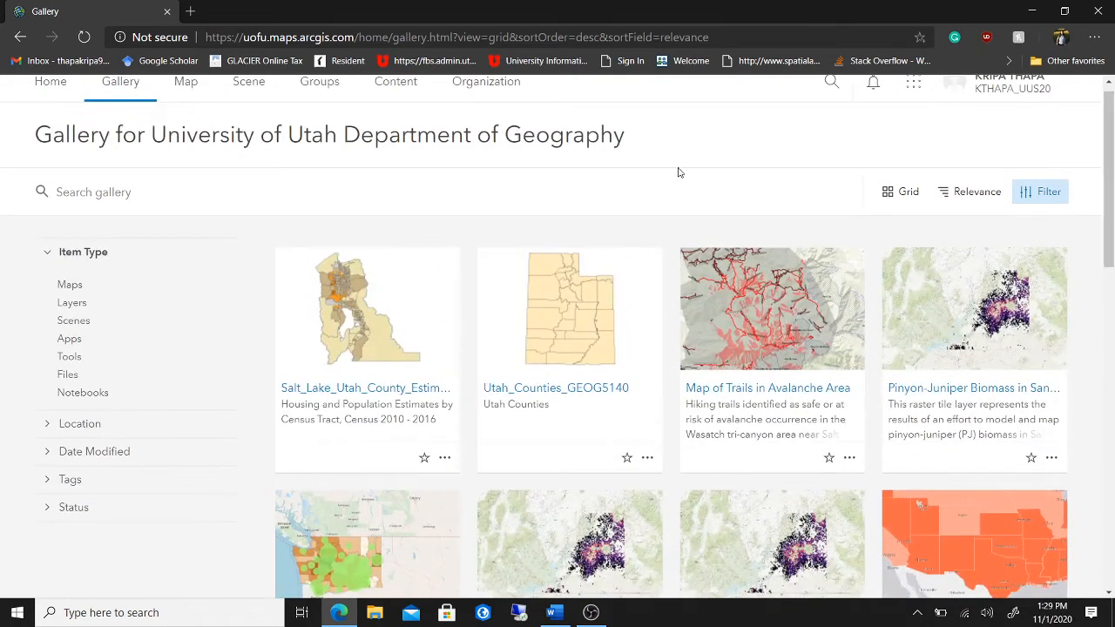
scroll(444, 180, "up", 1)
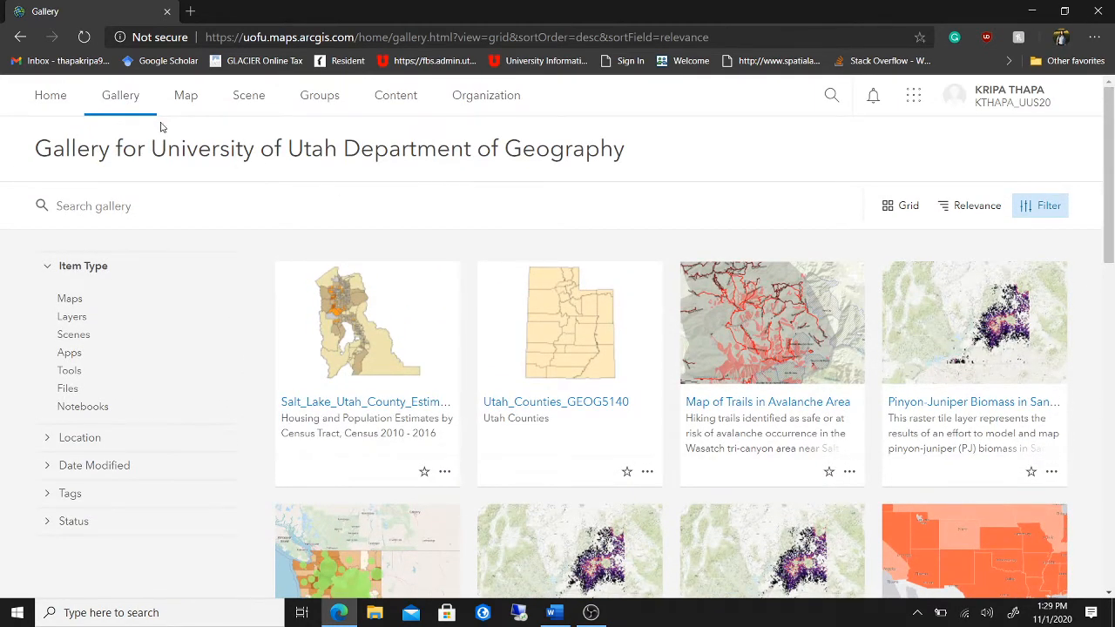
left_click(195, 111)
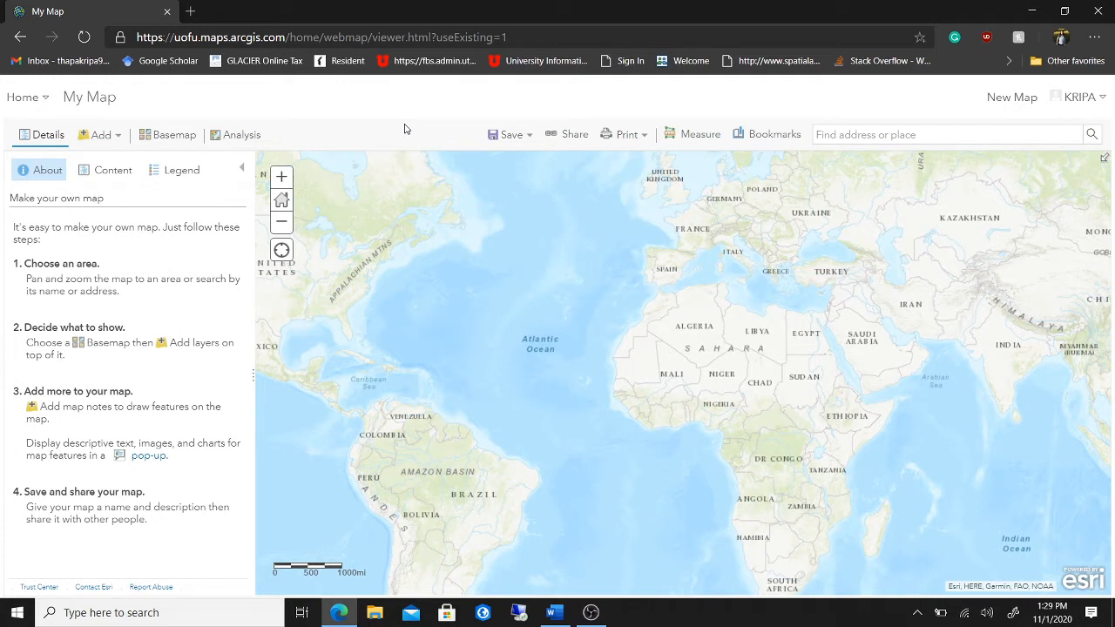
- Select the Glaciers100K layer name in the Word lab plan, then return to the ArcGIS map
left_click(553, 614)
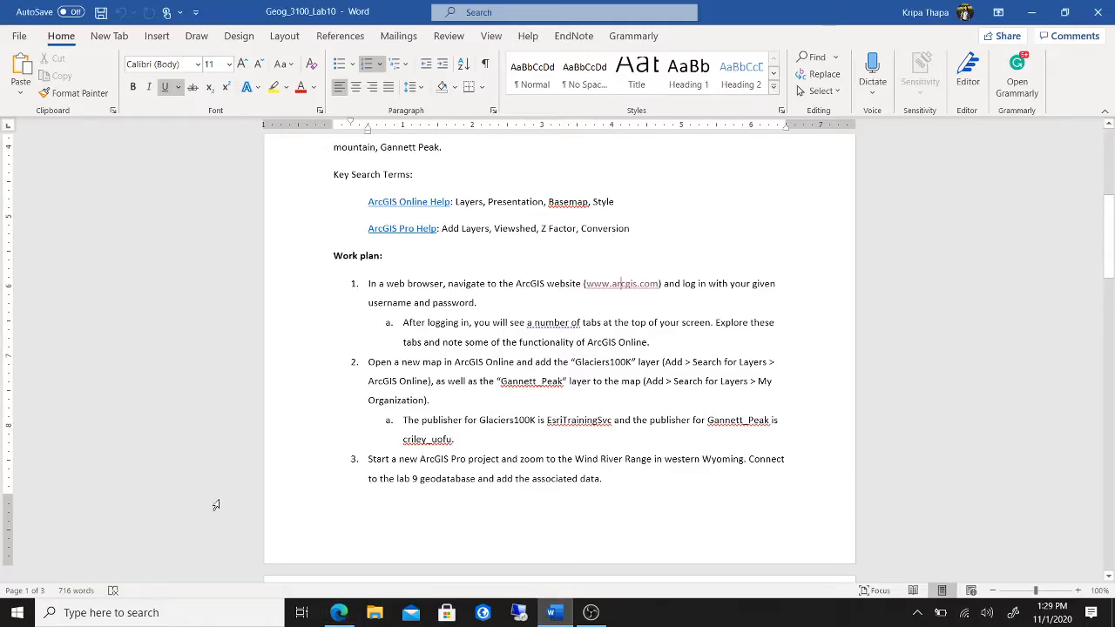
scroll(617, 419, "down", 1)
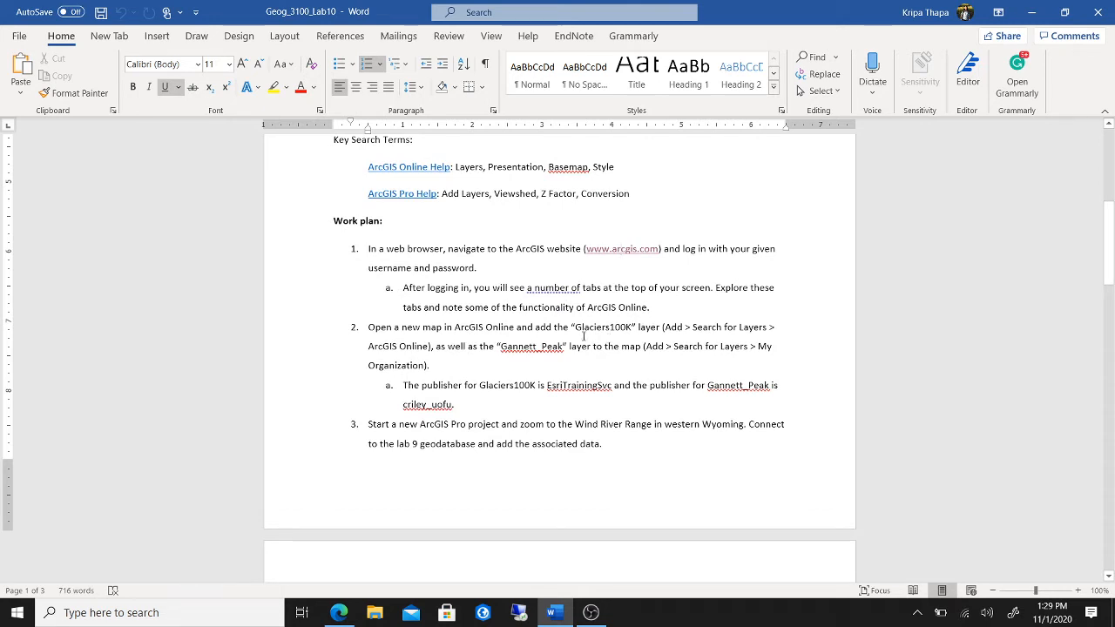
left_click_drag(575, 330, 621, 341)
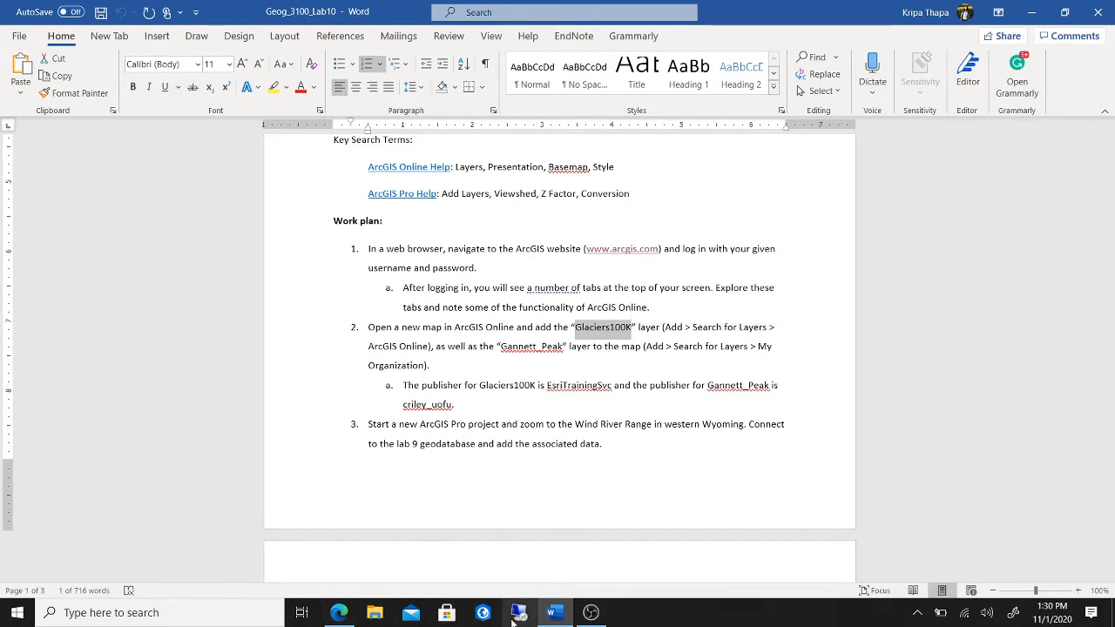
left_click(340, 613)
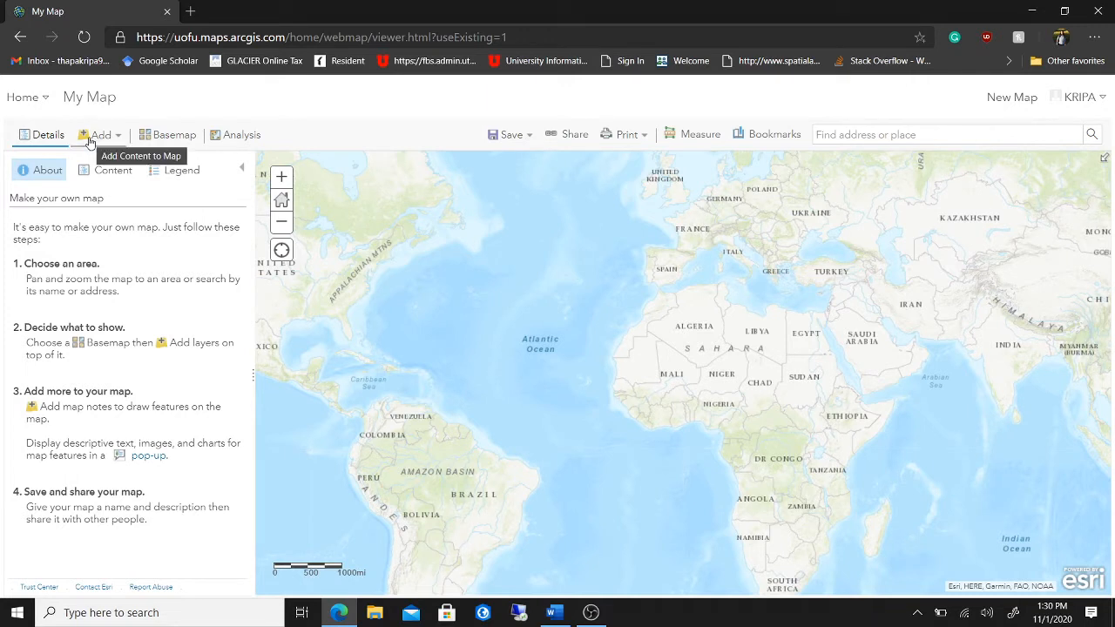
- Search all of ArcGIS Online for layers named Glaciers100K
left_click(120, 138)
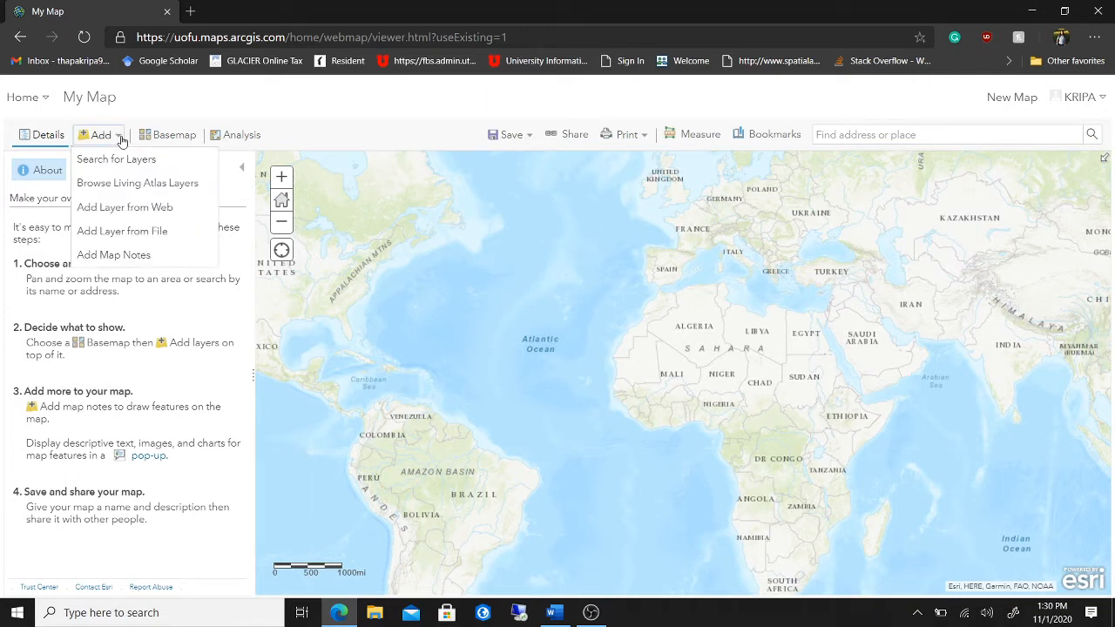
left_click(125, 162)
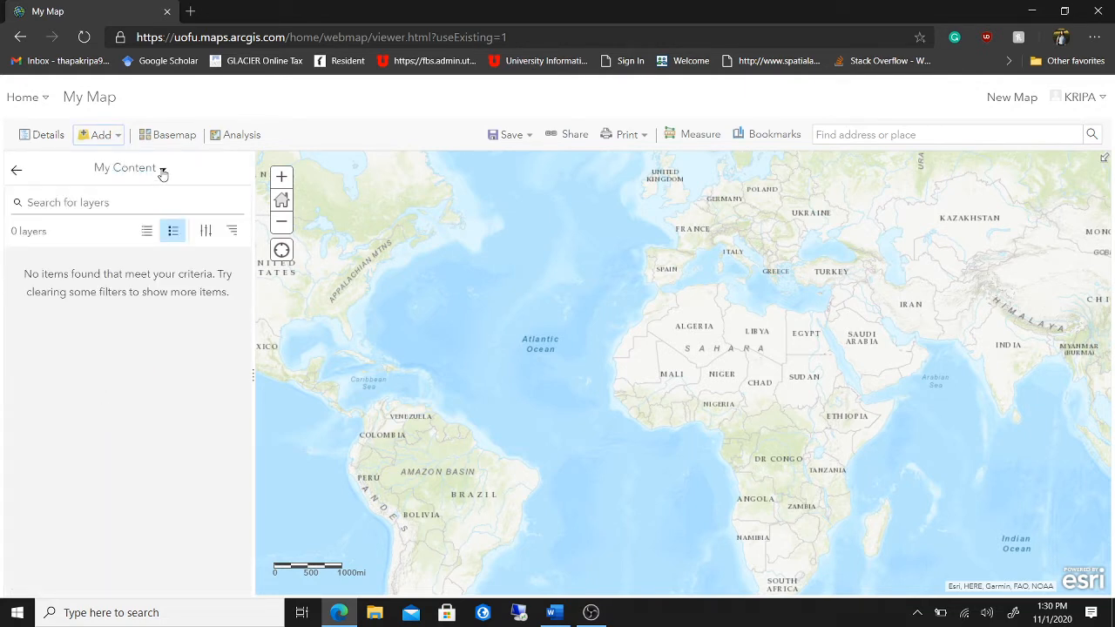
left_click(162, 171)
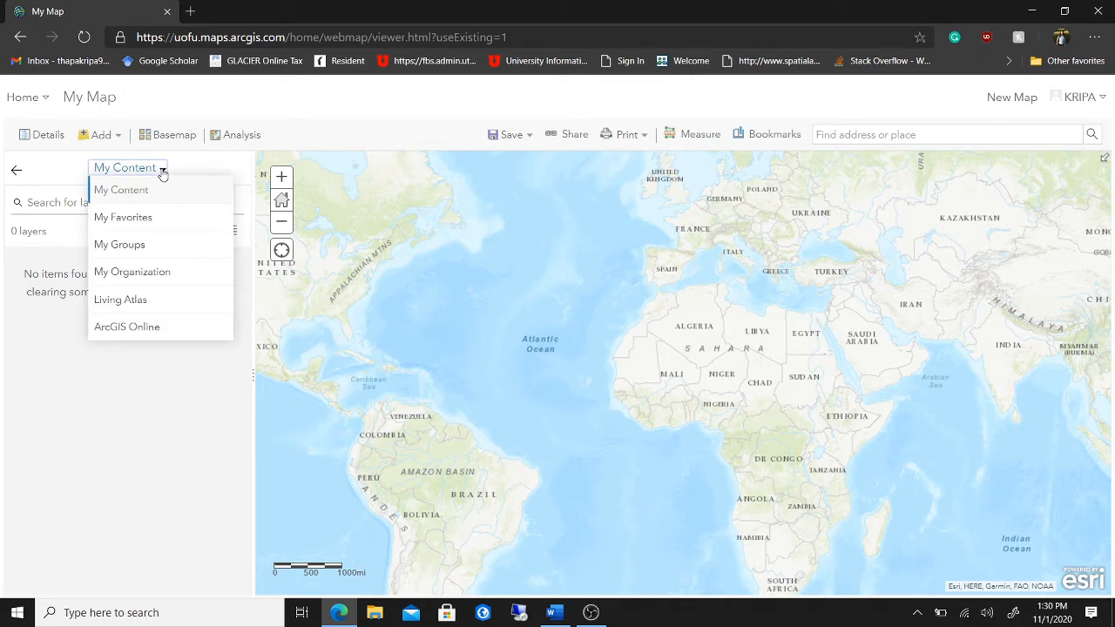
left_click(149, 326)
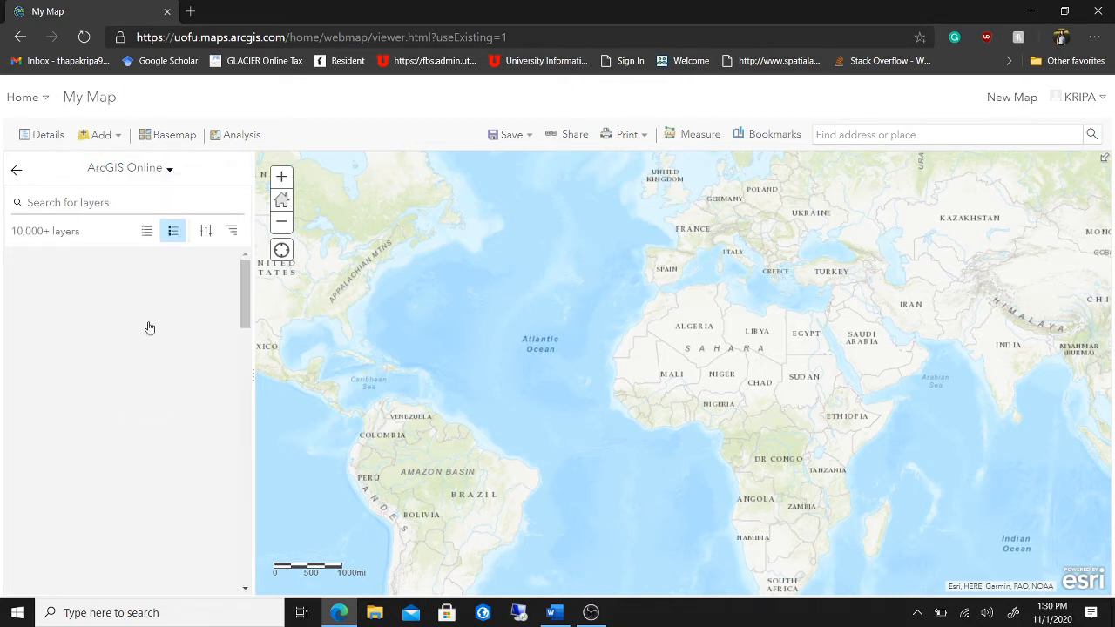
left_click(90, 201)
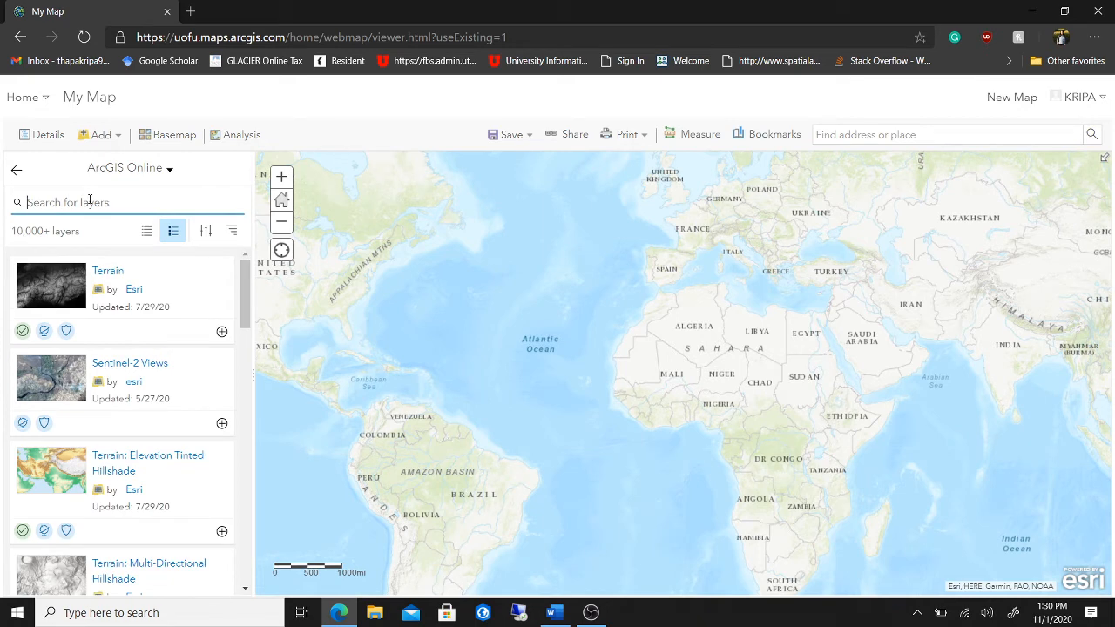
type("Glaciers100k")
key("Return")
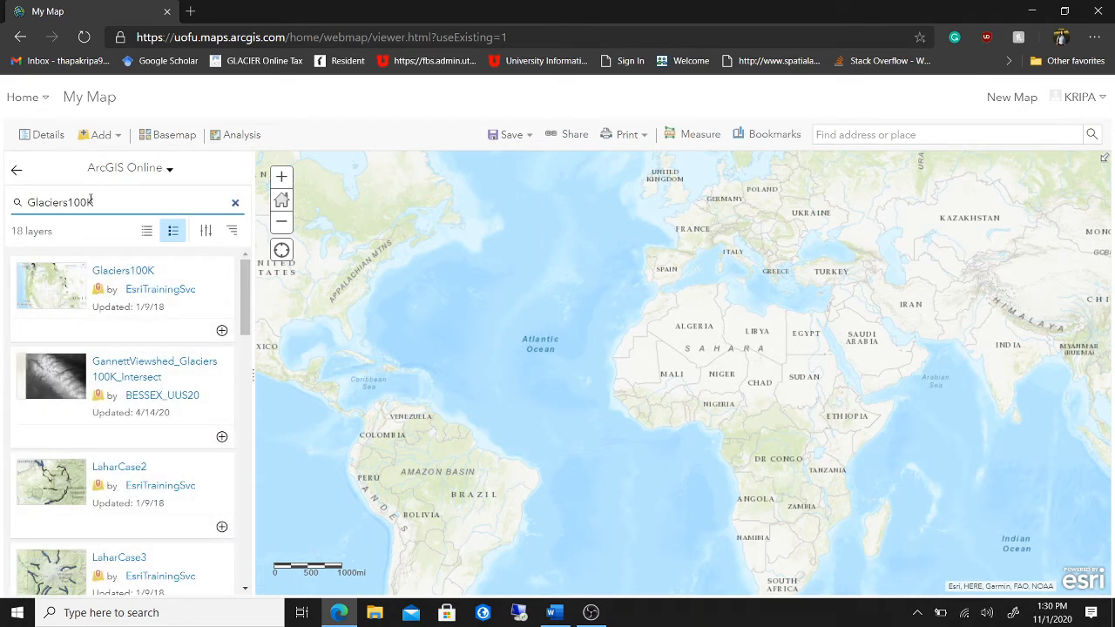
- Add the Glaciers100K layer to the map
left_click(222, 333)
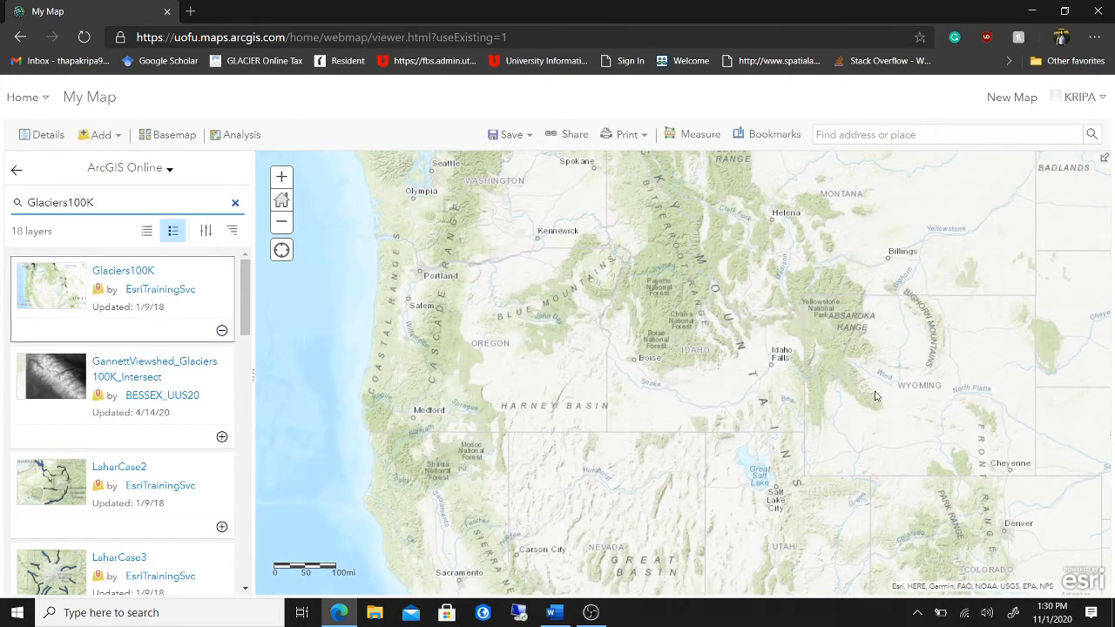
scroll(842, 348, "up", 1)
scroll(842, 341, "up", 1)
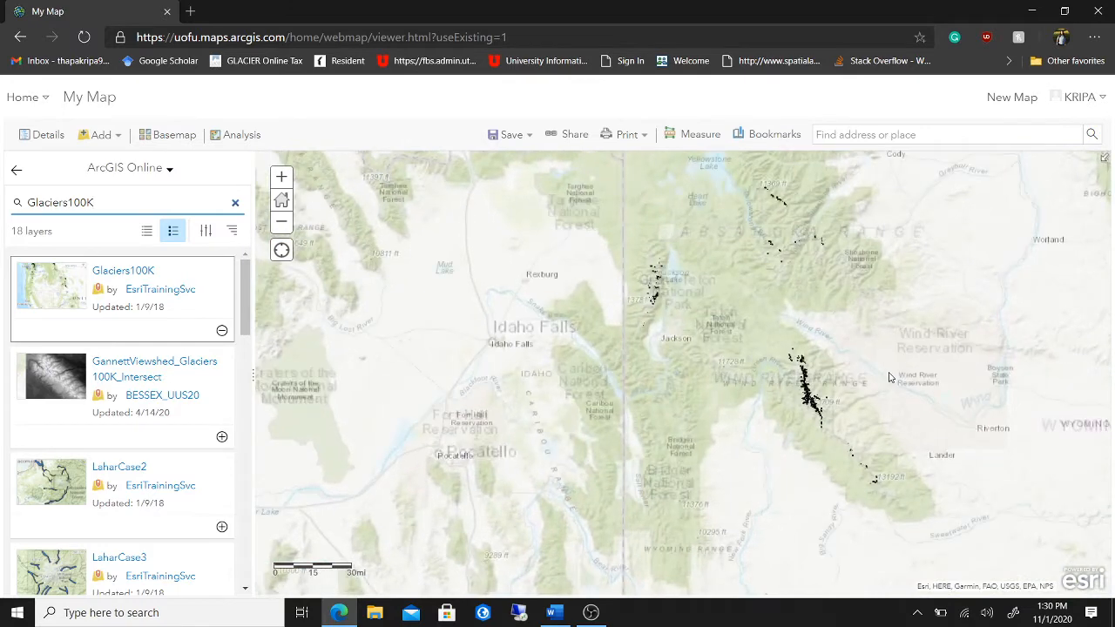
- Zoom and pan to the glacier outlines along the Wind River Range, then return to Word
left_click_drag(890, 377, 718, 336)
scroll(719, 336, "up", 1)
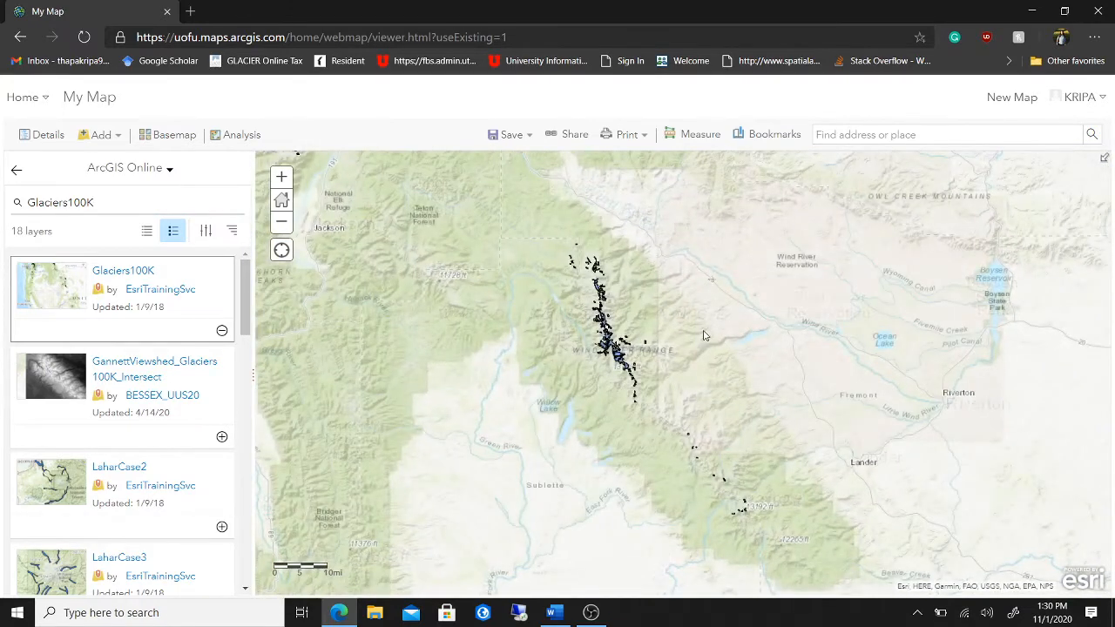
scroll(706, 335, "up", 1)
scroll(705, 335, "down", 2)
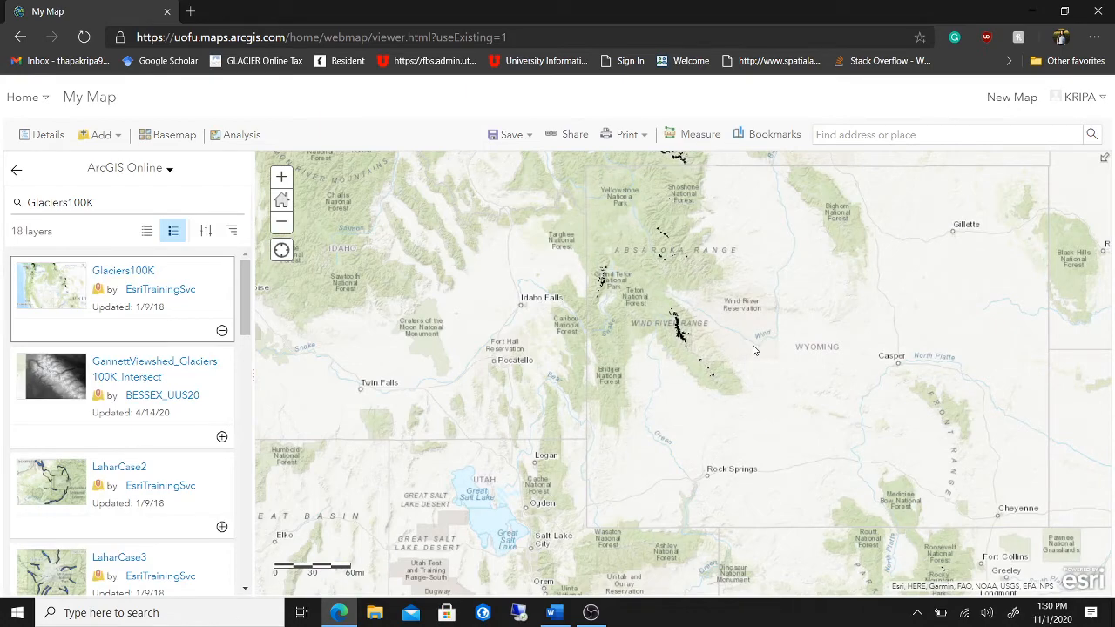
scroll(754, 350, "down", 1)
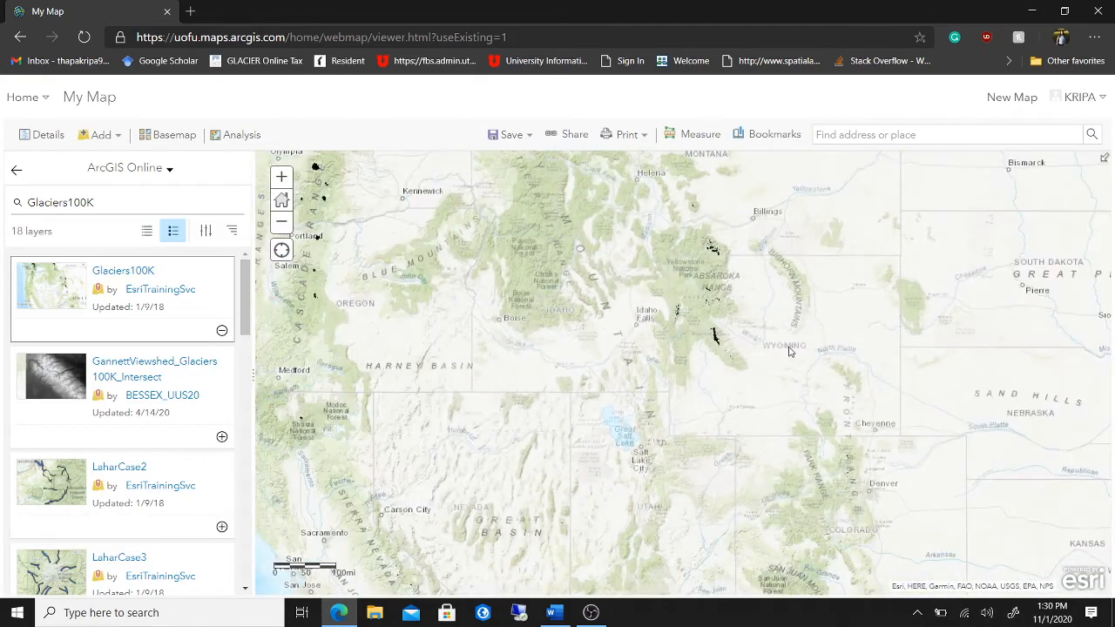
scroll(730, 357, "up", 1)
scroll(731, 356, "up", 2)
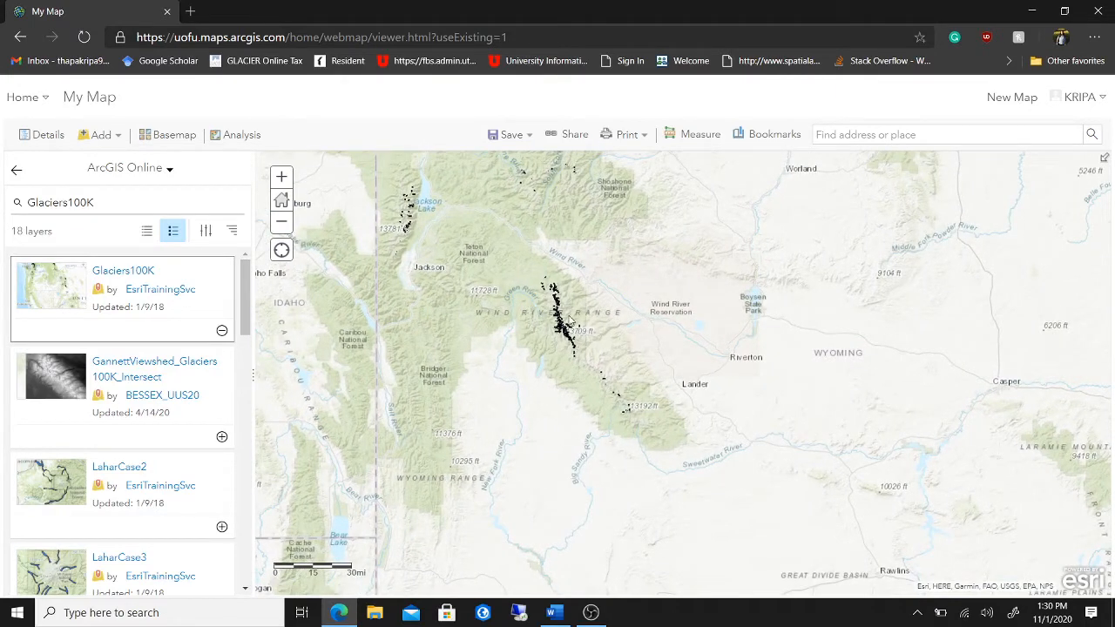
scroll(627, 336, "up", 2)
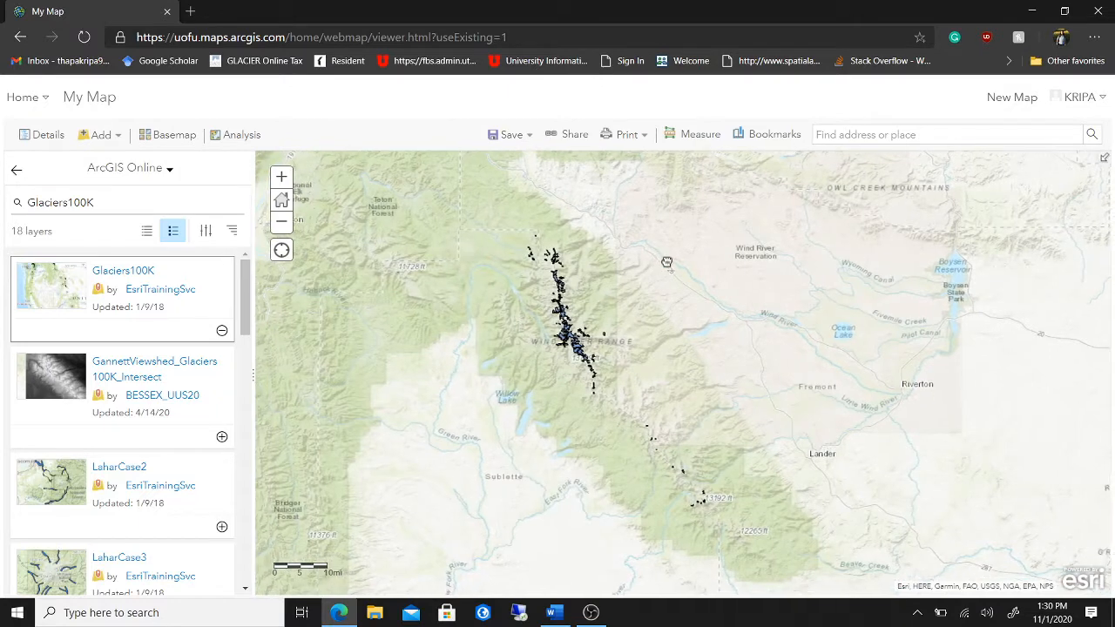
scroll(663, 260, "up", 2)
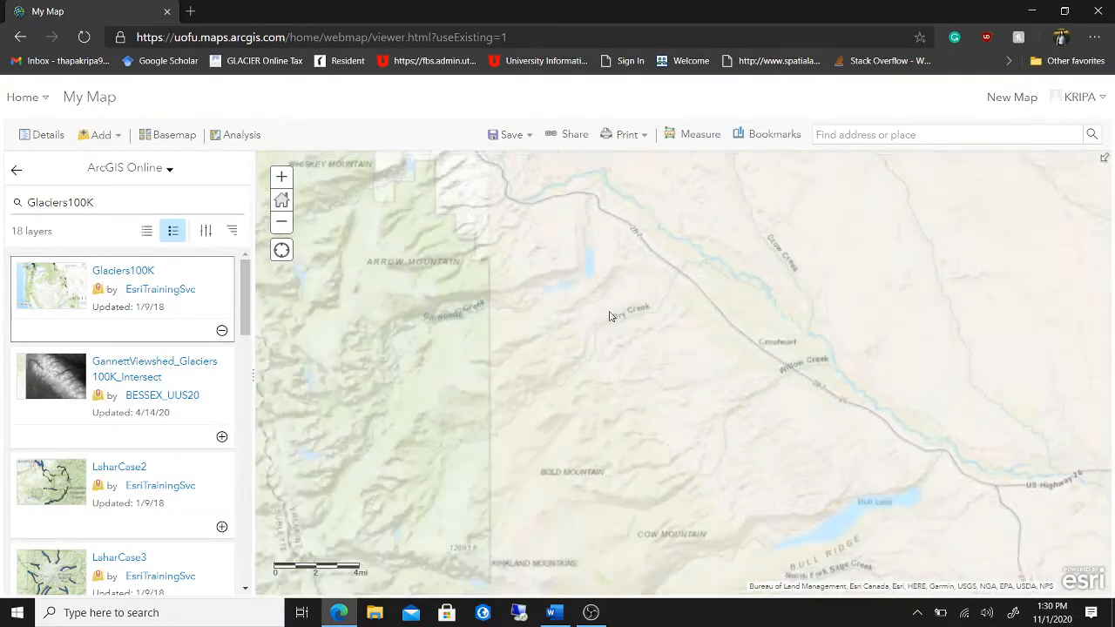
scroll(608, 316, "down", 1)
left_click_drag(581, 317, 708, 271)
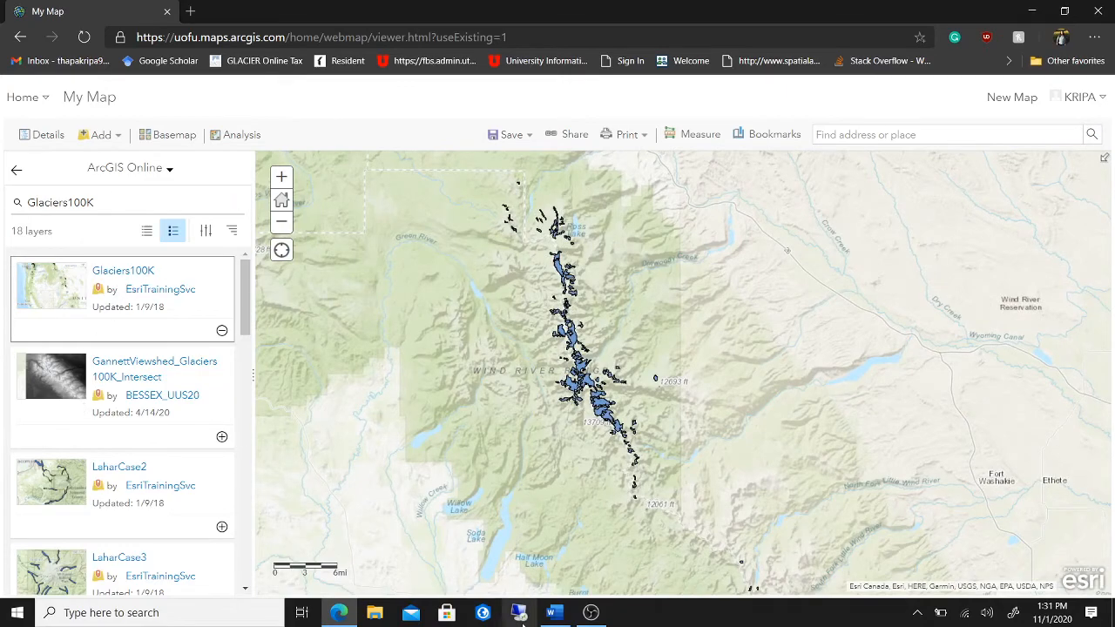
left_click(555, 617)
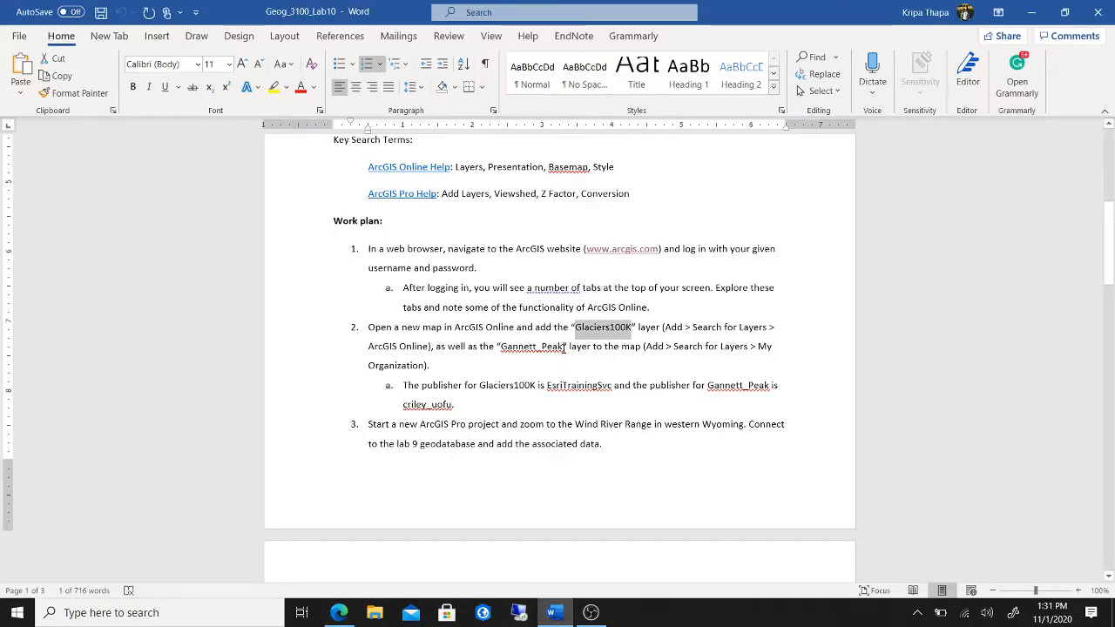
- Select the Gannett_Peak layer name in the Word work plan and return to the ArcGIS map
left_click(565, 346)
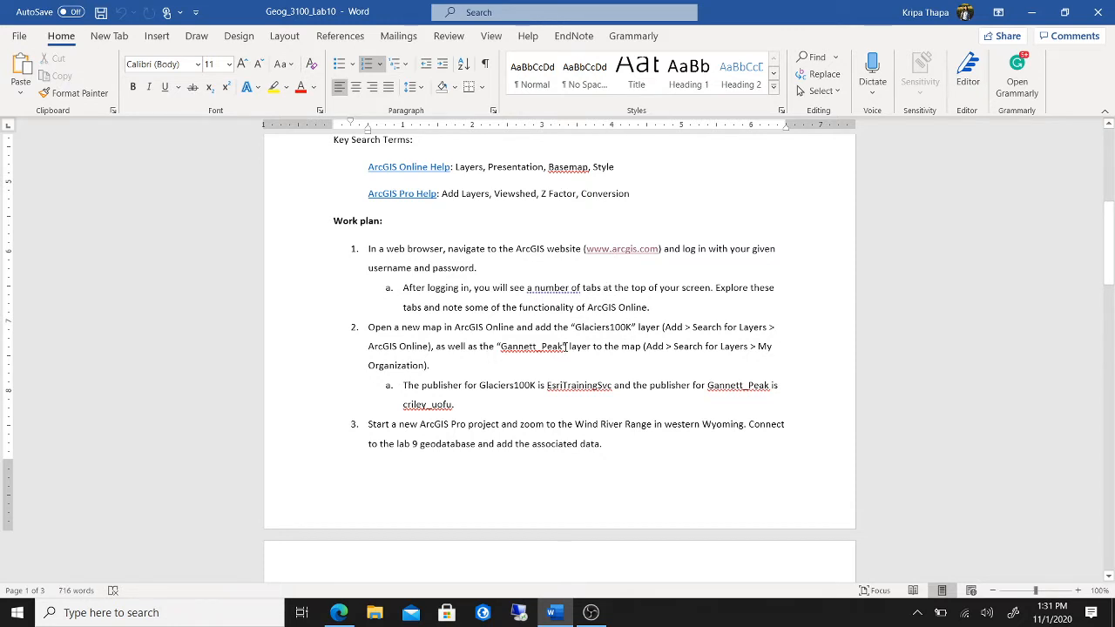
left_click_drag(564, 346, 514, 355)
key("ctrl+c")
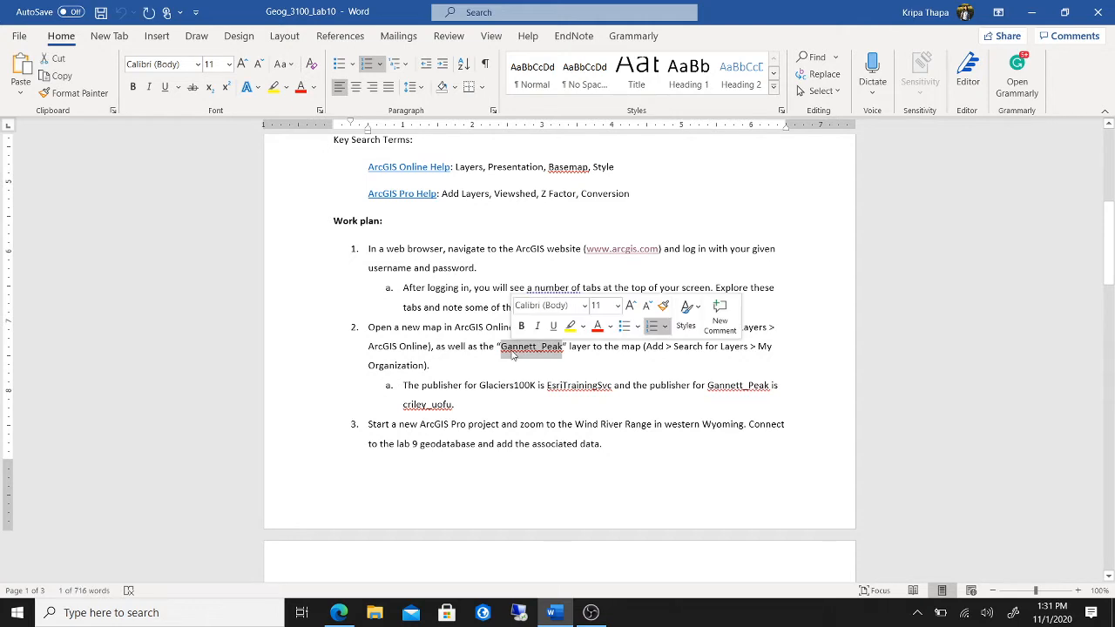
left_click(339, 612)
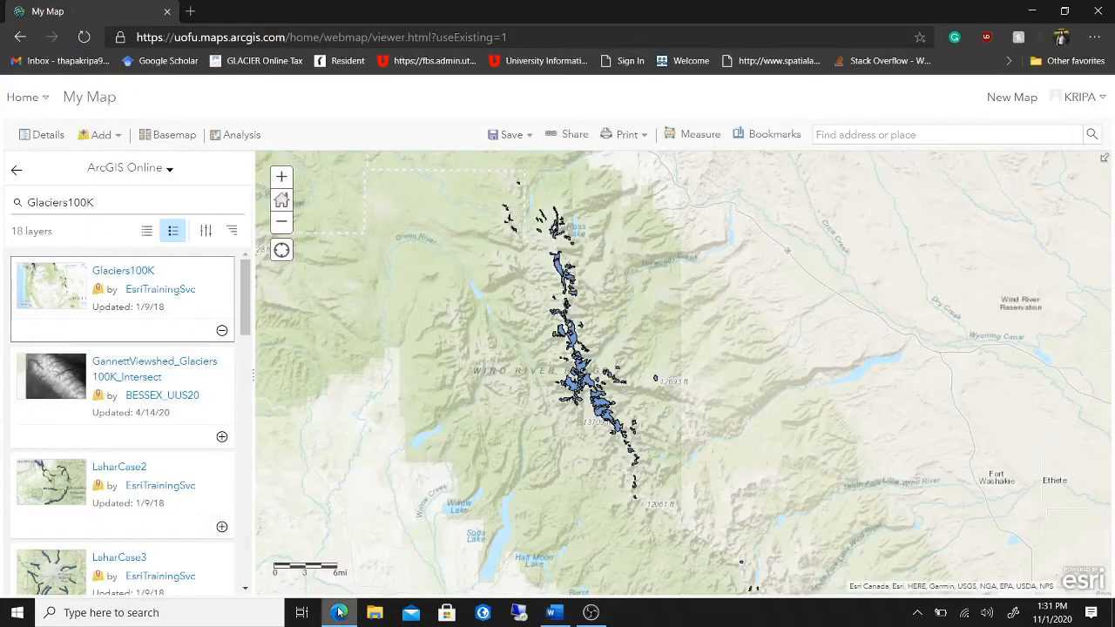
- Search My Organization for Gannett_Peak and add the Gannett_Peak layer to the map
left_click_drag(99, 202, 15, 202)
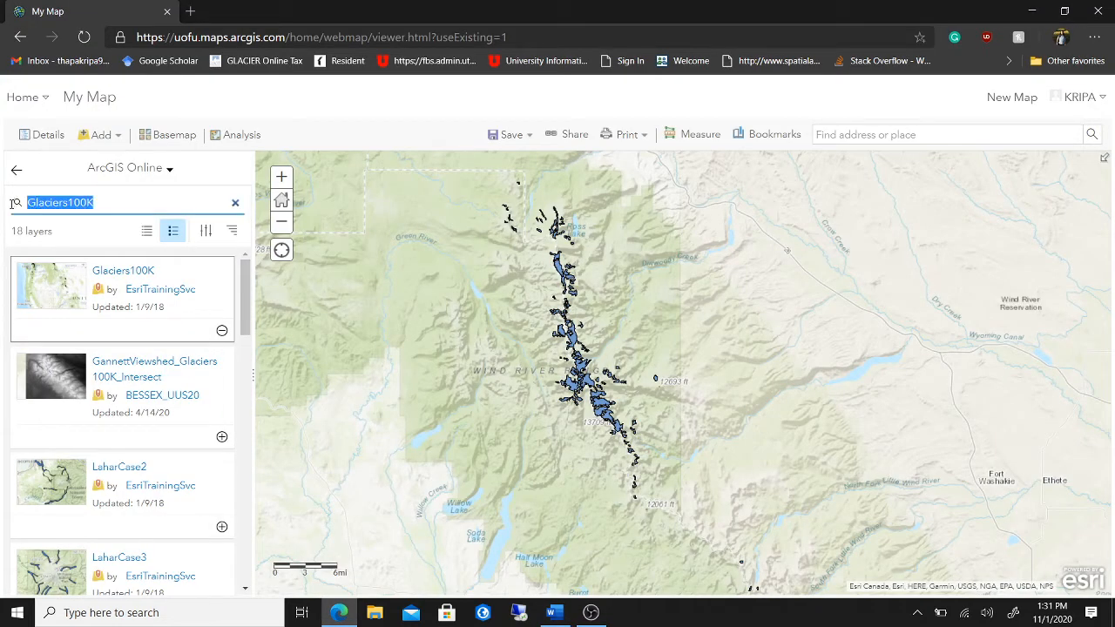
key("ctrl+v")
left_click(170, 168)
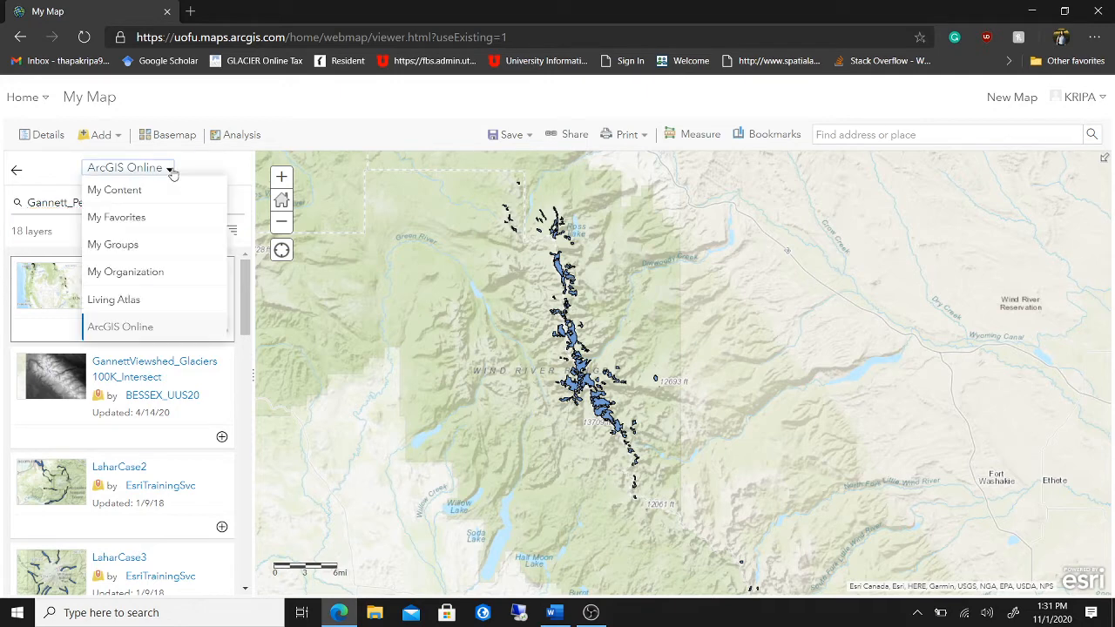
left_click(149, 271)
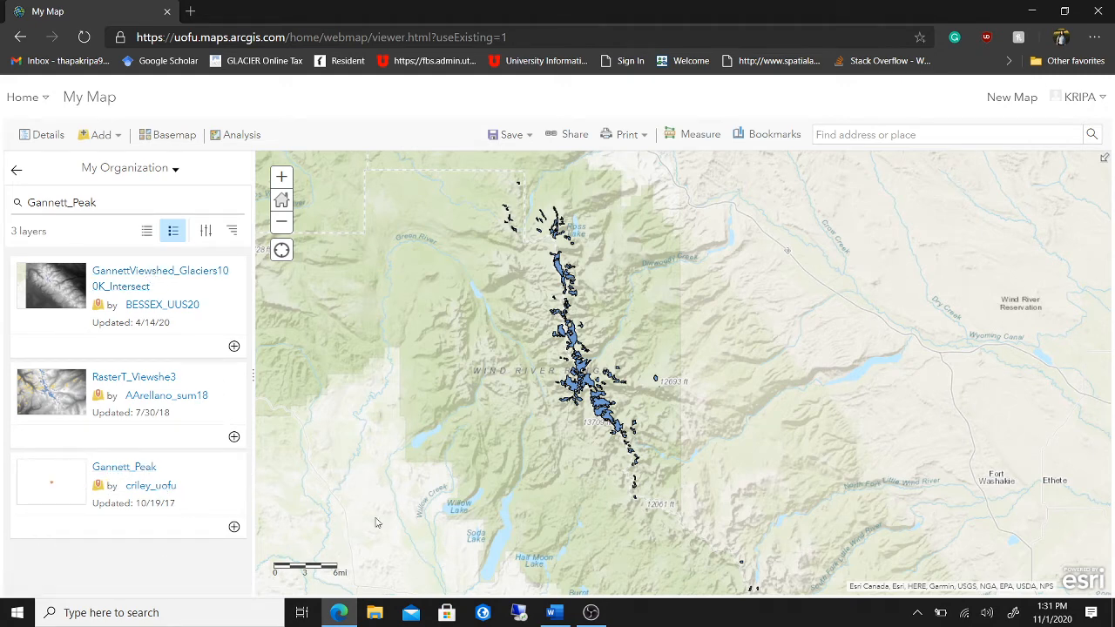
left_click(234, 527)
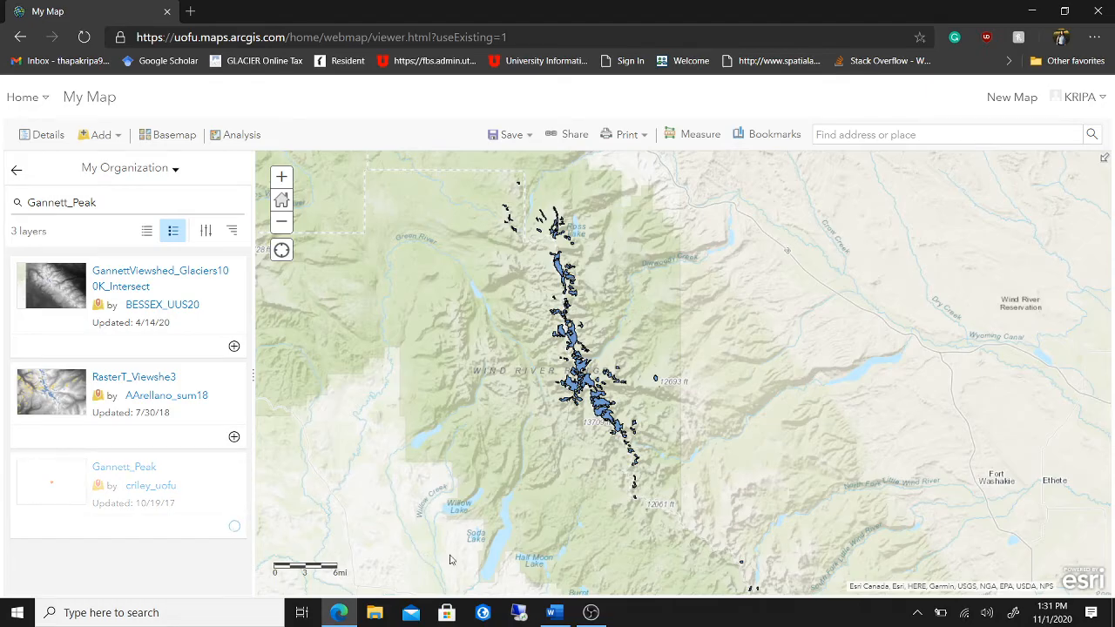
- Glance at the Word instructions, then close the layer search to show map details
left_click(553, 613)
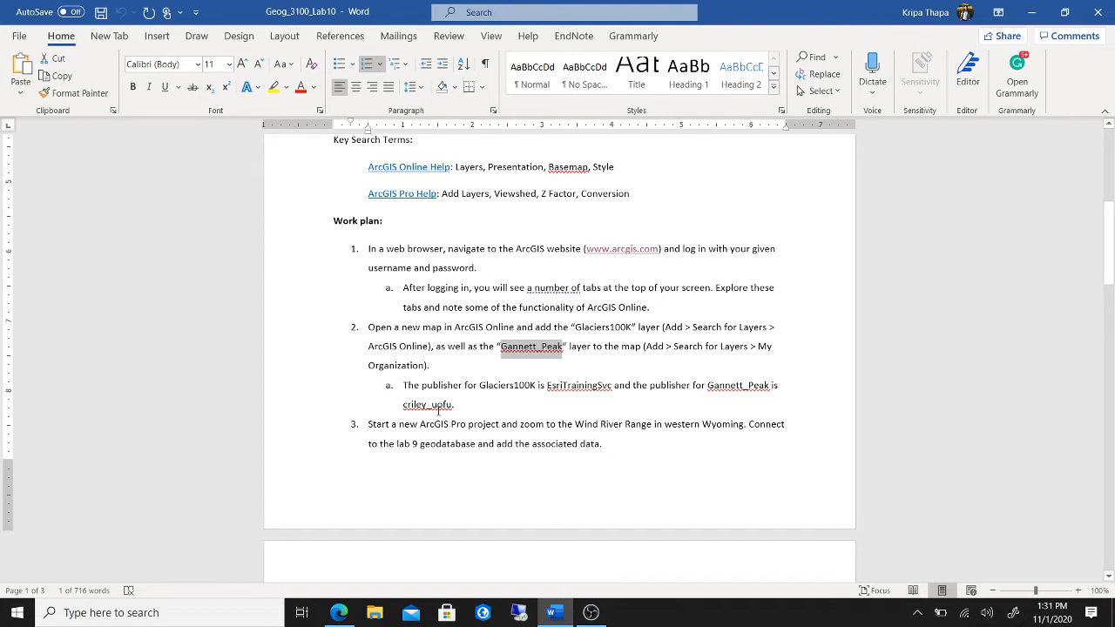
left_click(338, 612)
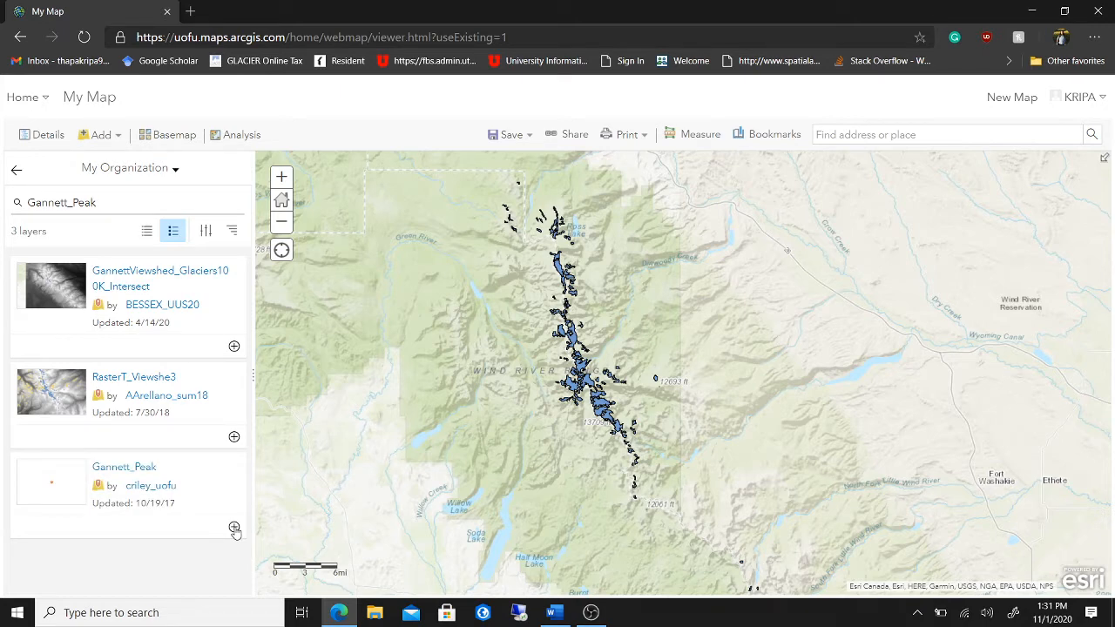
left_click(41, 139)
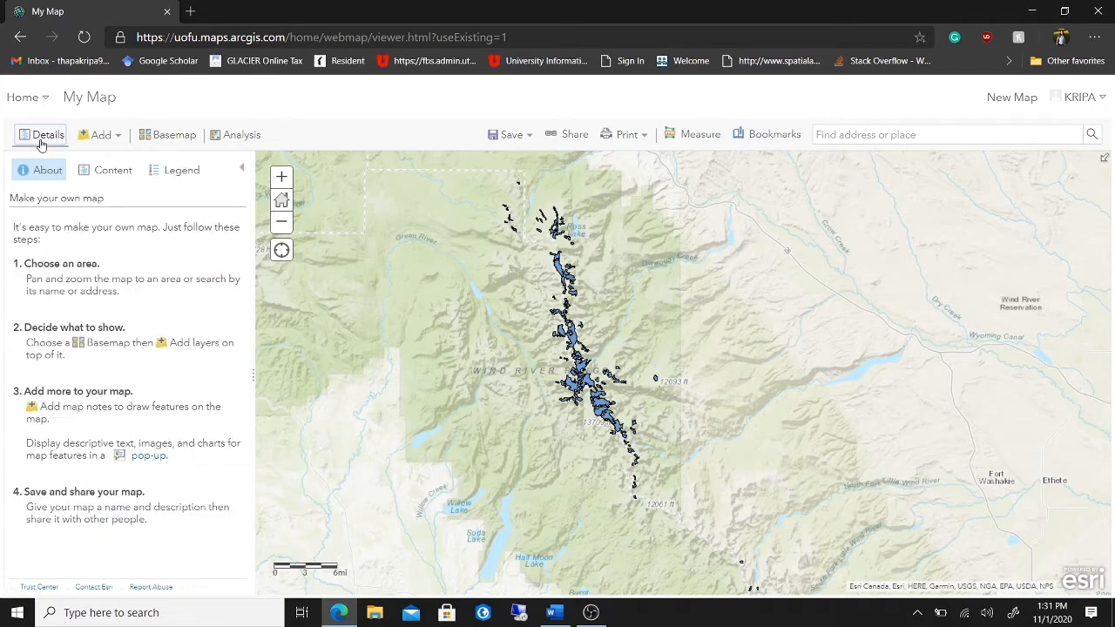
- Search layers again and add Gannett_Peak from My Organization, then return to the layer list
left_click(108, 176)
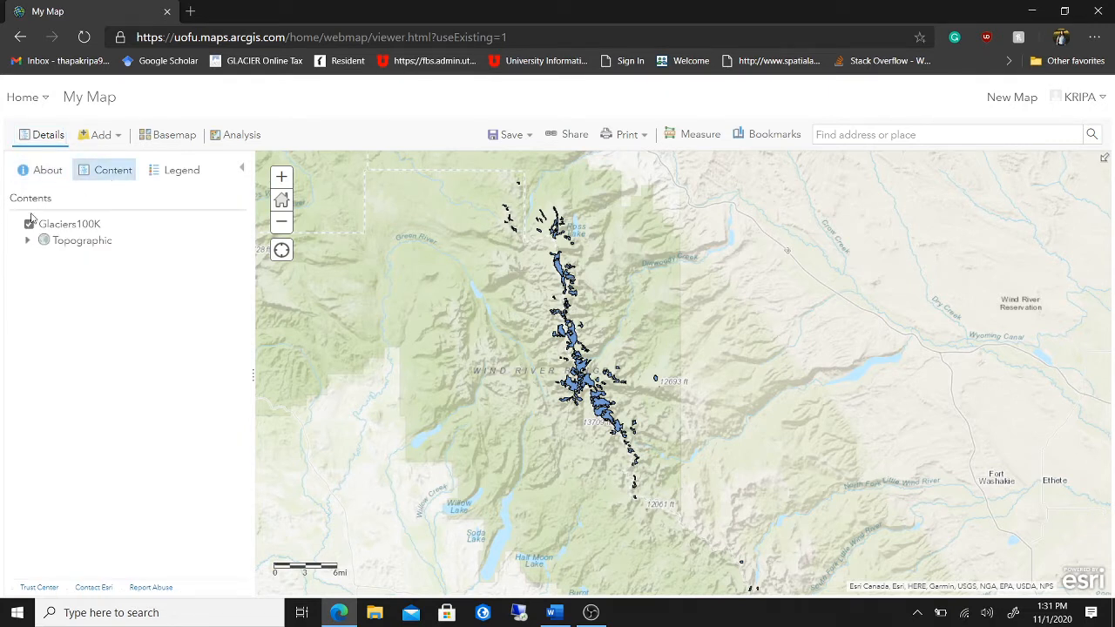
left_click(108, 137)
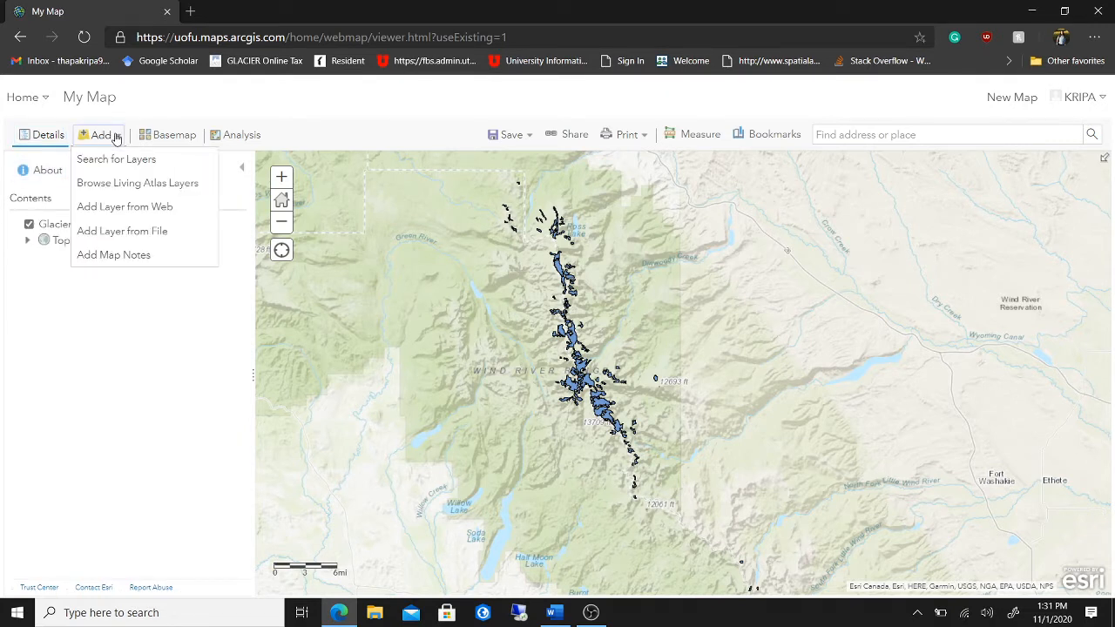
left_click(123, 161)
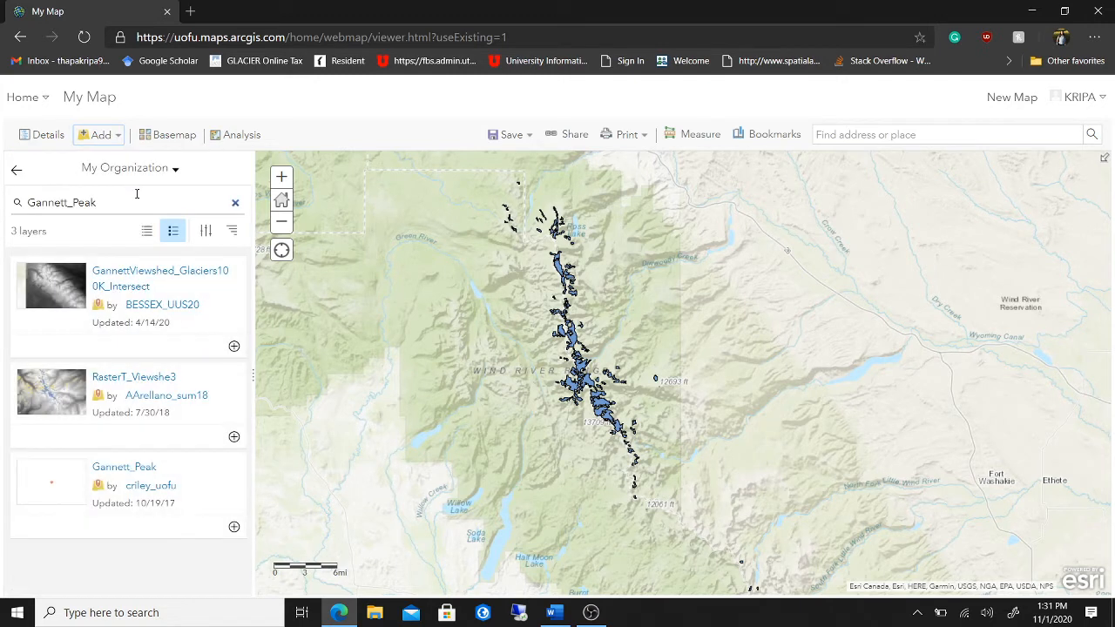
left_click(233, 527)
scroll(609, 361, "up", 1)
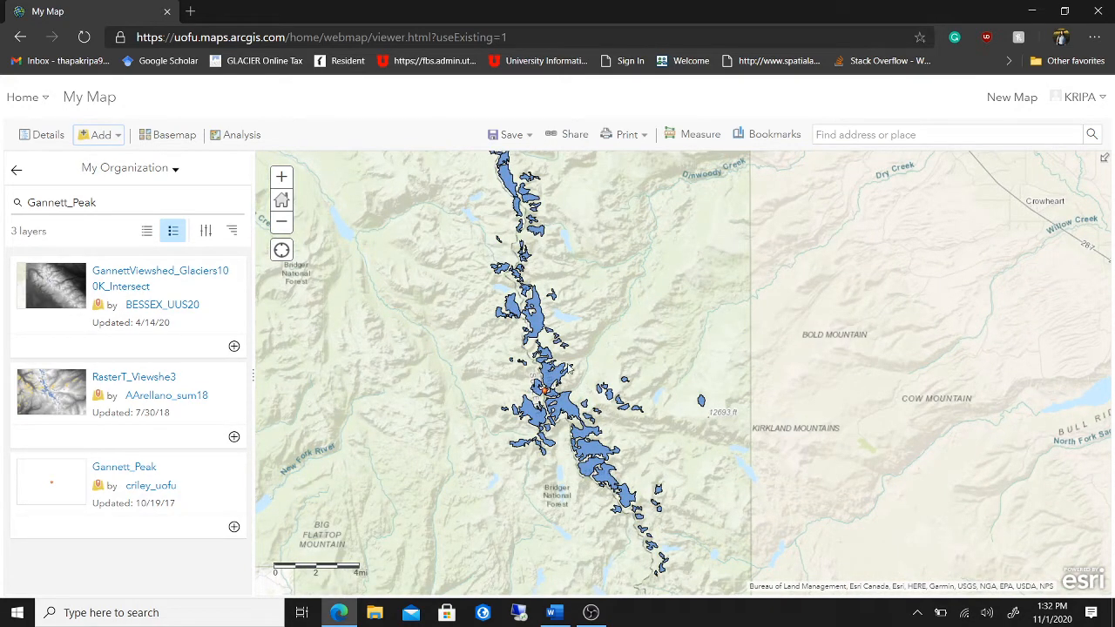
right_click(233, 528)
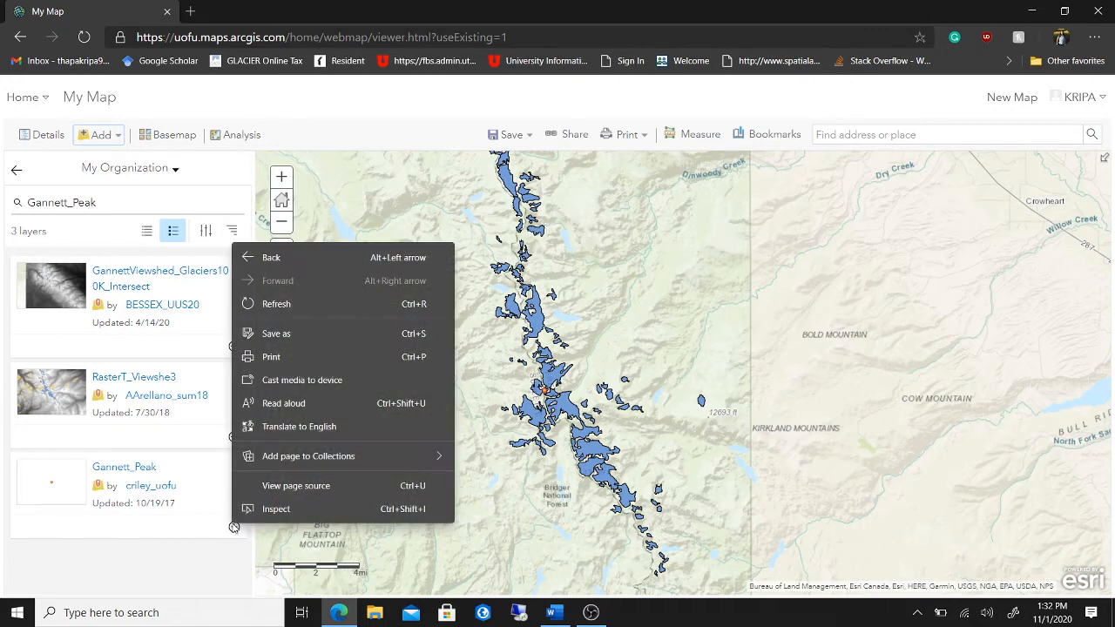
left_click(234, 527)
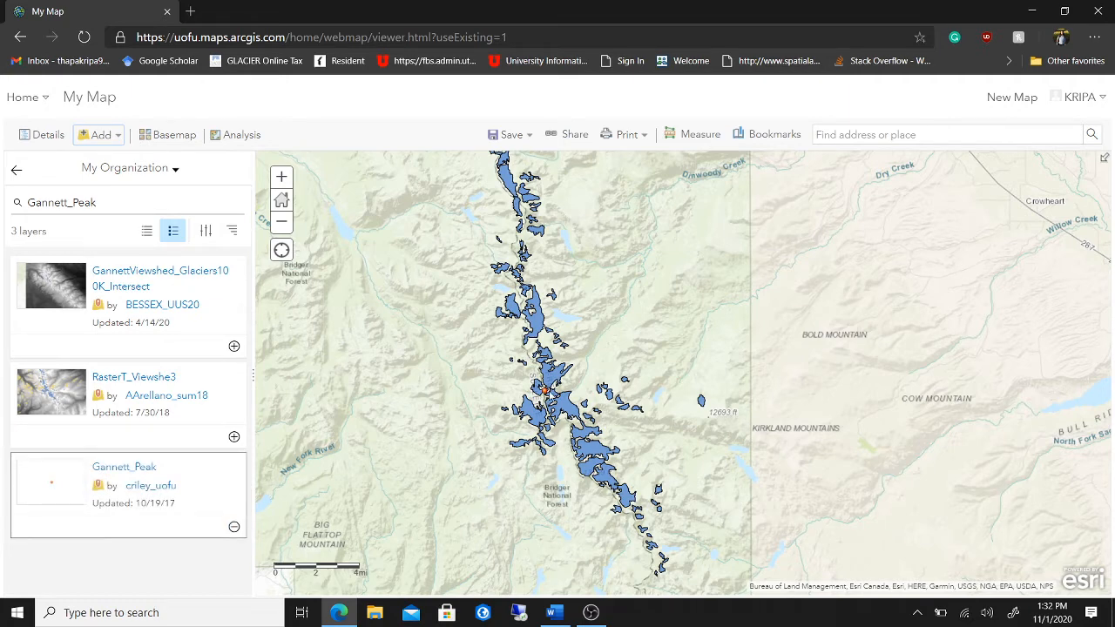
left_click(282, 221)
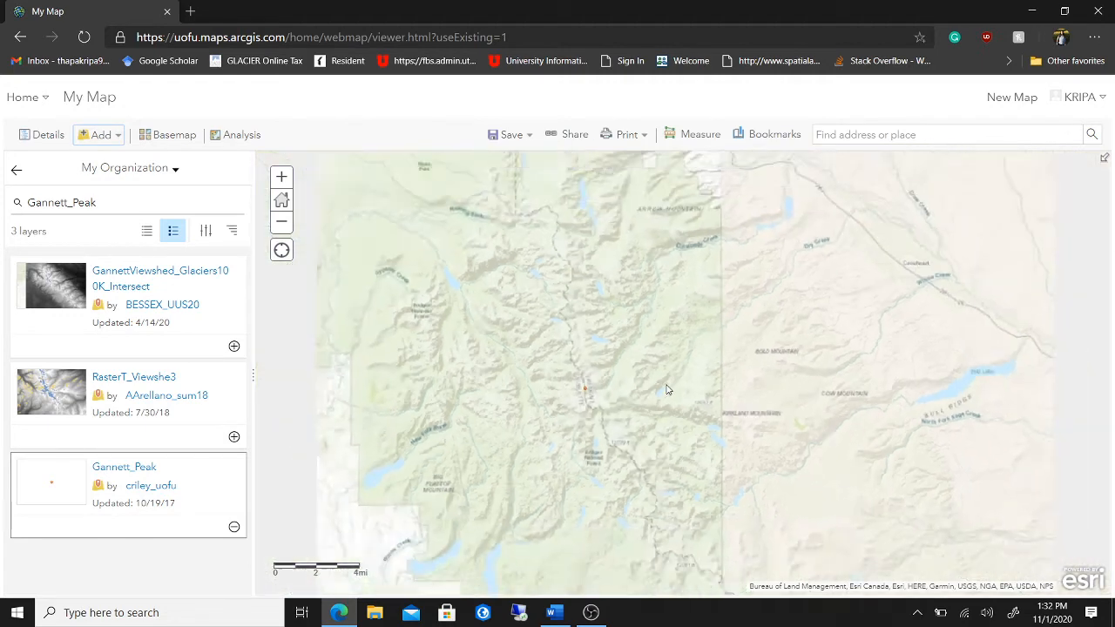
left_click(55, 139)
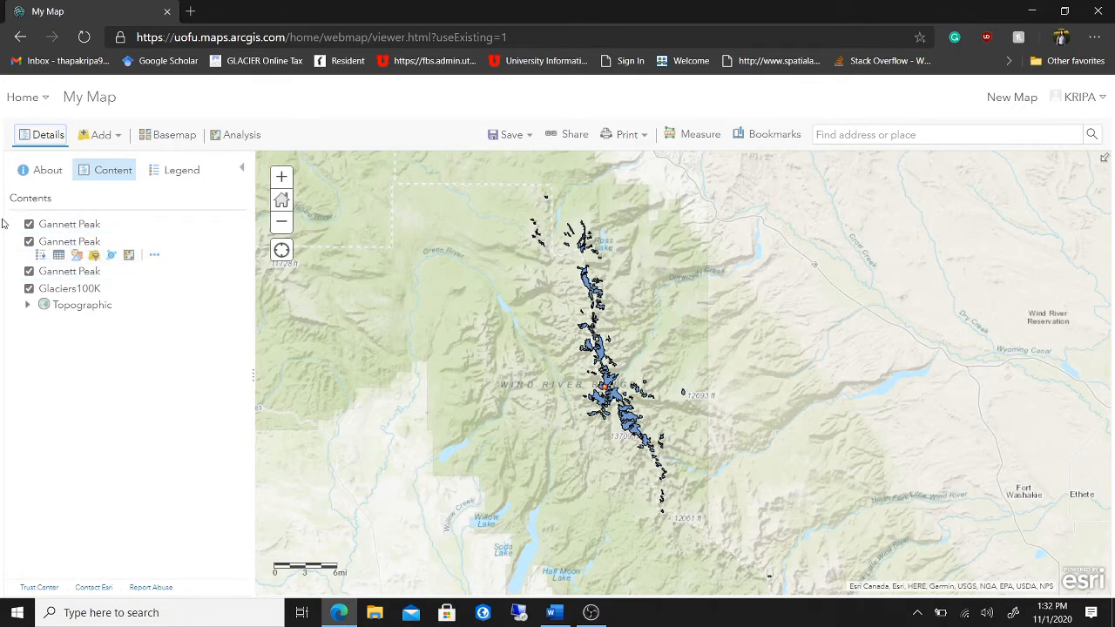
- Toggle the first Gannett Peak layer's visibility and bring up its layer tools
left_click(30, 224)
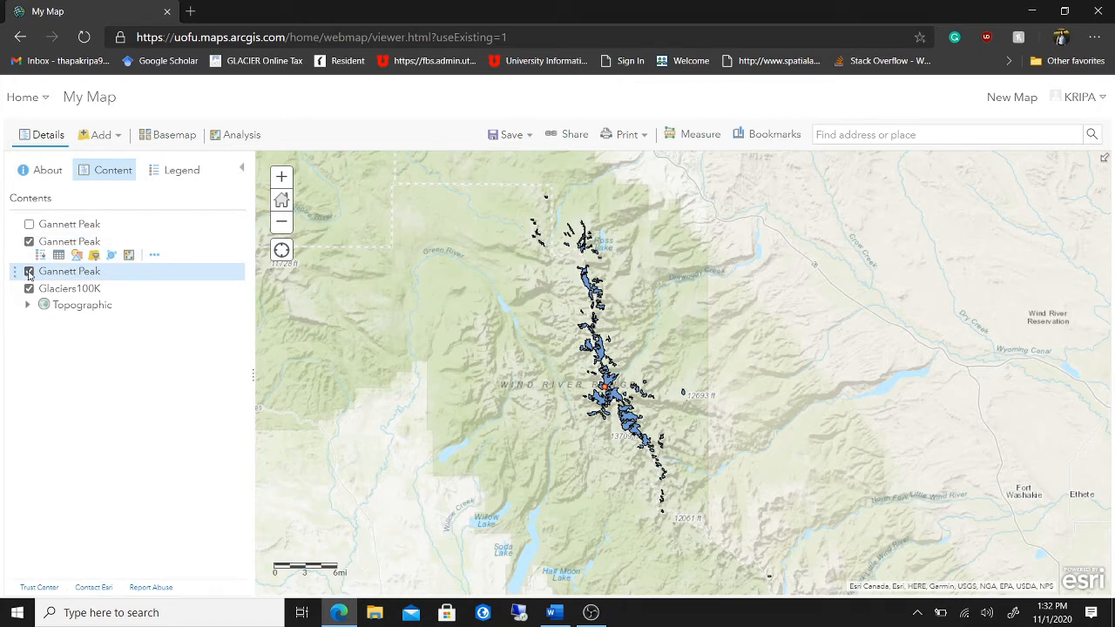
right_click(119, 277)
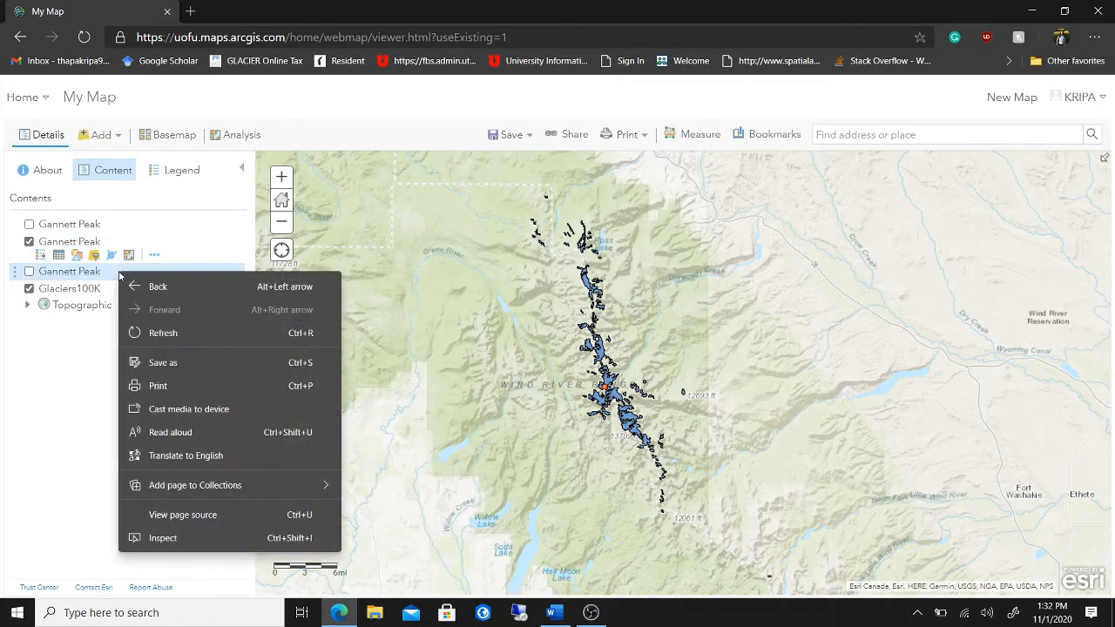
key("Escape")
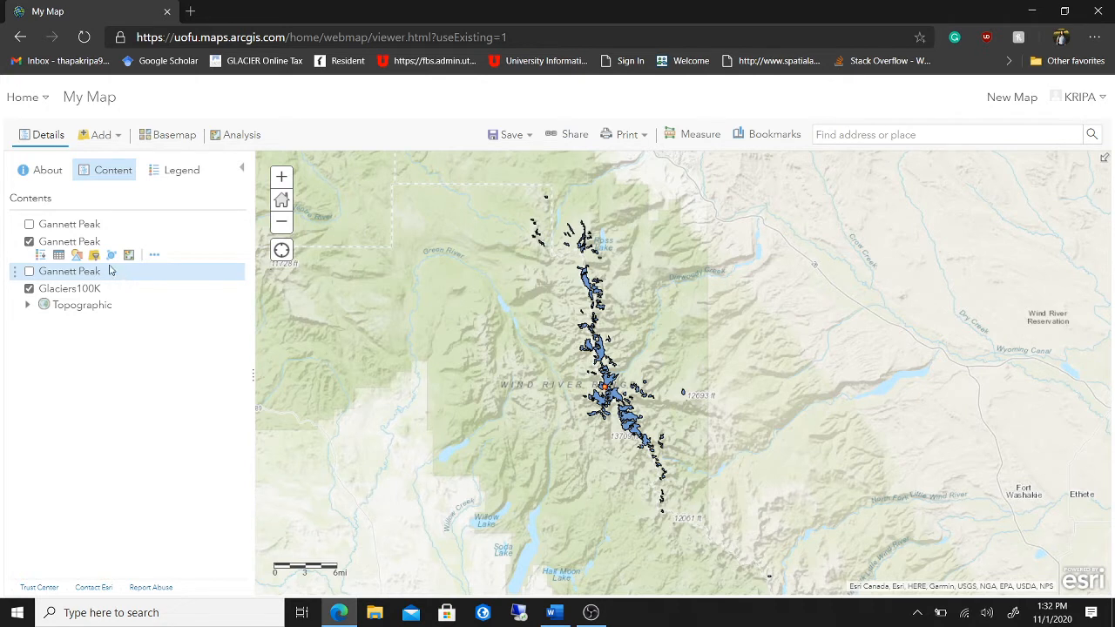
left_click_drag(15, 223, 8, 228)
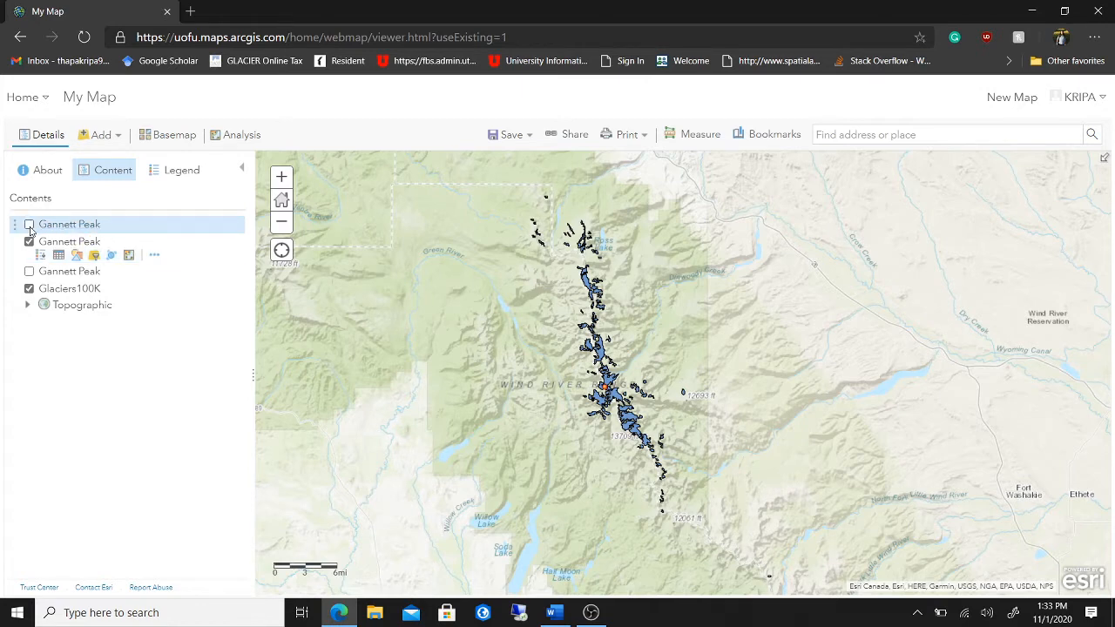
right_click(119, 225)
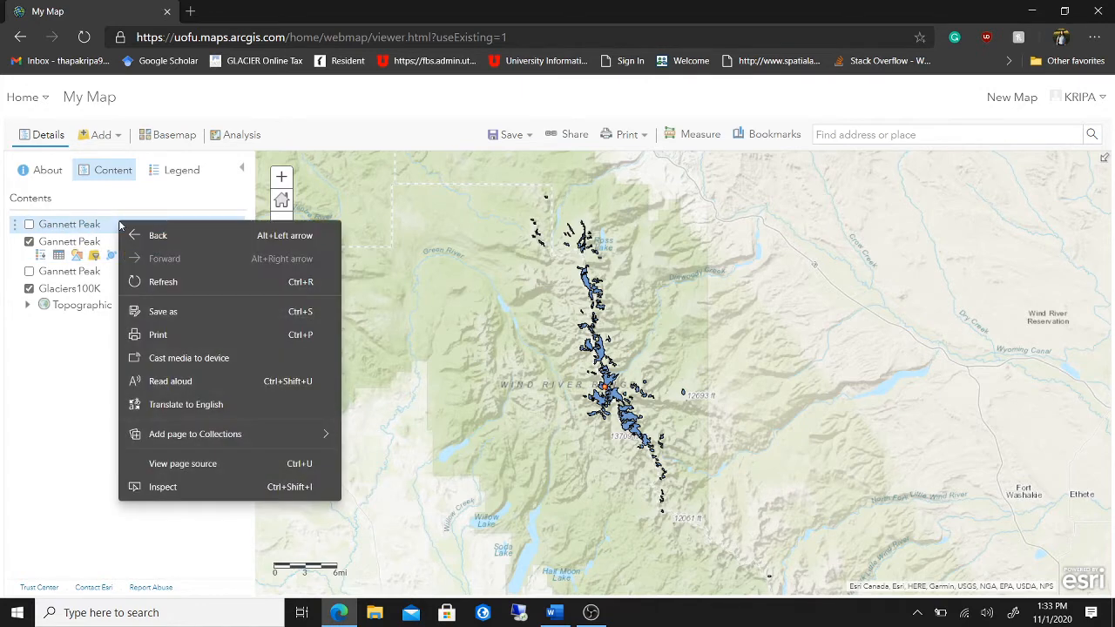
left_click(11, 223)
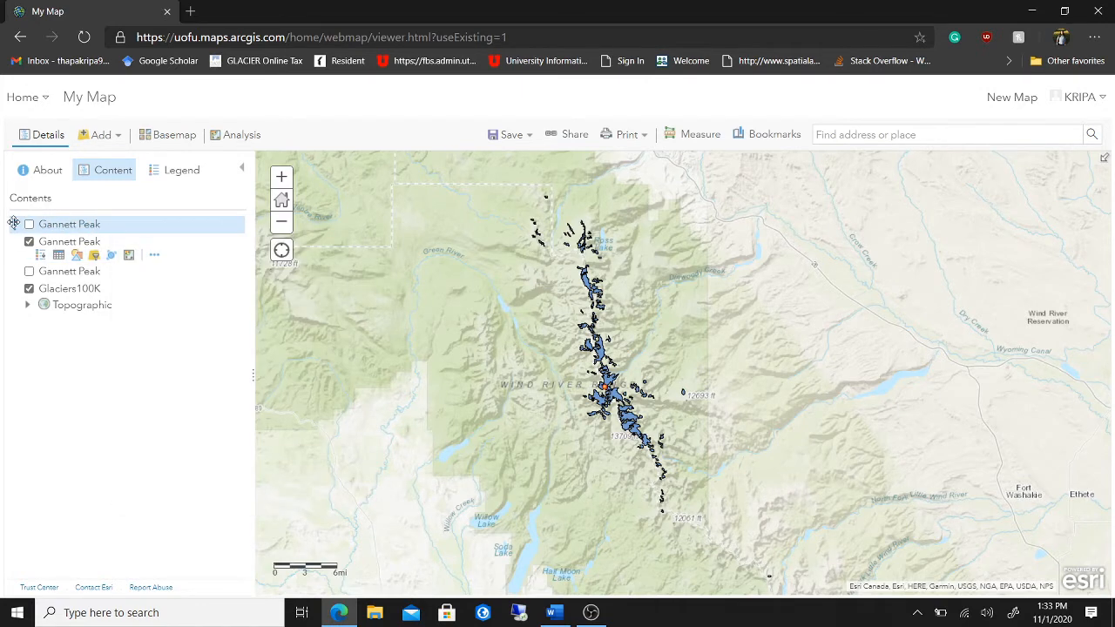
left_click(29, 225)
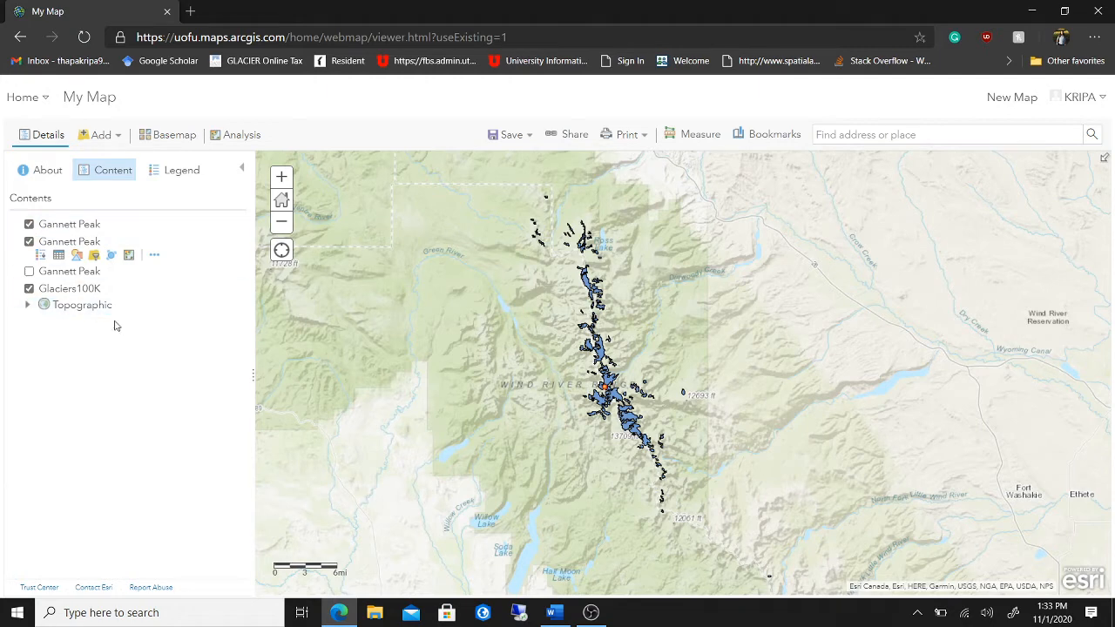
left_click(29, 224)
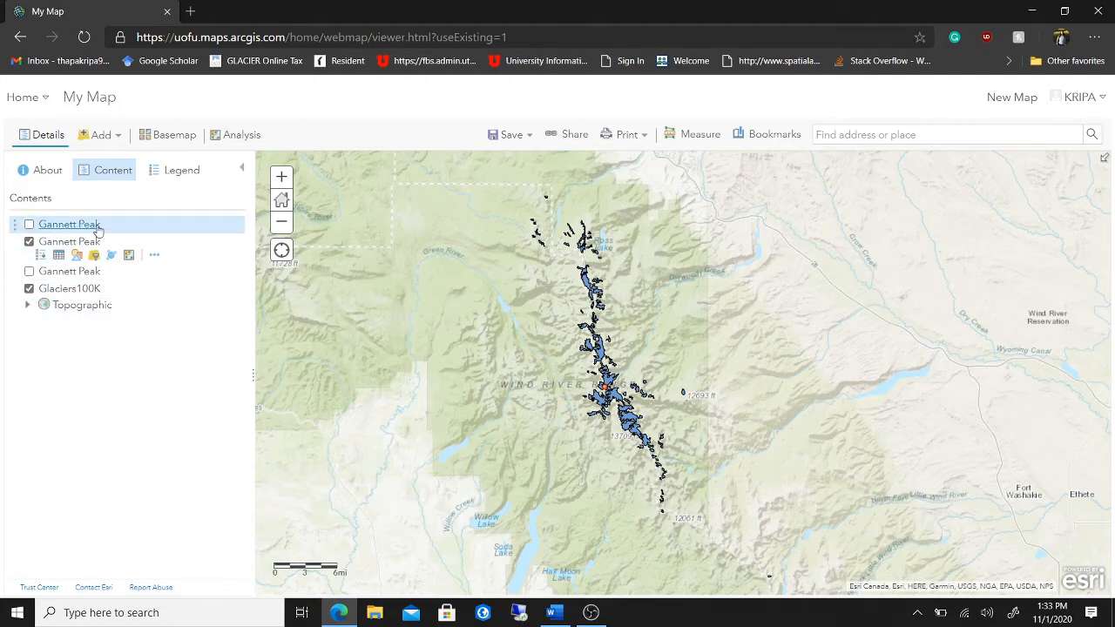
right_click(99, 228)
left_click(99, 229)
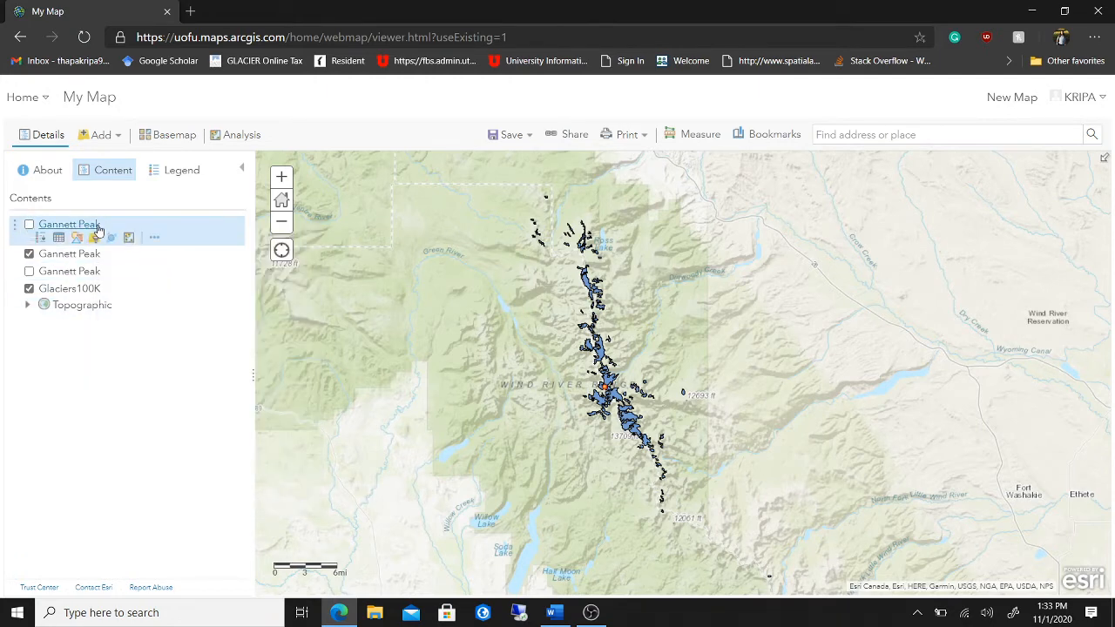
- Remove two duplicate Gannett_Peak layers via More Options, confirming each, then return to Word
left_click(153, 238)
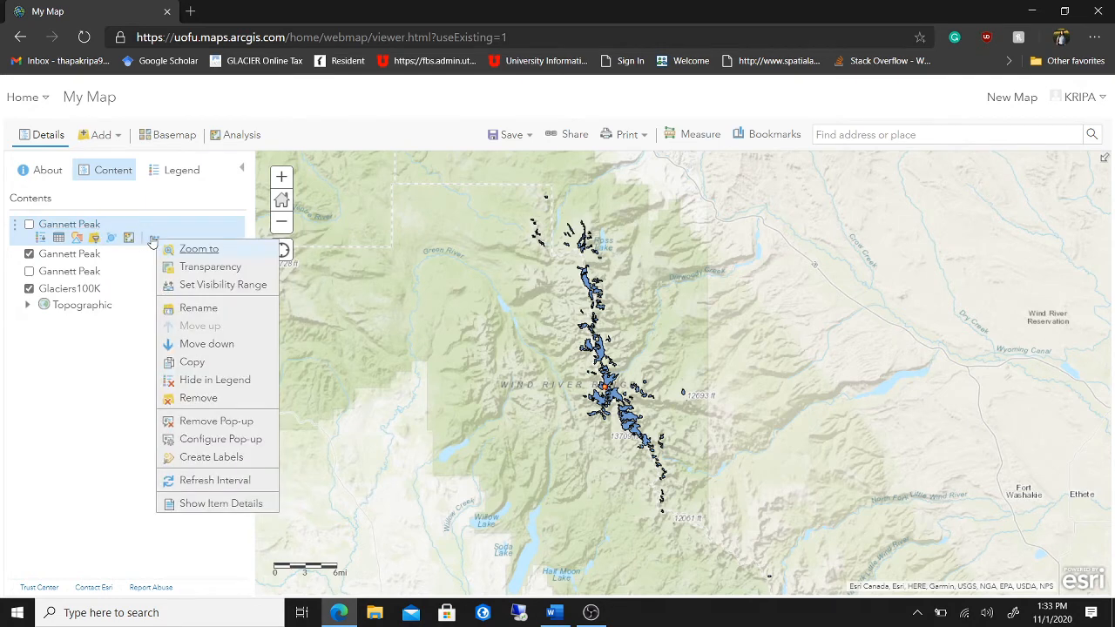
left_click(198, 398)
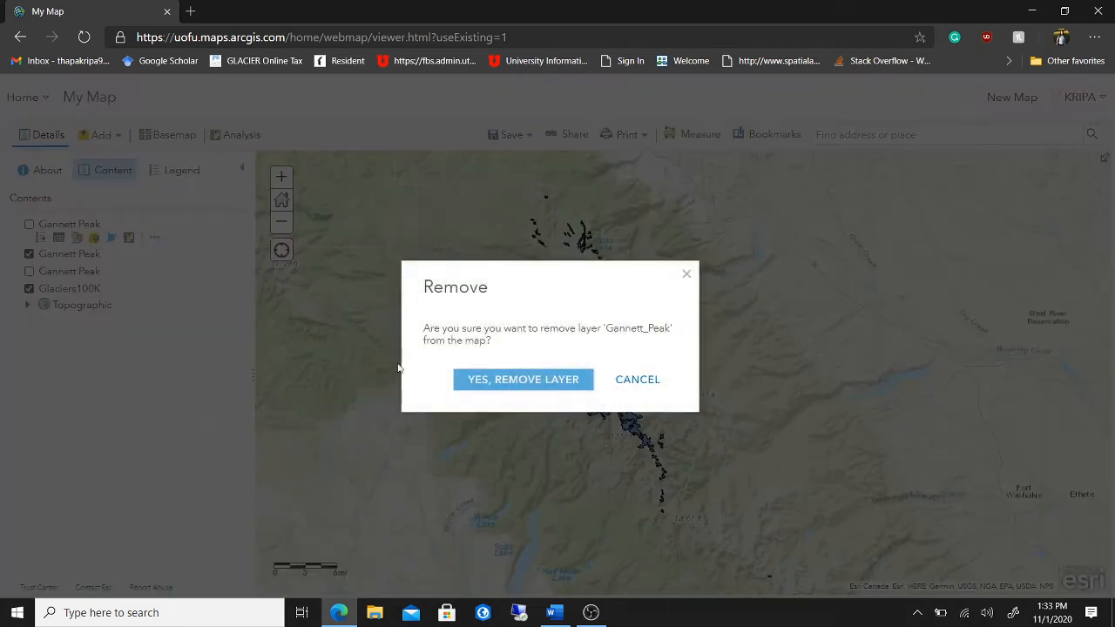
left_click(523, 380)
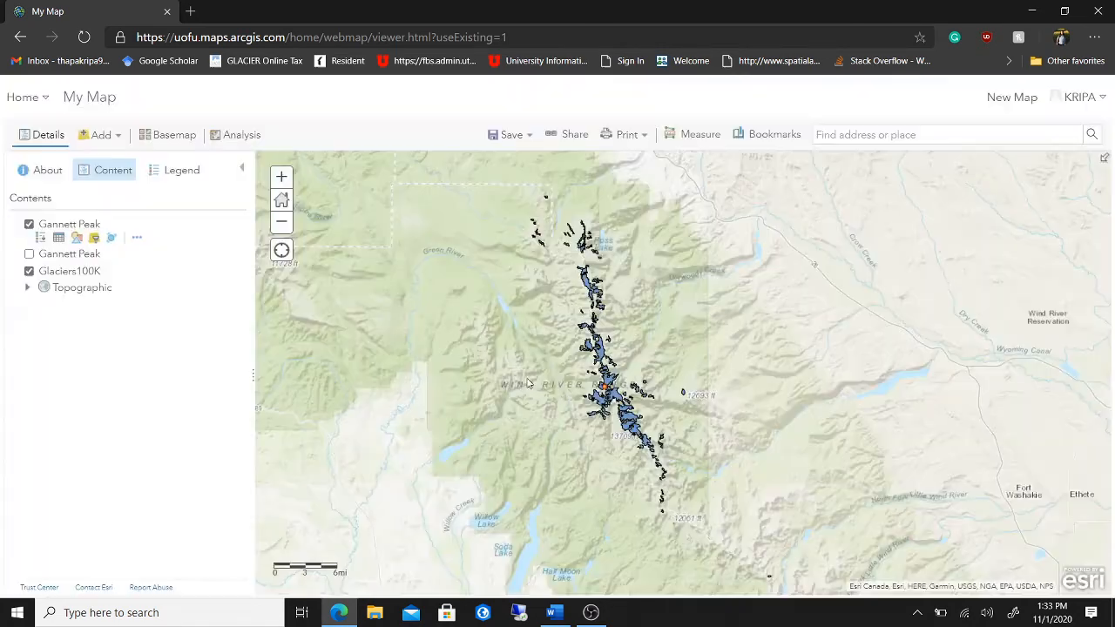
left_click(153, 238)
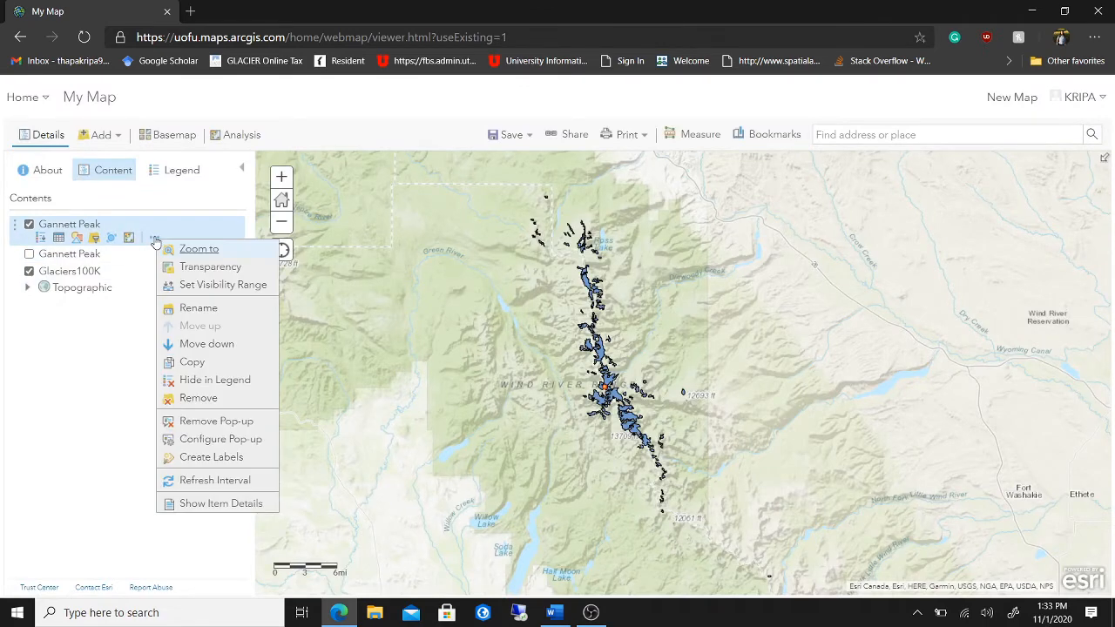
left_click(200, 399)
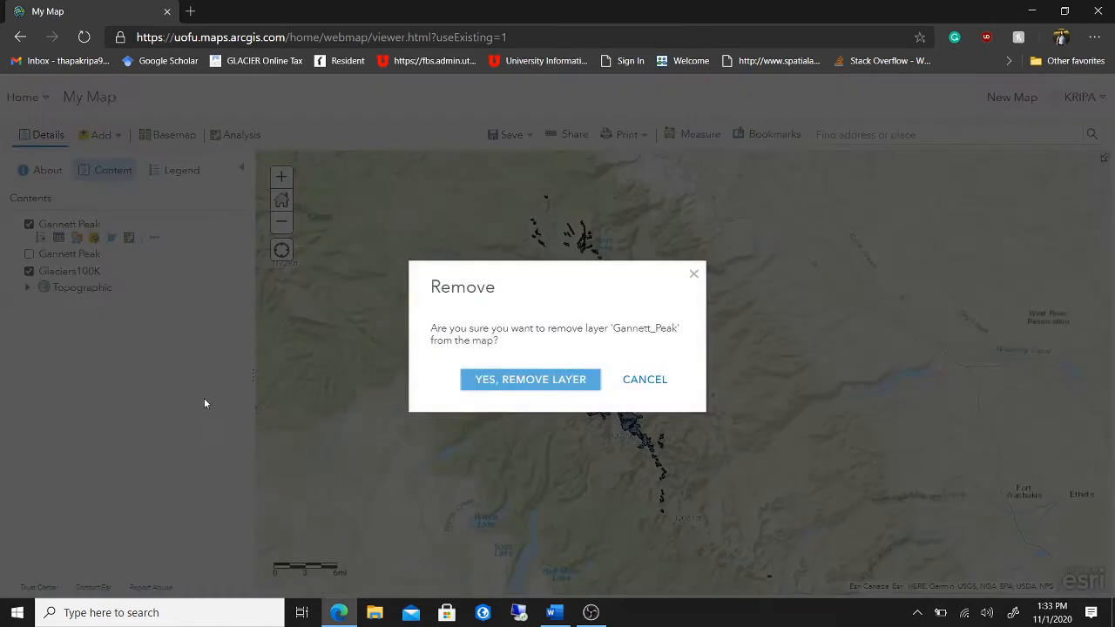
left_click(525, 380)
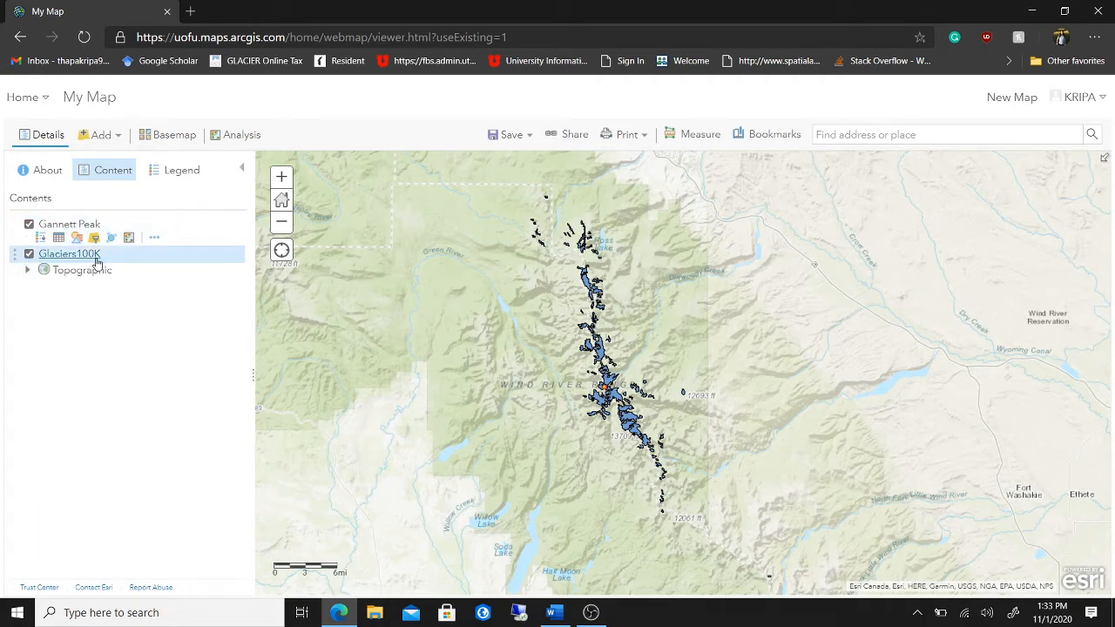
left_click(543, 612)
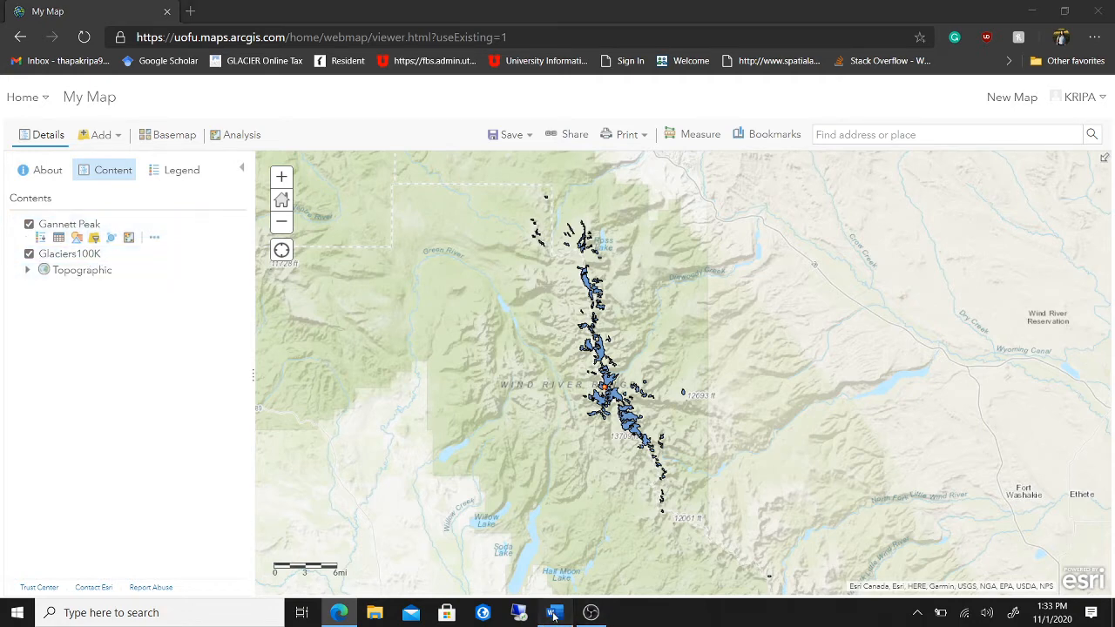
- Change step 3 of the work plan to read 'lab 10 geodatabase', then launch ArcGIS Pro
left_click(648, 455)
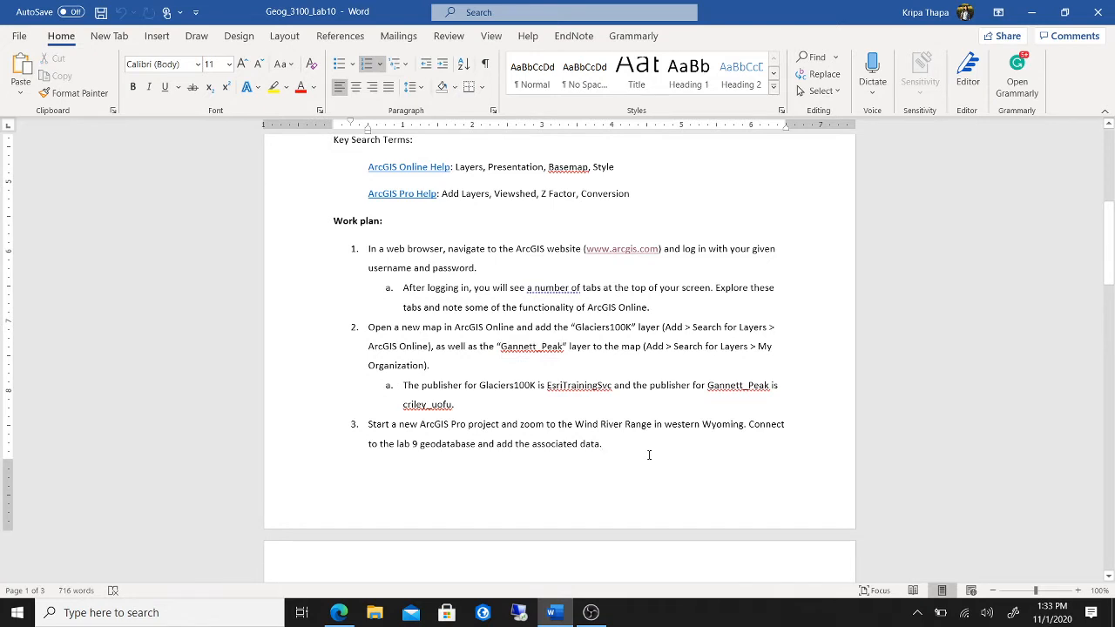
scroll(649, 455, "down", 2)
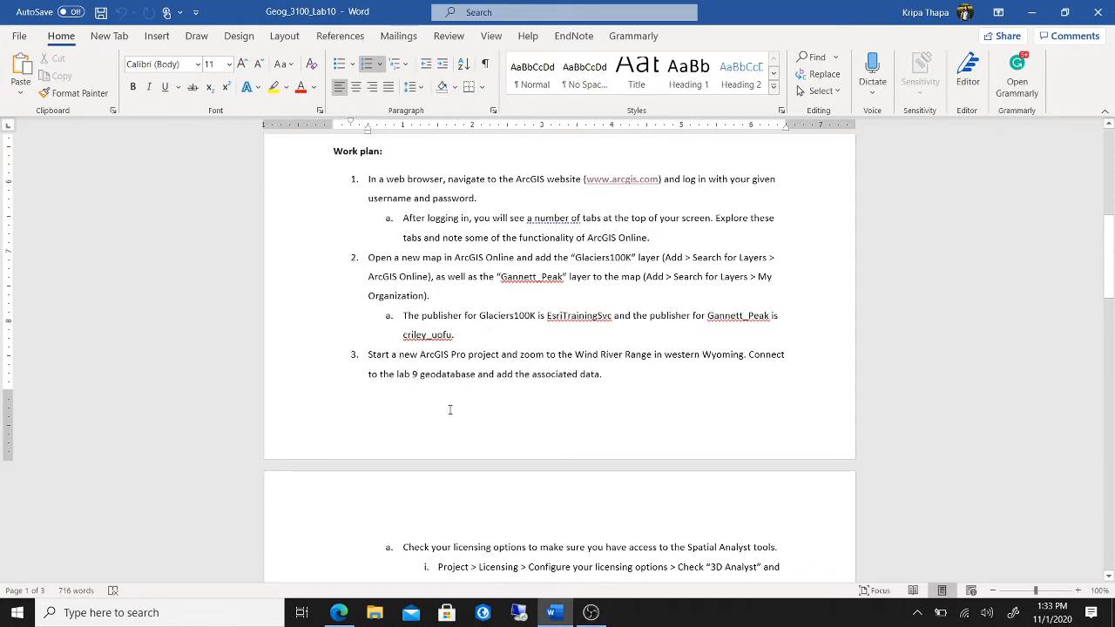
key("BackSpace")
type("10")
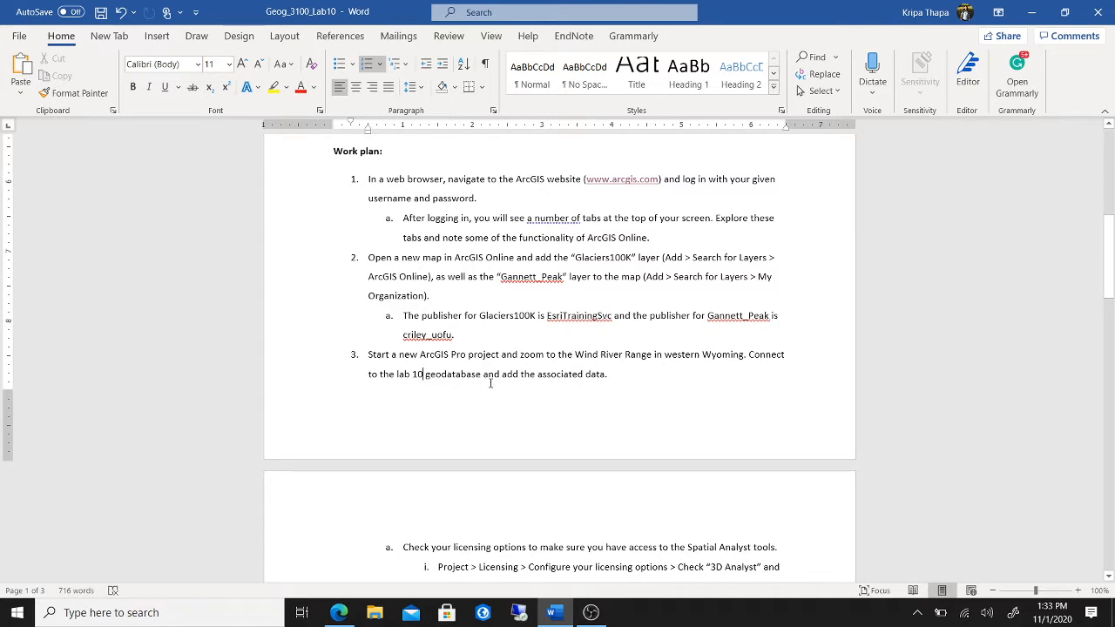
left_click(484, 613)
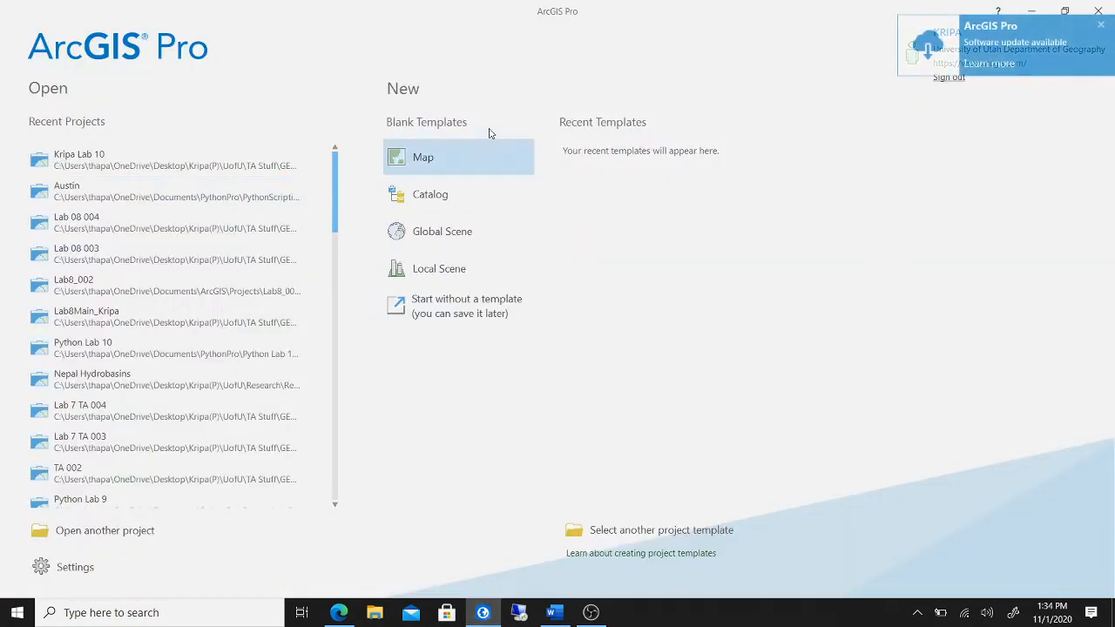
- Start a new blank Map project named 'TA Lab 10'
left_click(473, 161)
left_click_drag(460, 275, 413, 279)
type("TA")
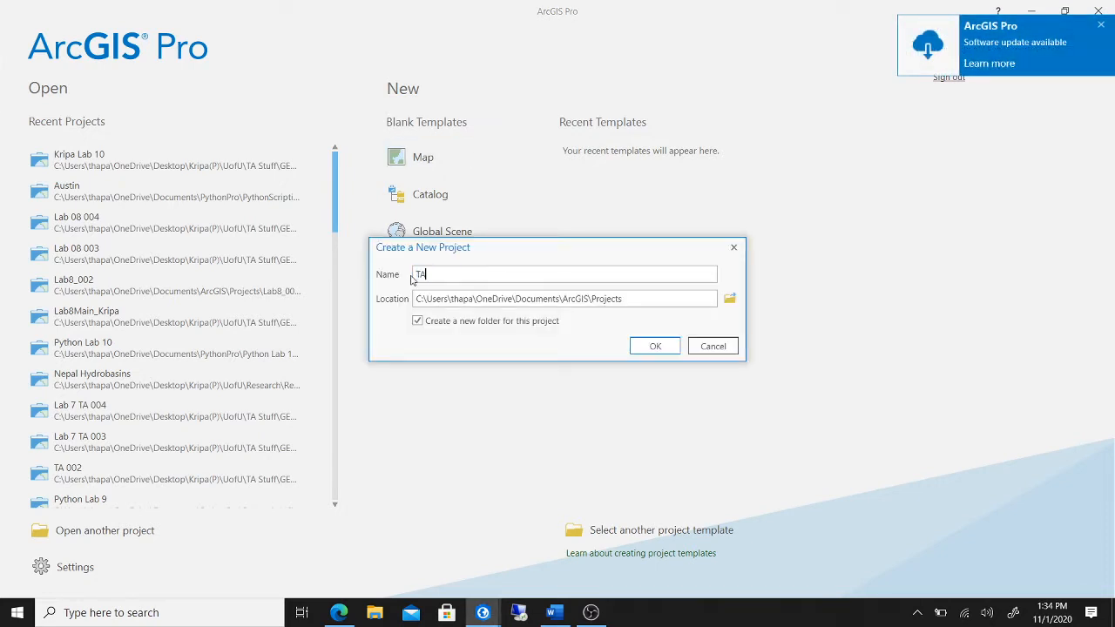
key("Return")
type("Lab 10")
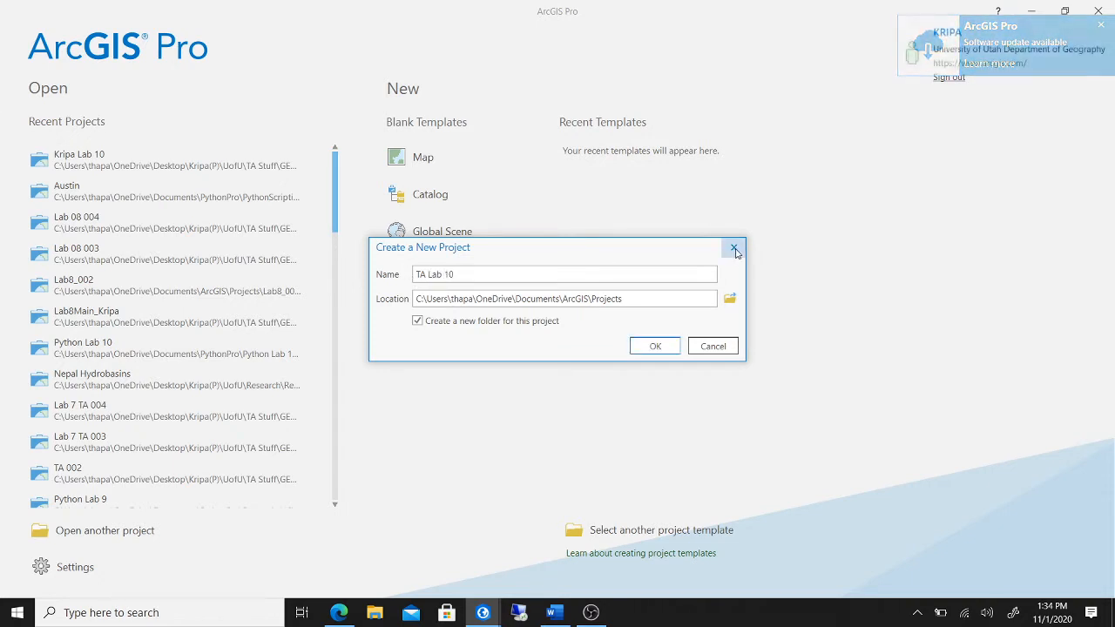
- Set the project location to Desktop > UofU > TA Stuff > GEOG 3100_6100 > Lab 10 and create it
left_click(730, 299)
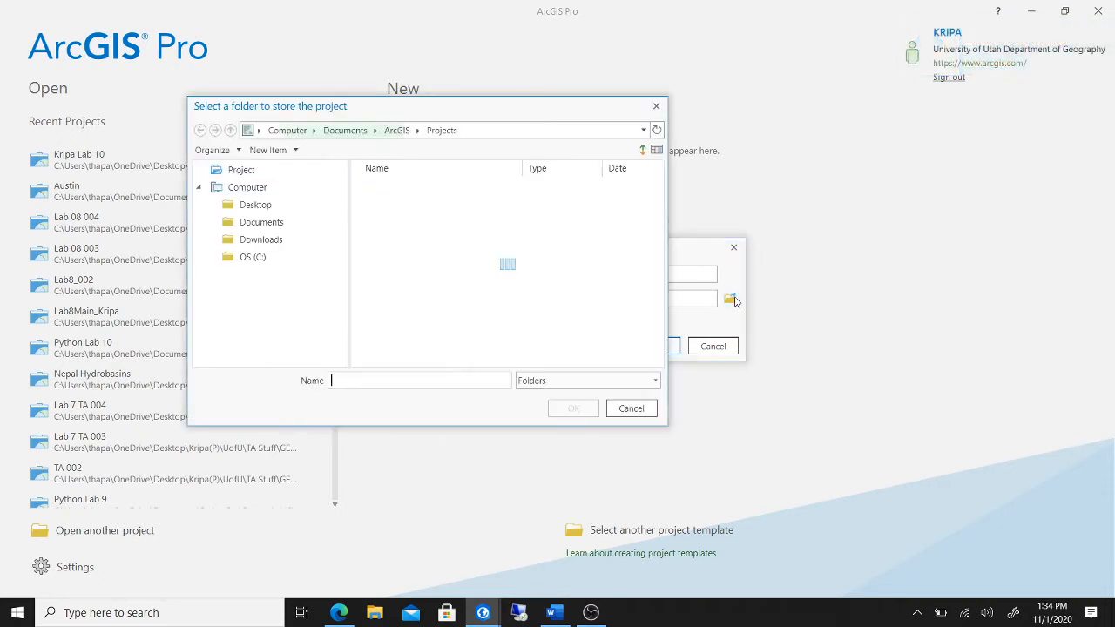
left_click(319, 210)
double_click(394, 187)
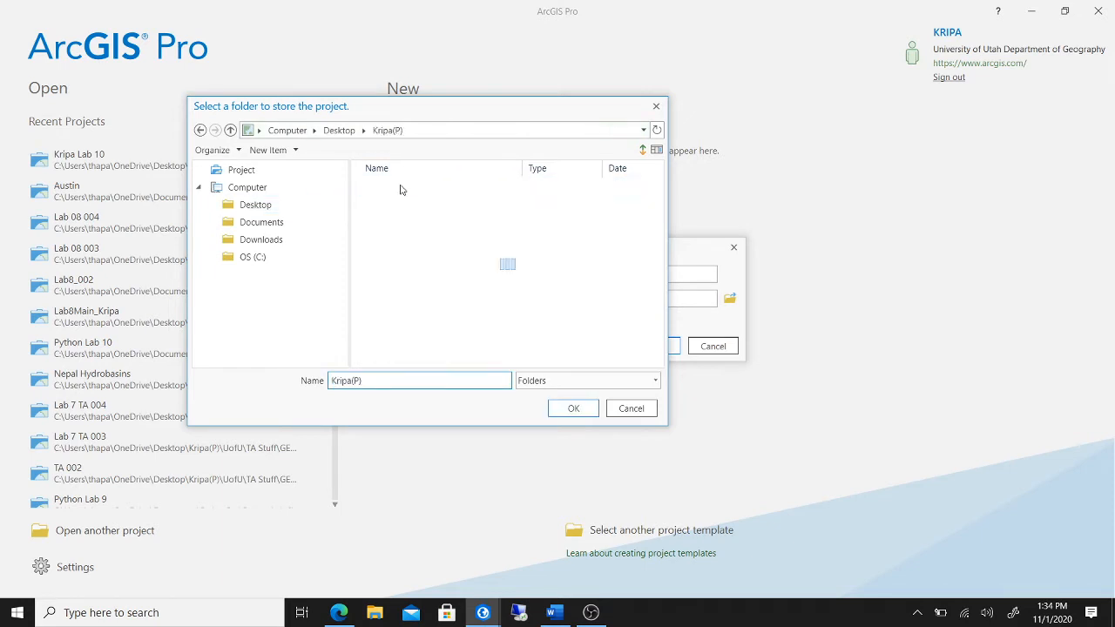
double_click(387, 238)
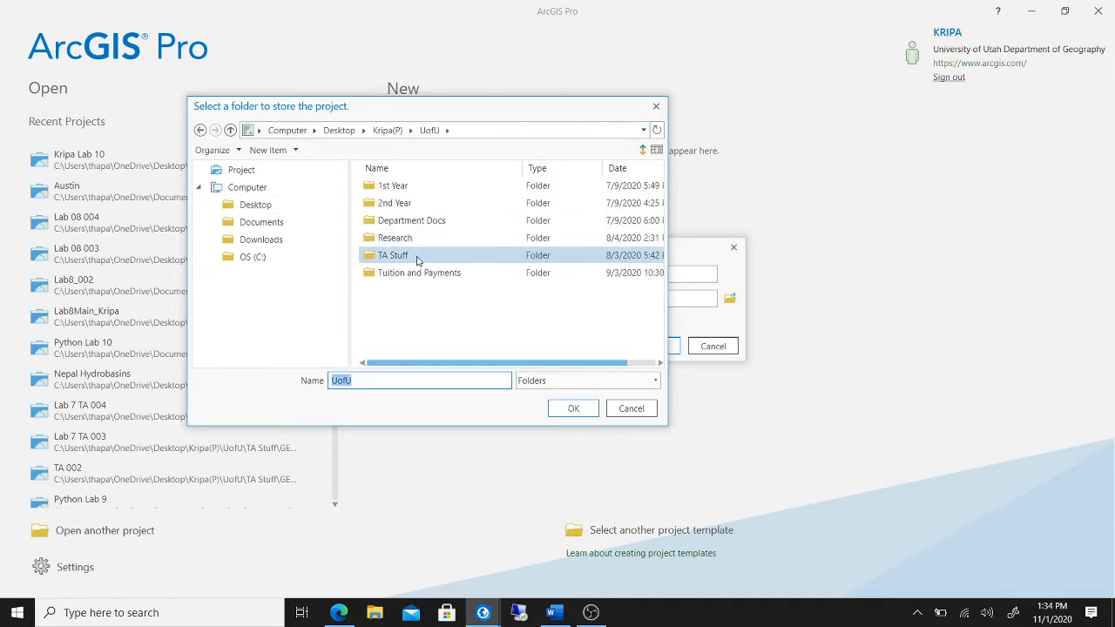
double_click(416, 255)
double_click(455, 186)
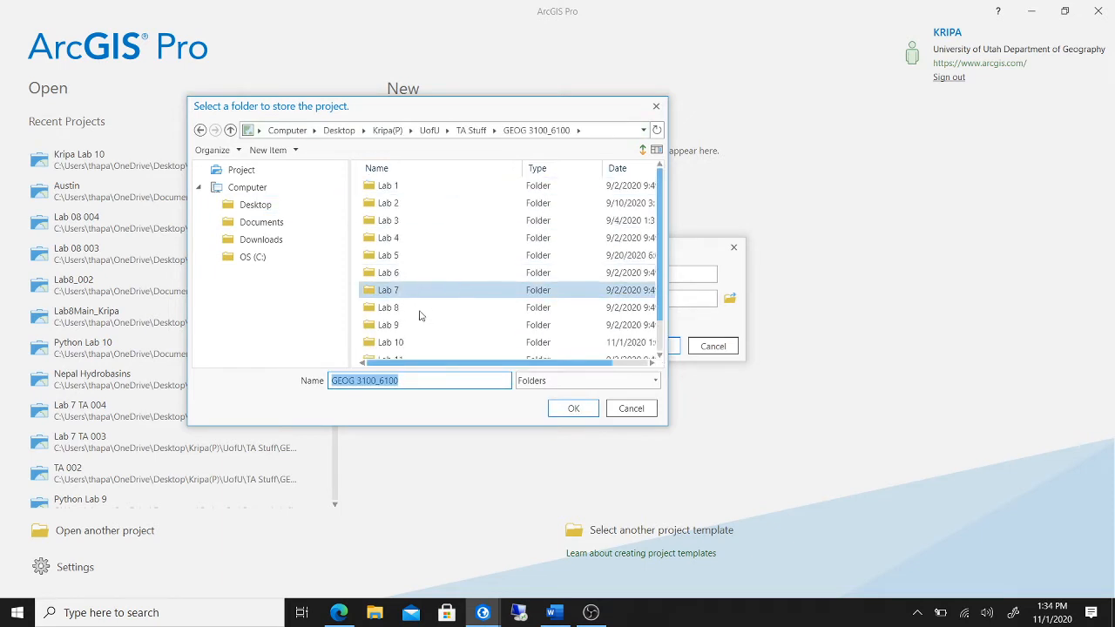
left_click(416, 342)
left_click(573, 409)
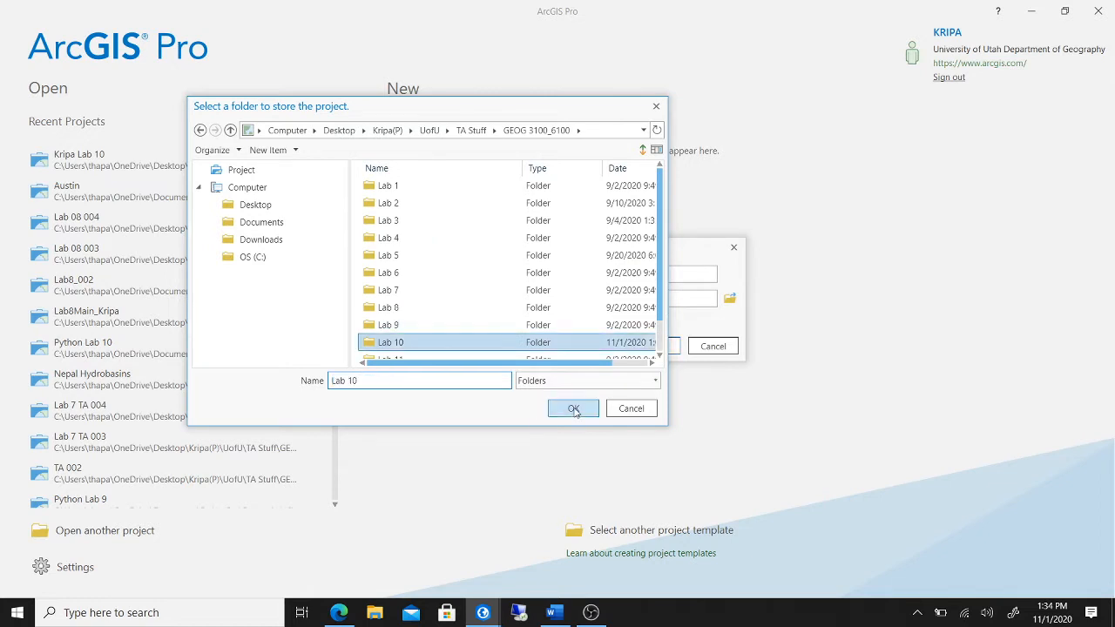
left_click(655, 347)
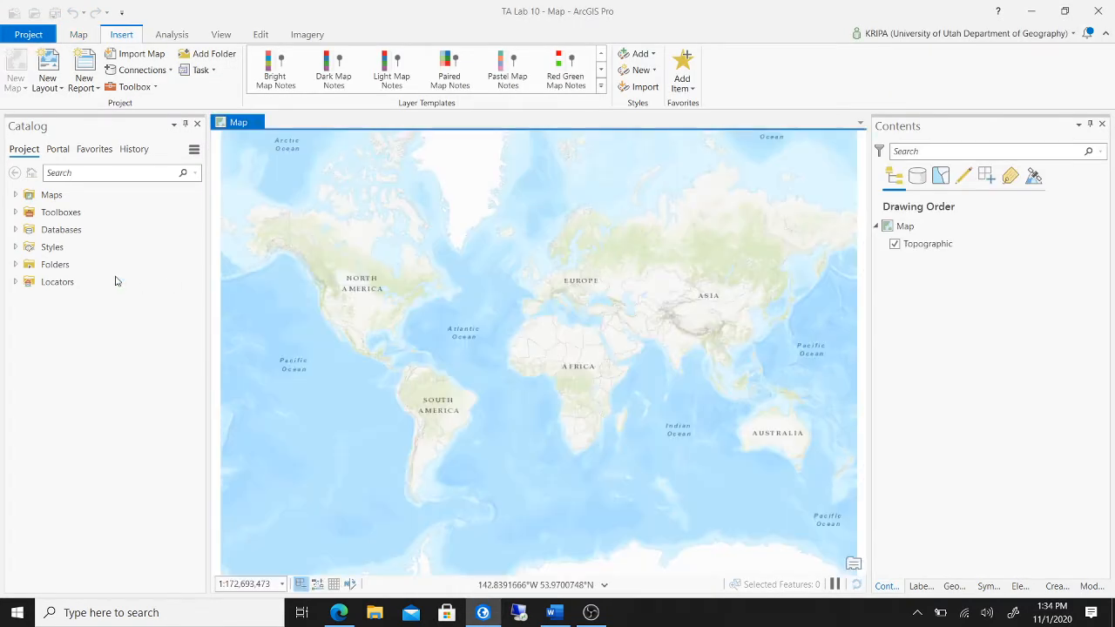
- Add a folder connection from Folders and browse to Desktop > UofU > TA Stuff > GEOG 3100_6100
left_click(94, 265)
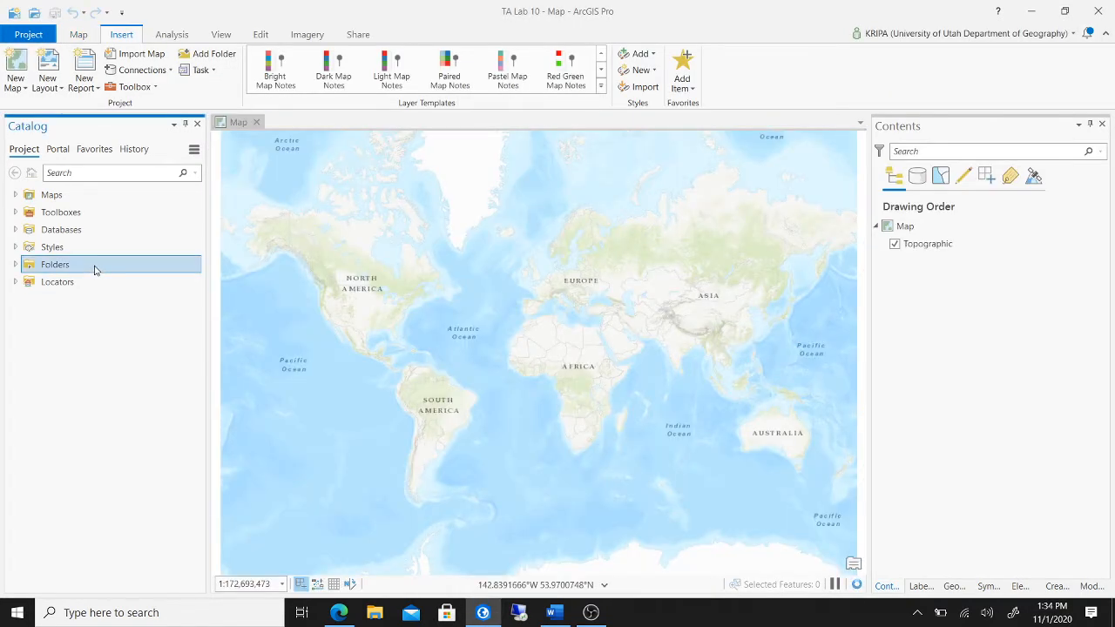
right_click(94, 268)
left_click(150, 277)
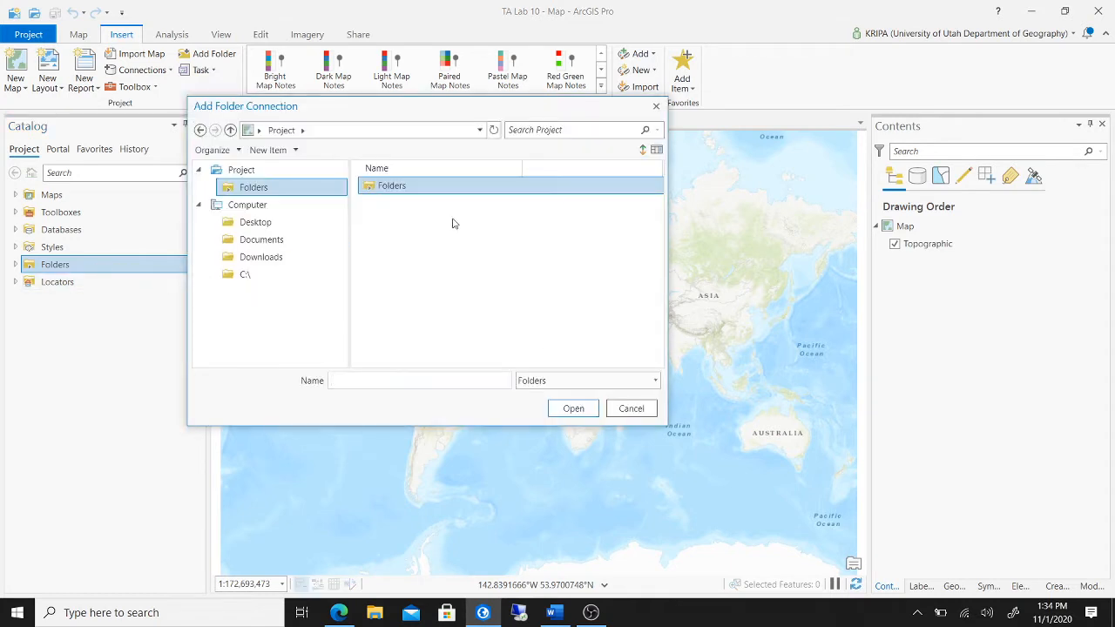
left_click(297, 225)
double_click(409, 185)
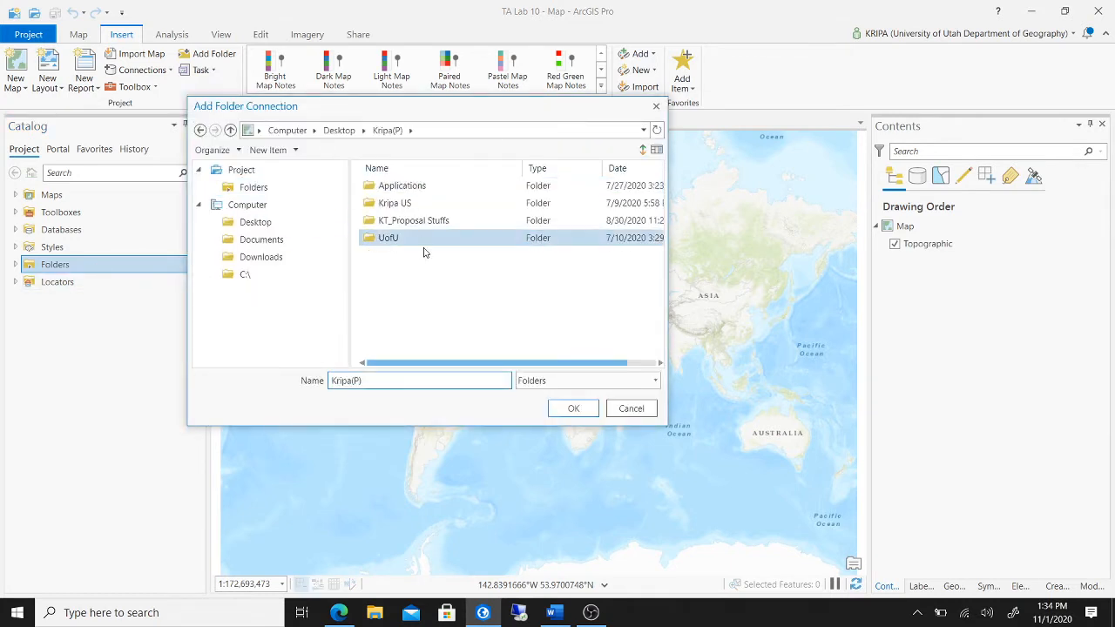
double_click(425, 240)
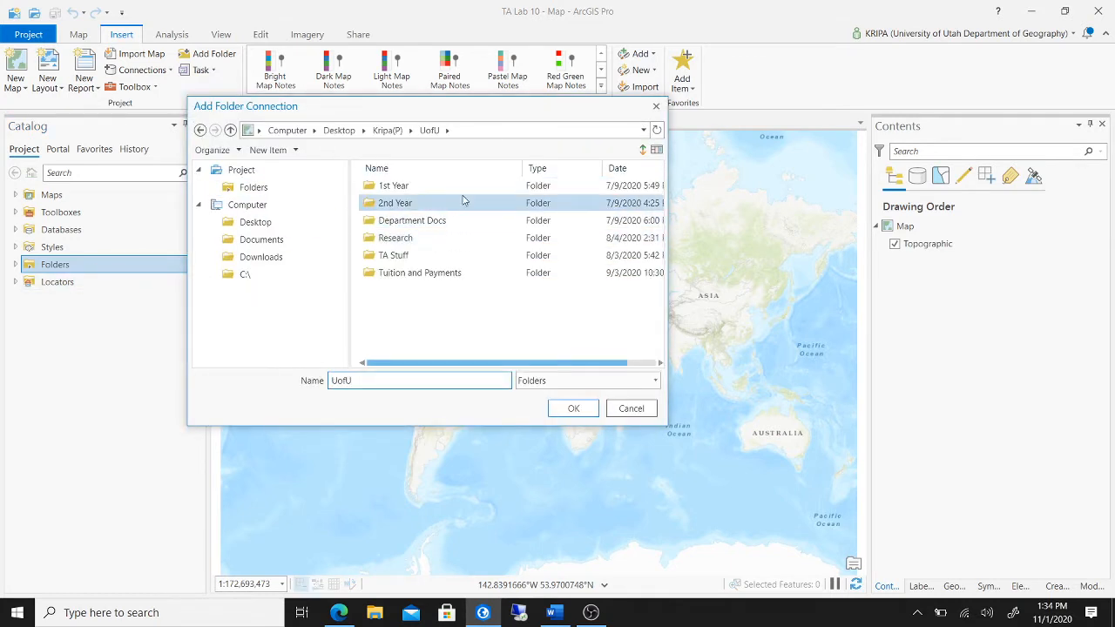
double_click(442, 255)
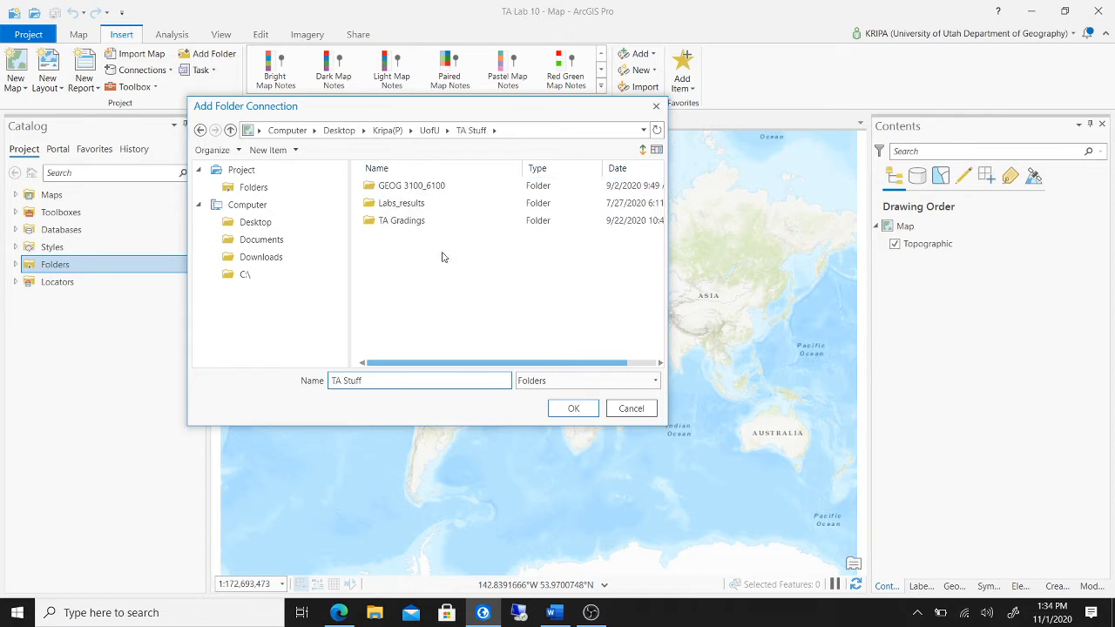
double_click(471, 186)
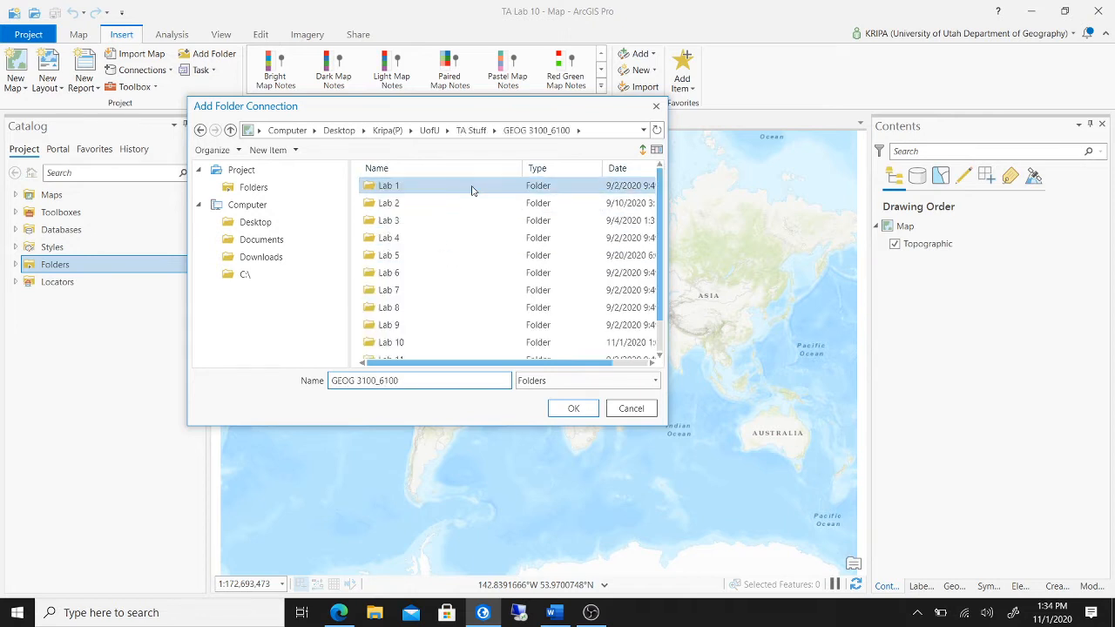
- Inspect the Lab 10 folder's contents, then connect Lab 10 as the project folder
left_click(437, 342)
double_click(437, 342)
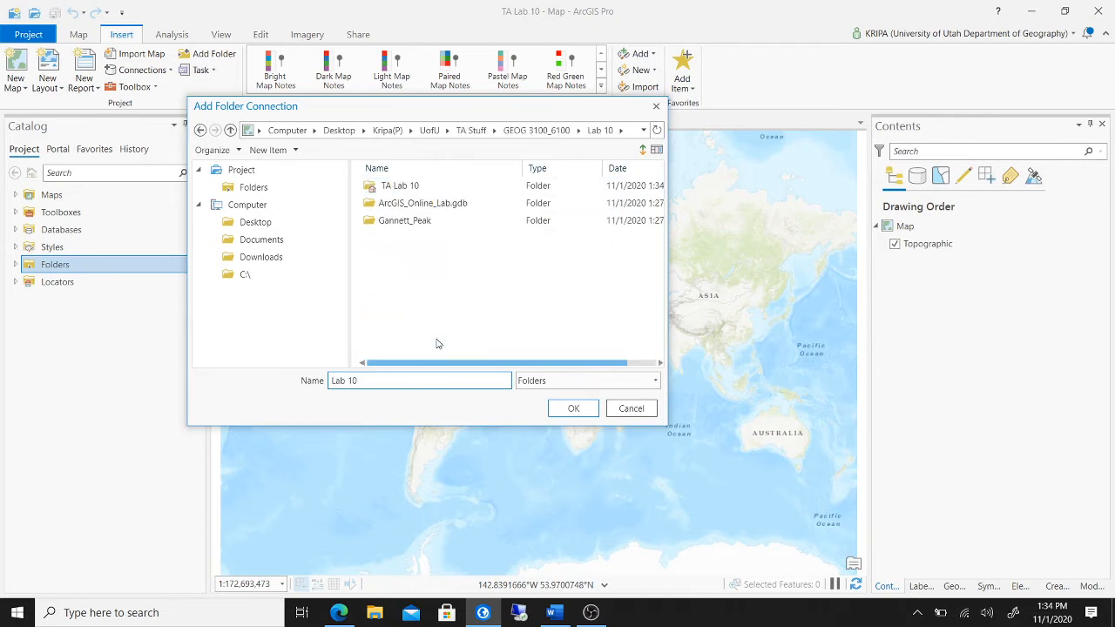
left_click(461, 203)
left_click(441, 220)
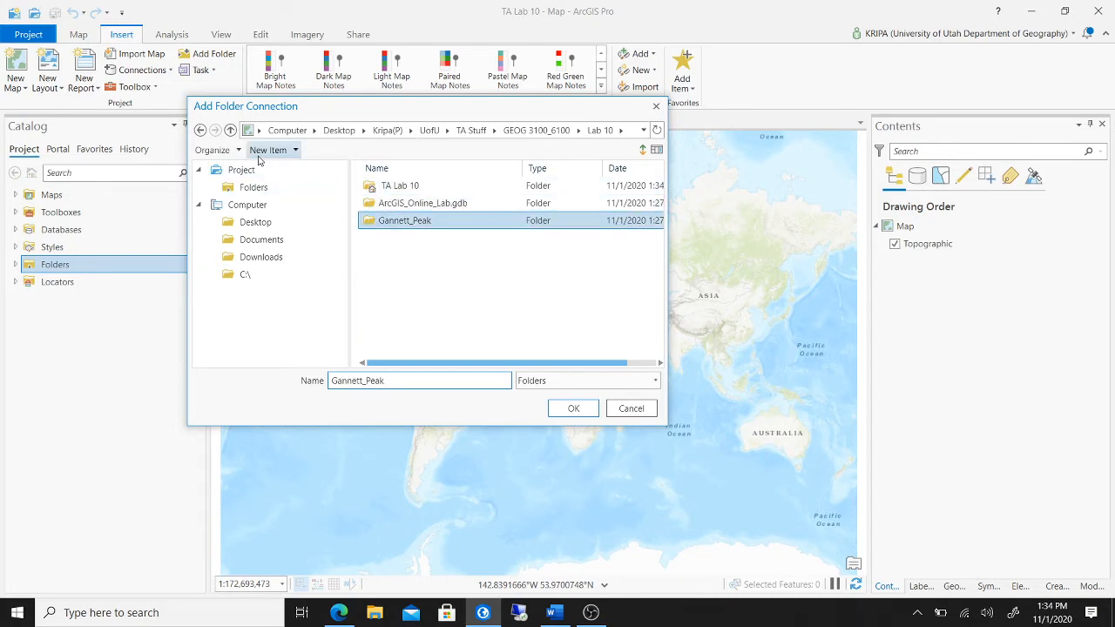
left_click(199, 130)
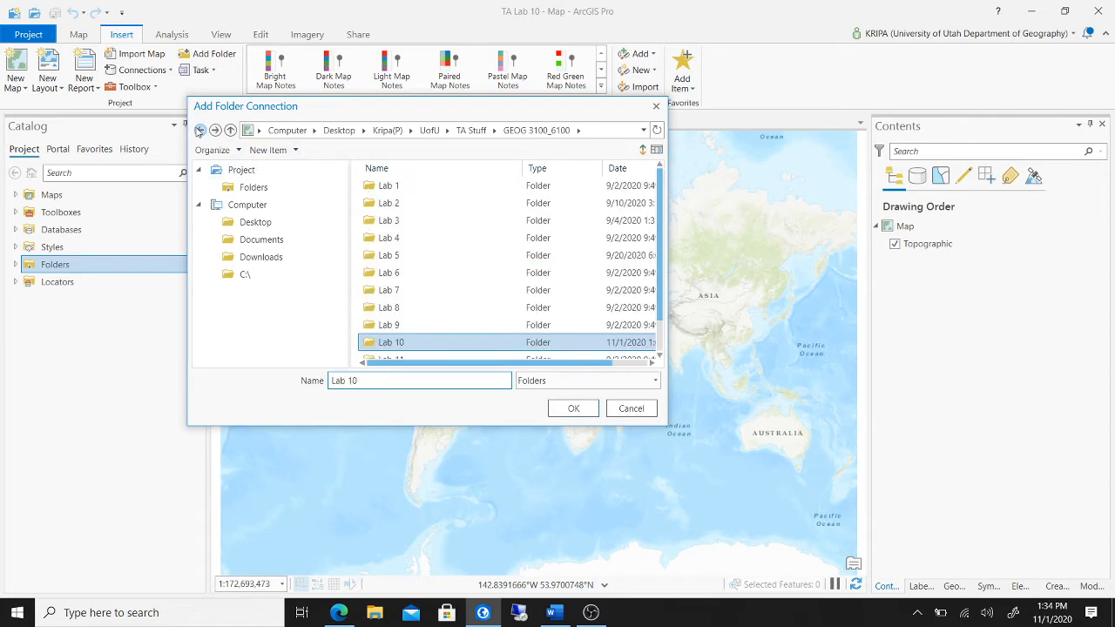
left_click(573, 409)
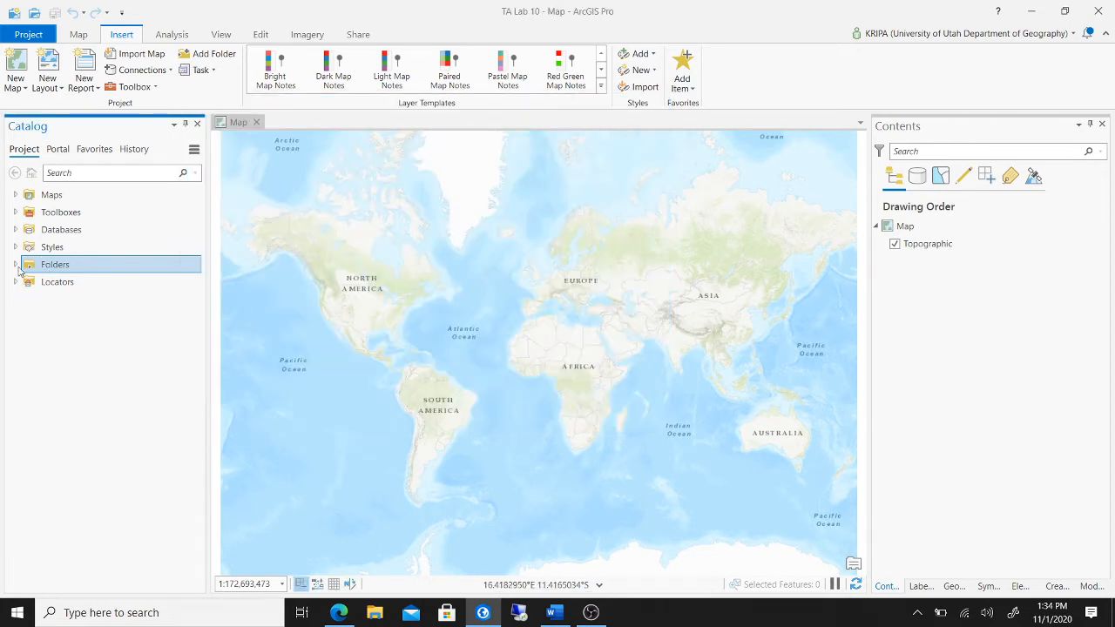
- Expand Lab 10 > ArcGIS_Online_Lab.gdb and add the Elevation raster to the map
left_click(15, 264)
left_click(27, 299)
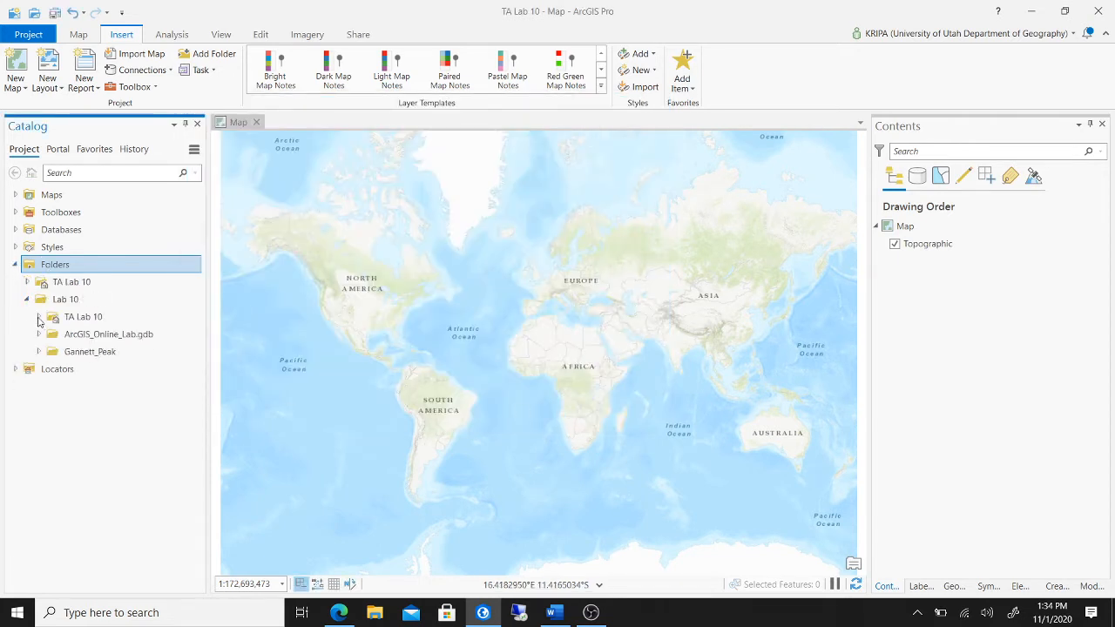
left_click(38, 336)
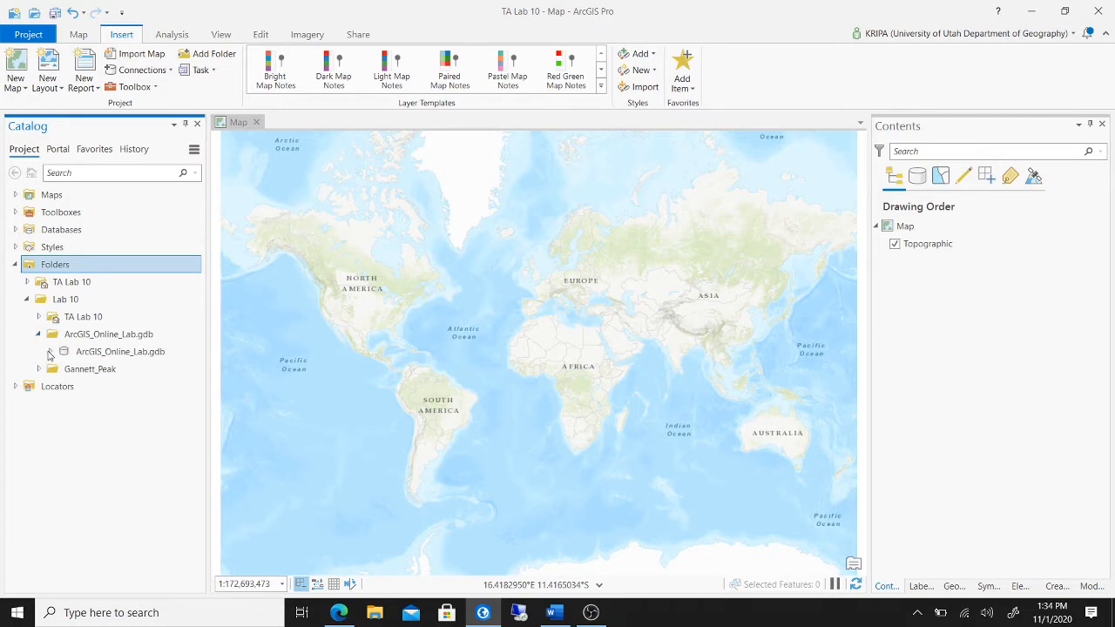
left_click(49, 351)
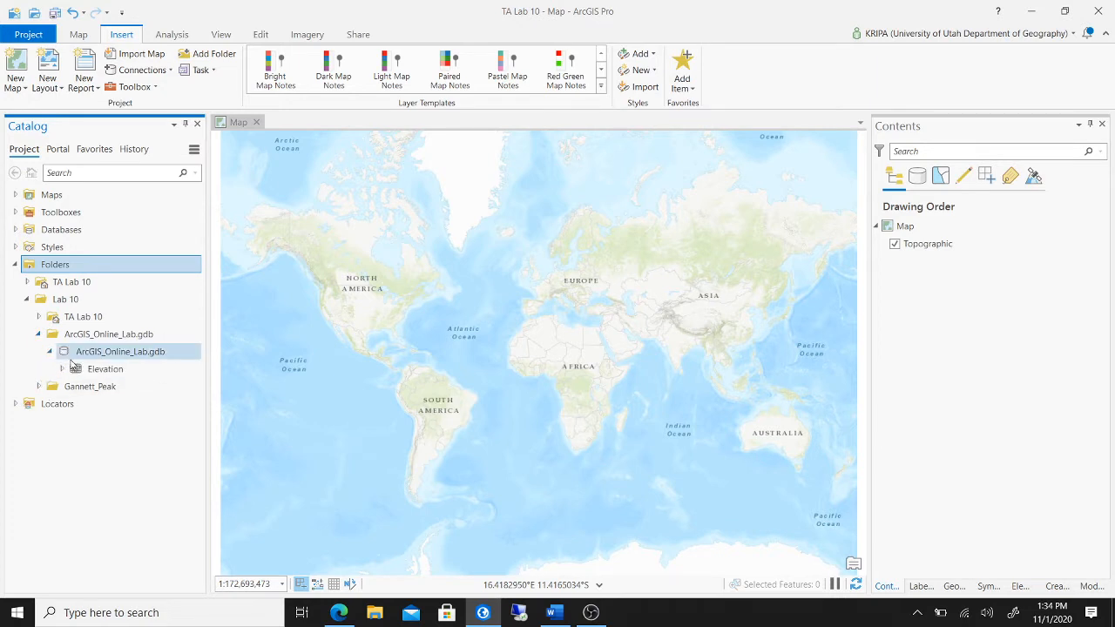
left_click(100, 370)
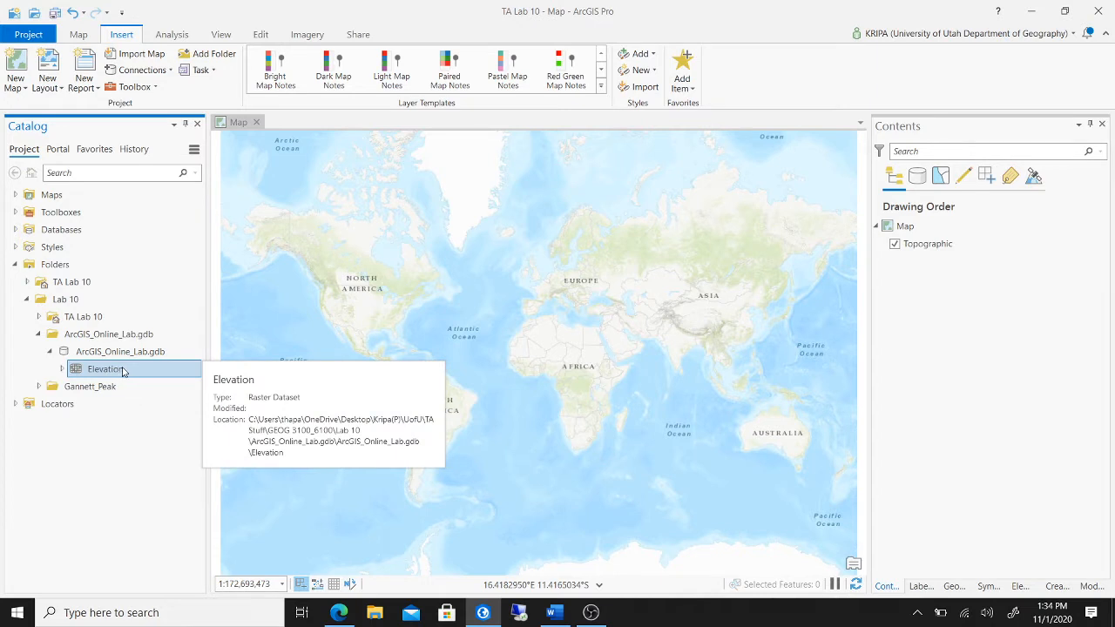
left_click_drag(123, 371, 365, 326)
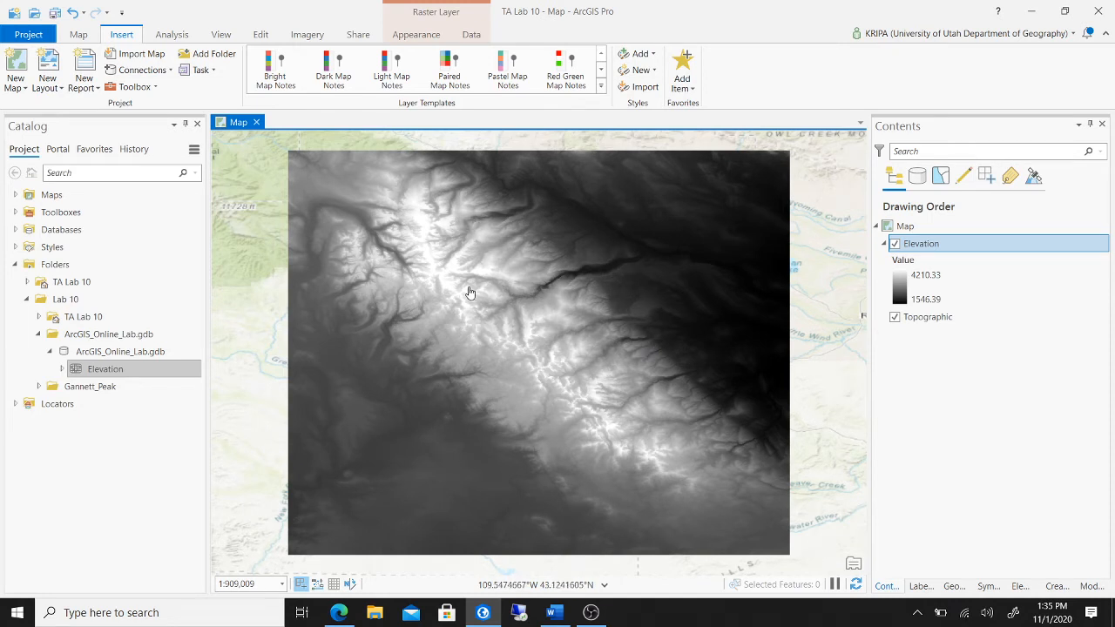
- Expand the nested Gannett_Peak folders to select Gannett_Peak.shp, then switch to the Word instructions
left_click(39, 387)
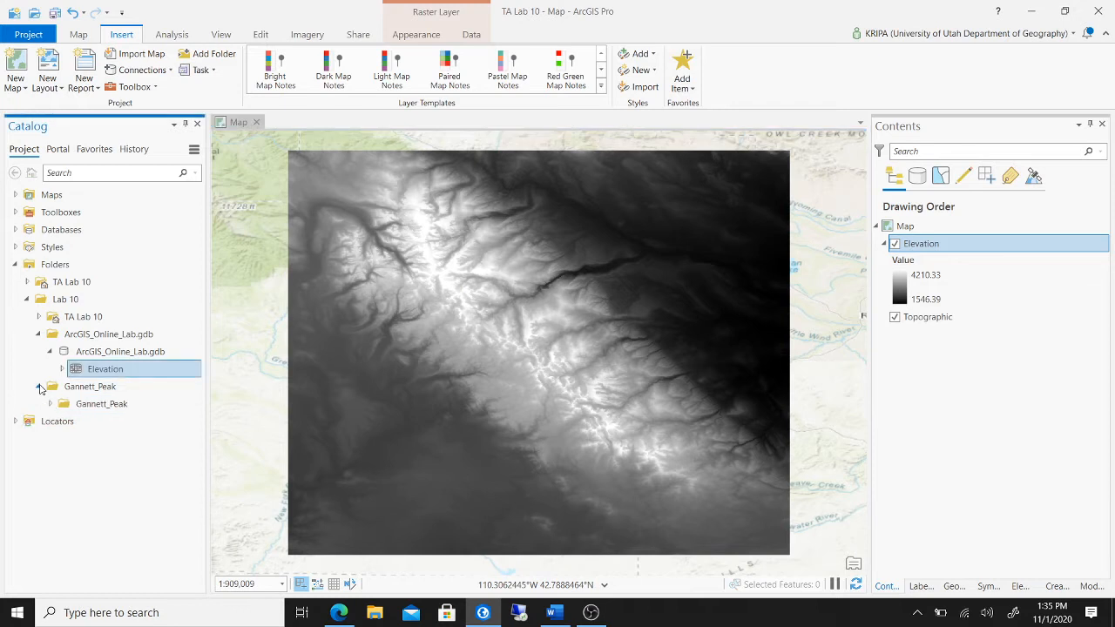
left_click(51, 404)
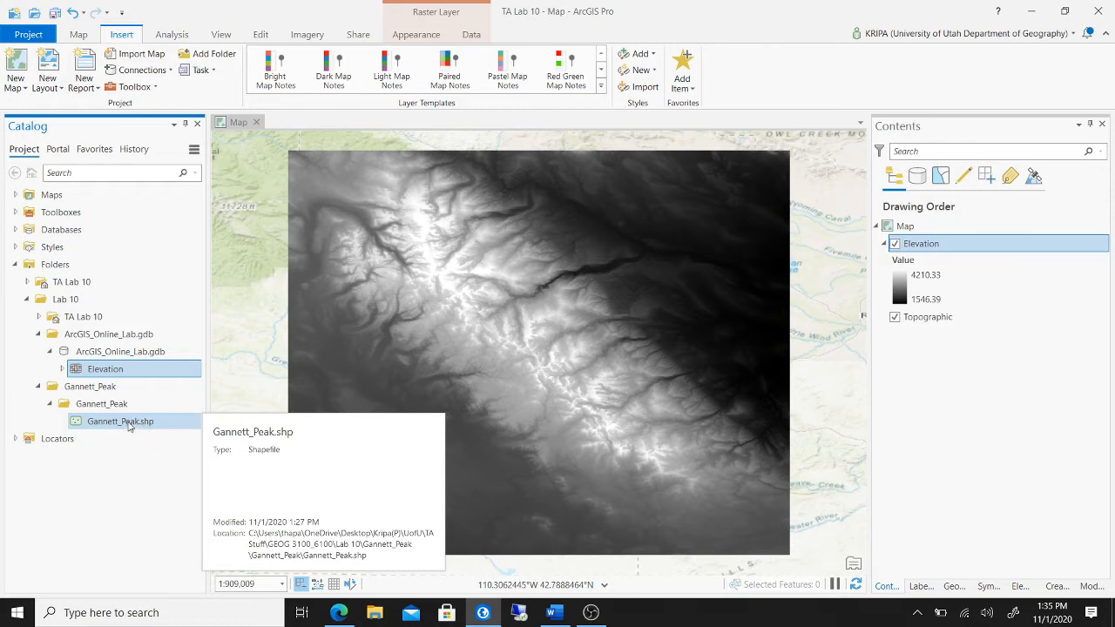
left_click(129, 425)
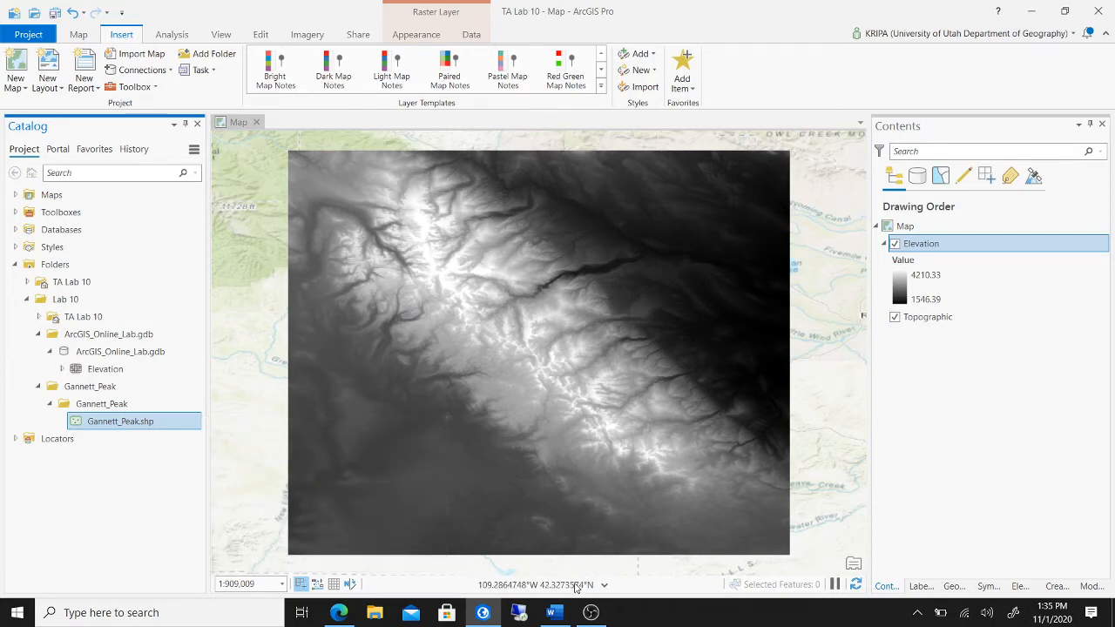
left_click(551, 612)
- Scroll the Word work plan to items 4–6 on converting the viewshed, then return to ArcGIS Pro
scroll(612, 378, "down", 4)
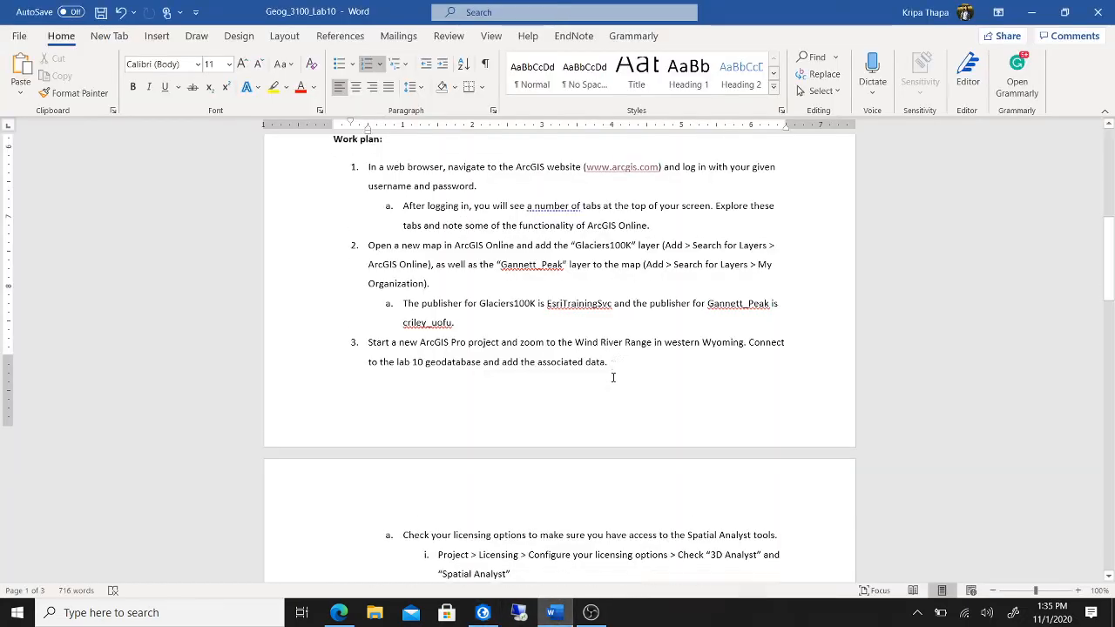
scroll(612, 378, "down", 1)
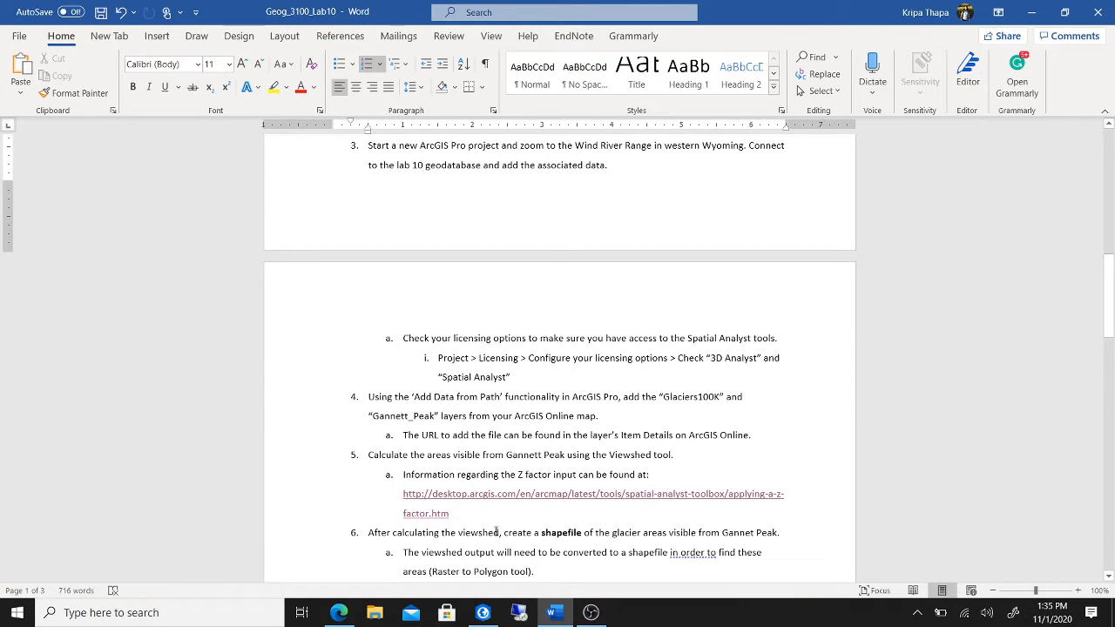
left_click(482, 612)
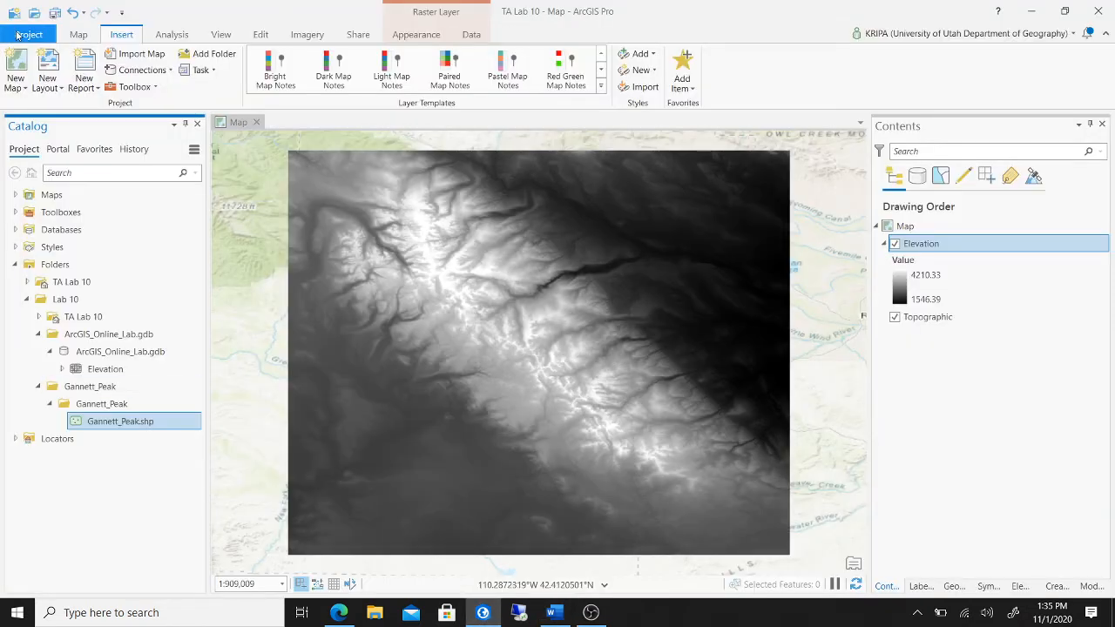
- Check Project > Licensing to confirm Spatial Analyst and 3D Analyst are licensed, then return to the map
left_click(30, 34)
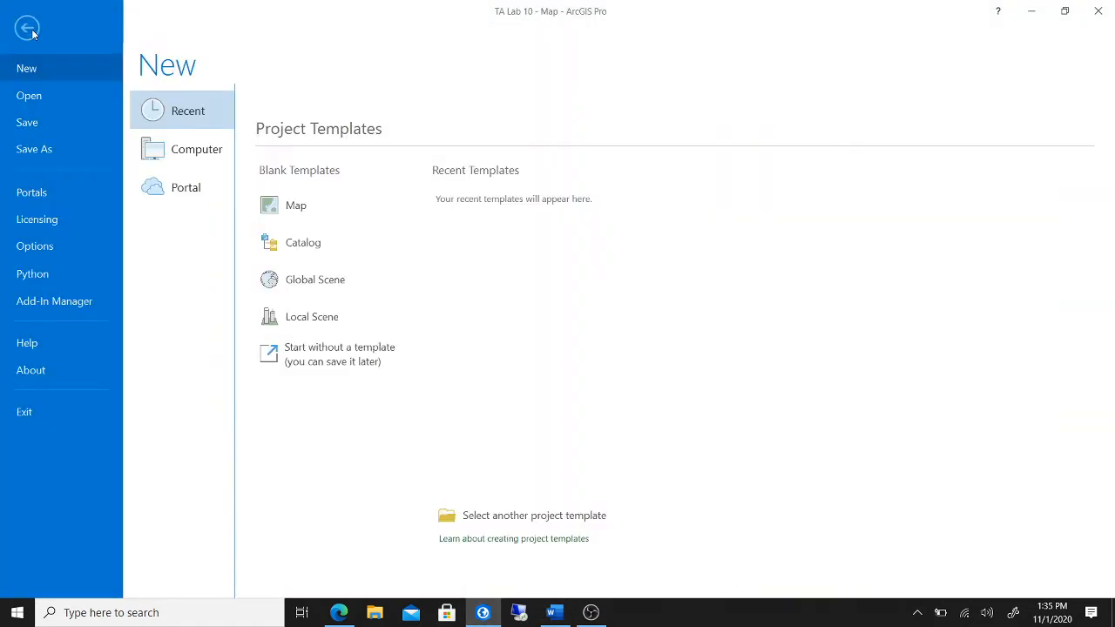
left_click(37, 220)
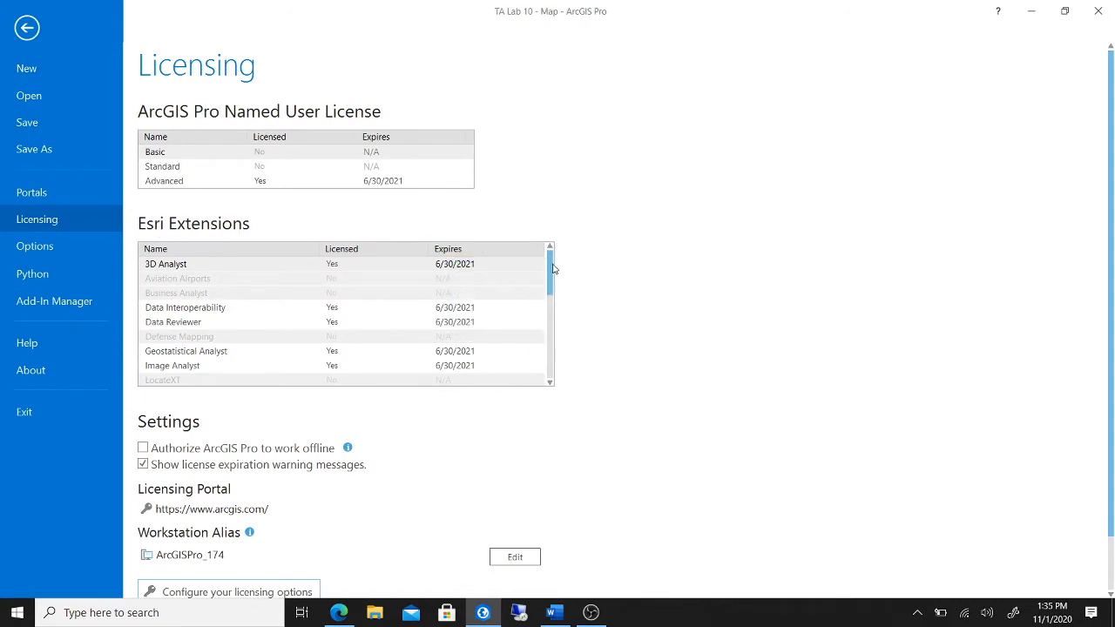
scroll(553, 266, "down", 1)
scroll(554, 277, "up", 1)
left_click(320, 265)
left_click_drag(552, 270, 565, 331)
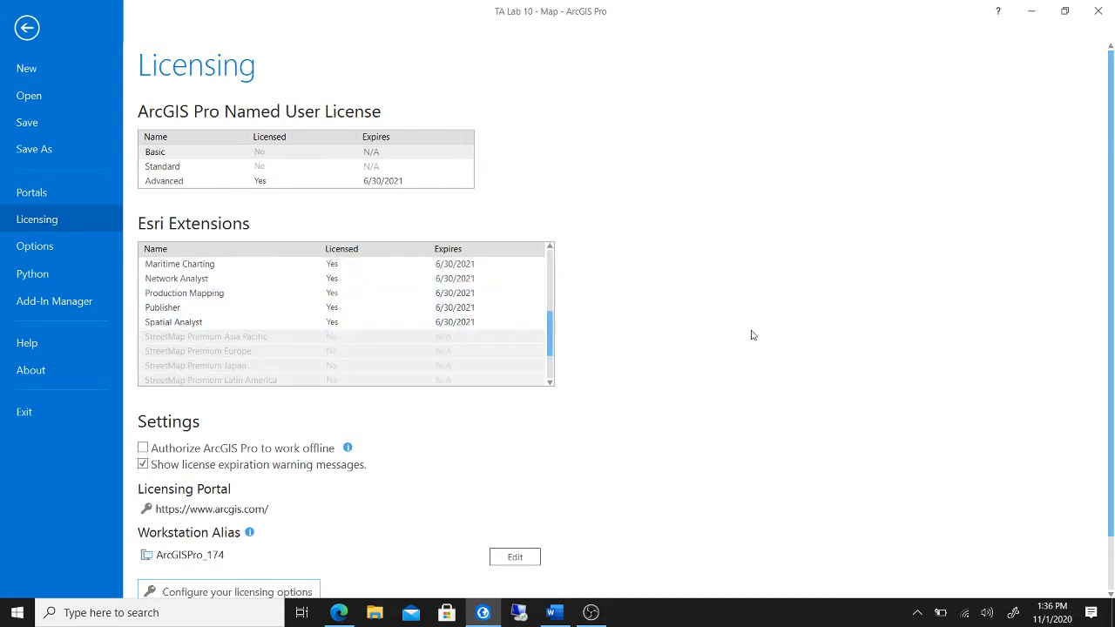
scroll(776, 329, "down", 1)
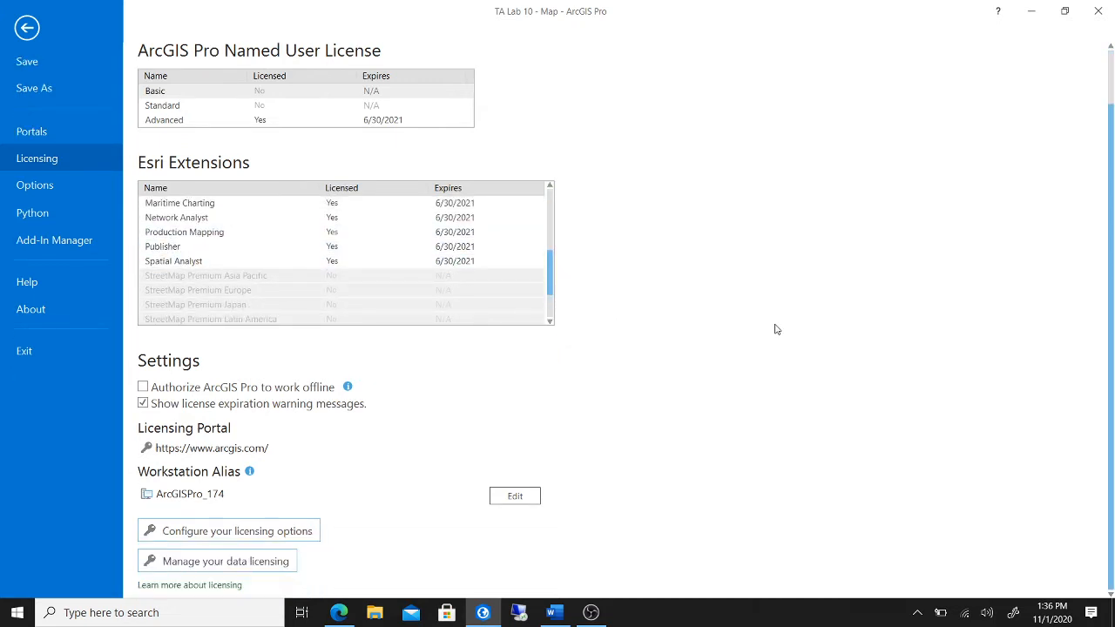
scroll(766, 326, "up", 1)
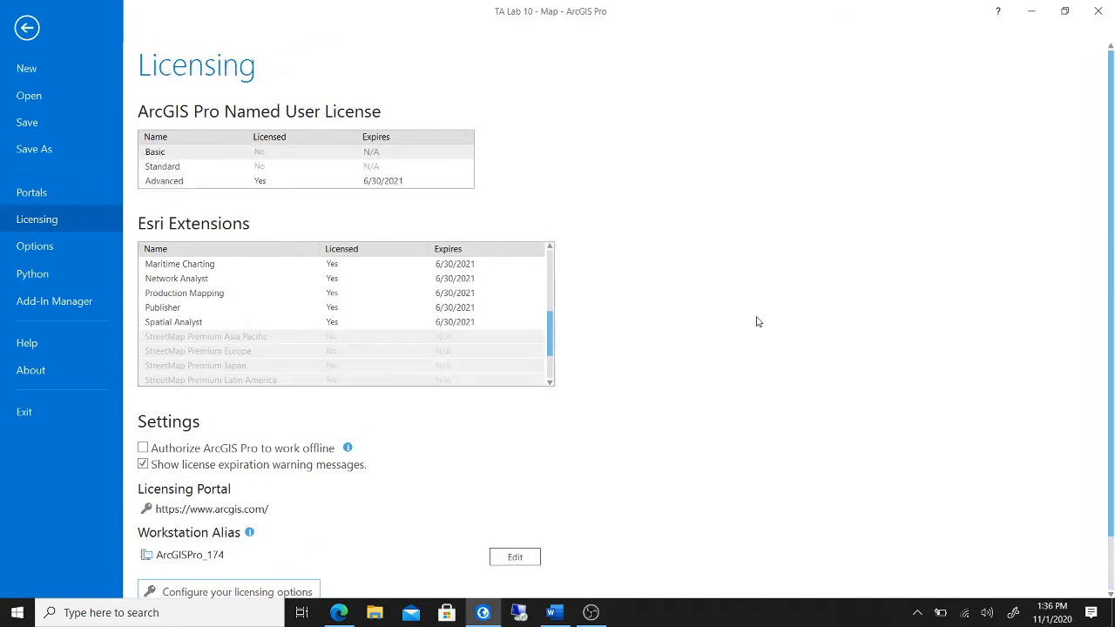
left_click(27, 30)
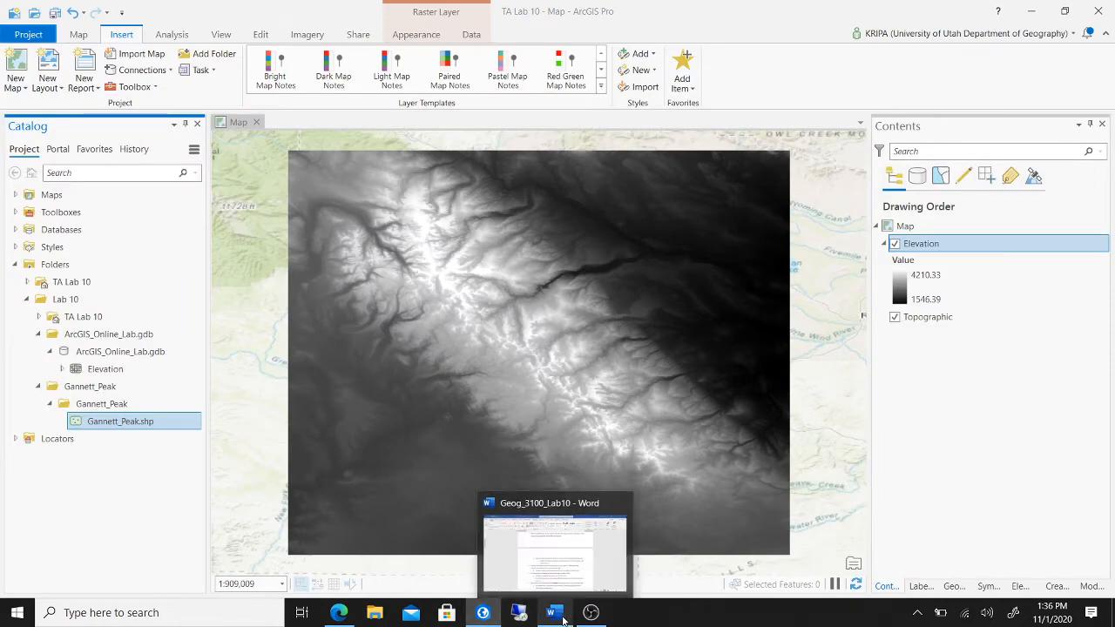
left_click(562, 619)
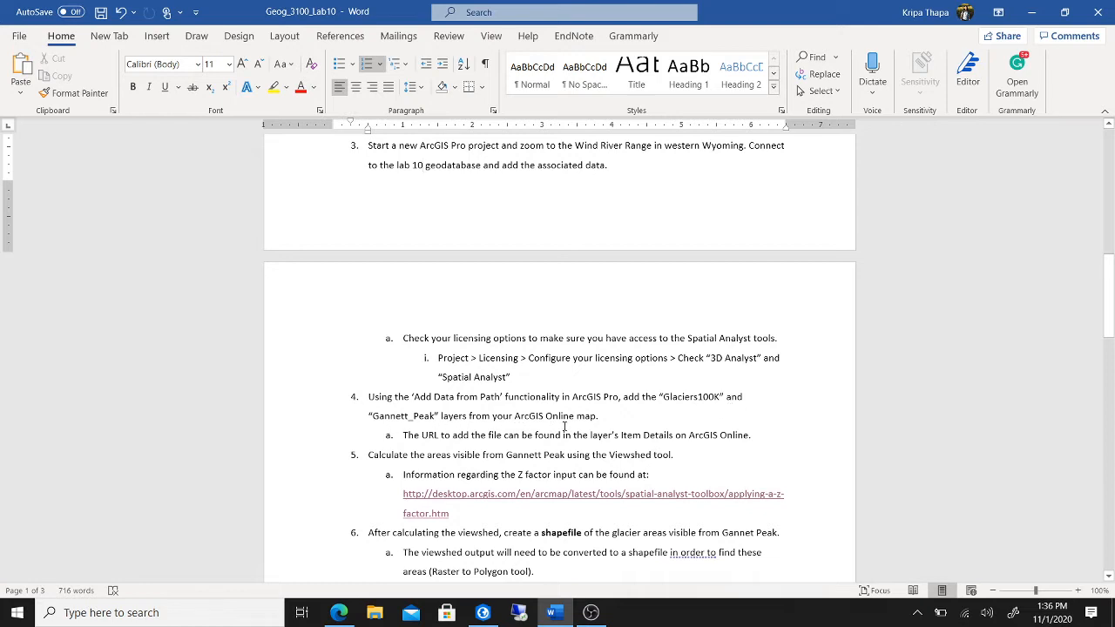
left_click(490, 620)
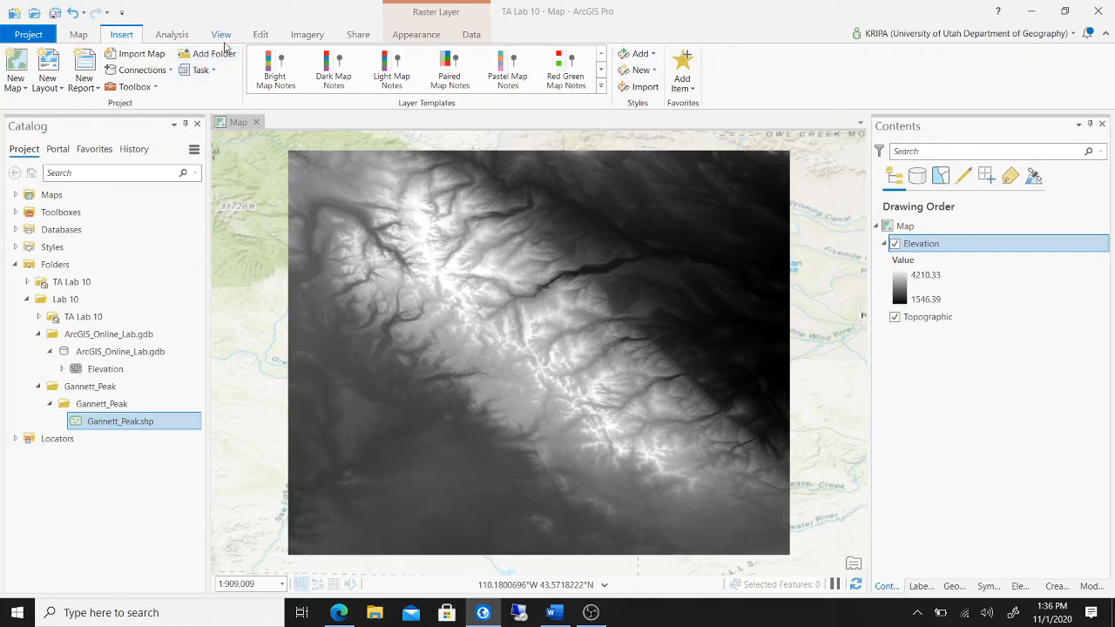
- Open Map > Add Data > Data From Path, then switch to the ArcGIS Online web map in Edge
left_click(78, 35)
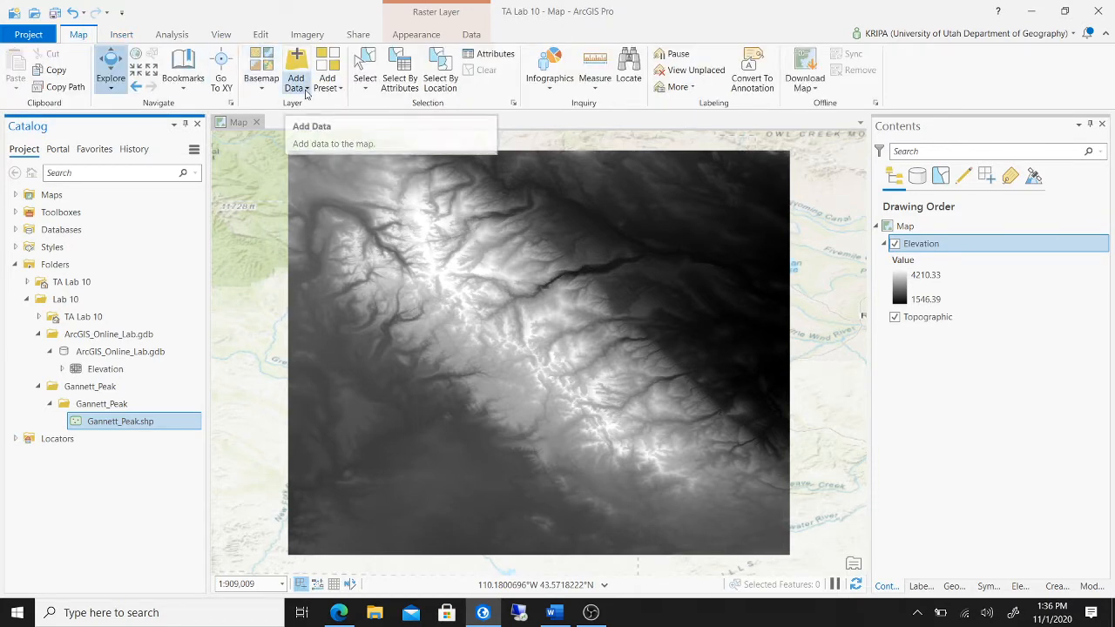
left_click(305, 88)
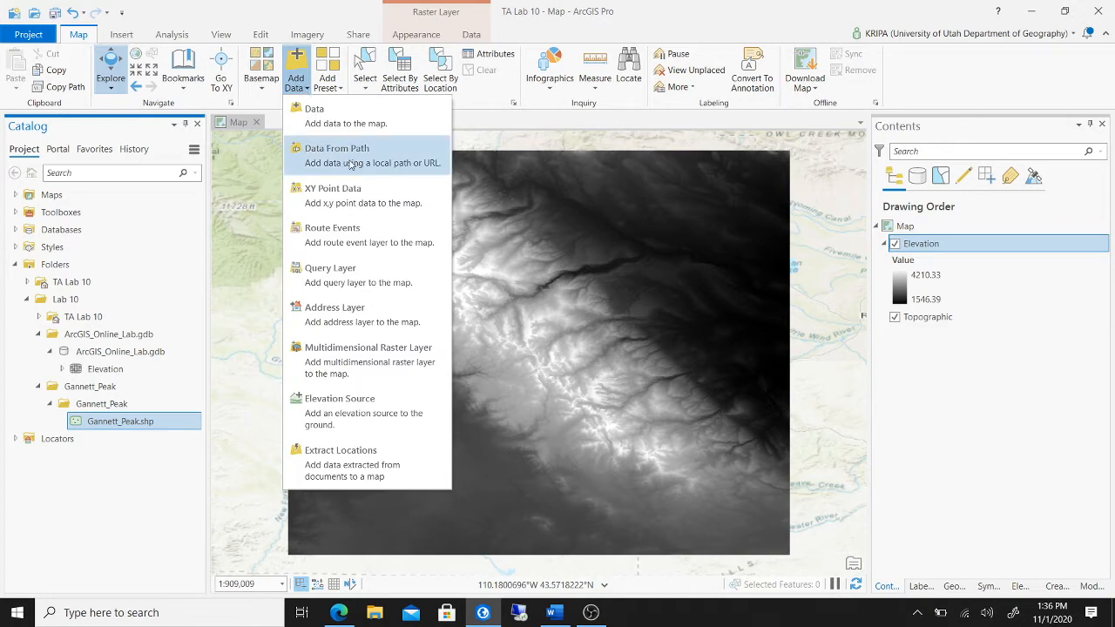
left_click(351, 163)
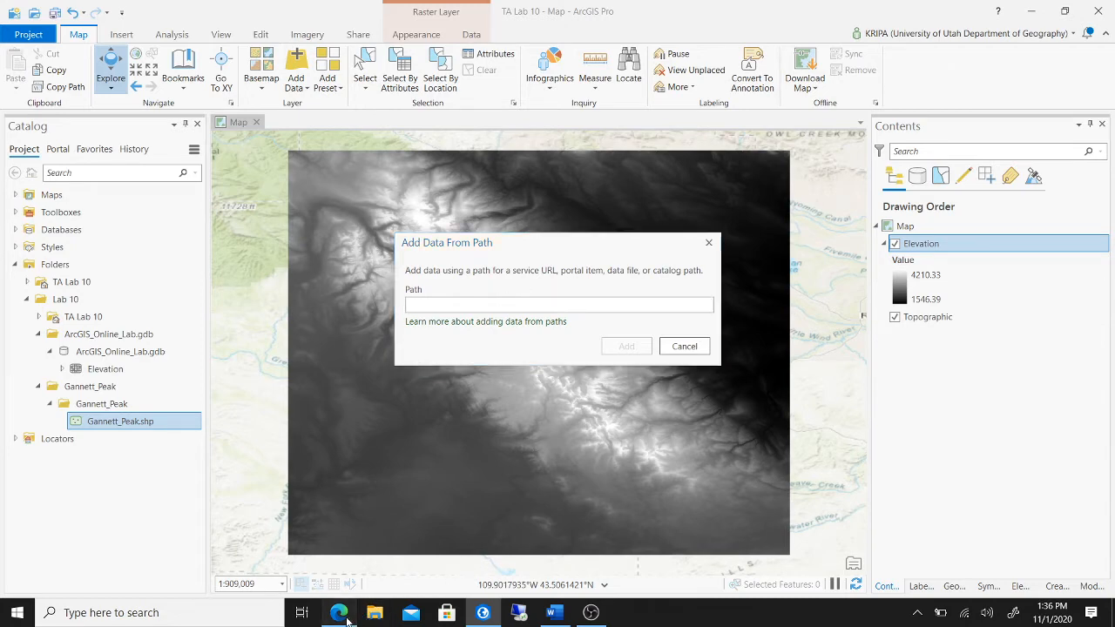
left_click(338, 612)
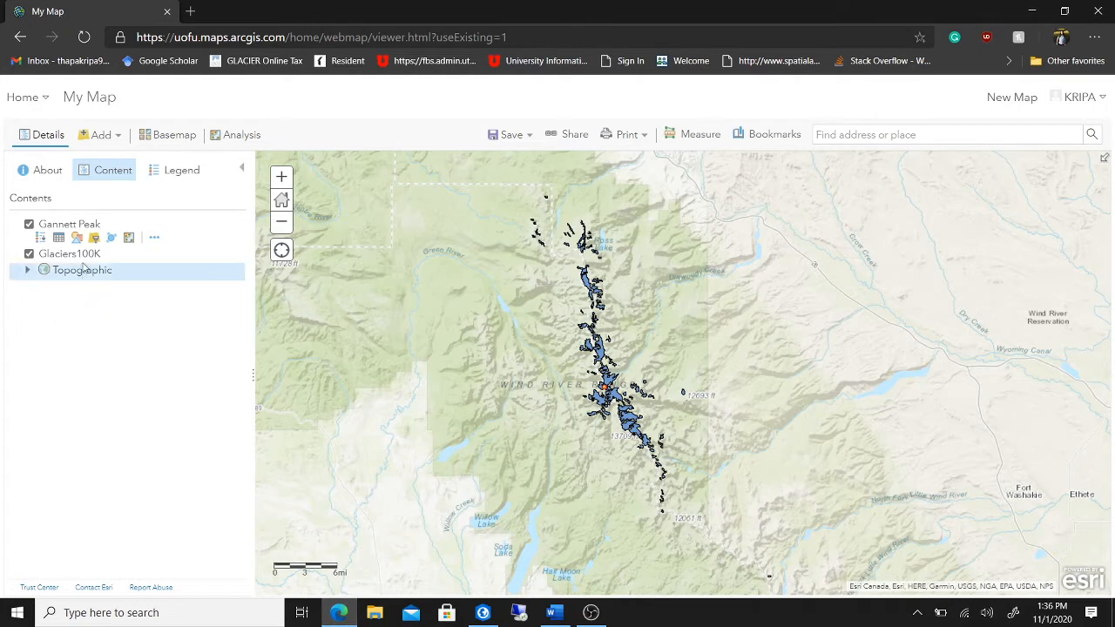
- Copy the Gannett_Peak service URL from its ArcGIS Online item details and return to ArcGIS Pro
left_click(154, 240)
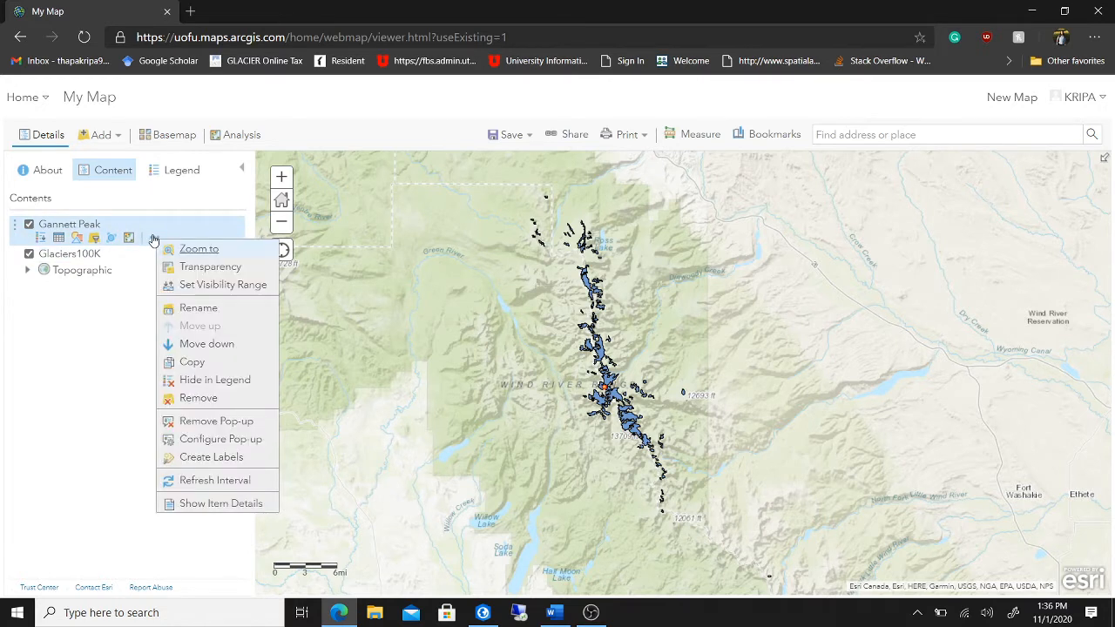
left_click(215, 505)
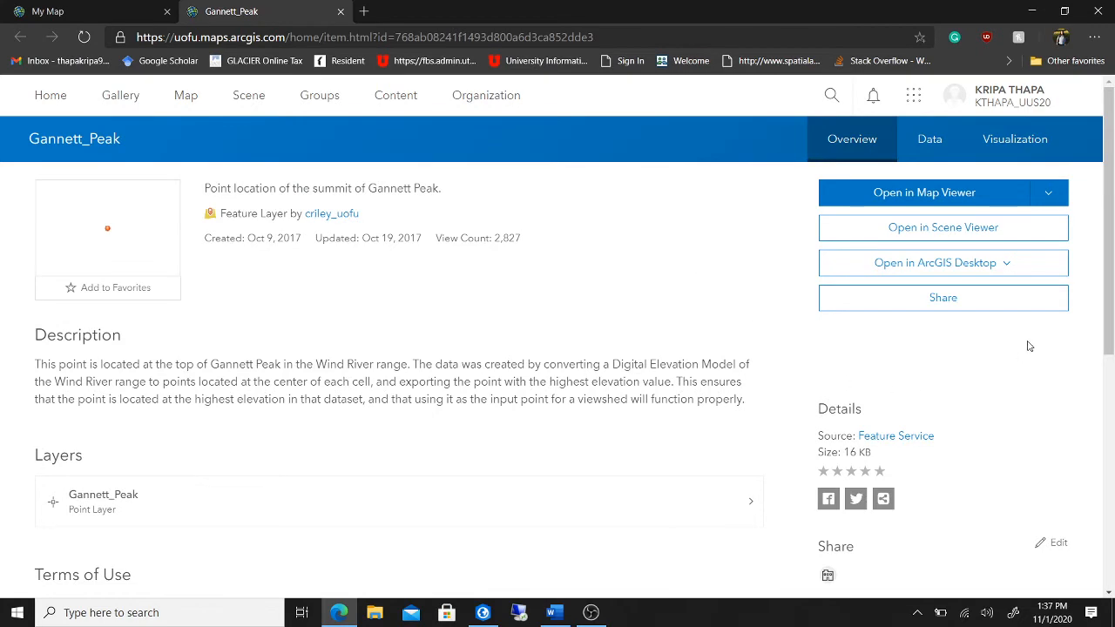
scroll(1028, 346, "down", 5)
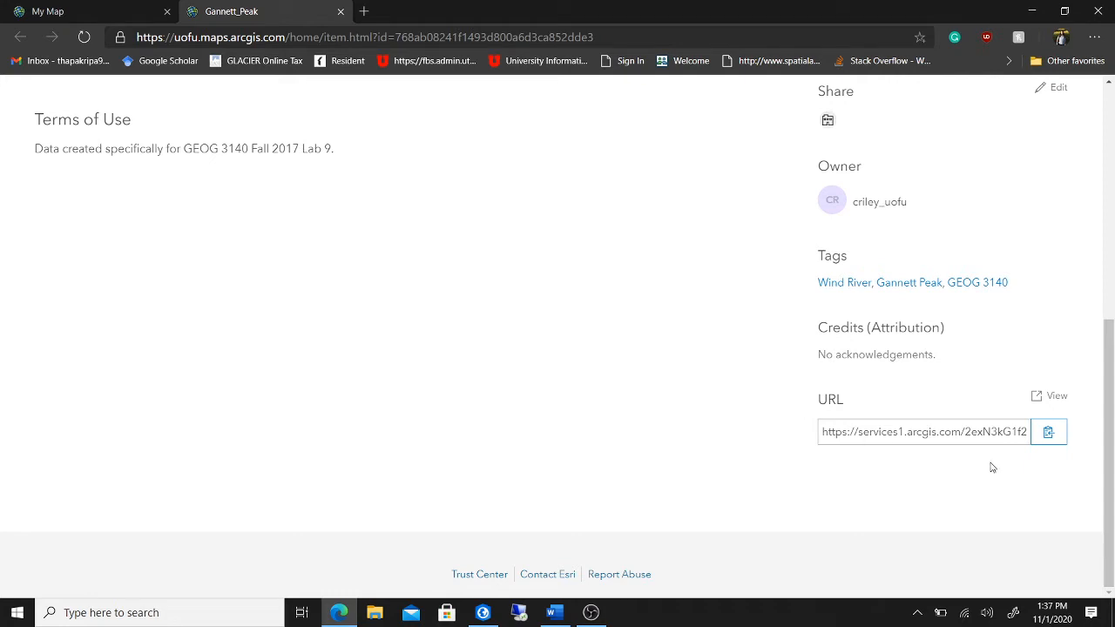
left_click(1048, 433)
left_click(482, 613)
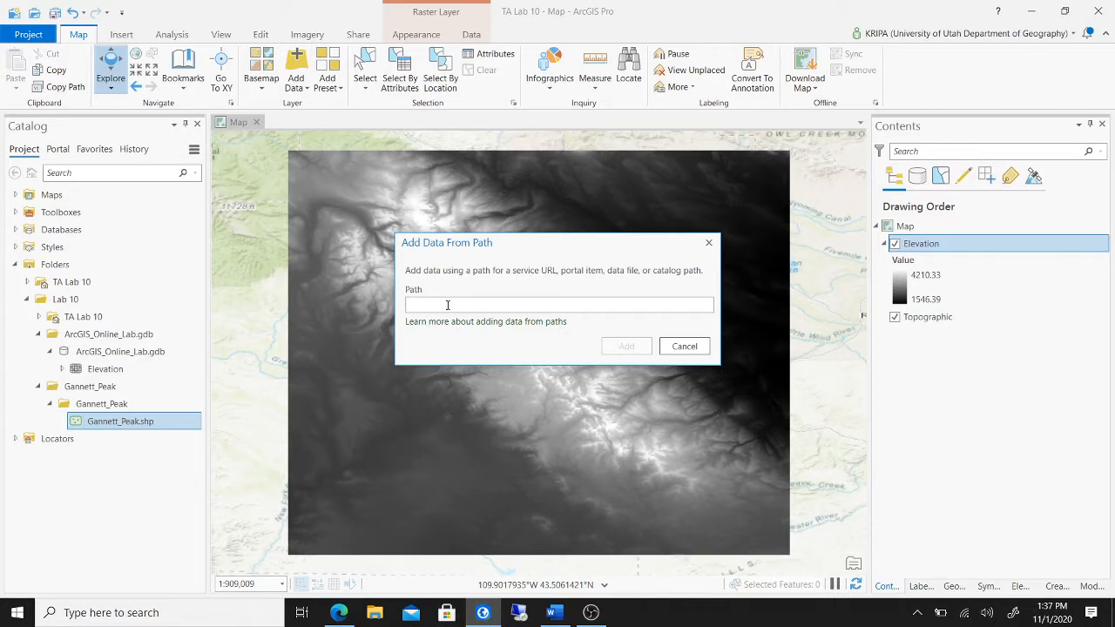
- Paste the Gannett_Peak service URL as the path, add it, and expand its layer in Contents
left_click(446, 305)
key("ctrl+v")
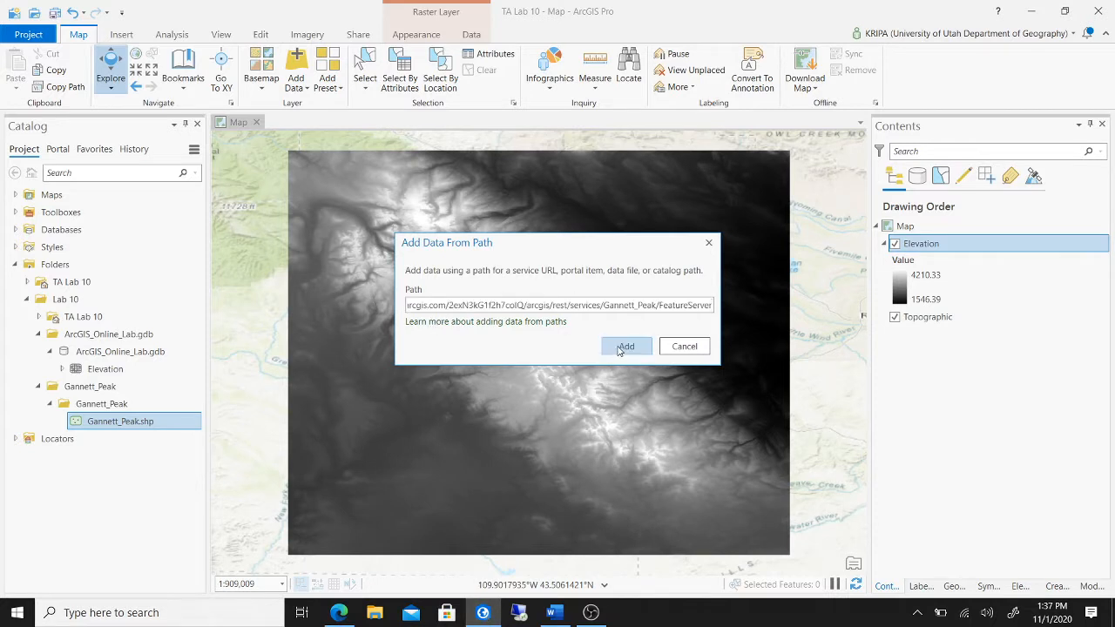
left_click(620, 347)
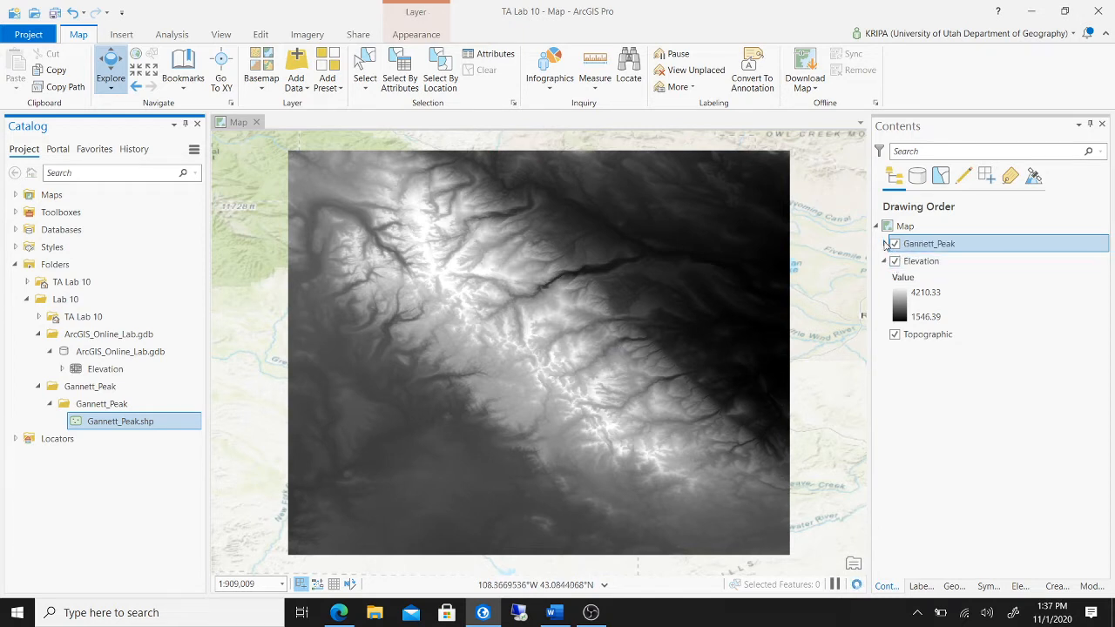
left_click(884, 244)
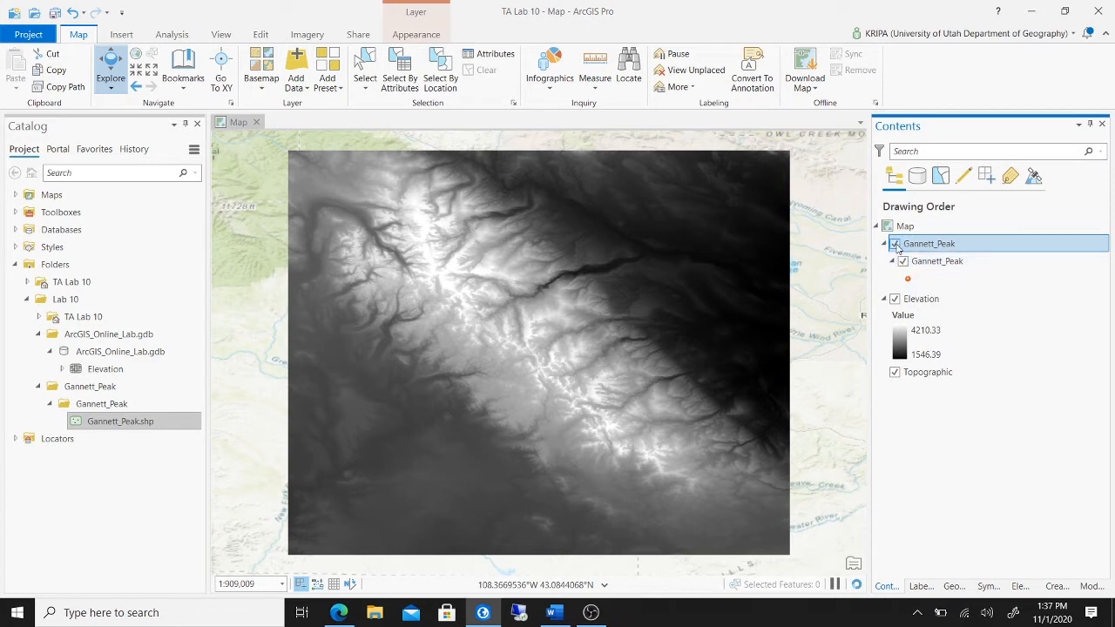
left_click(884, 244)
left_click(884, 245)
- After undoing a premature removal, add Gannett_Peak.shp to the map and remove the Gannett_Peak service group layer
right_click(977, 245)
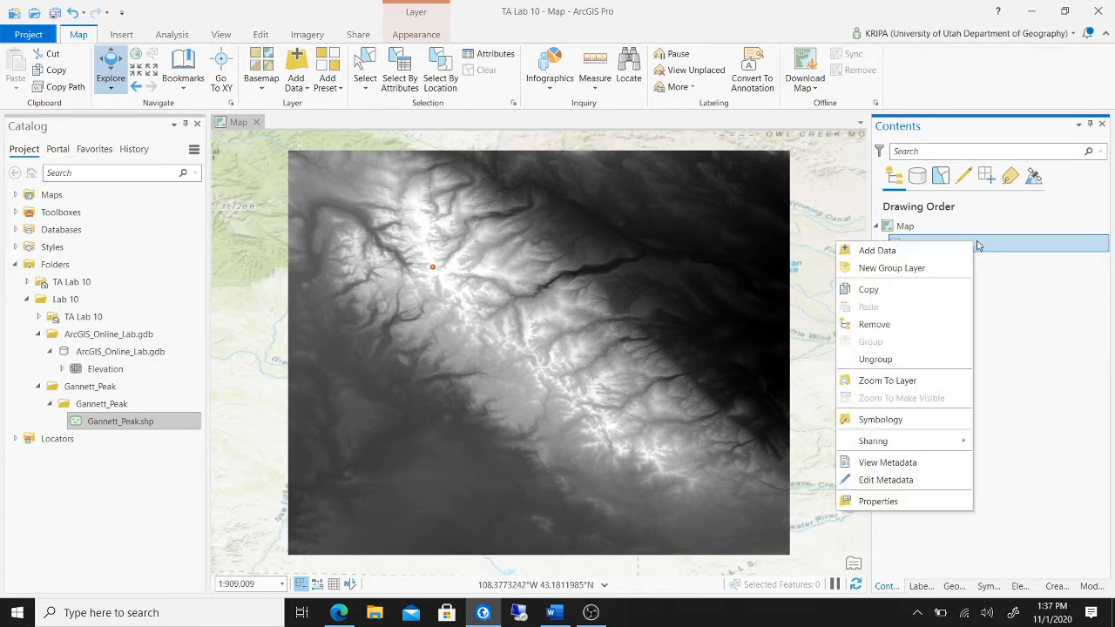
left_click(936, 324)
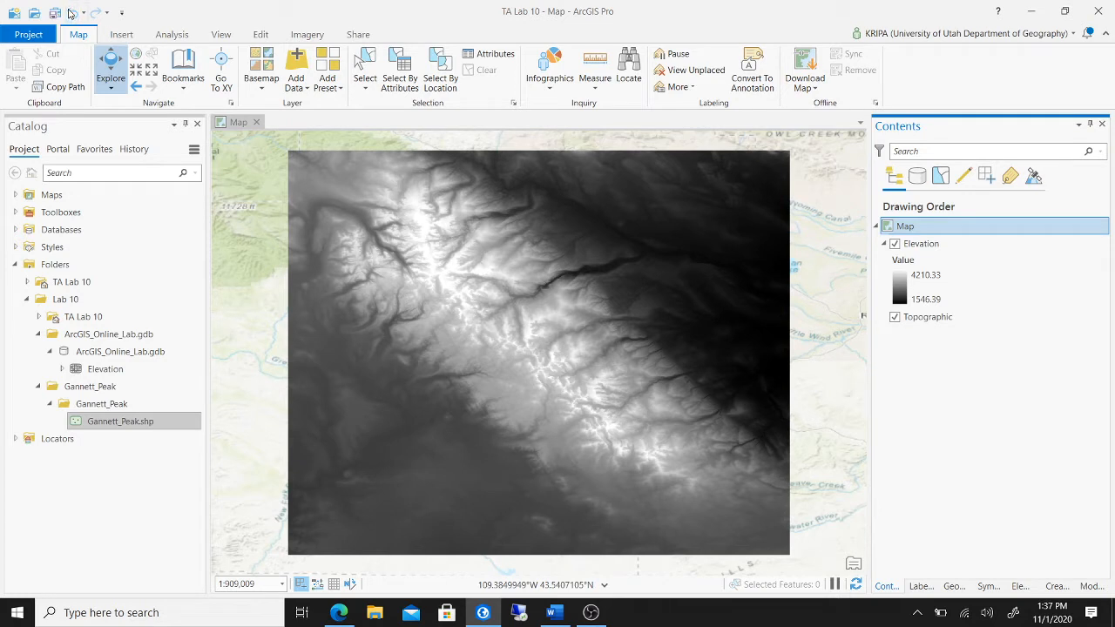
left_click(72, 13)
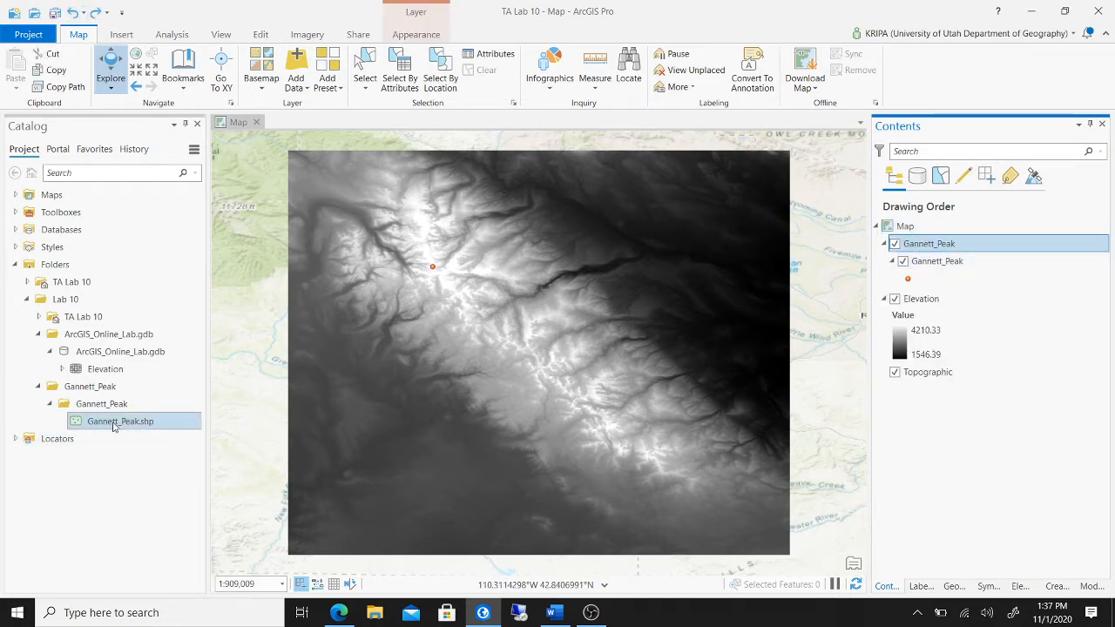
left_click_drag(114, 426, 510, 337)
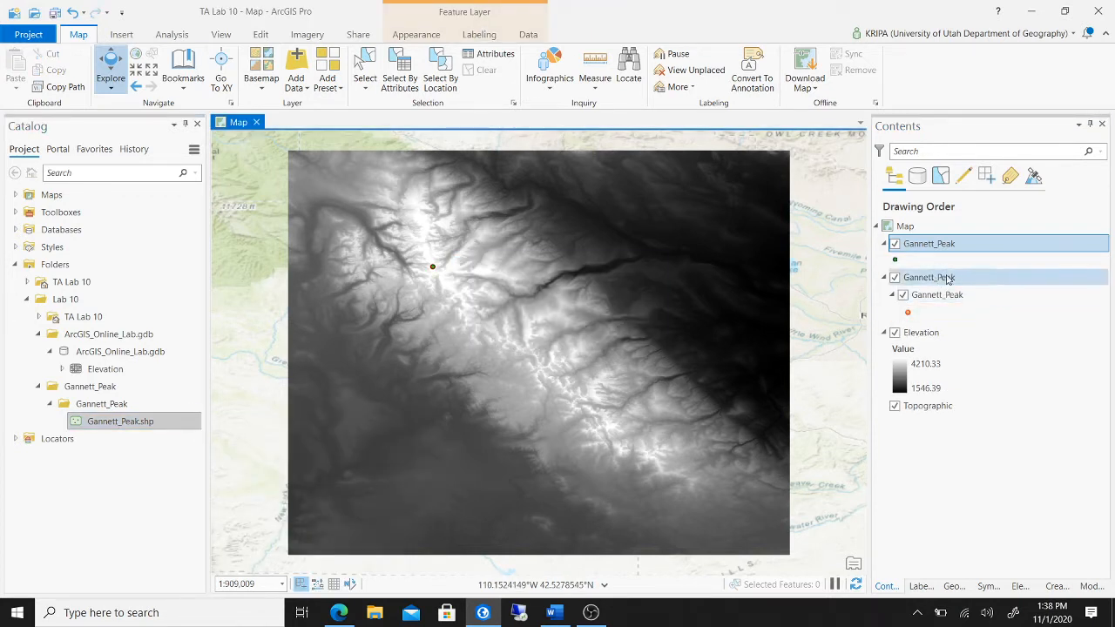
left_click(975, 278)
right_click(976, 278)
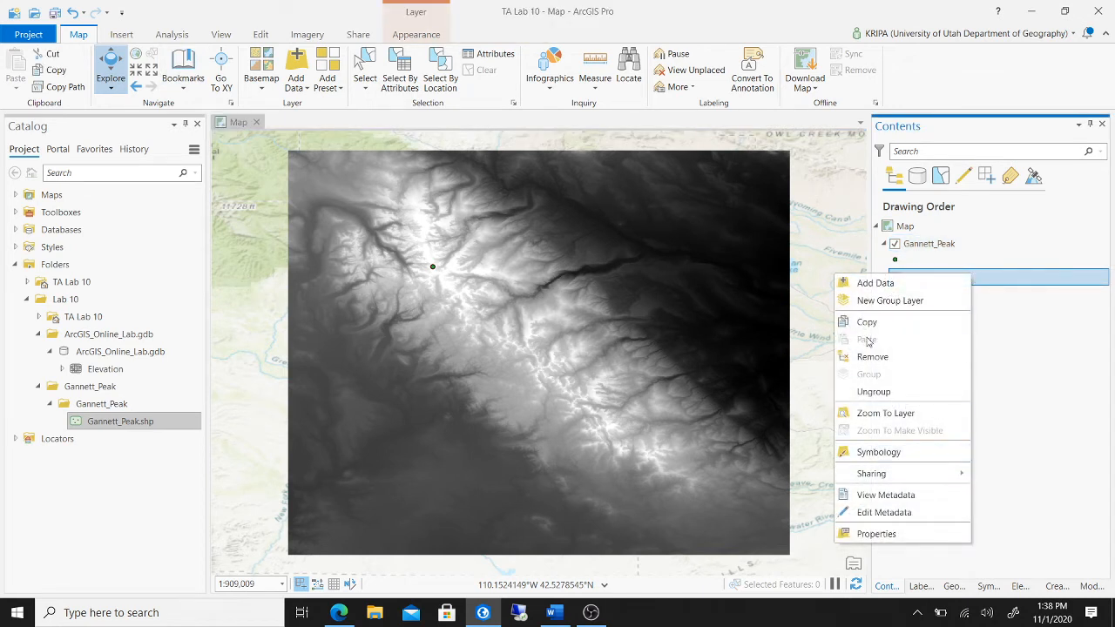
left_click(914, 357)
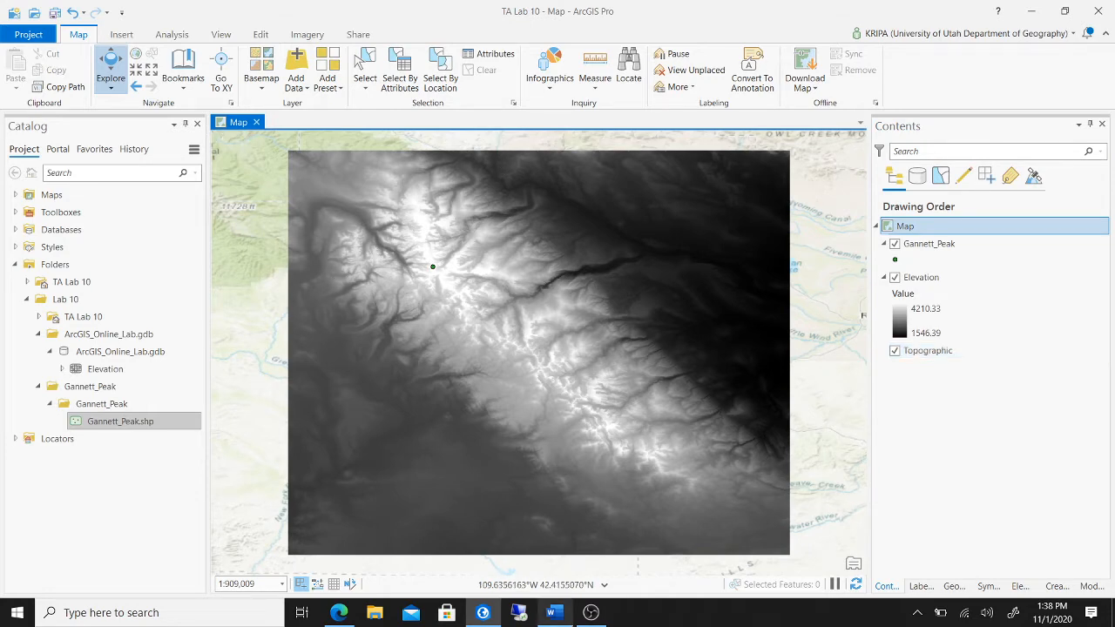
- Close the Gannett_Peak item page, then copy the Glaciers100K service URL from its item details
left_click(484, 613)
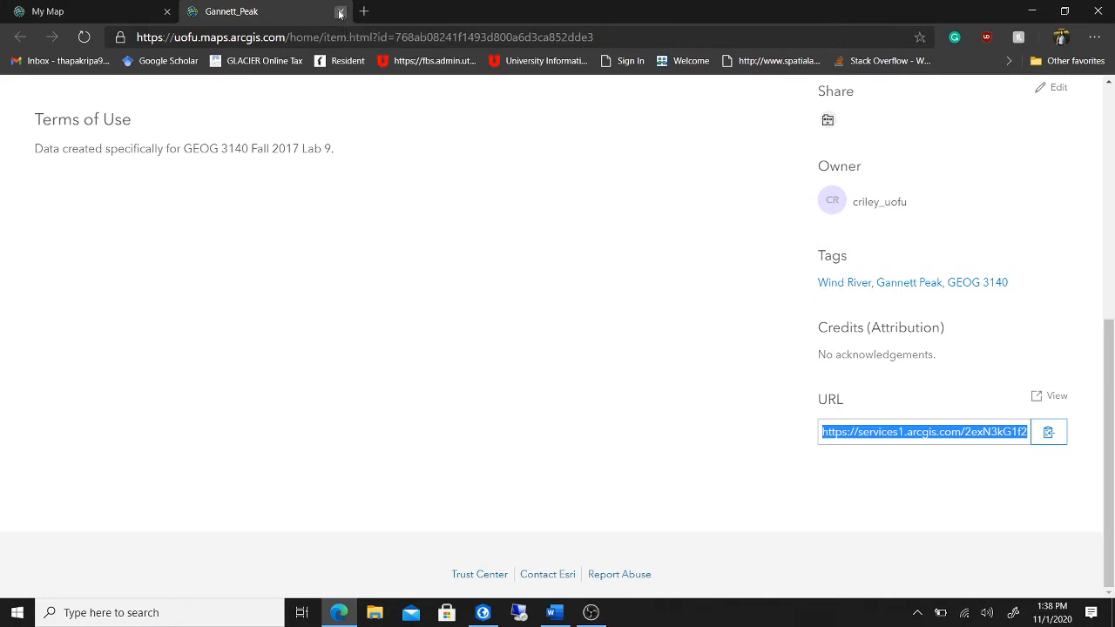
left_click(339, 12)
mouse_move(102, 253)
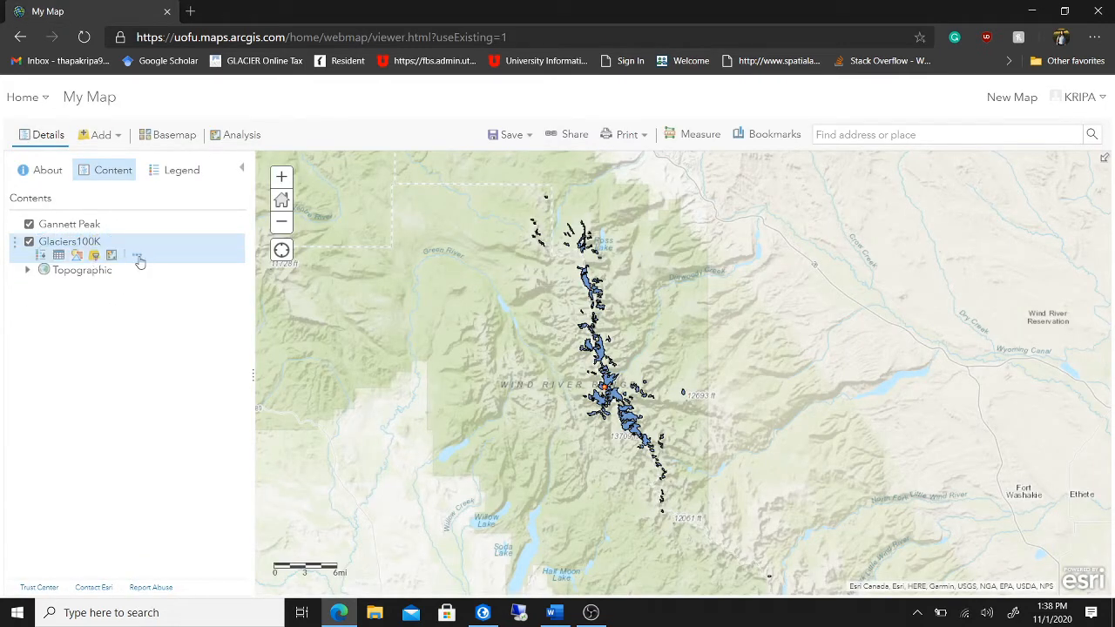
left_click(137, 254)
left_click(191, 520)
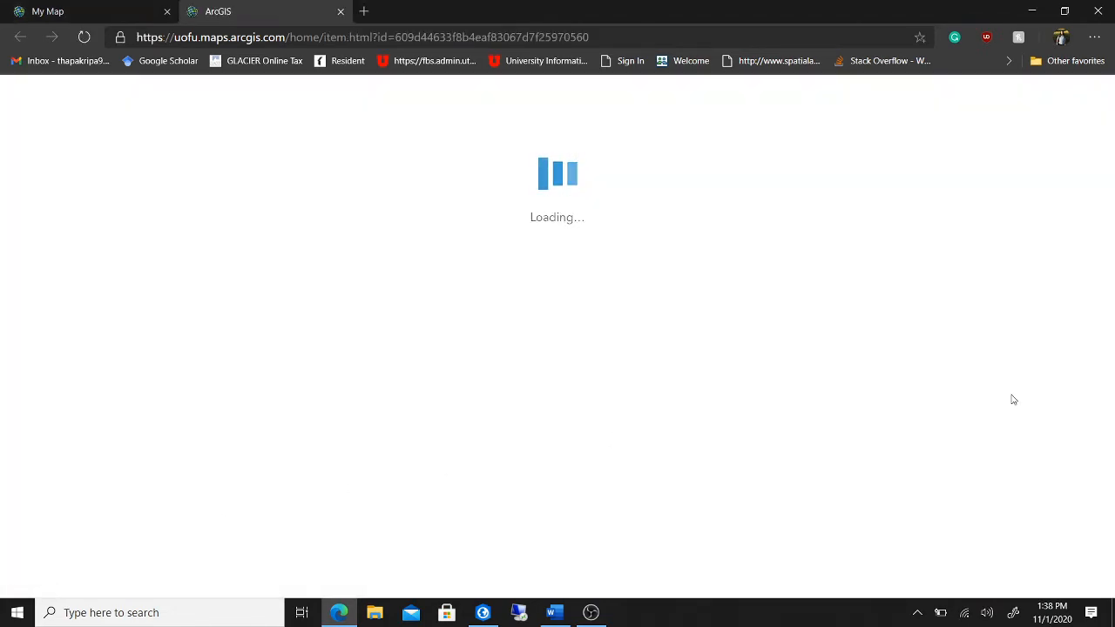
scroll(1011, 405, "down", 5)
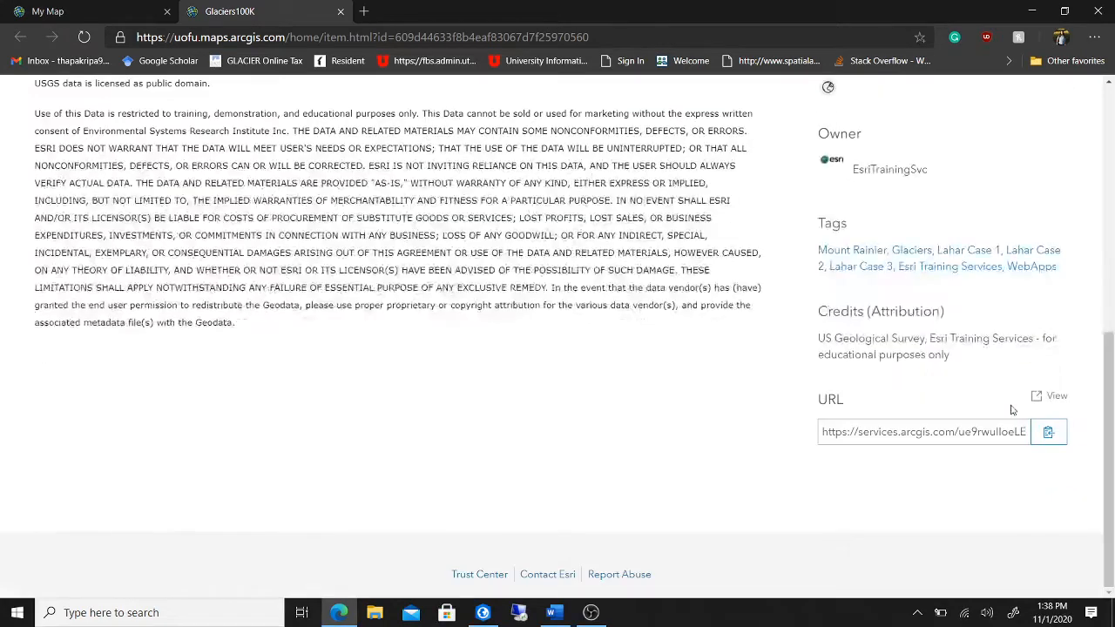
left_click(1049, 434)
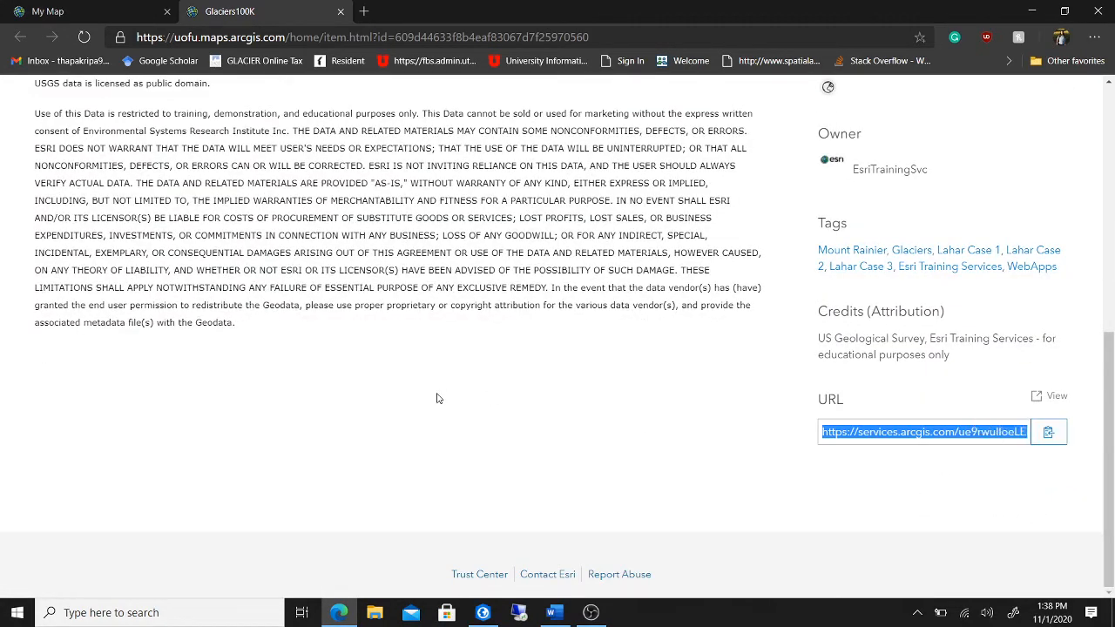
left_click(483, 612)
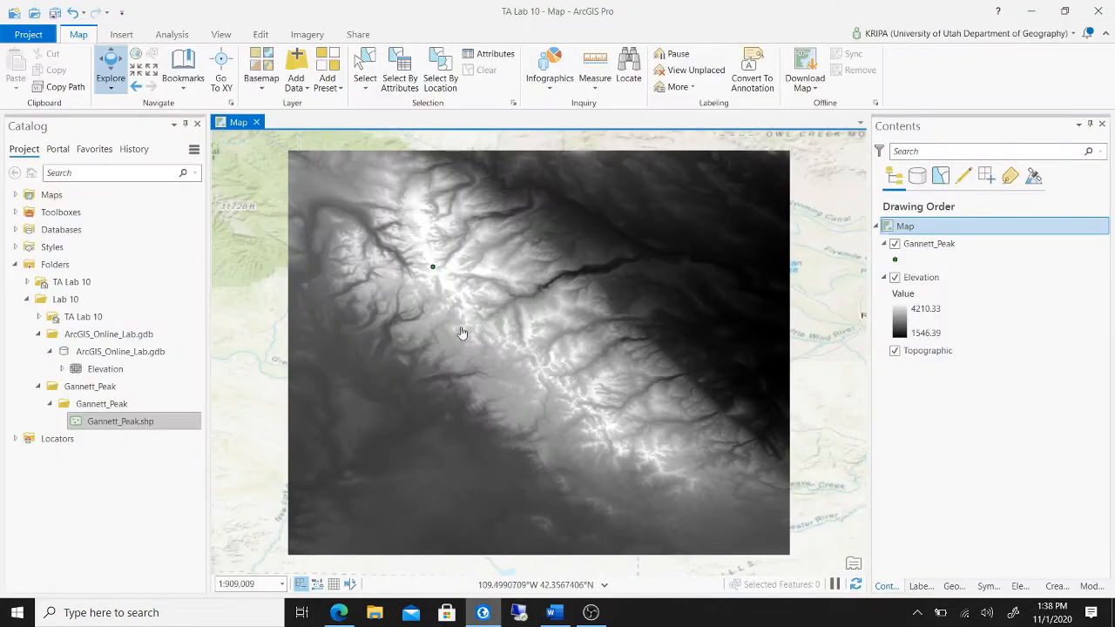
- Add the Glaciers100K layer to the map from its pasted service URL using Data From Path
left_click(302, 91)
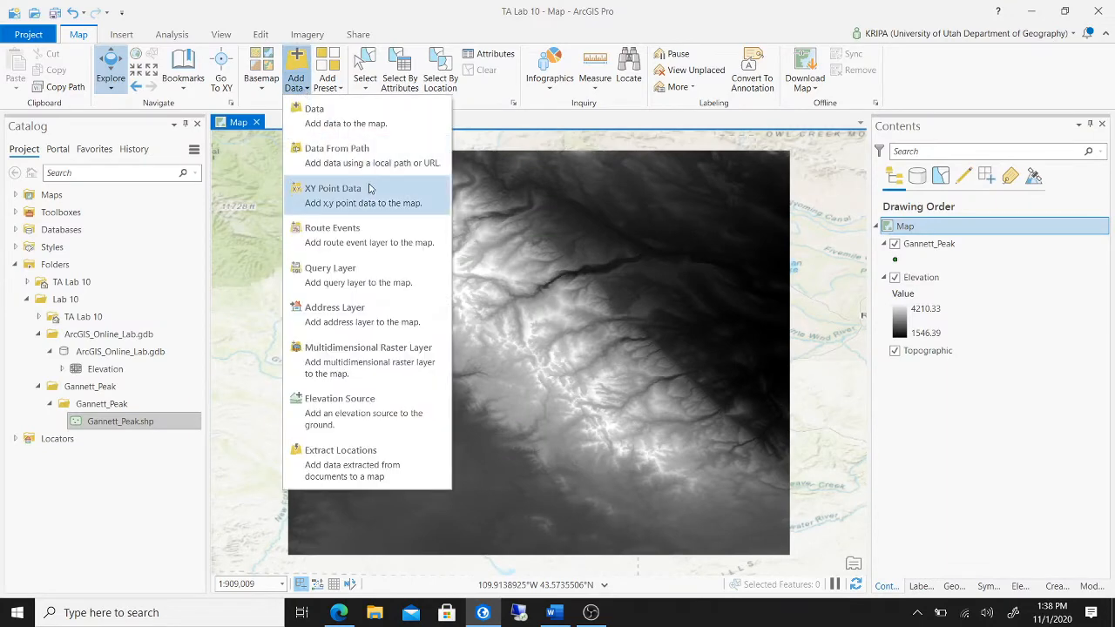
left_click(389, 161)
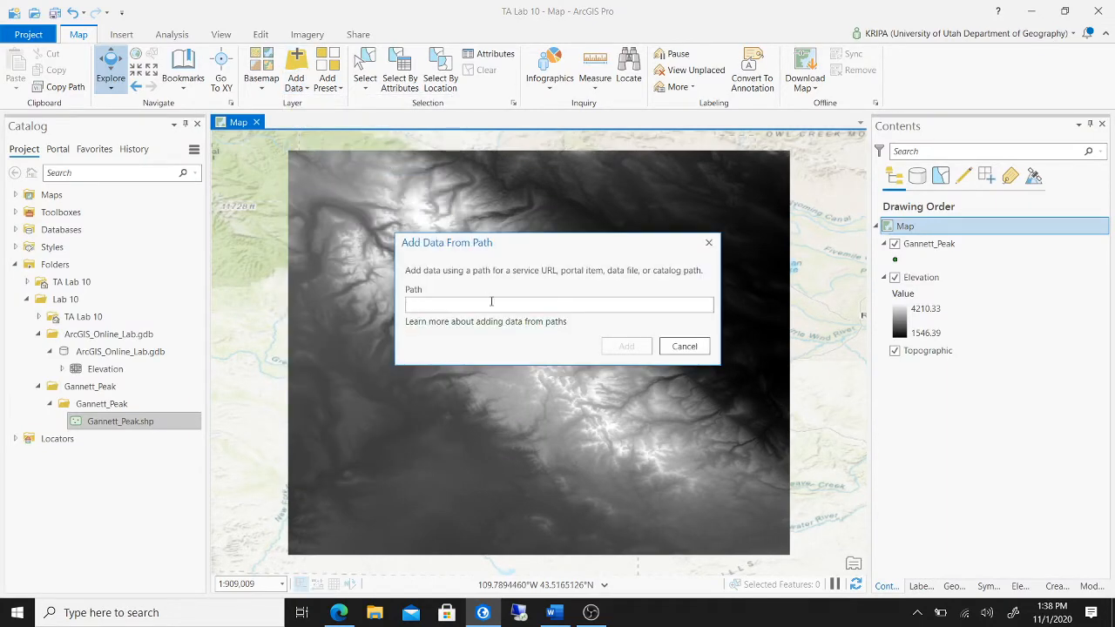
key("ctrl+v")
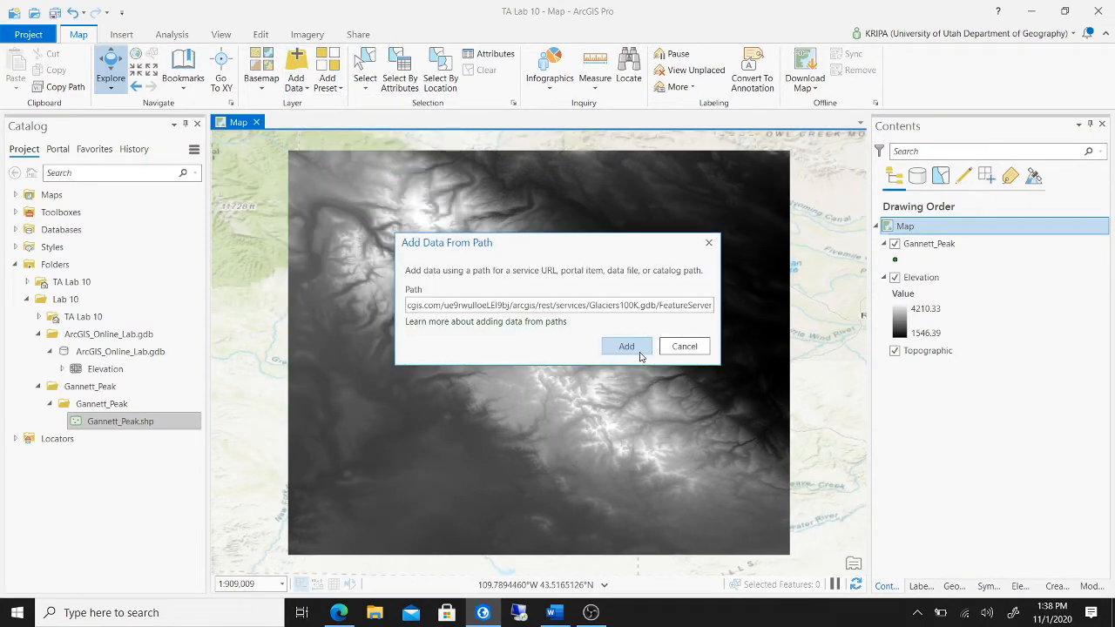
left_click(626, 347)
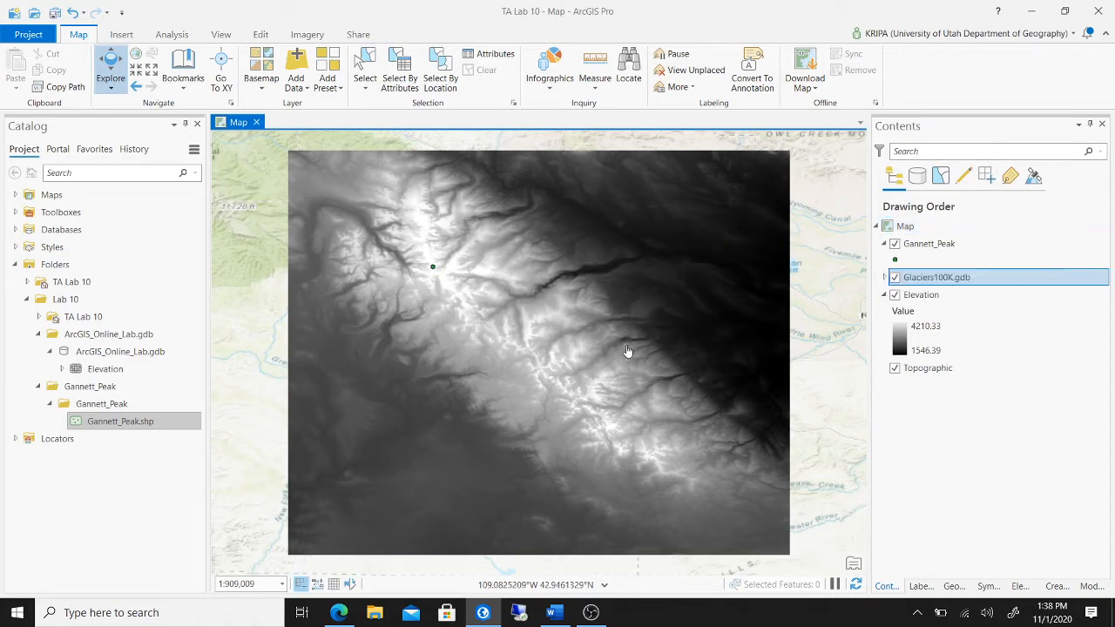
- Expand the Glaciers100K.gdb group layer and zoom the map in on the glacier outlines
left_click(885, 277)
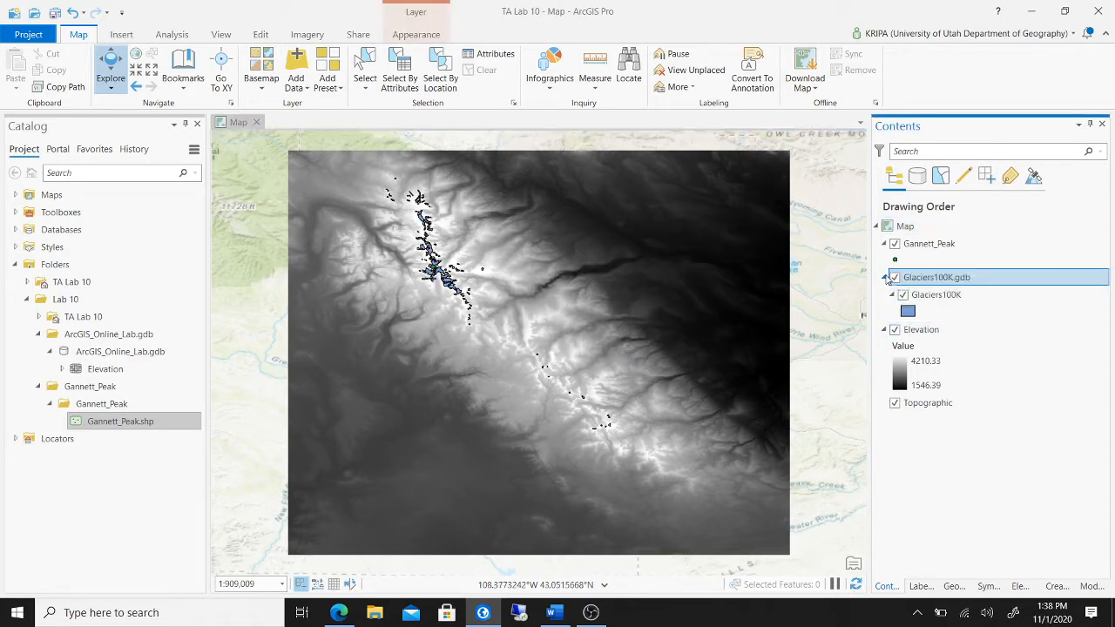
left_click(885, 277)
left_click(885, 277)
scroll(488, 254, "up", 2)
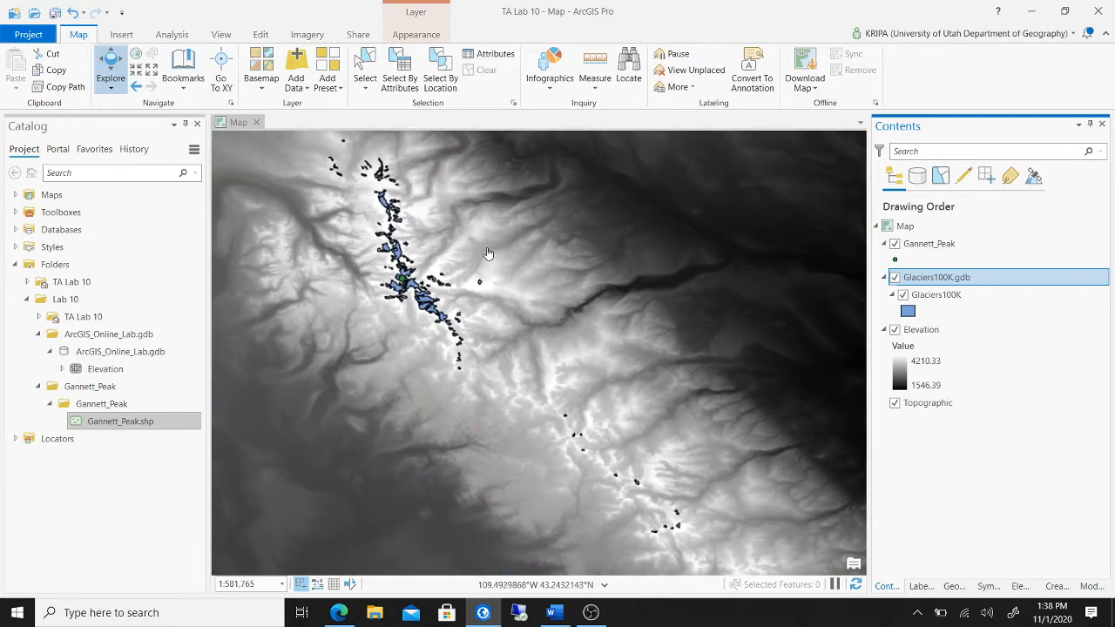
left_click_drag(532, 232, 578, 271)
scroll(562, 262, "up", 2)
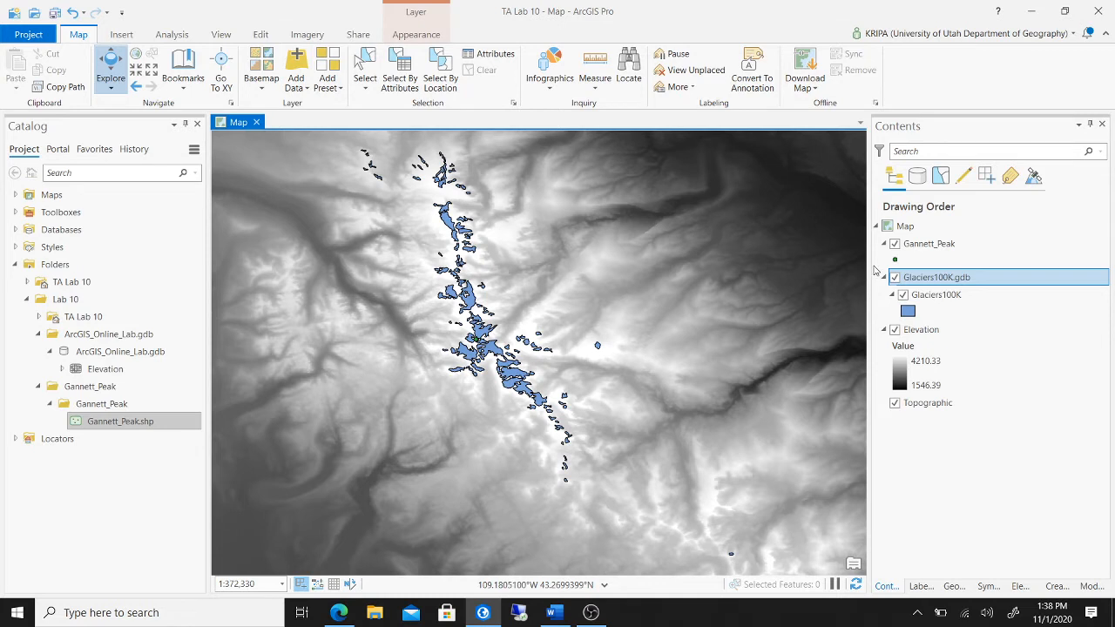
- Remove Gannett_Peak from the Contents pane and bring the Edge browser forward
left_click(930, 245)
right_click(930, 246)
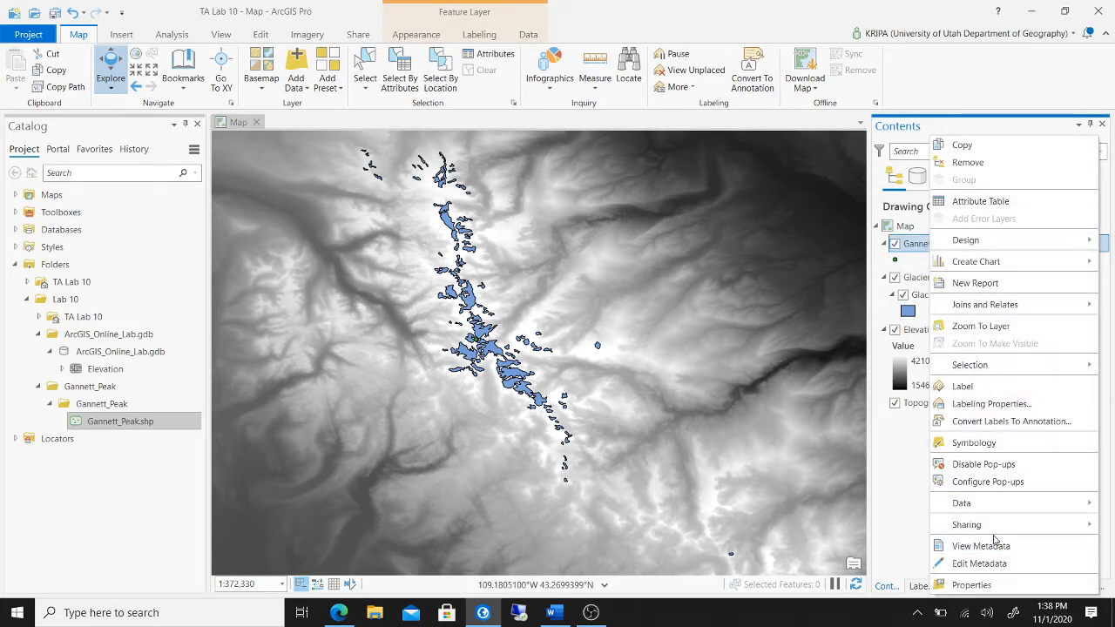
left_click(968, 163)
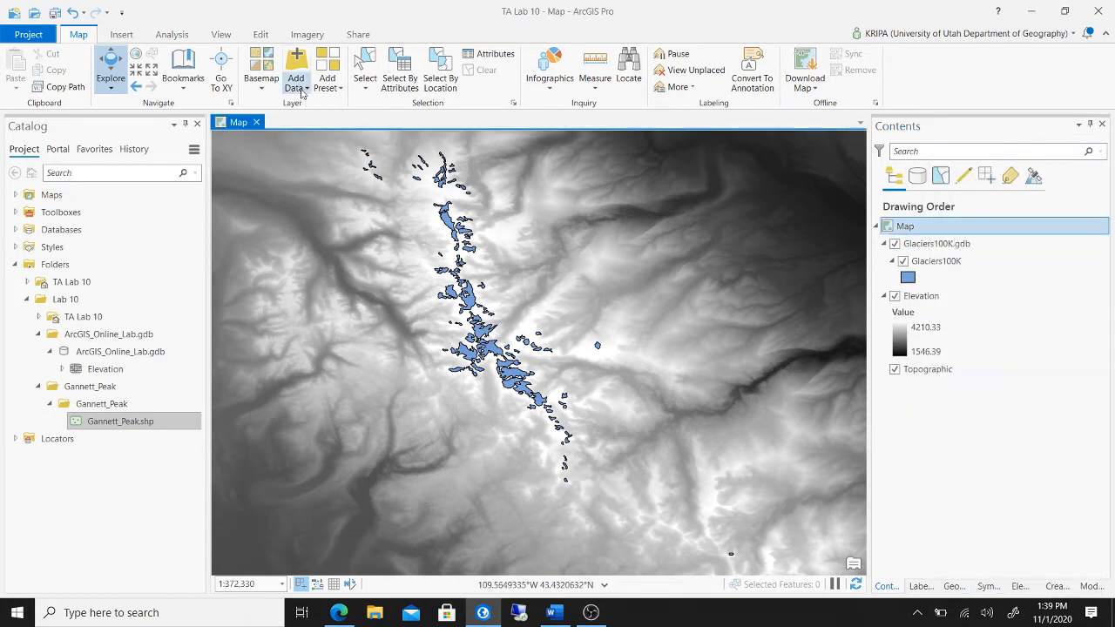
left_click(486, 616)
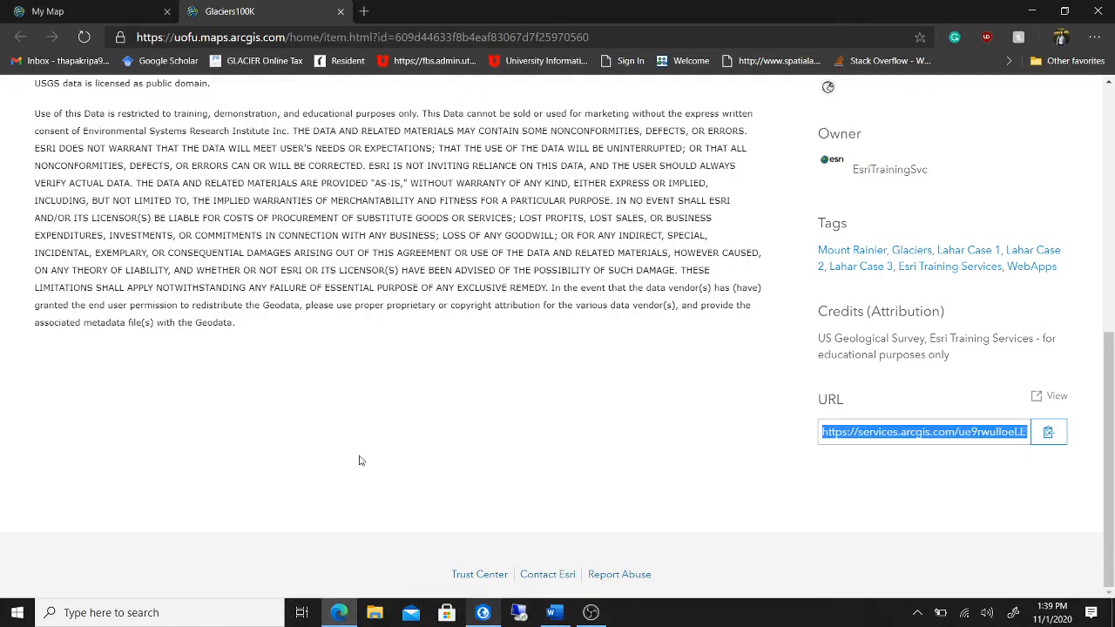
- From the web map, open Gannett Peak's item details and copy its service URL
left_click(76, 9)
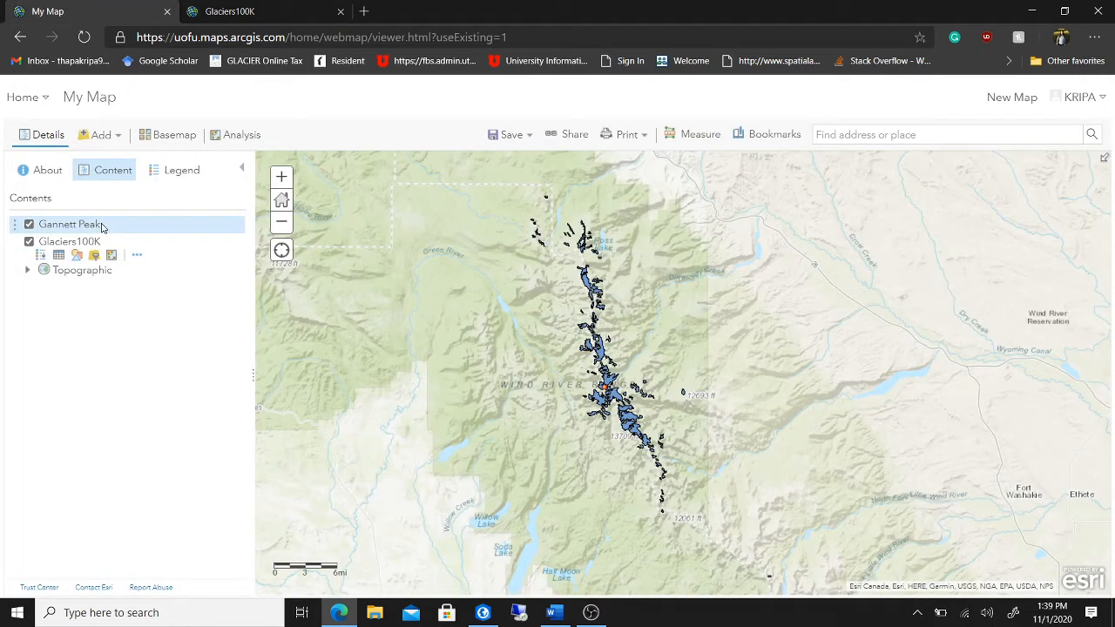
mouse_move(100, 226)
left_click(155, 238)
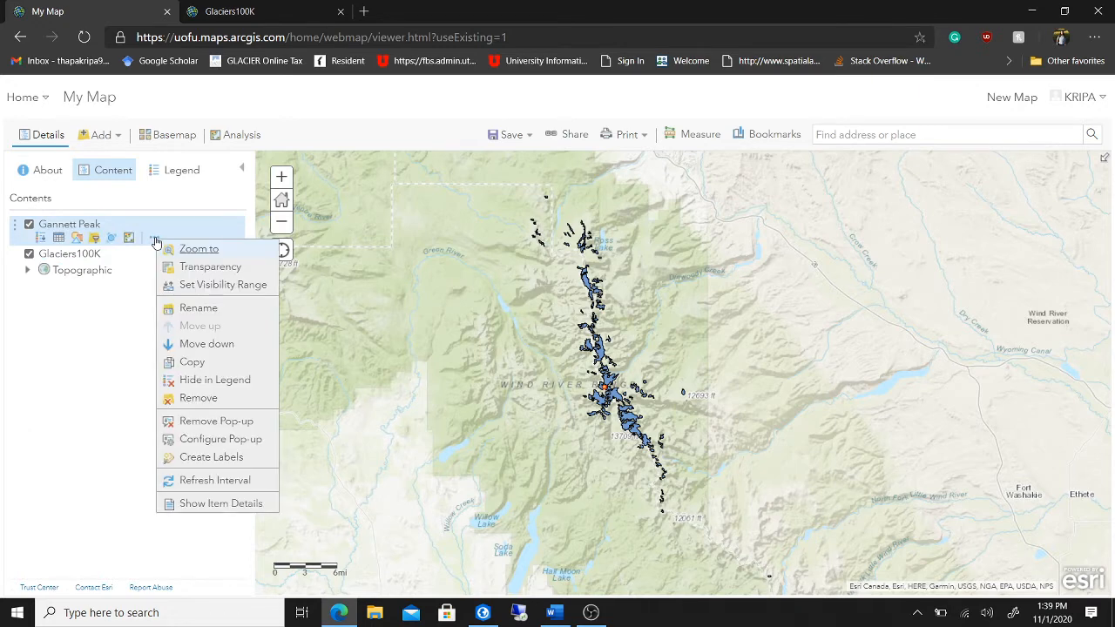
left_click(219, 503)
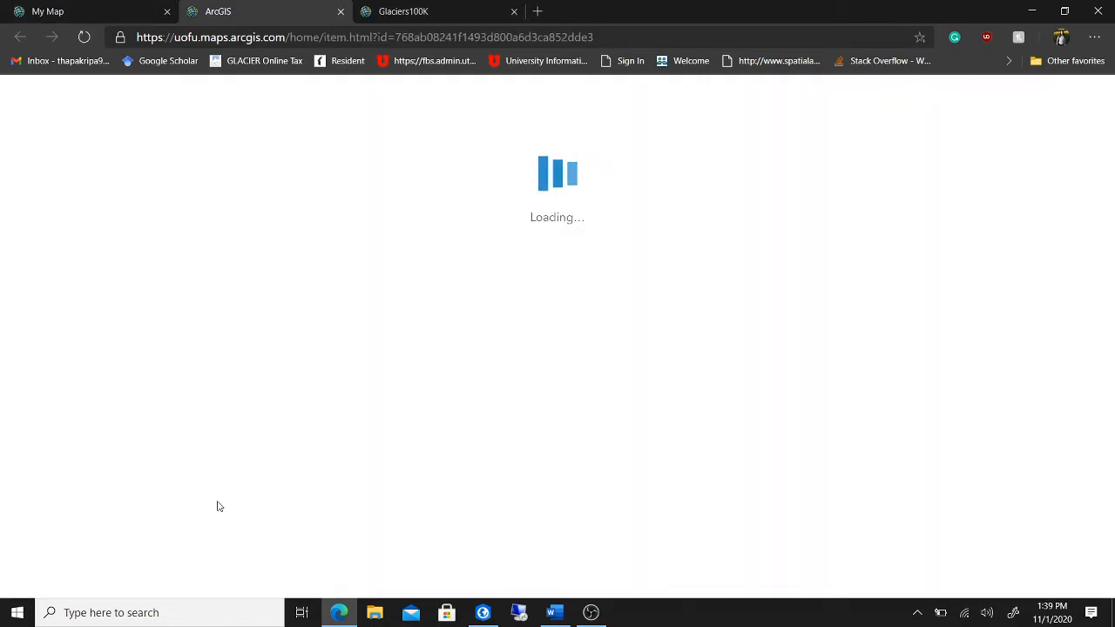
scroll(1001, 253, "down", 5)
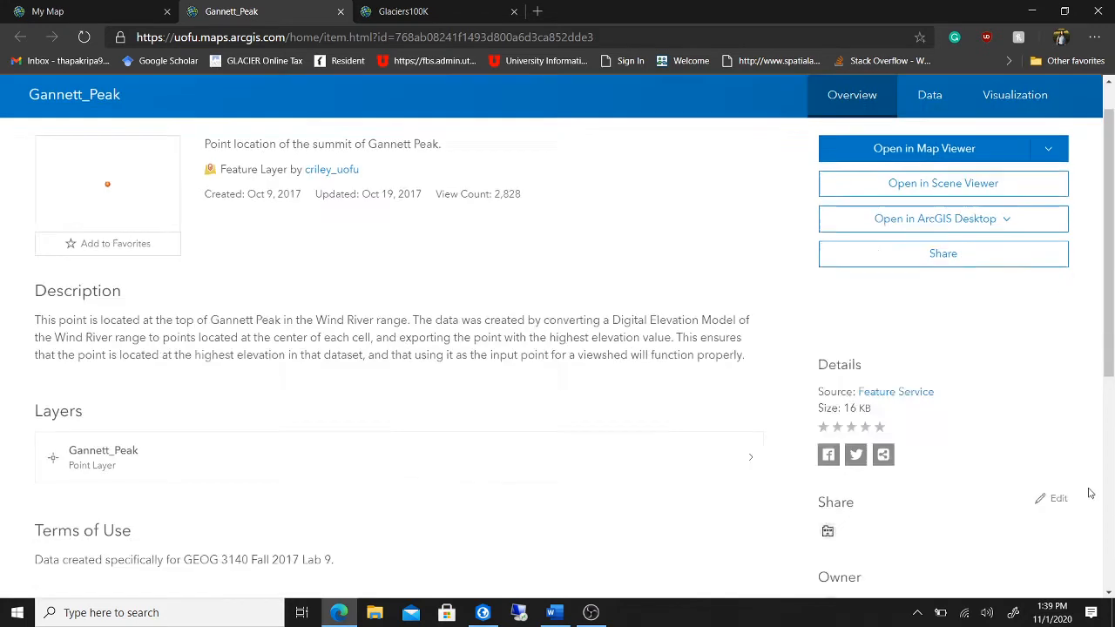
left_click(1048, 432)
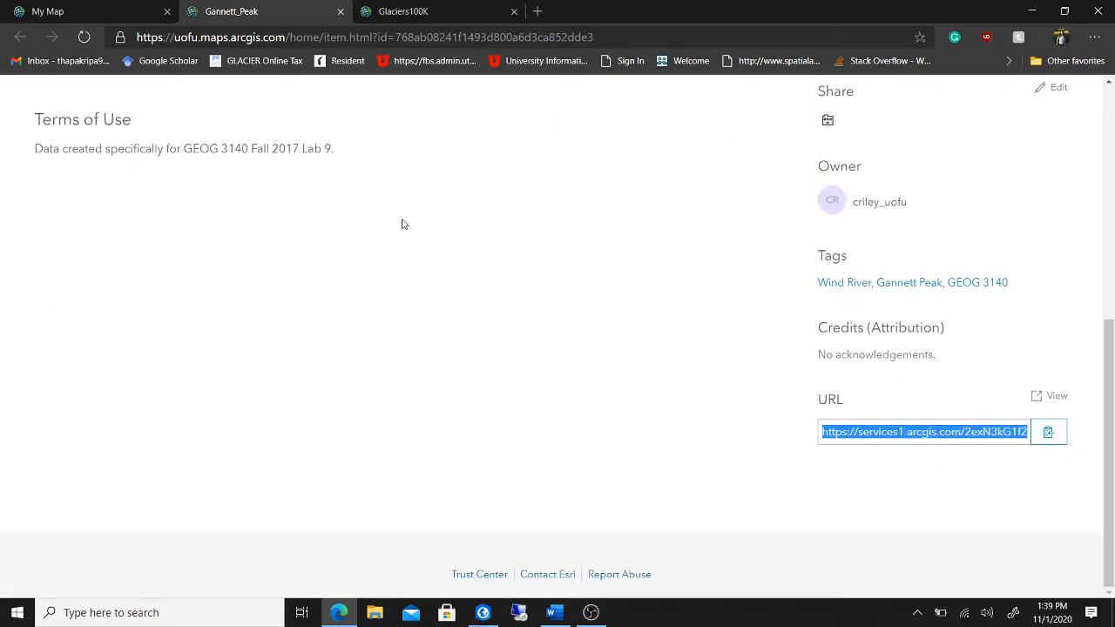
left_click(485, 609)
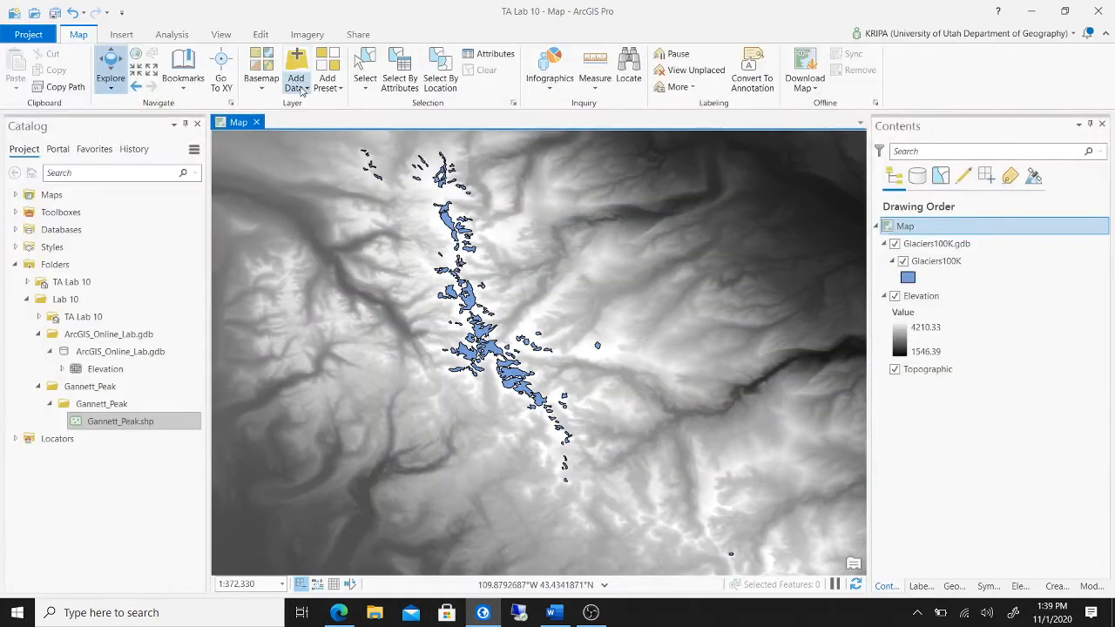
- Add Gannett_Peak from its pasted service URL, expand its symbol, and bring up the Word instructions
left_click(296, 83)
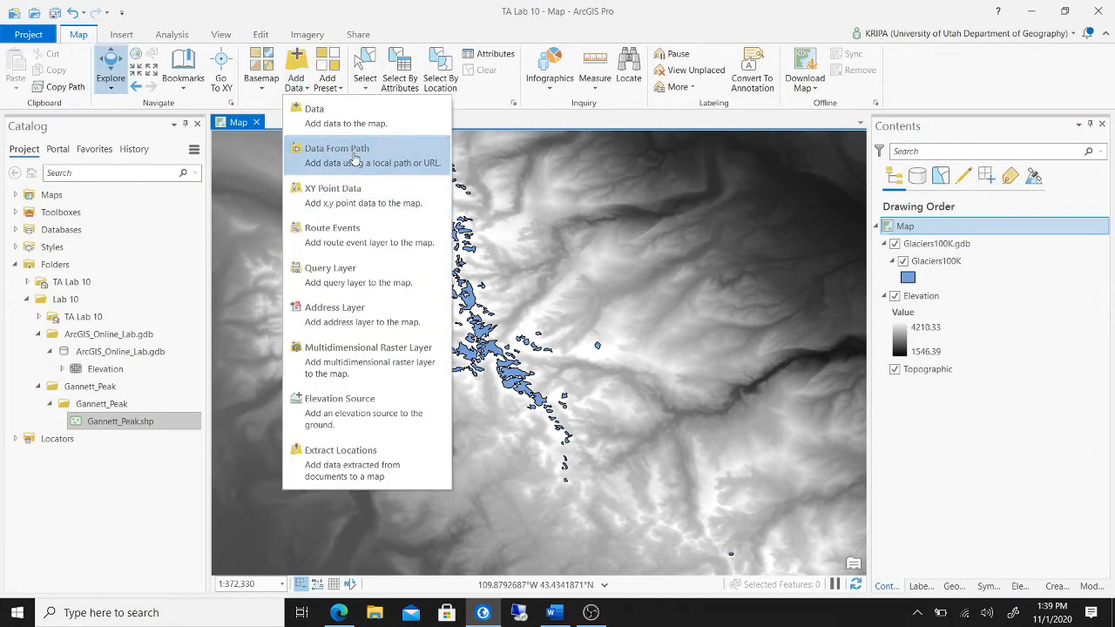
left_click(351, 157)
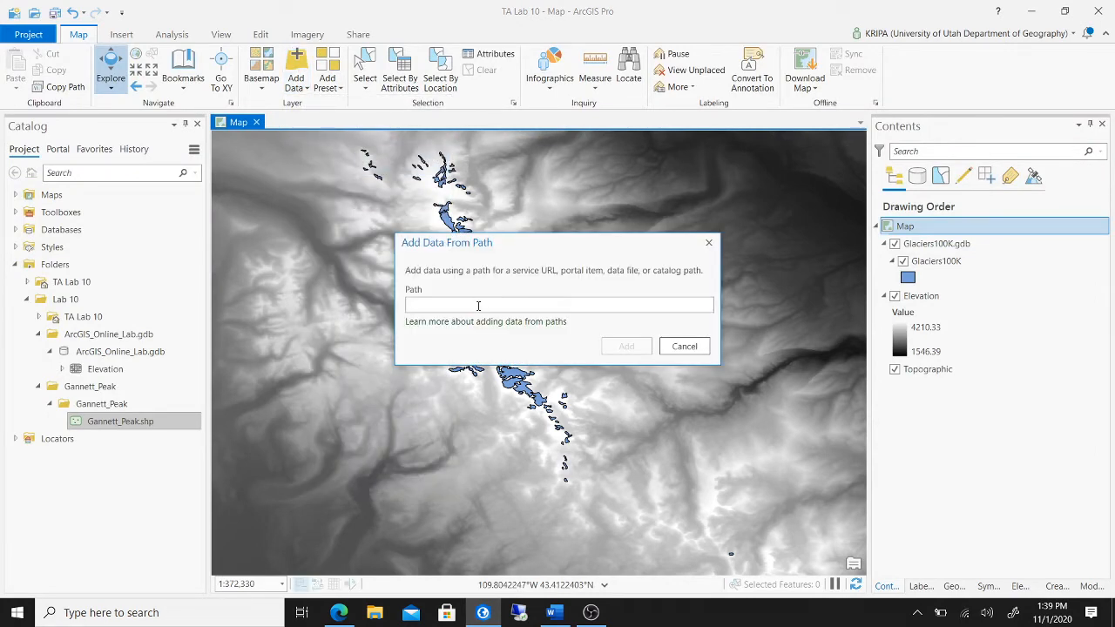
key("ctrl+v")
left_click(623, 347)
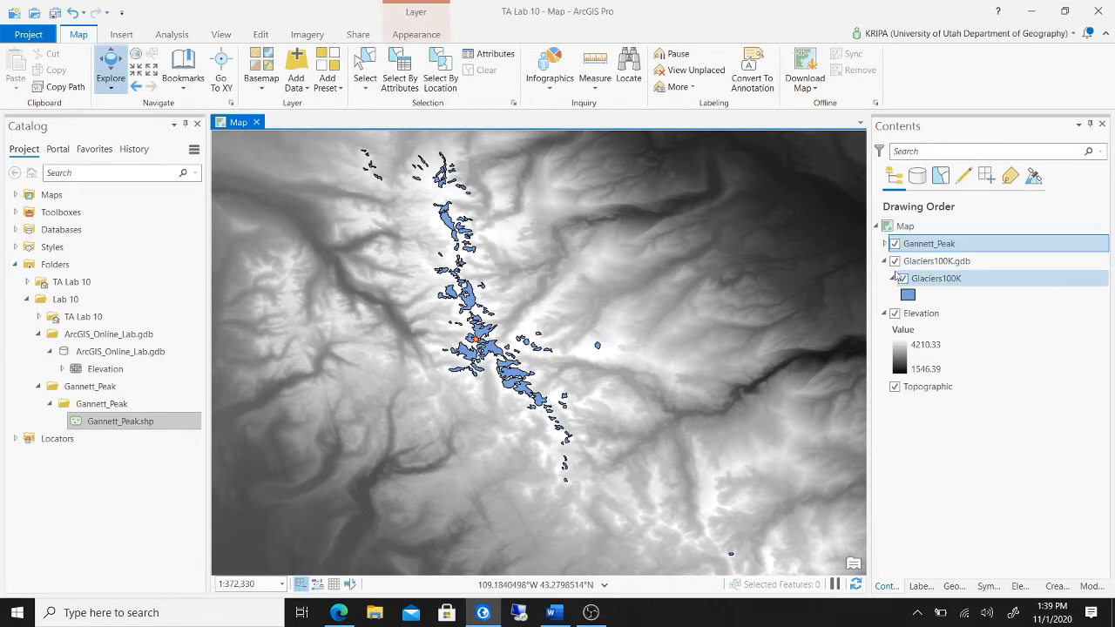
left_click(885, 244)
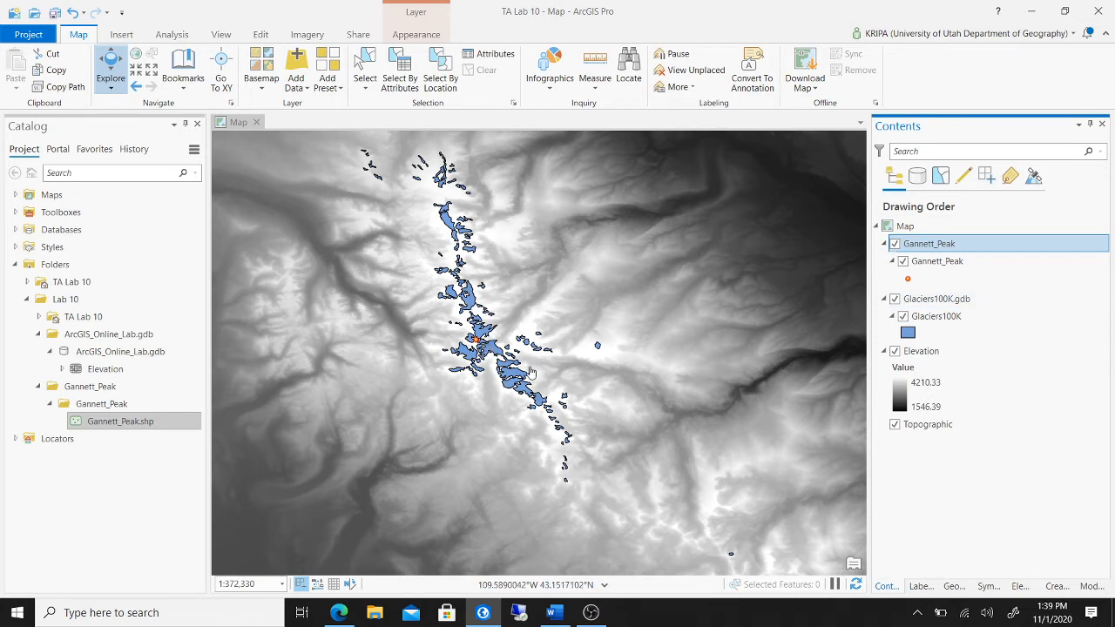
left_click(553, 613)
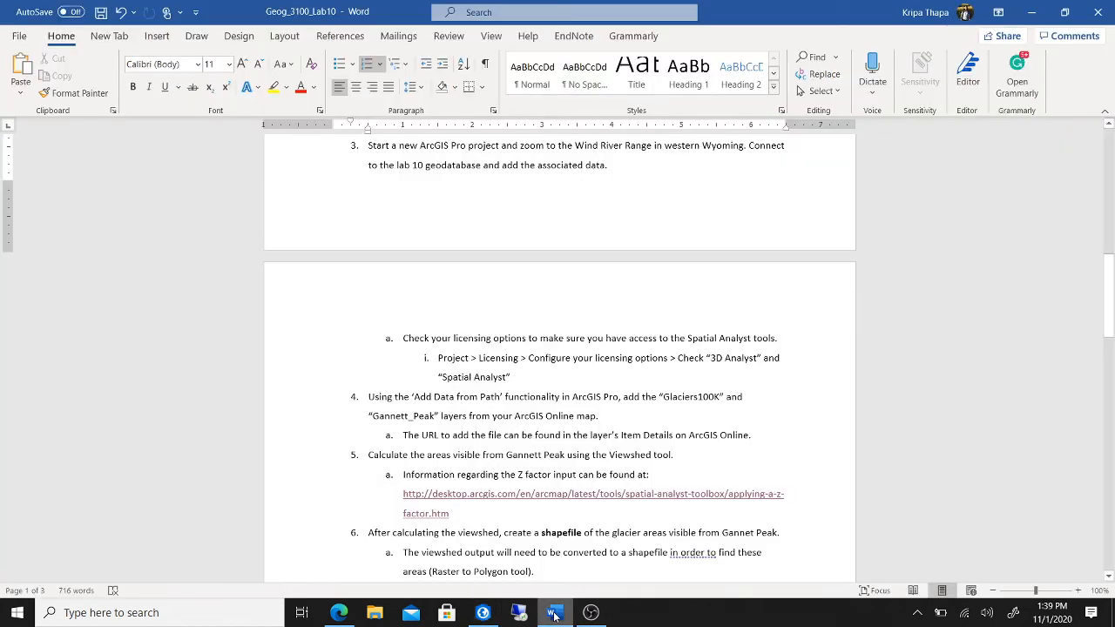
left_click(555, 613)
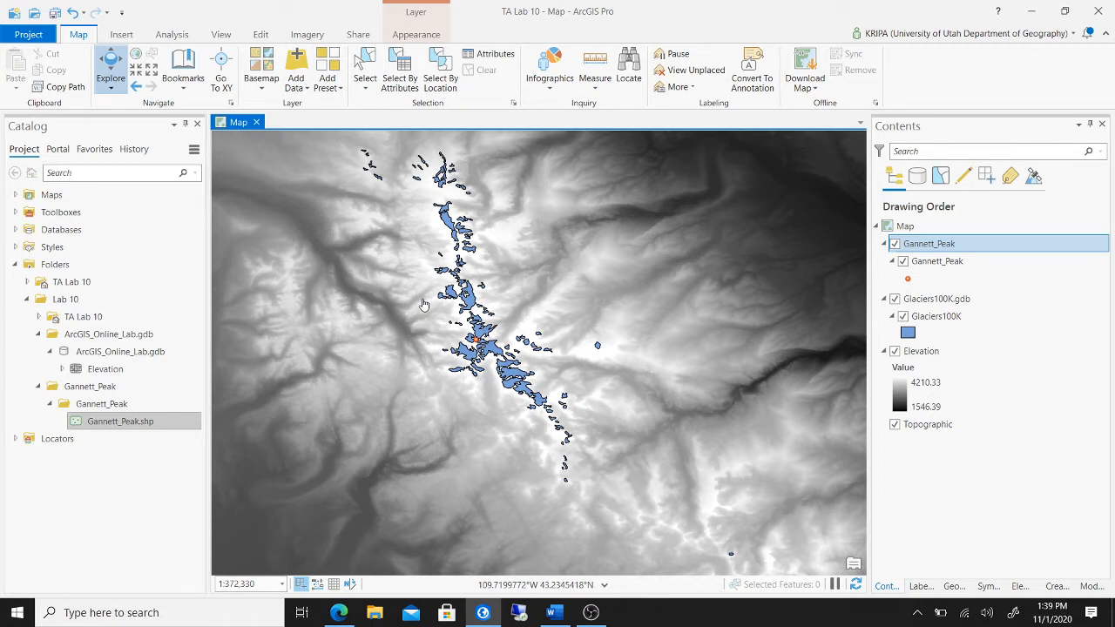
left_click(567, 618)
scroll(641, 444, "down", 3)
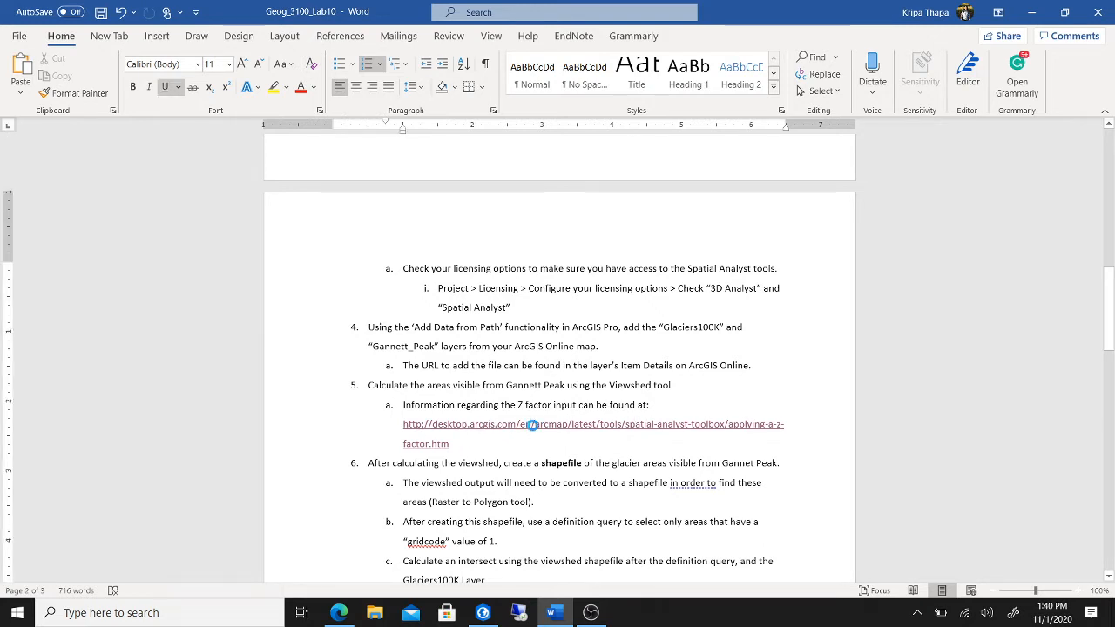
- Switch from Word over to the browser with Alt+Tab
key("alt+Tab")
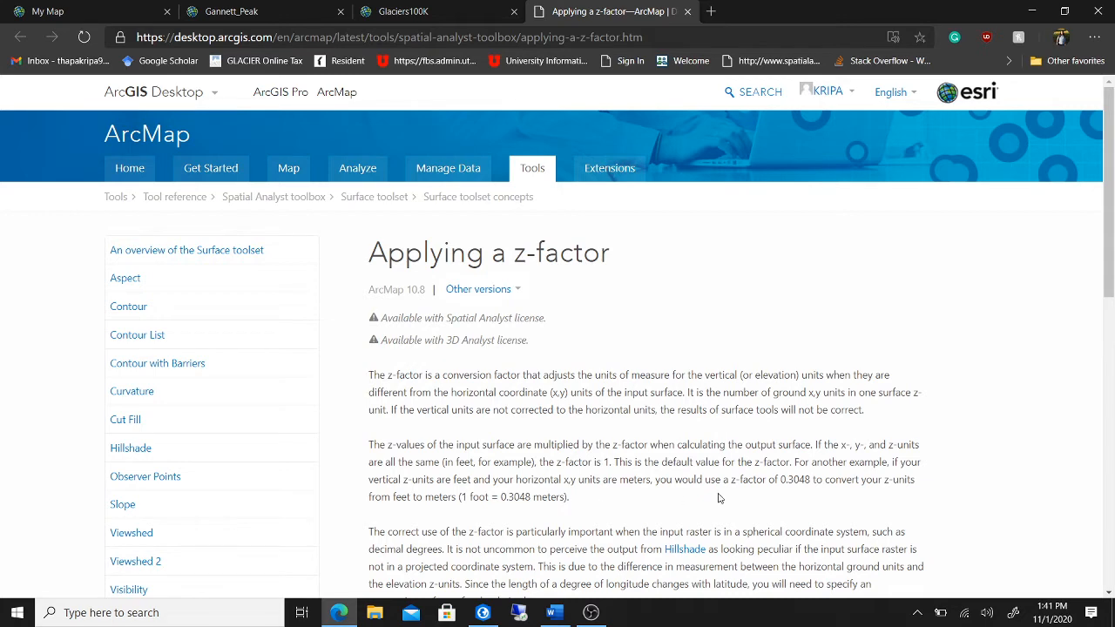
- Scroll down to the table of z-factors by latitude, then go back to ArcGIS Pro
scroll(806, 496, "down", 4)
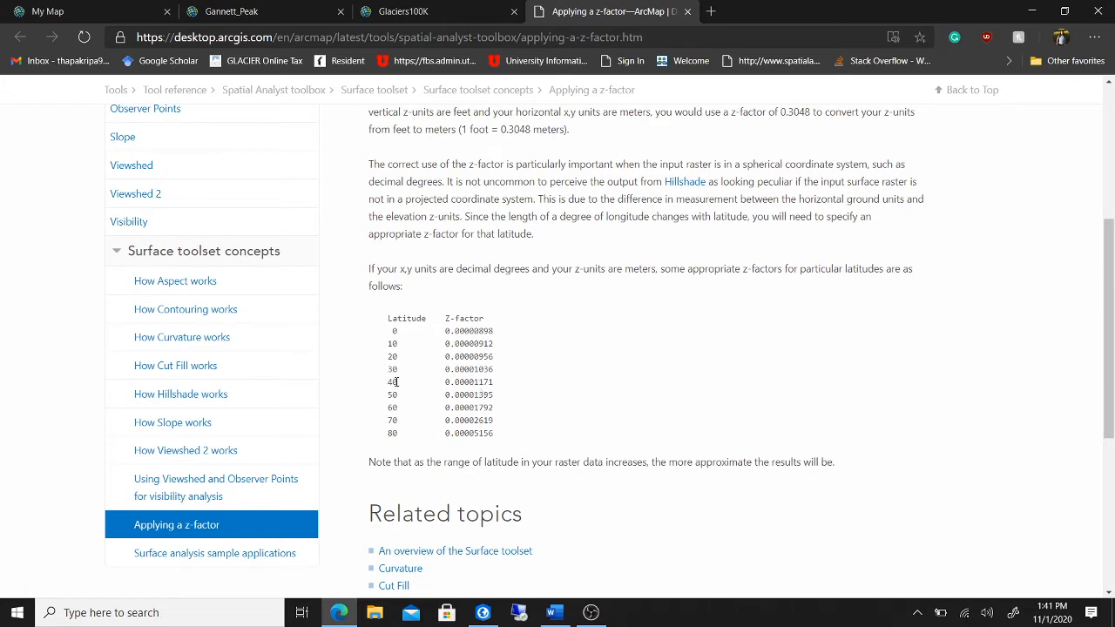
left_click(483, 613)
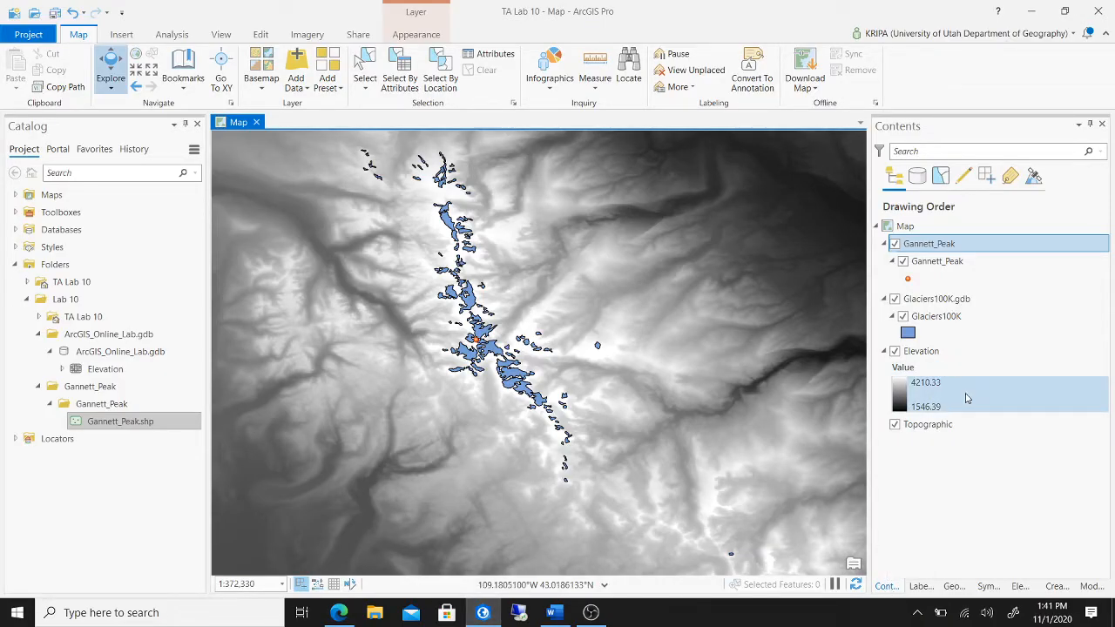
- Read the Elevation raster's extent in Layer Properties: top 43.529722, bottom 42.326111, left -110.084167, right -108.591111
left_click(958, 352)
right_click(958, 352)
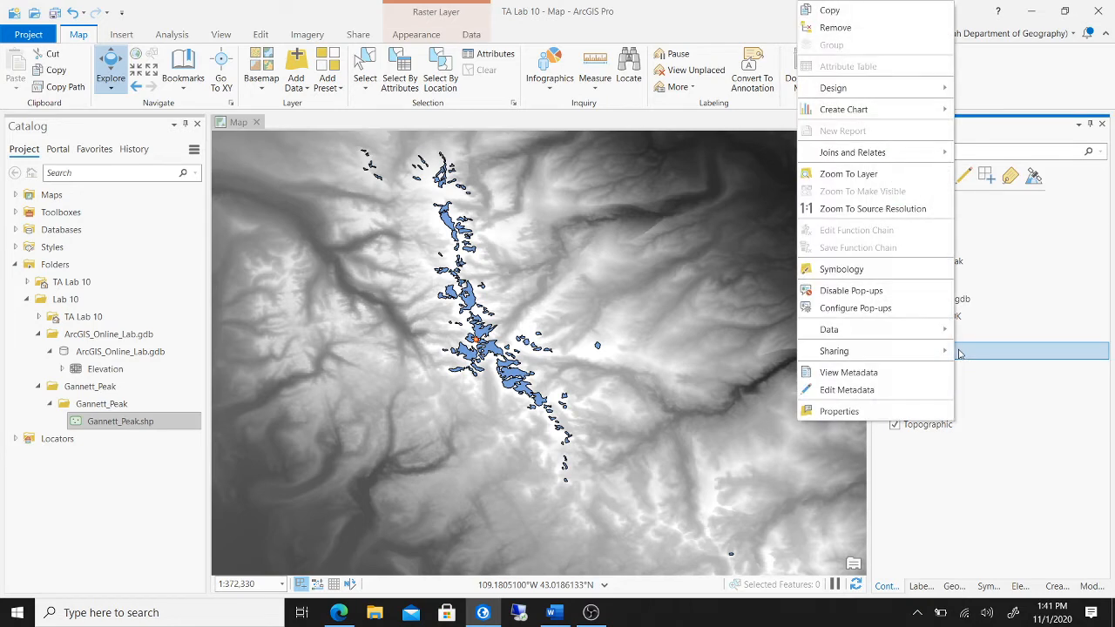
left_click(890, 414)
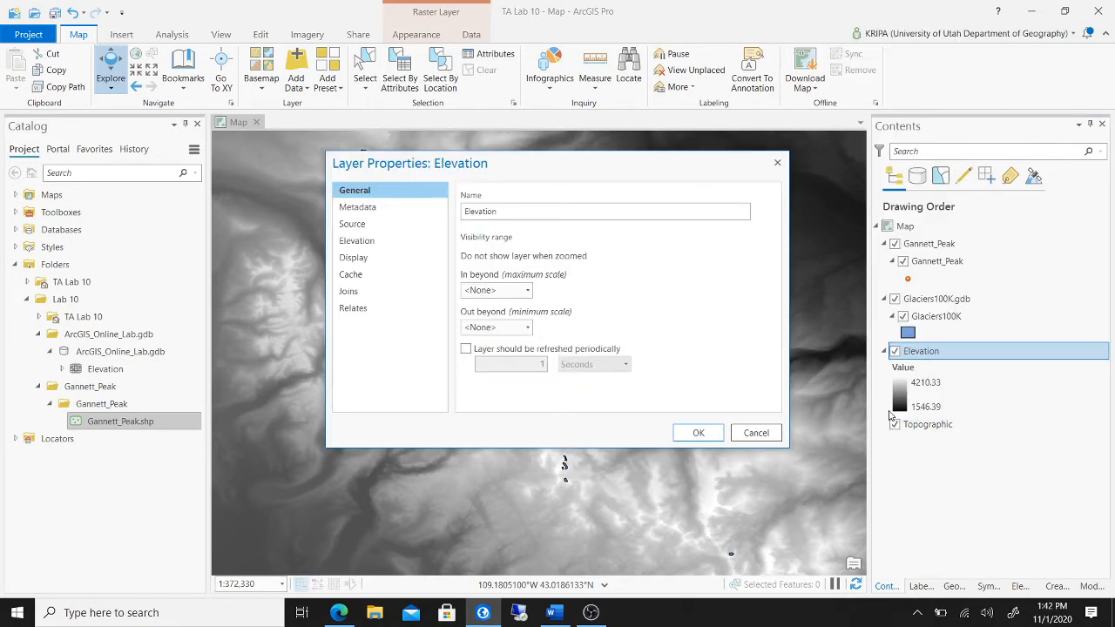
left_click(364, 226)
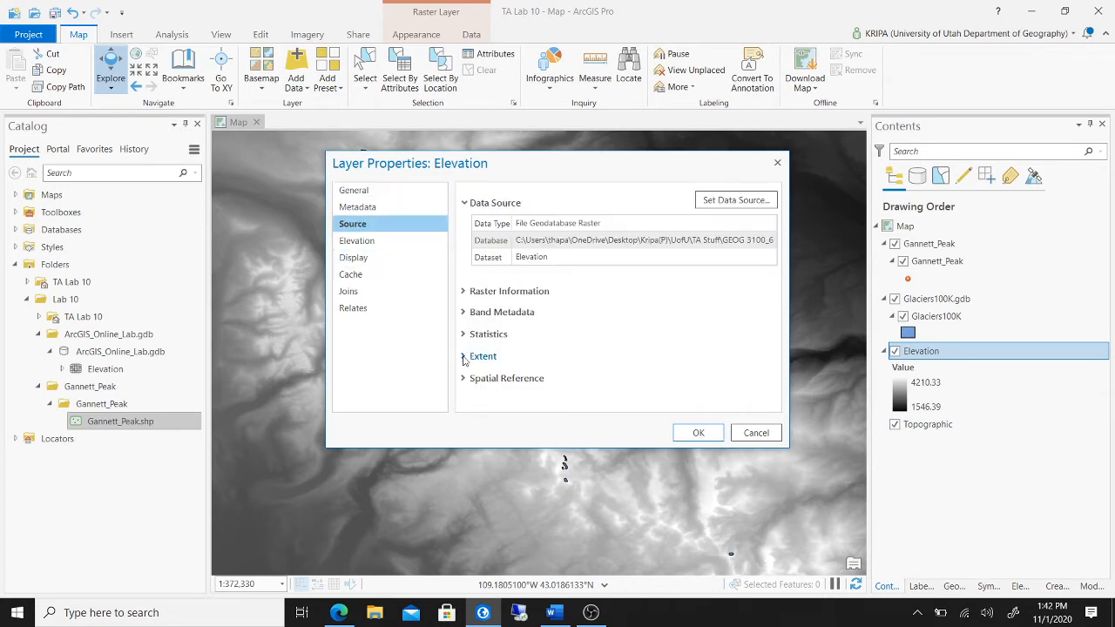
left_click(464, 358)
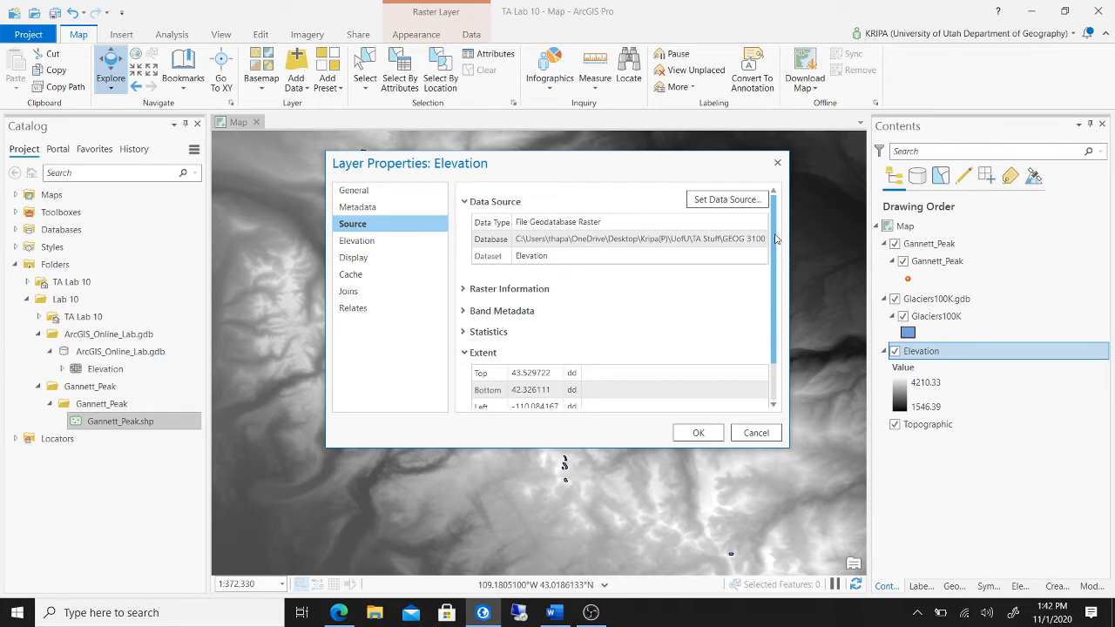
left_click_drag(776, 238, 776, 282)
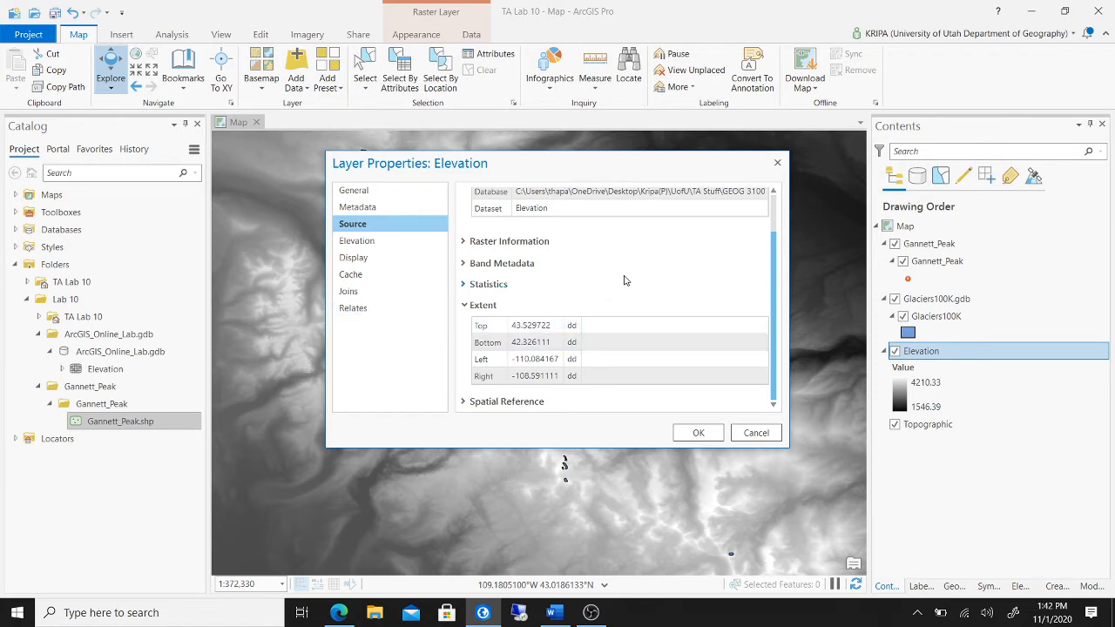
left_click(503, 325)
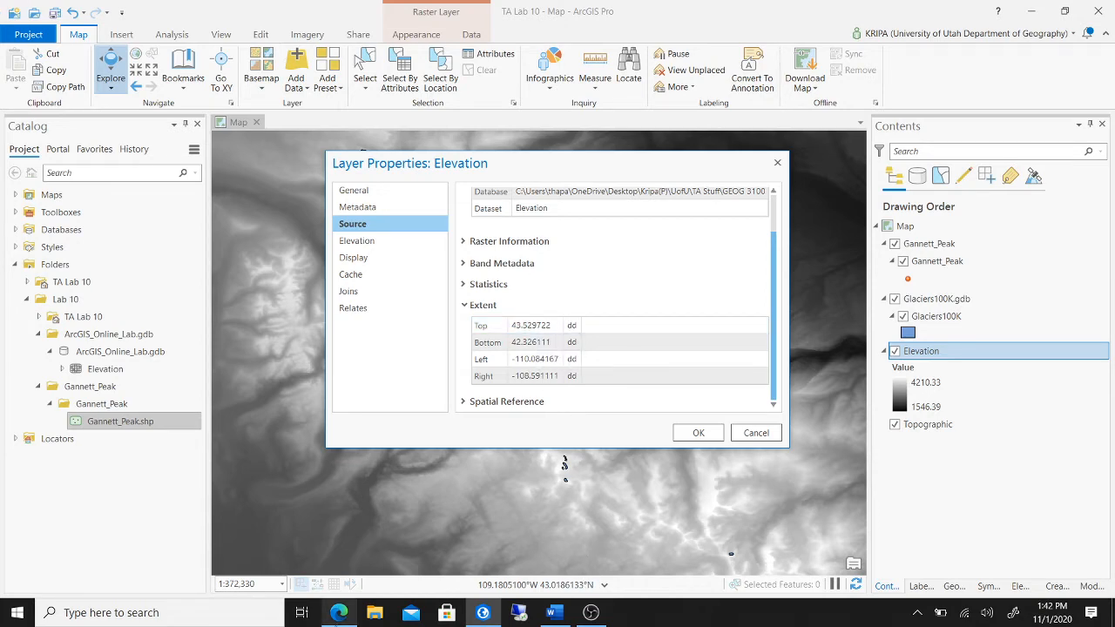
left_click(340, 609)
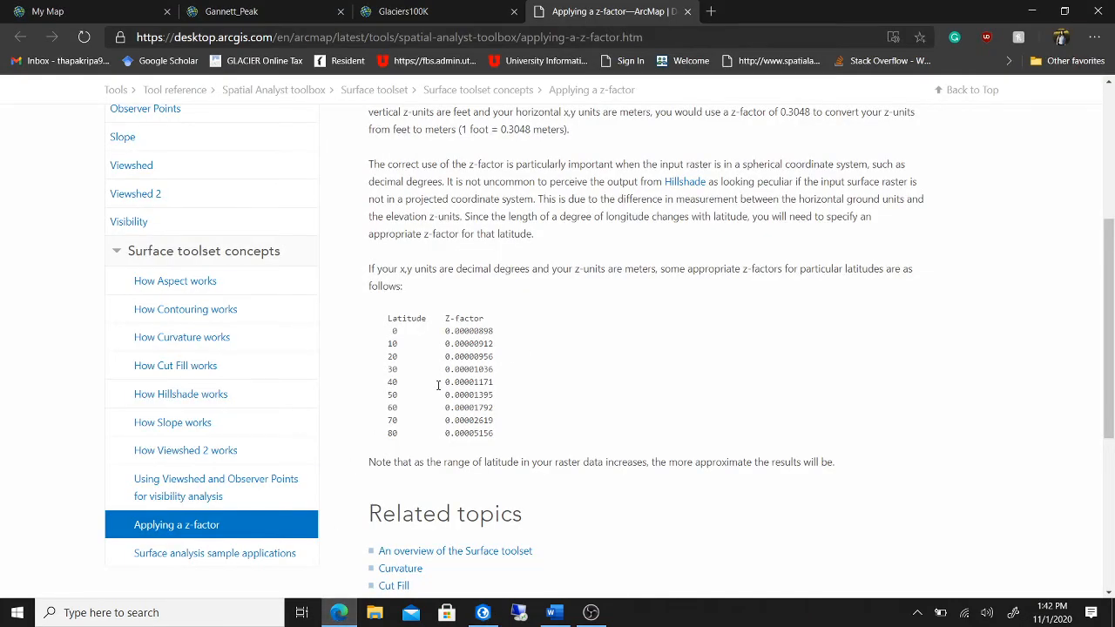
- Copy the latitude-40 z-factor 0.00001171 from the help table, then return to ArcGIS Pro
left_click_drag(444, 384, 497, 386)
right_click(489, 386)
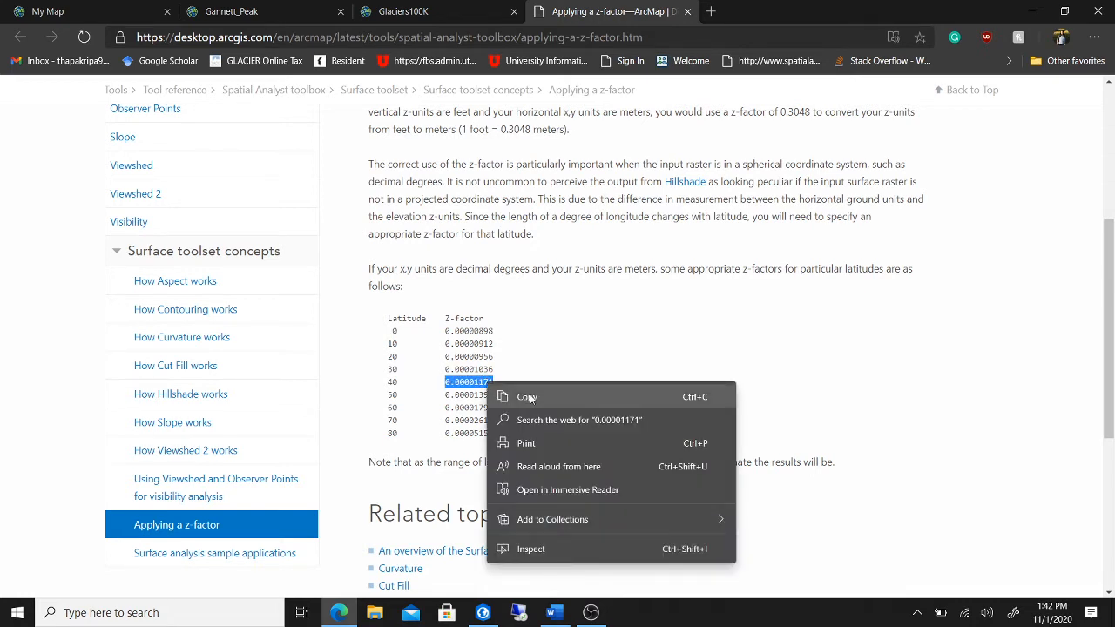
left_click(527, 397)
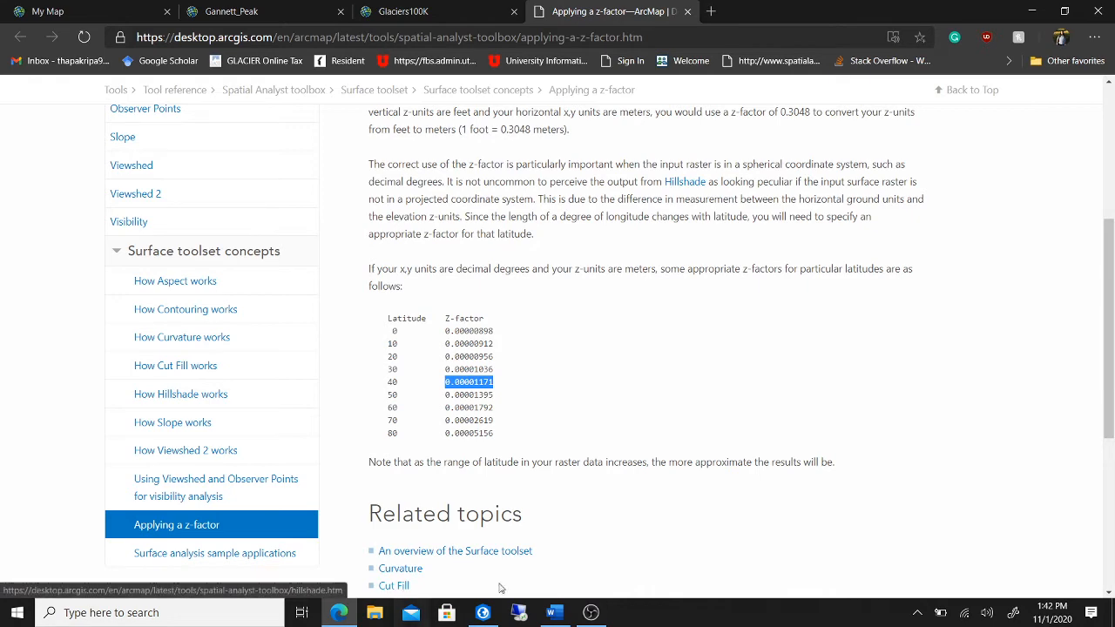
left_click(482, 612)
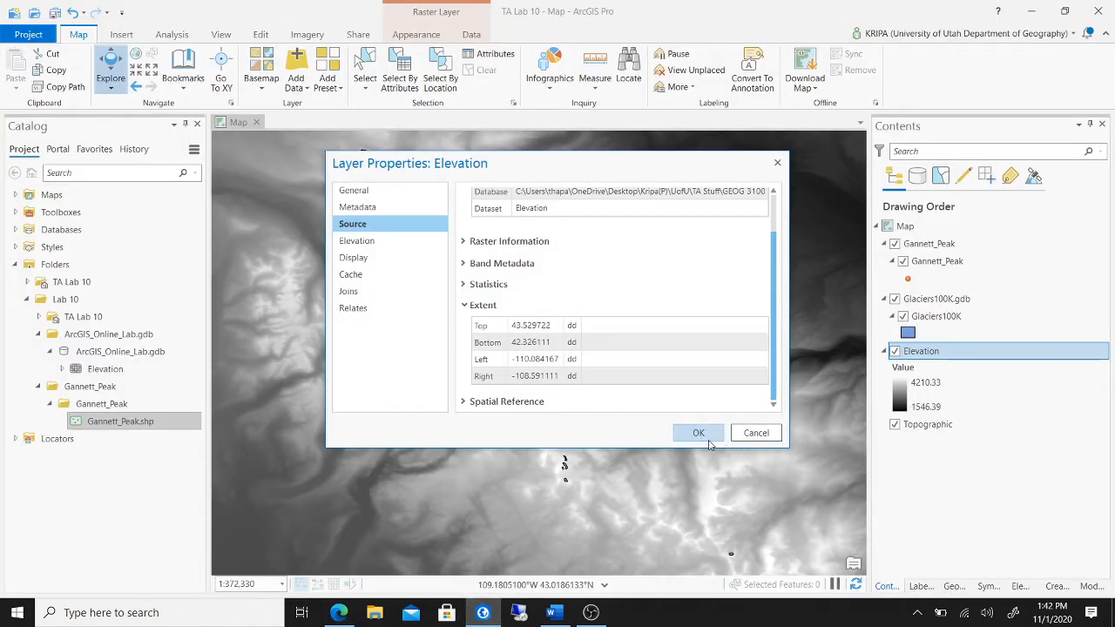
- Confirm the Elevation units are meters, then reselect and copy 0.00001171 on the help page
left_click(372, 244)
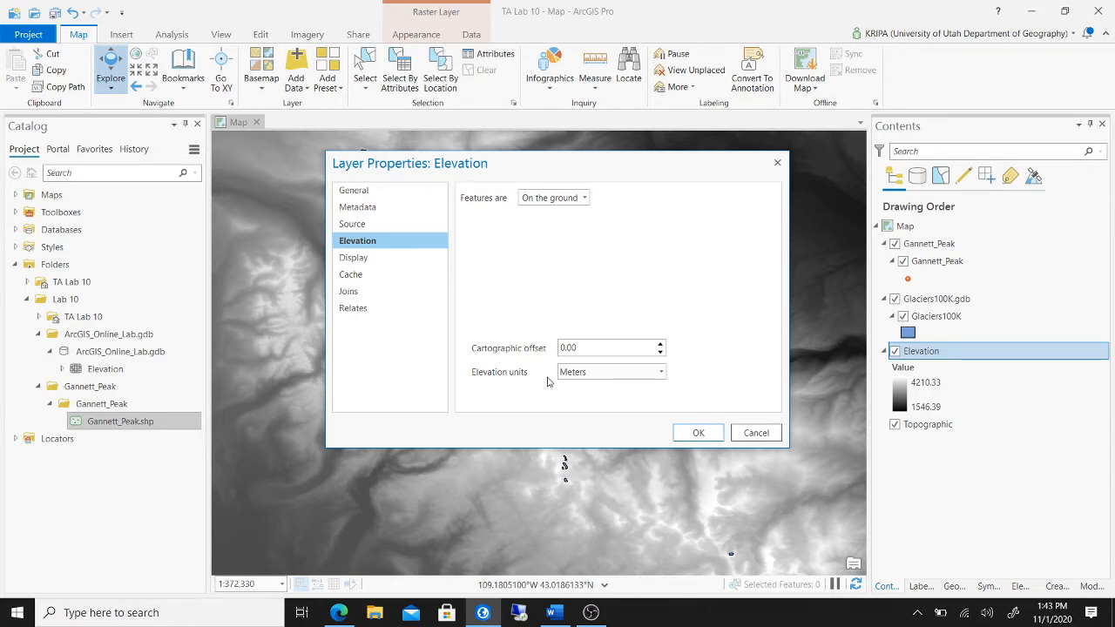
left_click(341, 614)
left_click(601, 336)
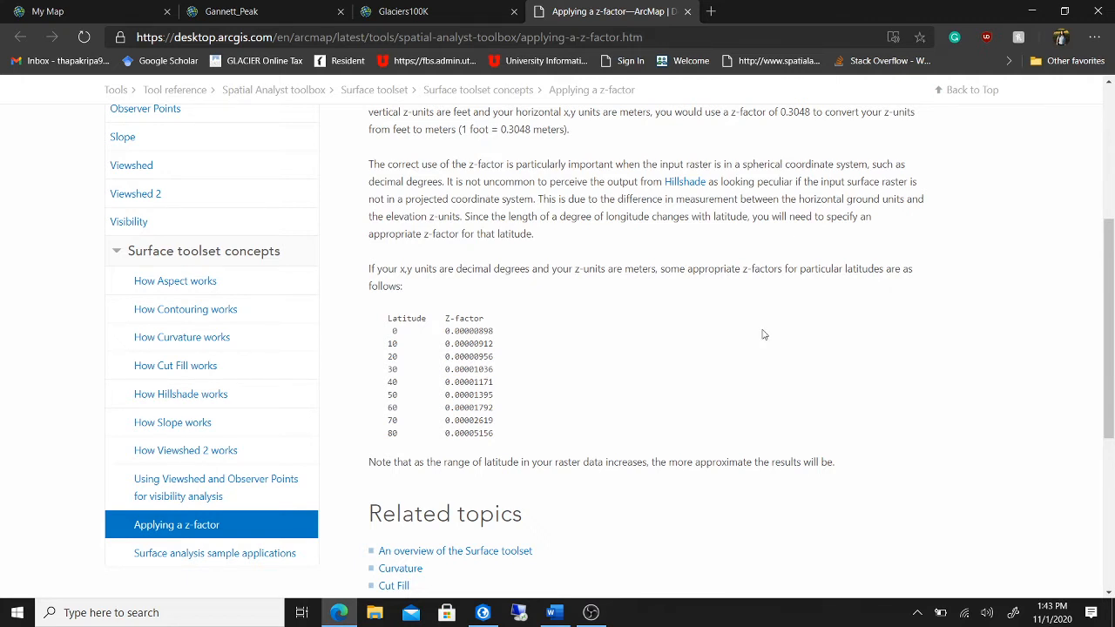
left_click_drag(502, 389, 442, 383)
right_click(462, 385)
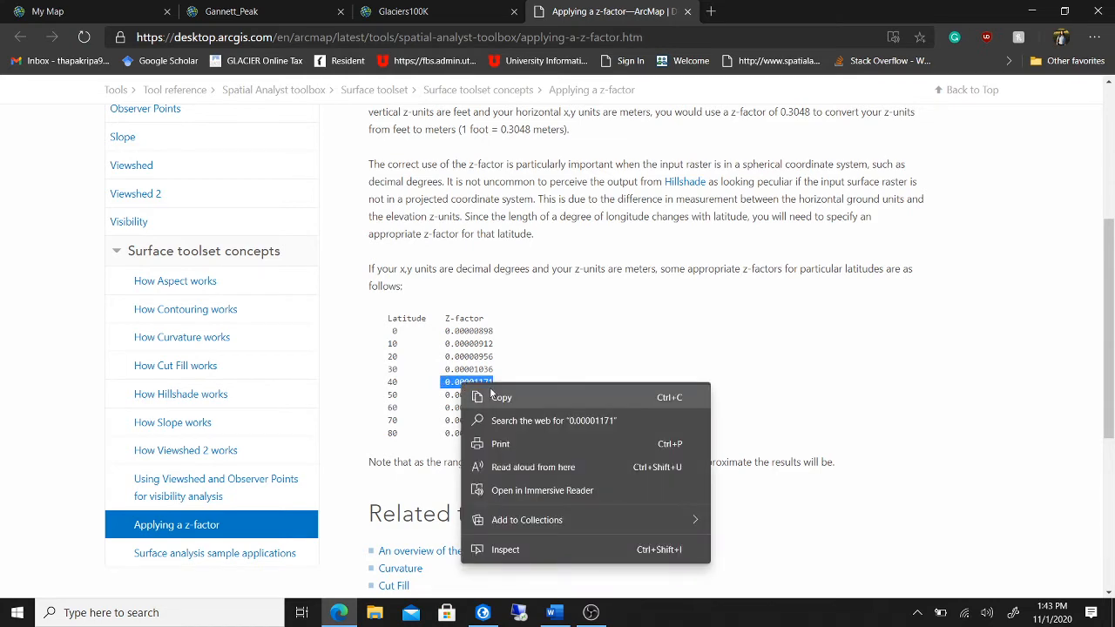
left_click(498, 397)
- Close Layer Properties without changes and open the Viewshed tool from a 'viewshed' tool search
left_click(483, 612)
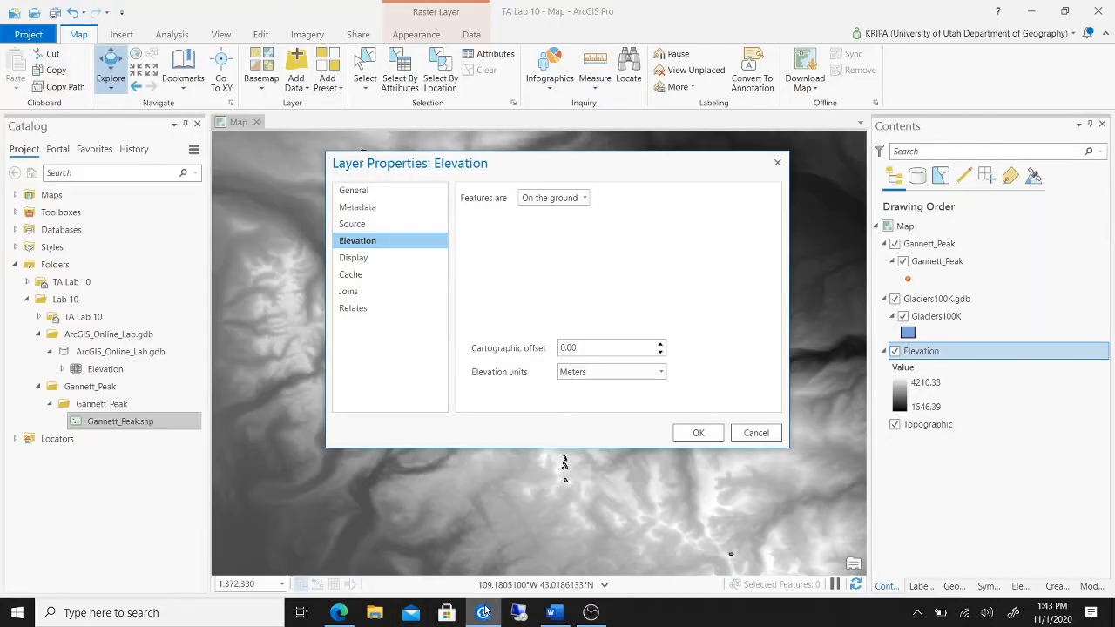
left_click(755, 434)
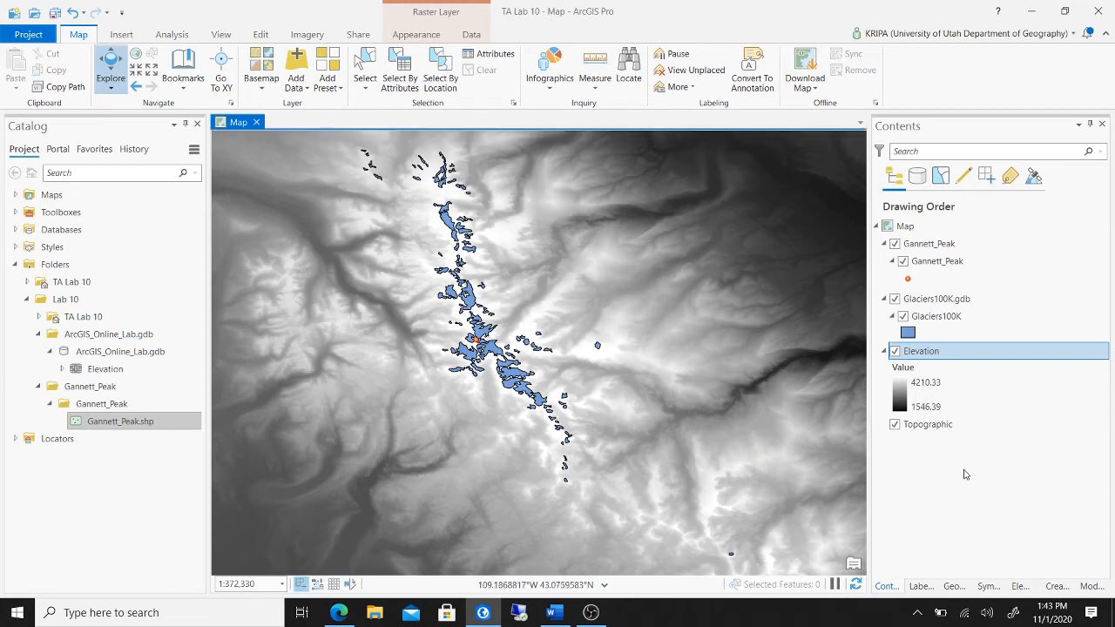
left_click(171, 35)
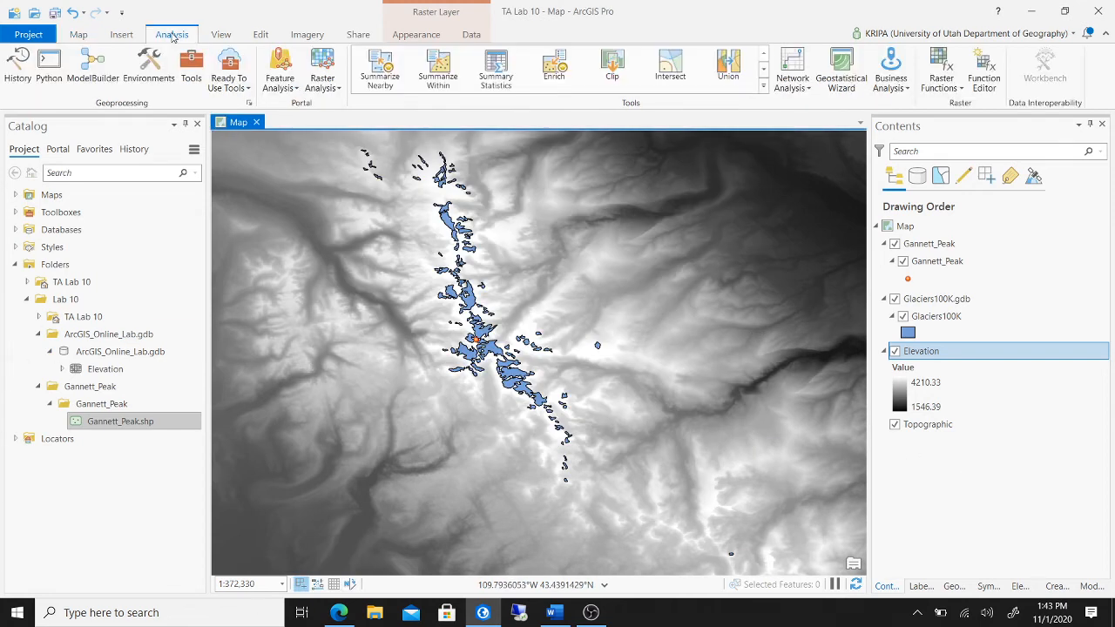
left_click(191, 71)
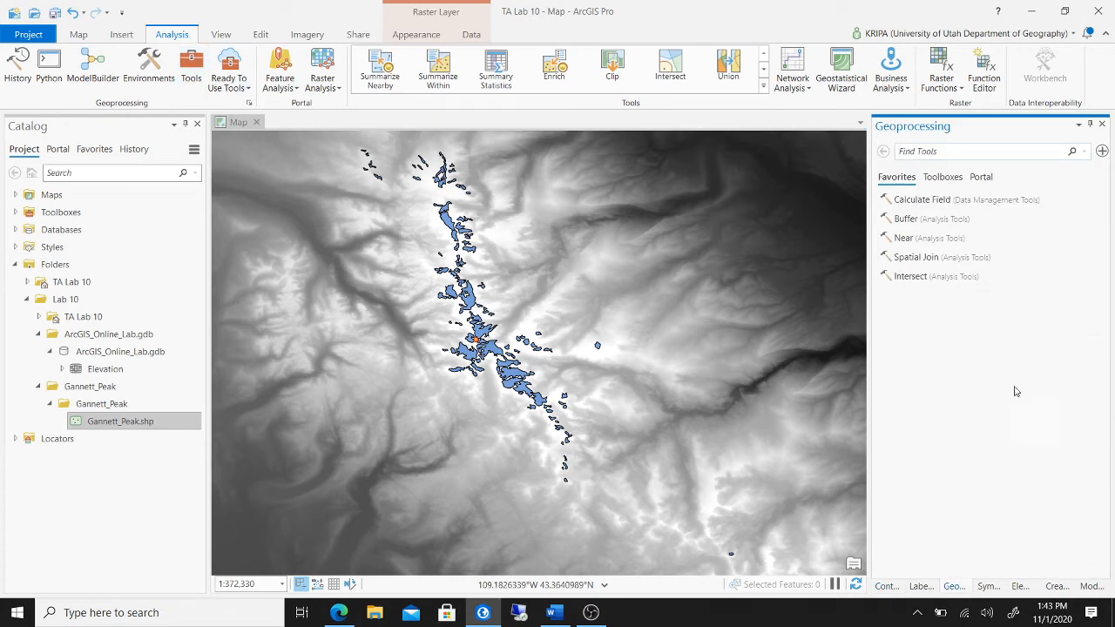
left_click(971, 155)
type("viewshed")
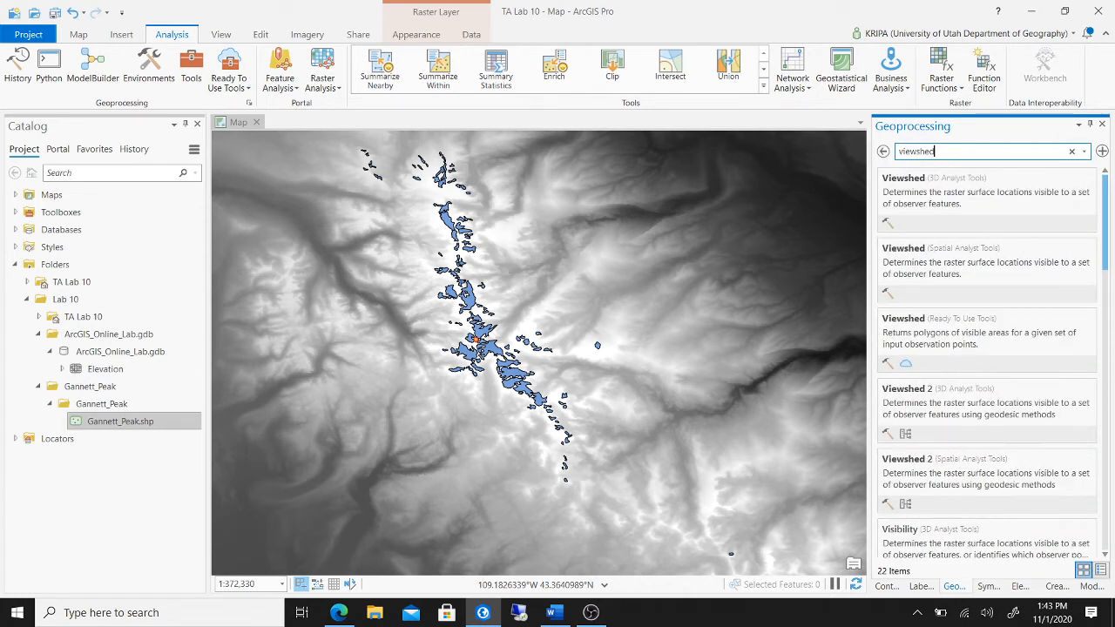
left_click(965, 209)
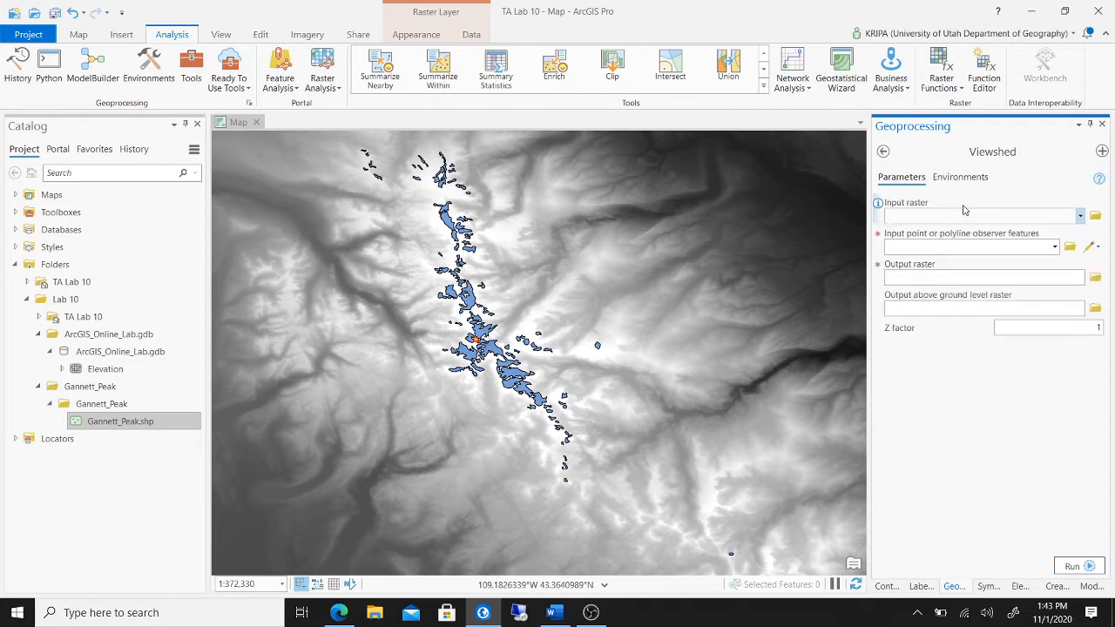
- Set input Elevation, observer Gannett_Peak, output Viewshed1 and z-factor 0.00001171
left_click(1080, 217)
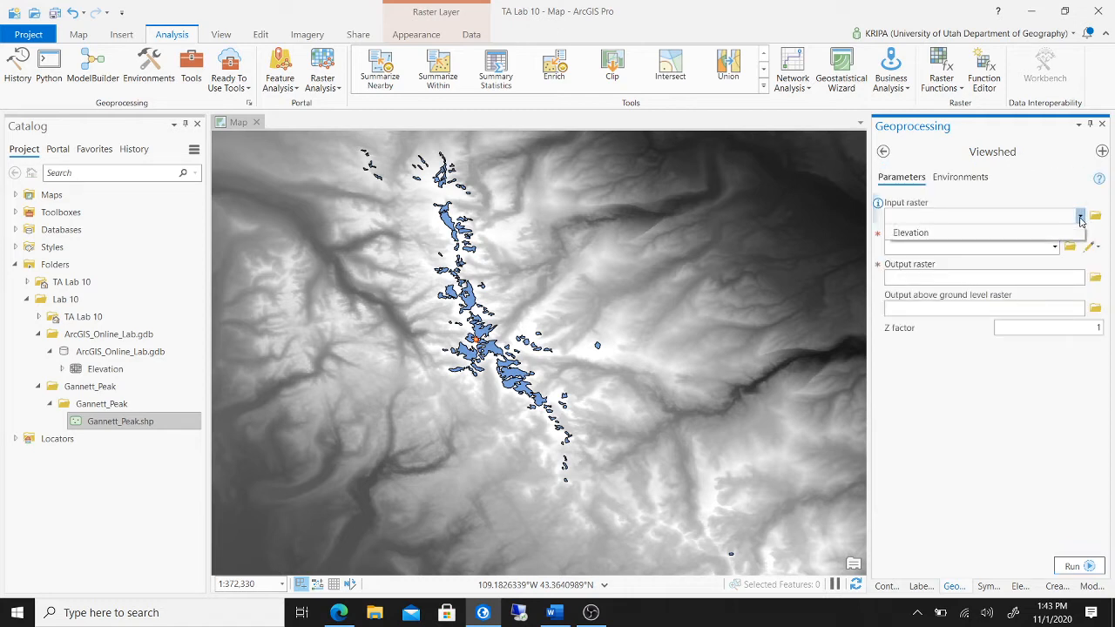
left_click(1001, 234)
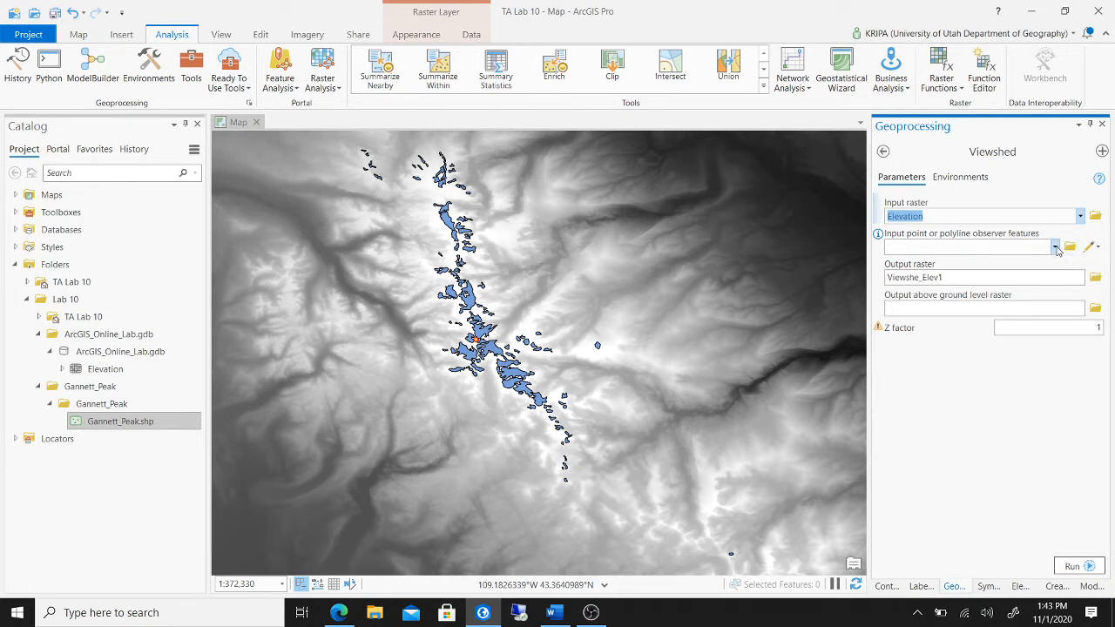
left_click(1055, 246)
left_click(1012, 262)
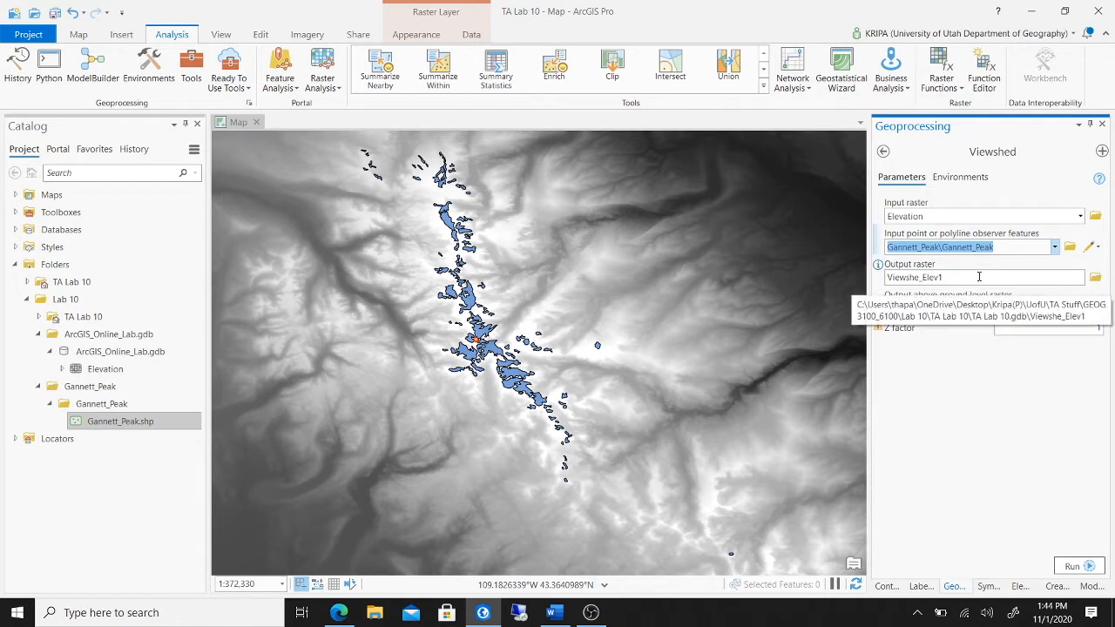
left_click(980, 276)
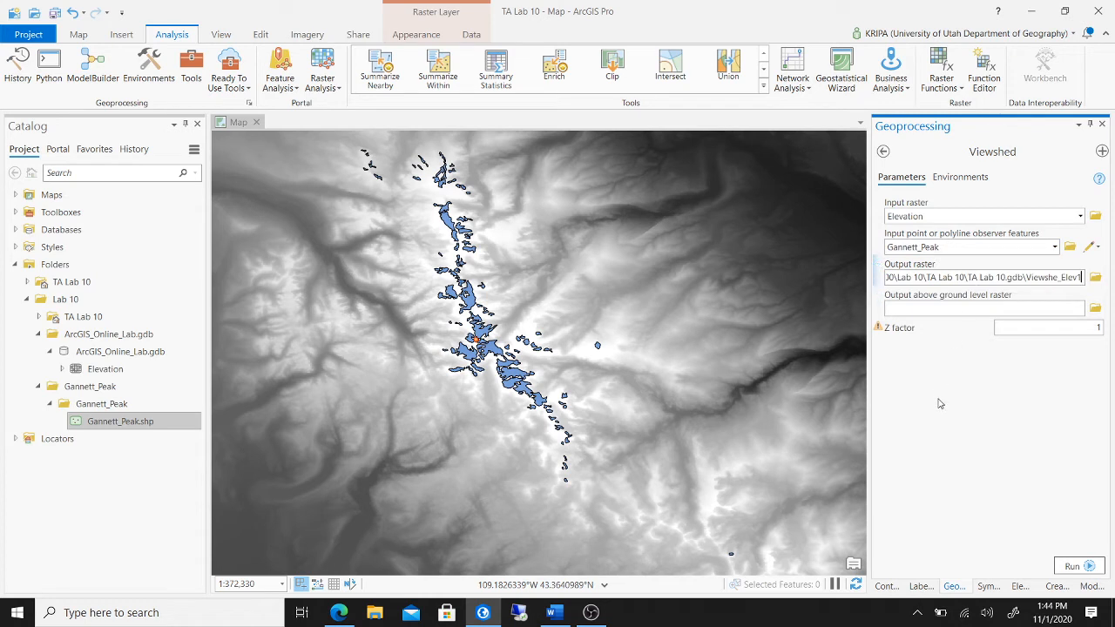
key("BackSpace")
key("BackSpace")
key("BackSpace")
key("BackSpace")
key("BackSpace")
key("BackSpace")
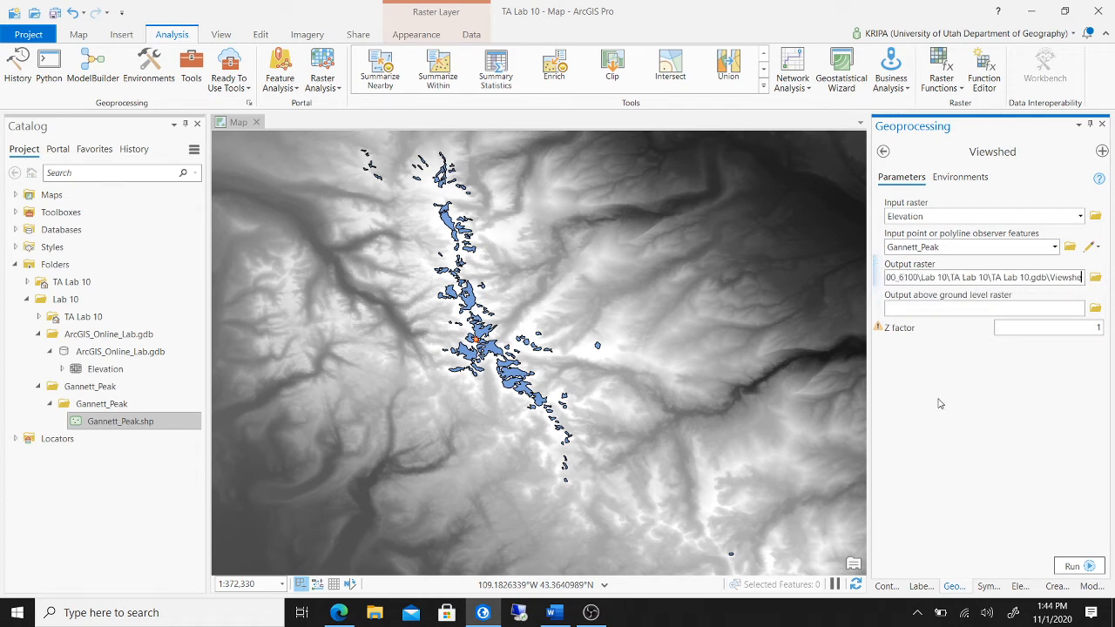
type("d")
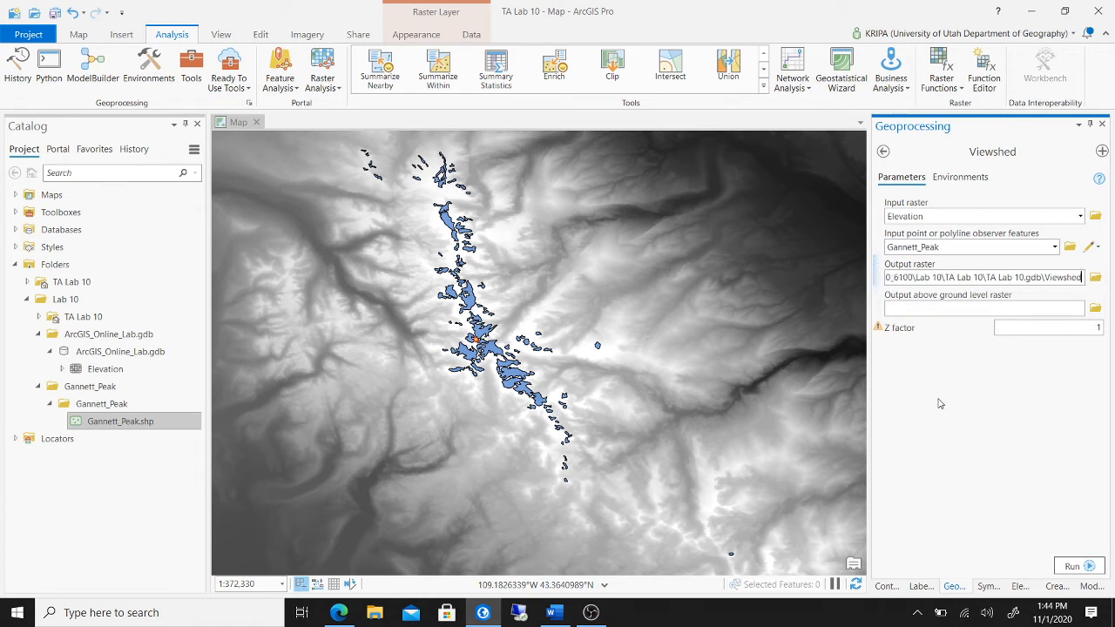
type("1")
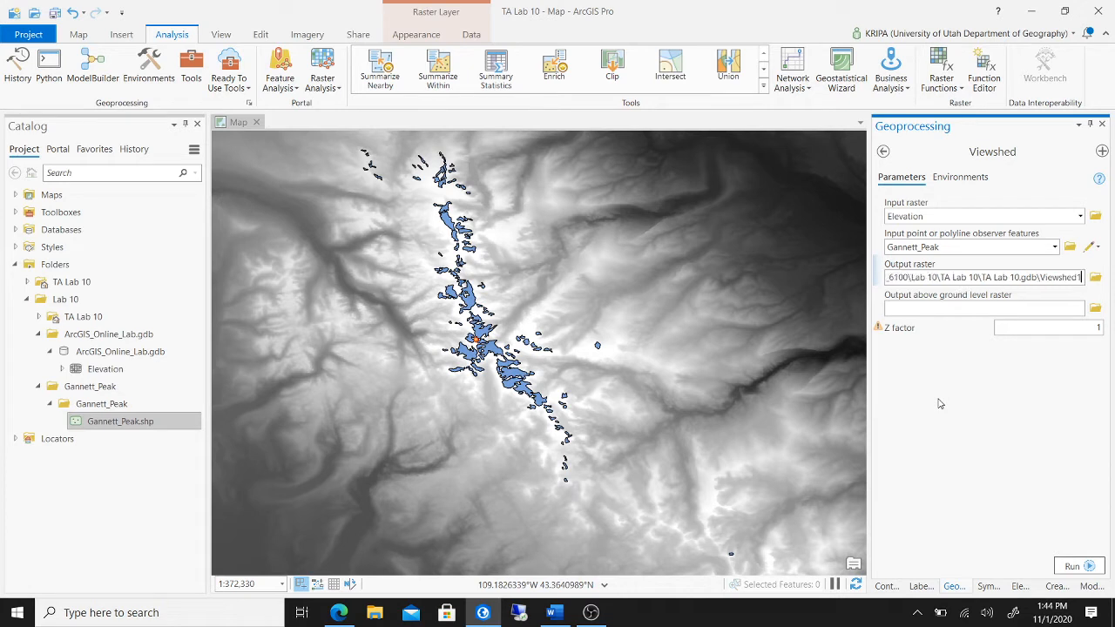
left_click(1097, 327)
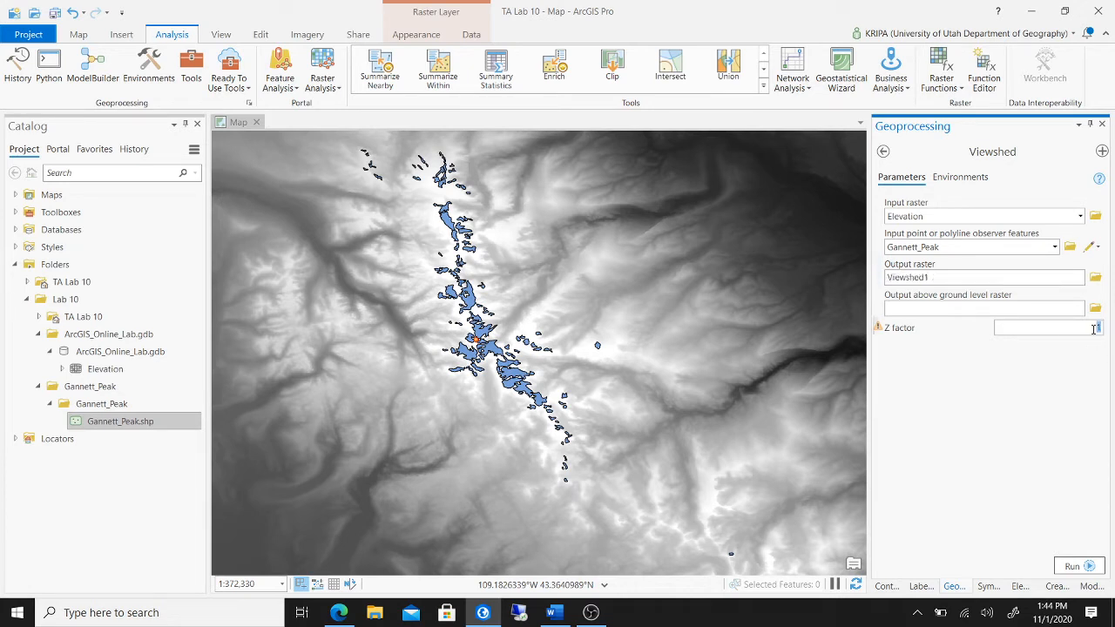
key("ctrl+v")
- Run the viewshed analysis and pan across the Viewshed1 result
left_click(1070, 564)
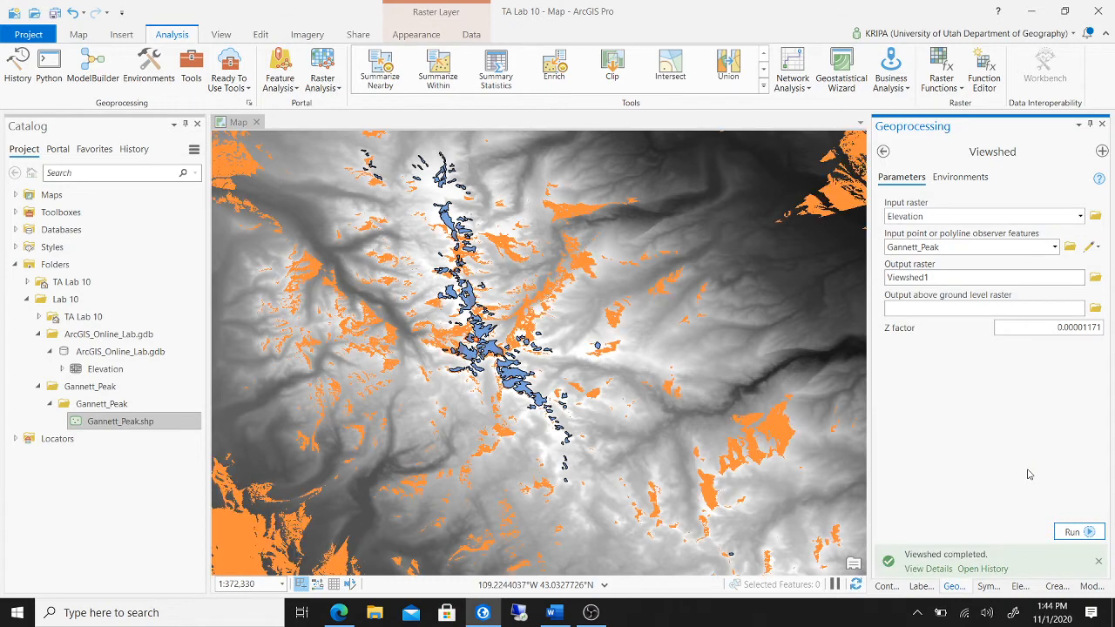
scroll(558, 307, "up", 3)
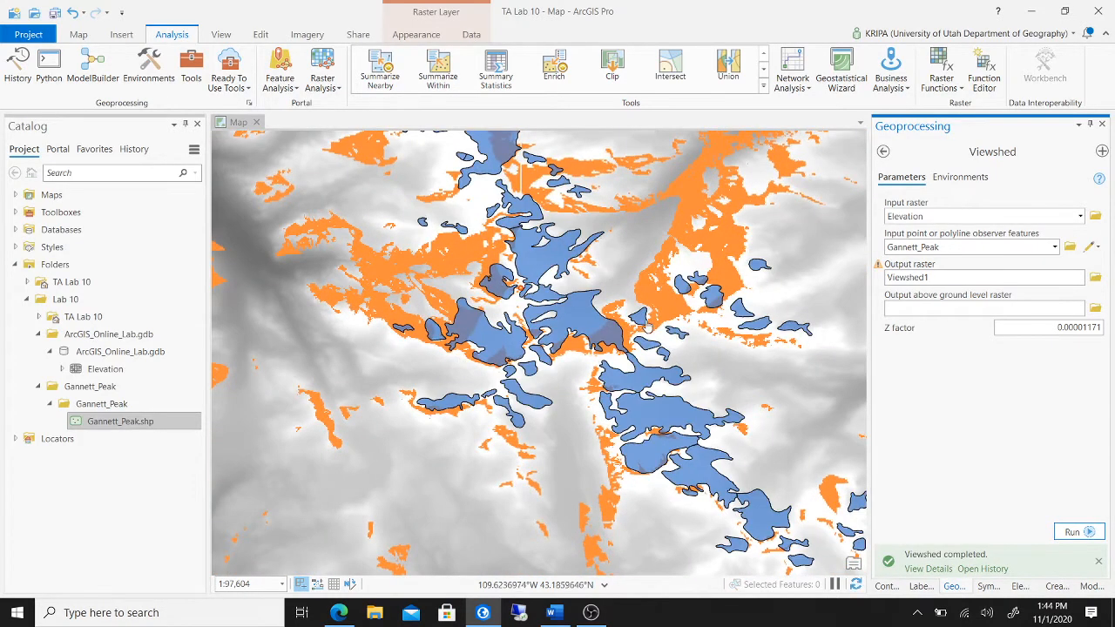
scroll(640, 257, "down", 2)
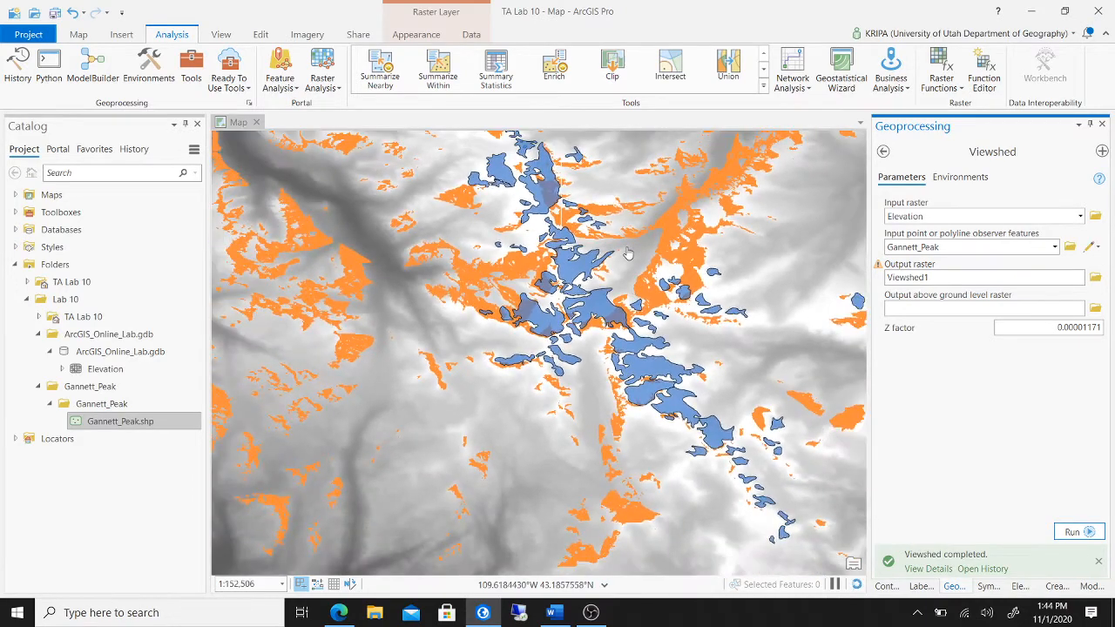
left_click_drag(627, 252, 588, 298)
scroll(588, 298, "down", 4)
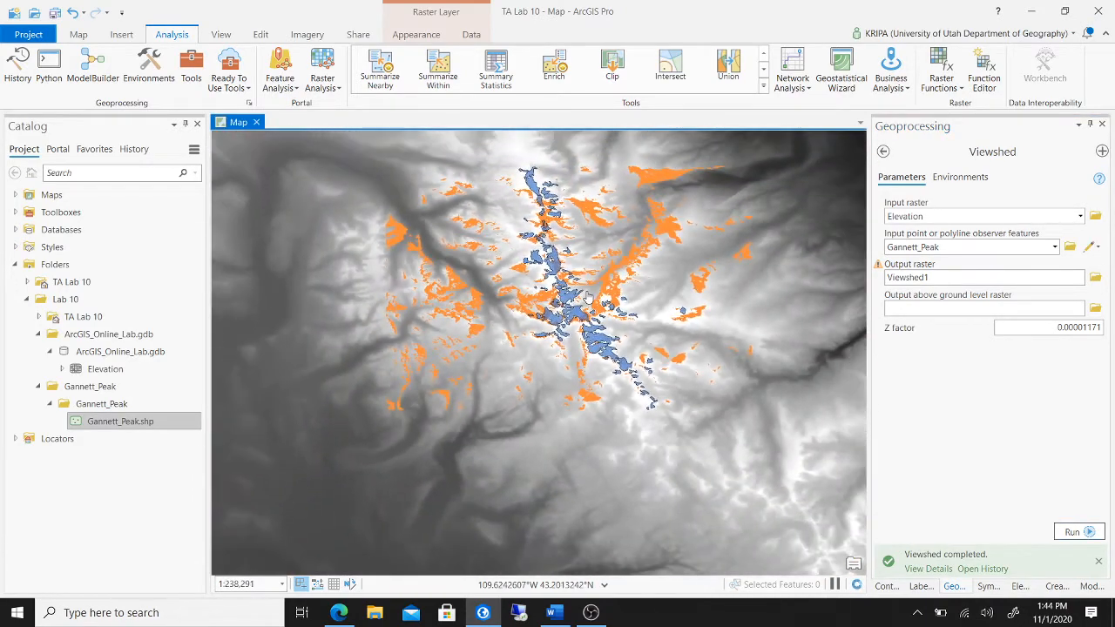
- Move Gannett_Peak to the top of the layer list and zoom in centered on its glaciers
left_click(886, 586)
left_click_drag(974, 261, 974, 251)
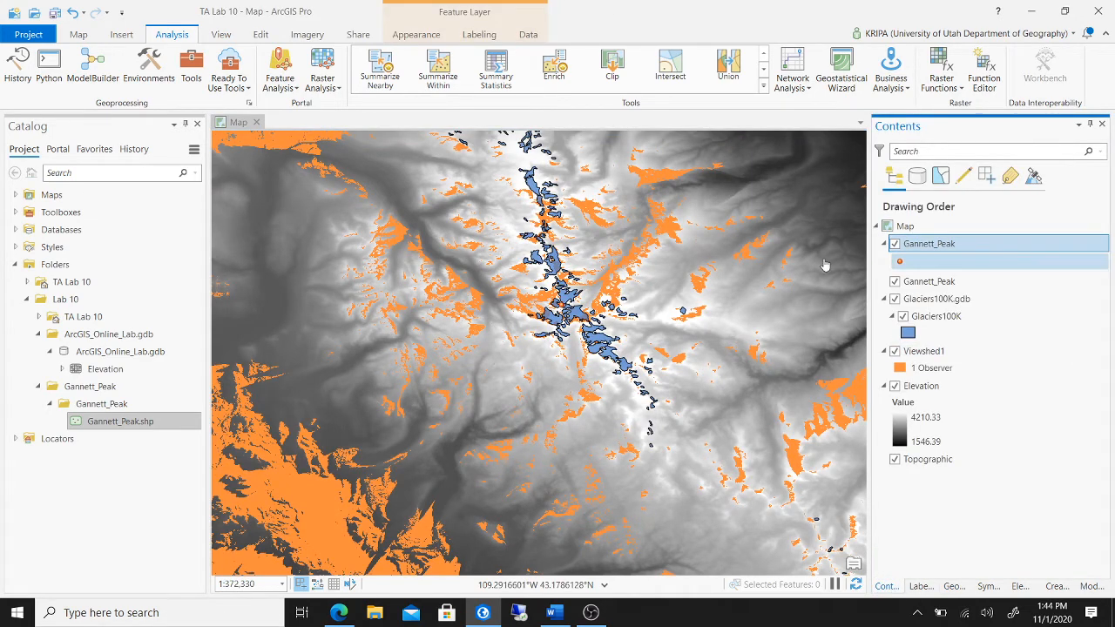
scroll(621, 305, "up", 1)
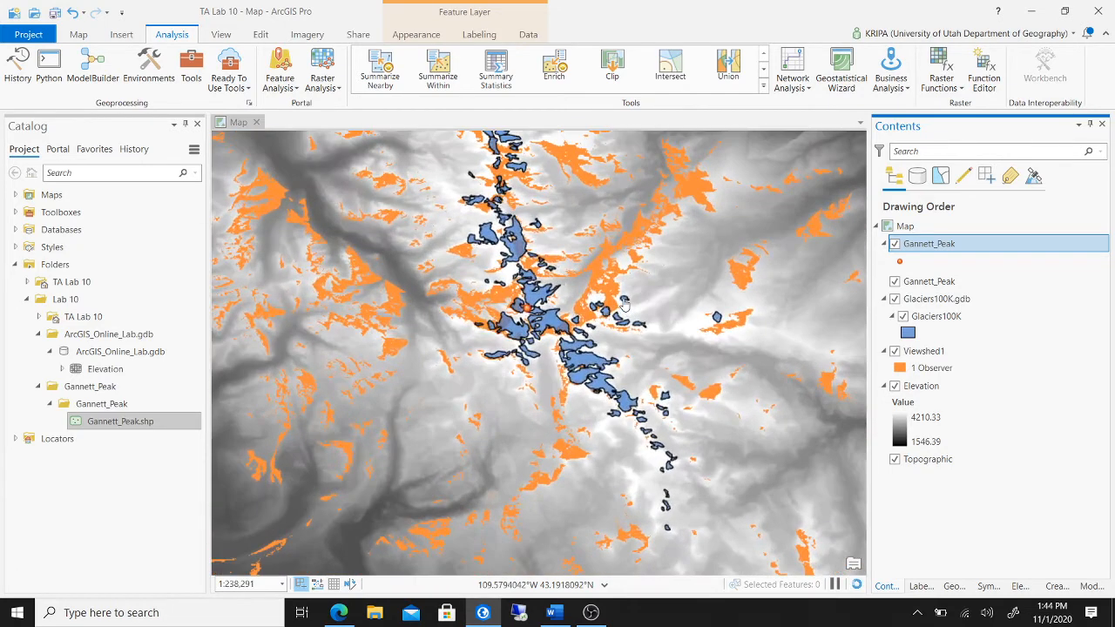
scroll(618, 307, "up", 1)
left_click_drag(555, 299, 641, 299)
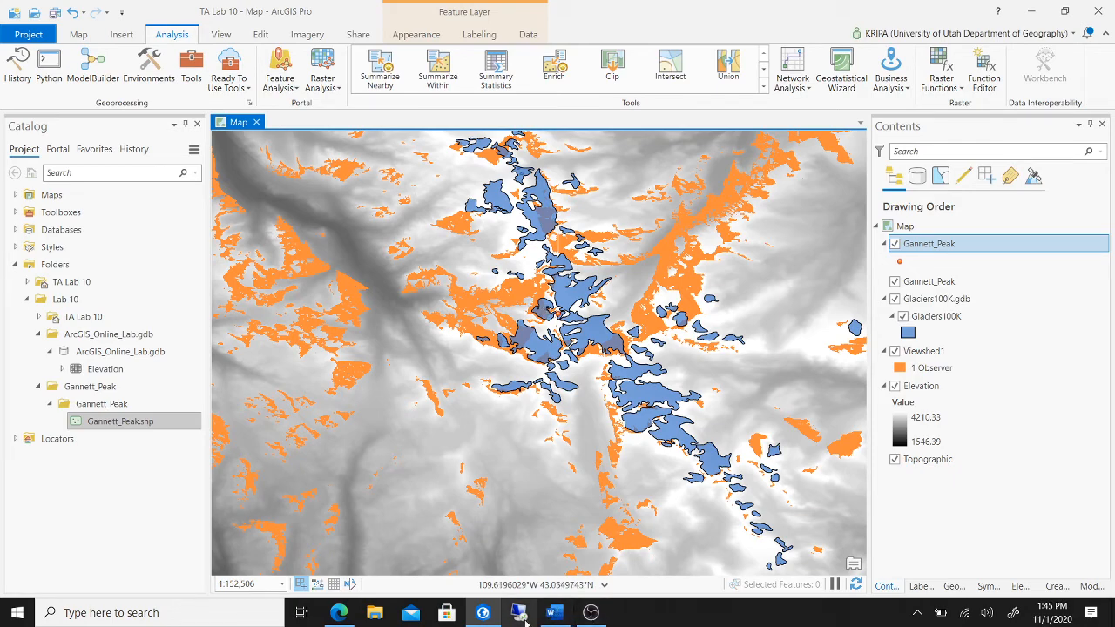
left_click(551, 612)
scroll(588, 469, "down", 3)
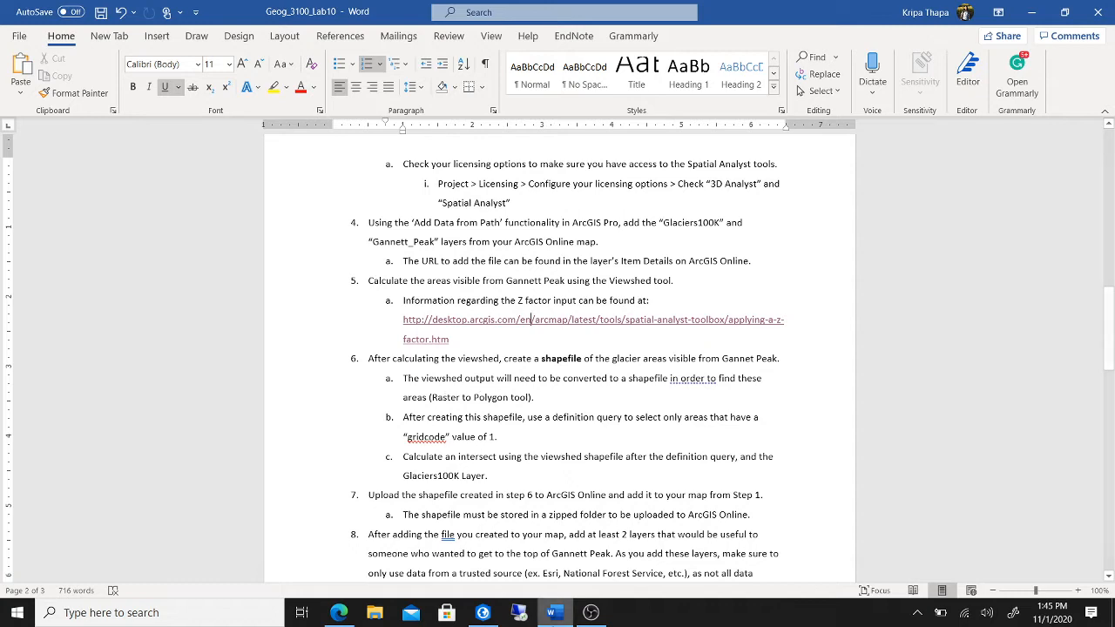
left_click(483, 612)
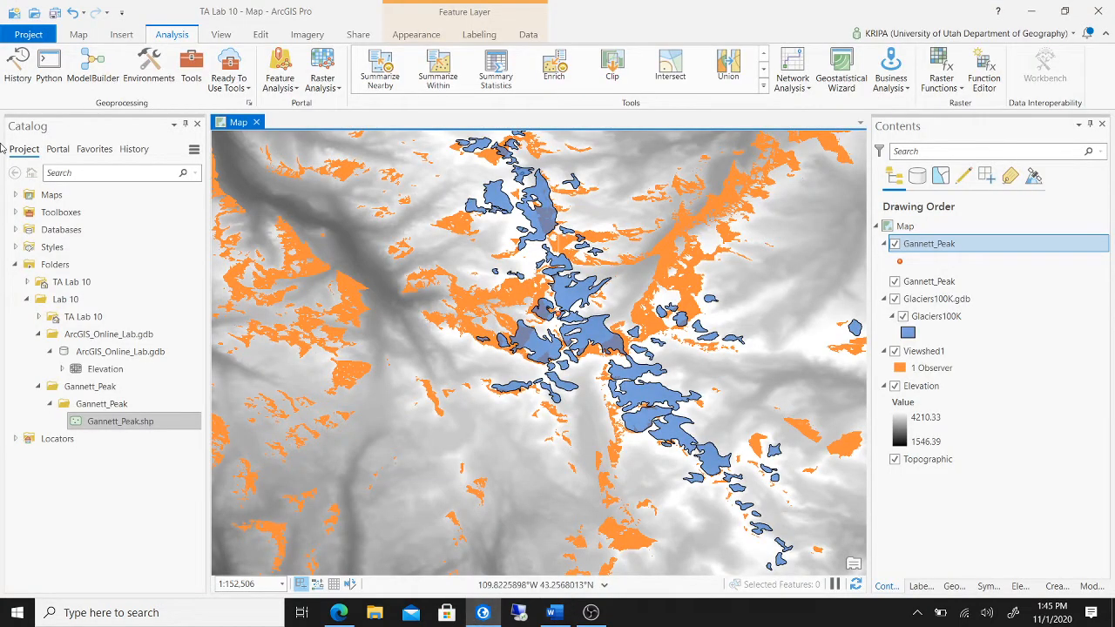
- Find the Raster to Polygon tool by searching 'Raster to Po'
left_click(190, 71)
left_click_drag(946, 147, 894, 153)
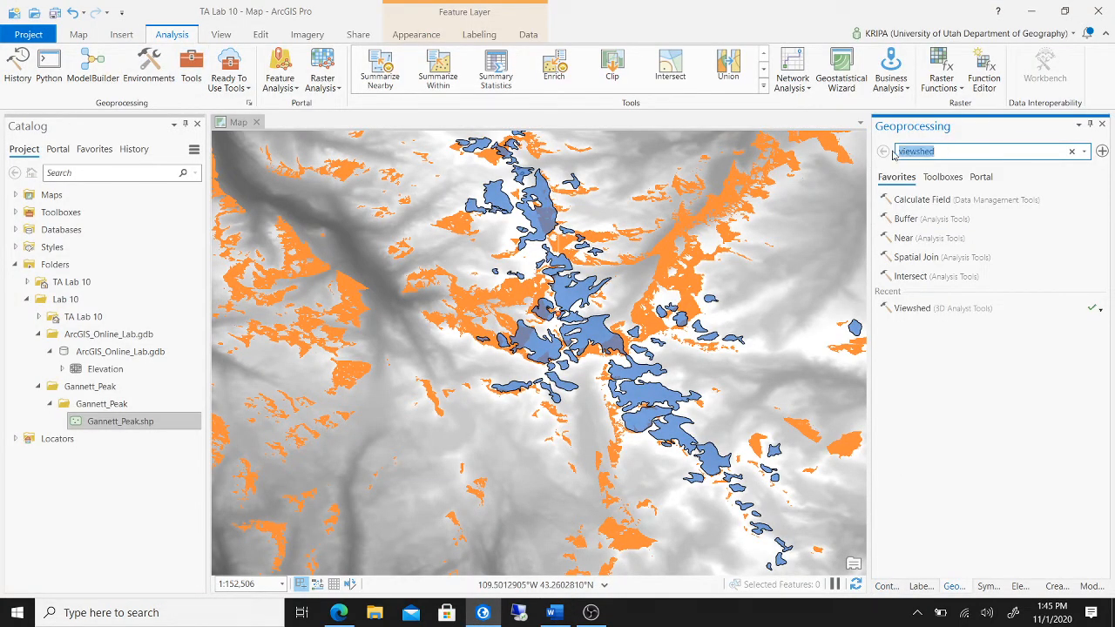
type("Raster to Pol")
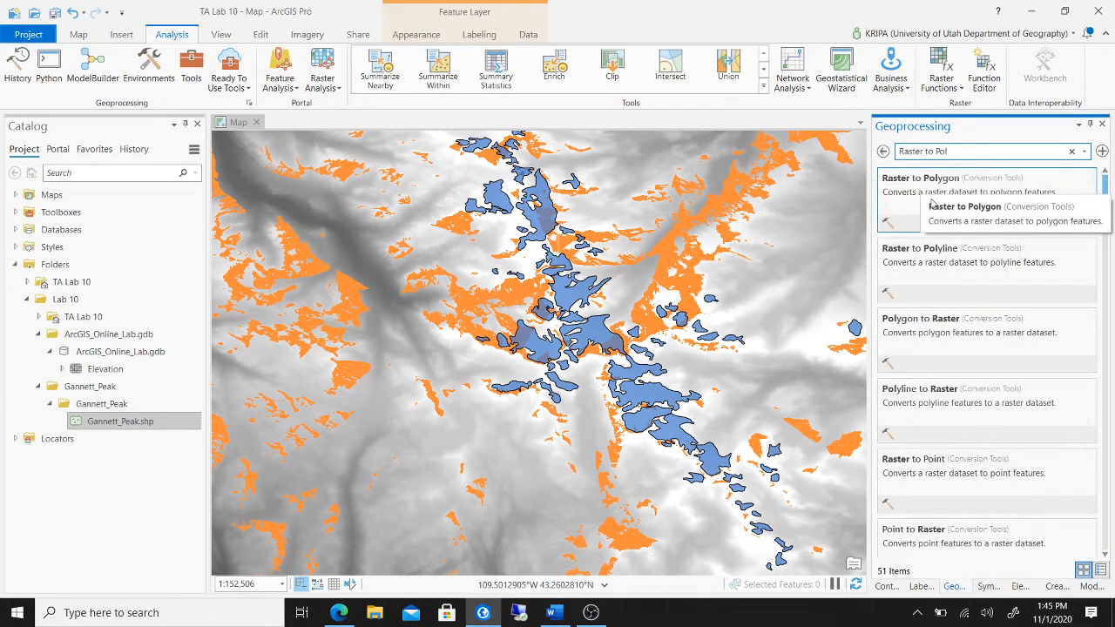
left_click(934, 200)
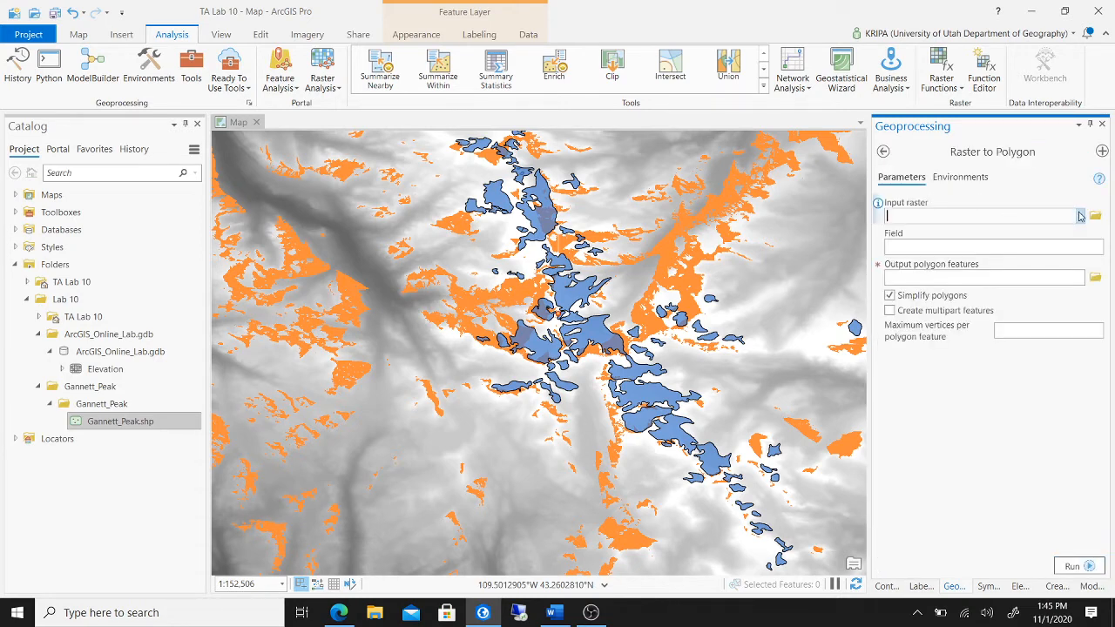
- Convert Viewshed1 to polygons with output named GlacierViewshed
left_click(1080, 216)
left_click(1013, 233)
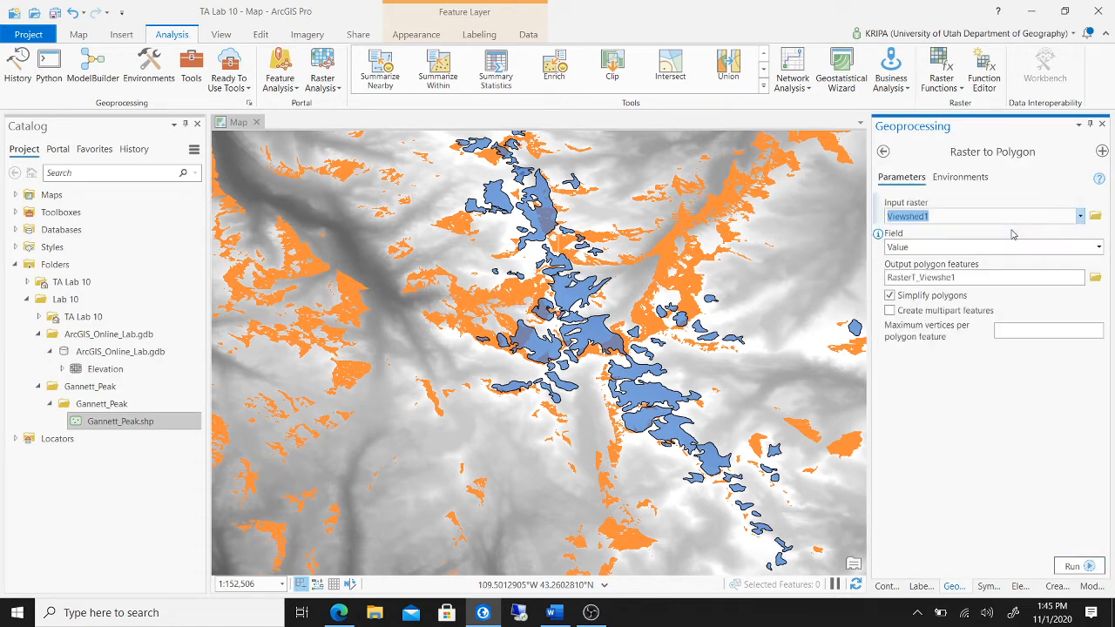
left_click(1010, 277)
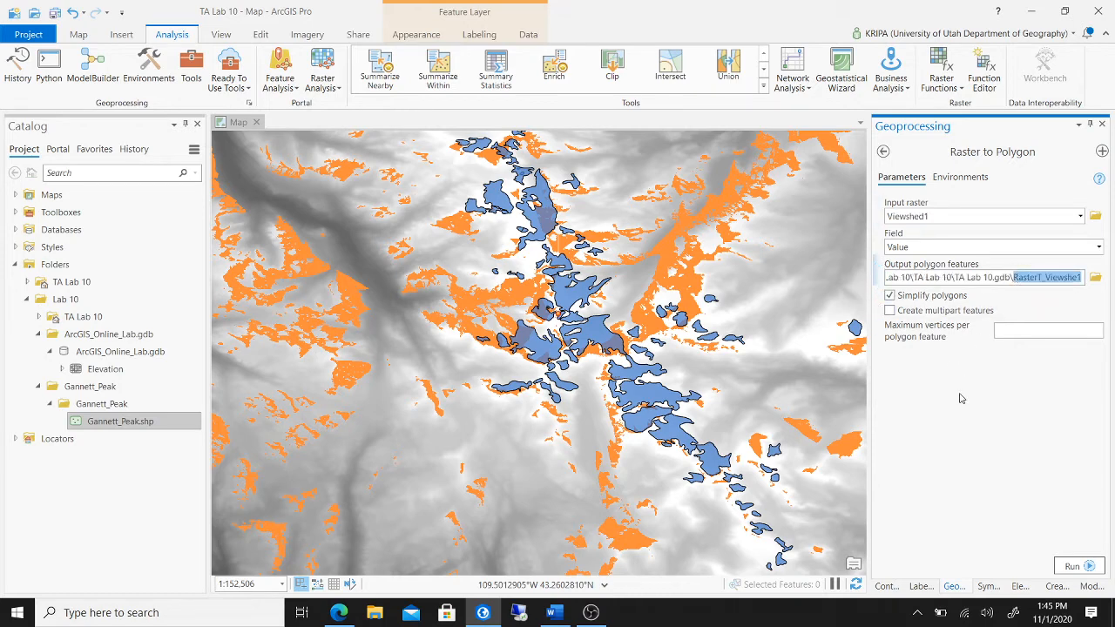
key("BackSpace")
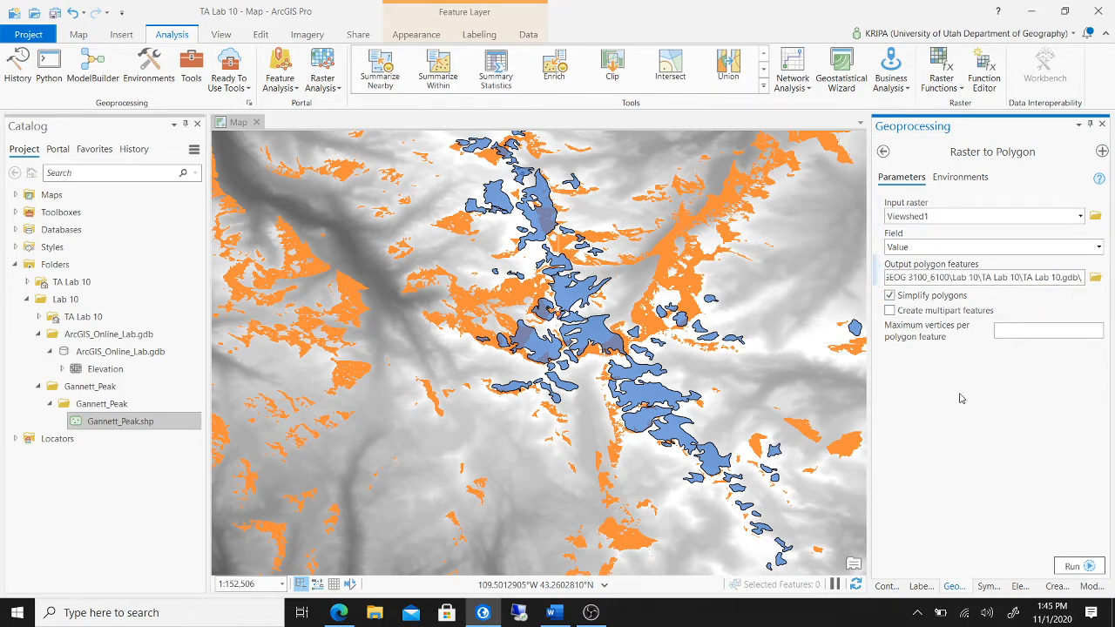
type("Glacier")
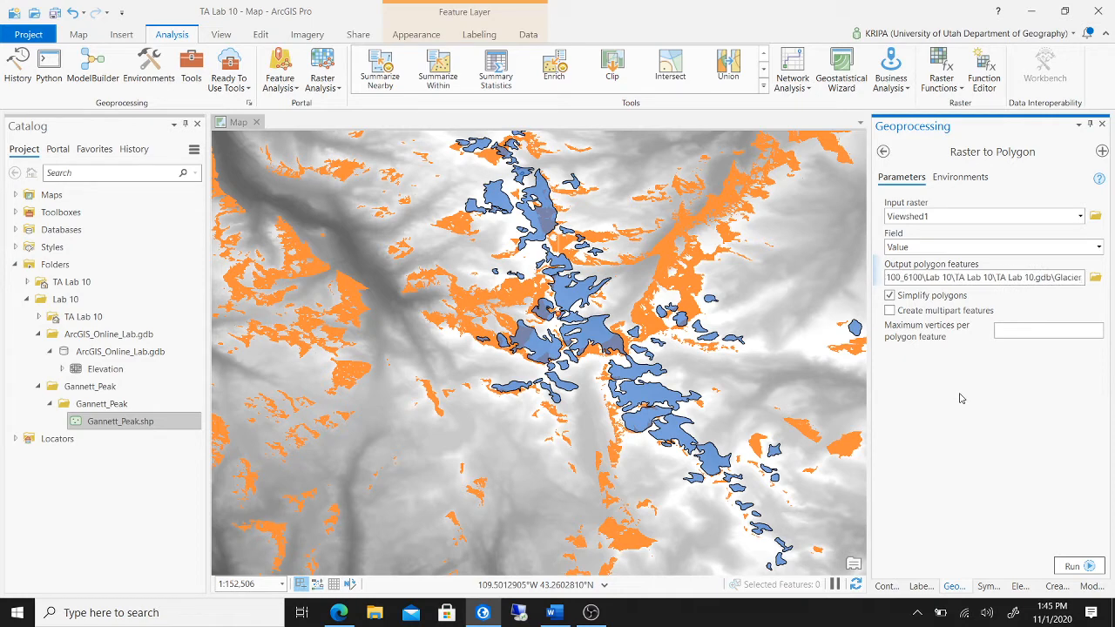
type("Viewshed")
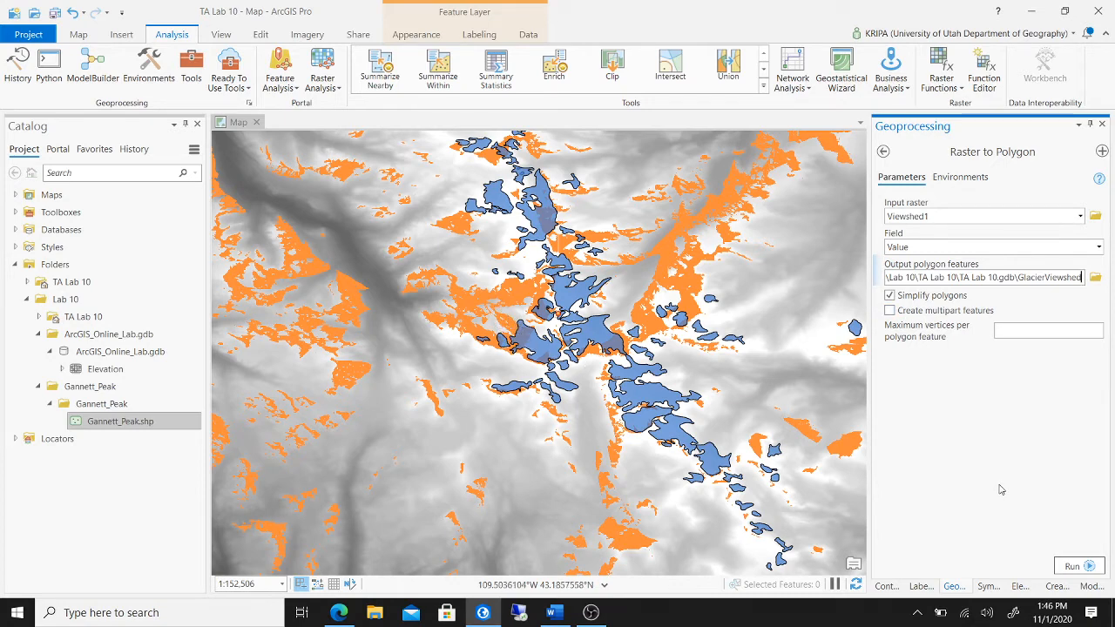
left_click(1072, 567)
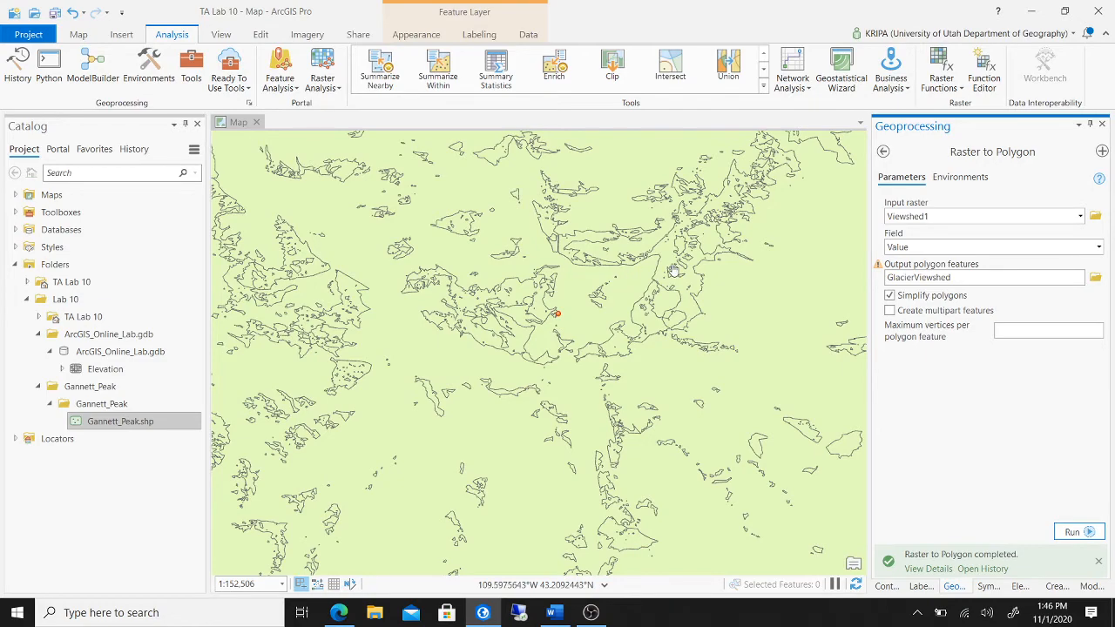
- Open the GlacierViewshed symbology, trying and undoing a hollow black outline
scroll(673, 271, "down", 3)
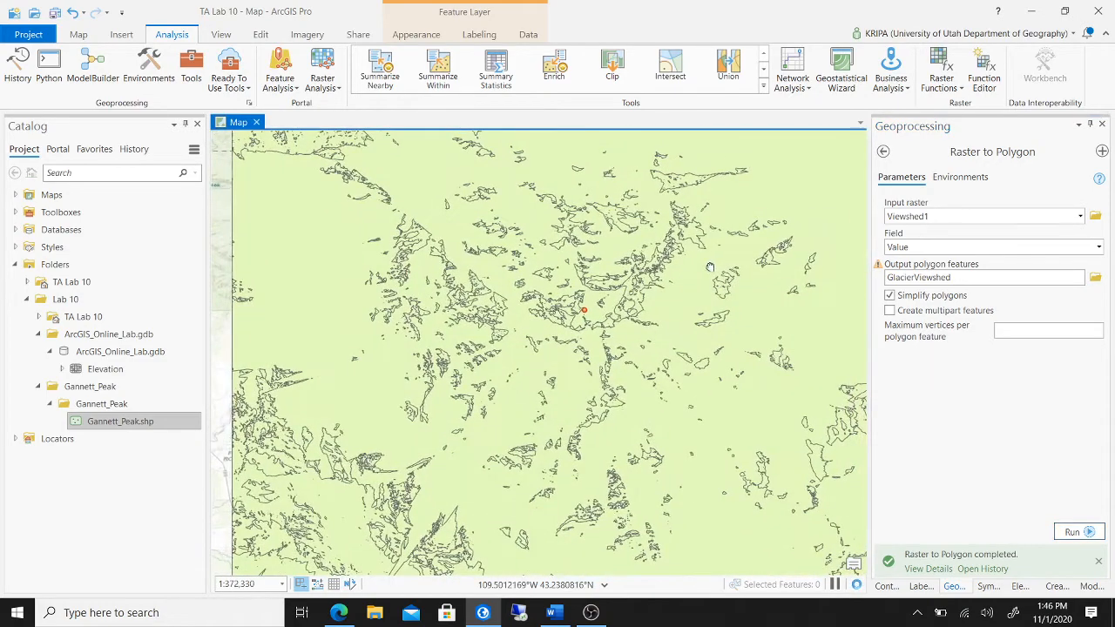
scroll(710, 267, "down", 2)
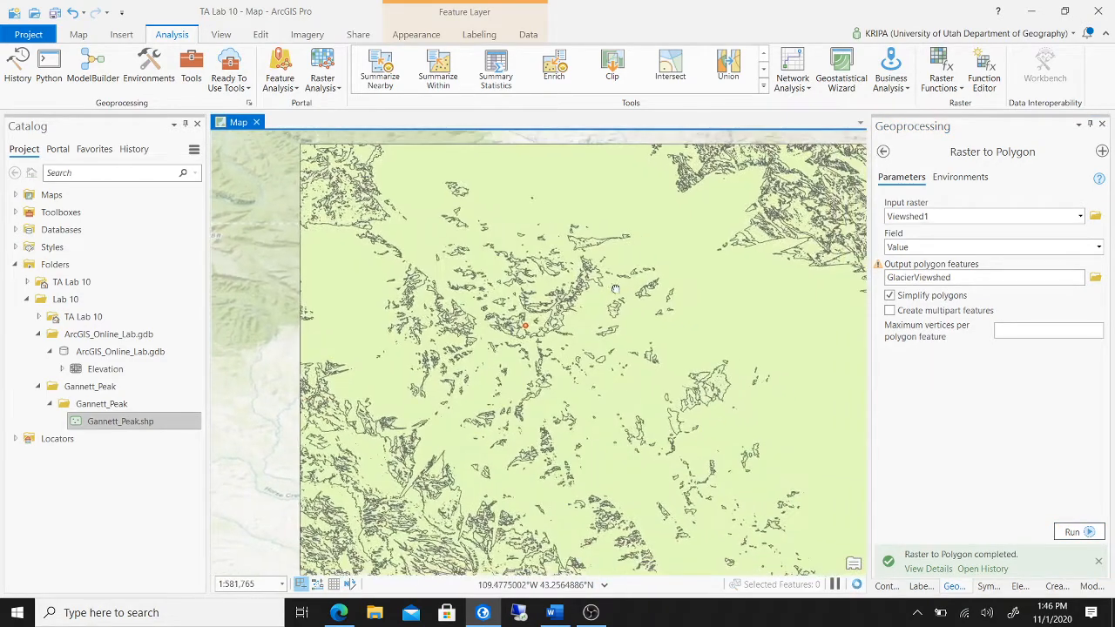
left_click(883, 585)
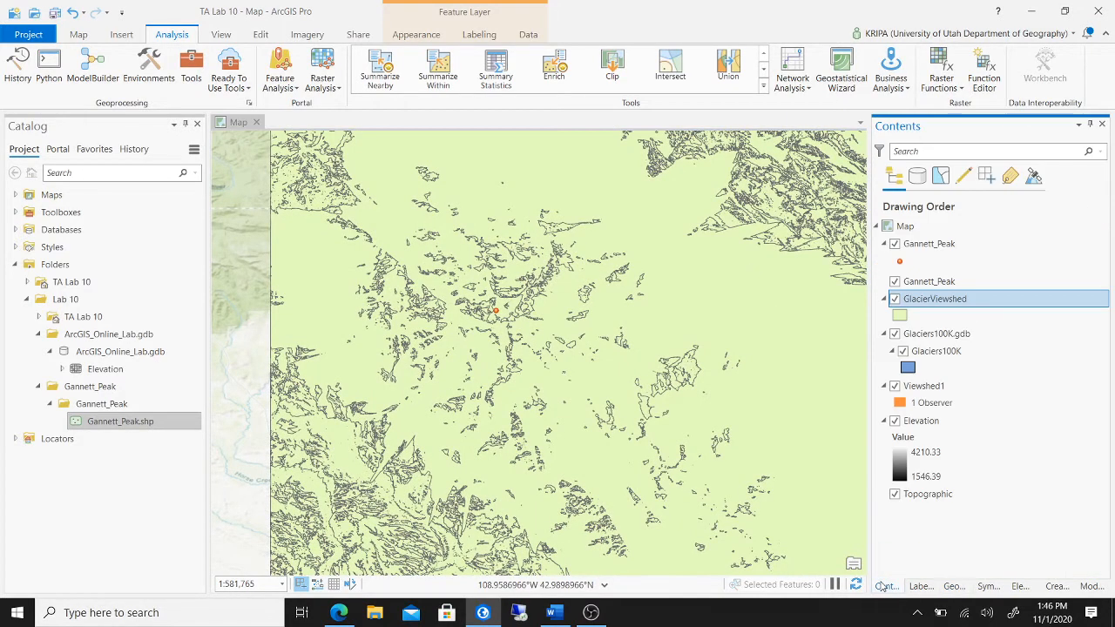
left_click(903, 315)
left_click(949, 297)
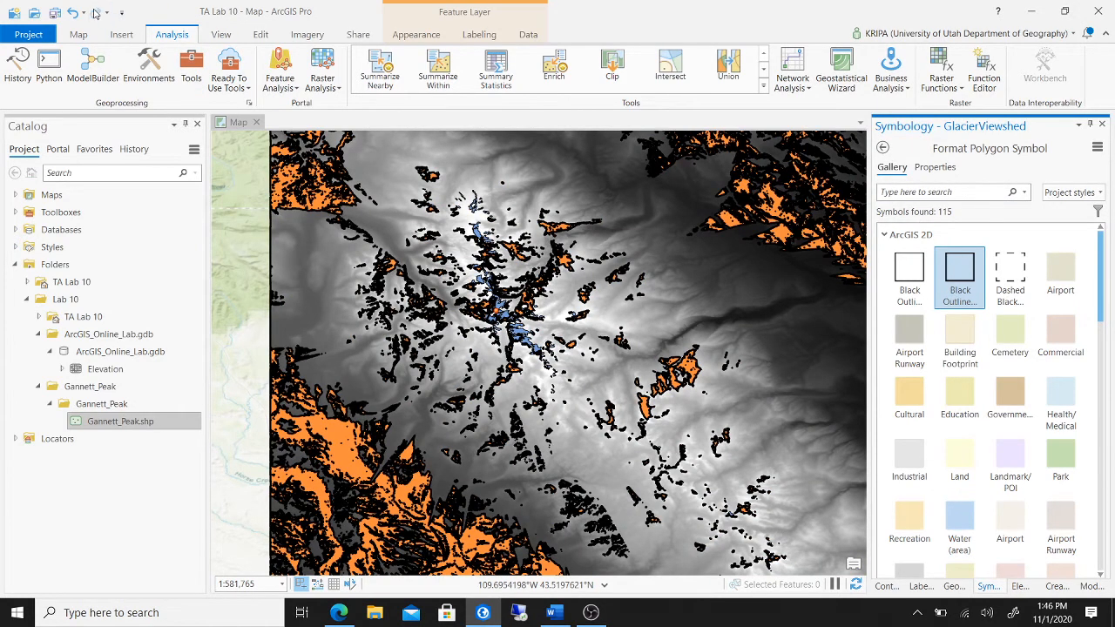
left_click(72, 15)
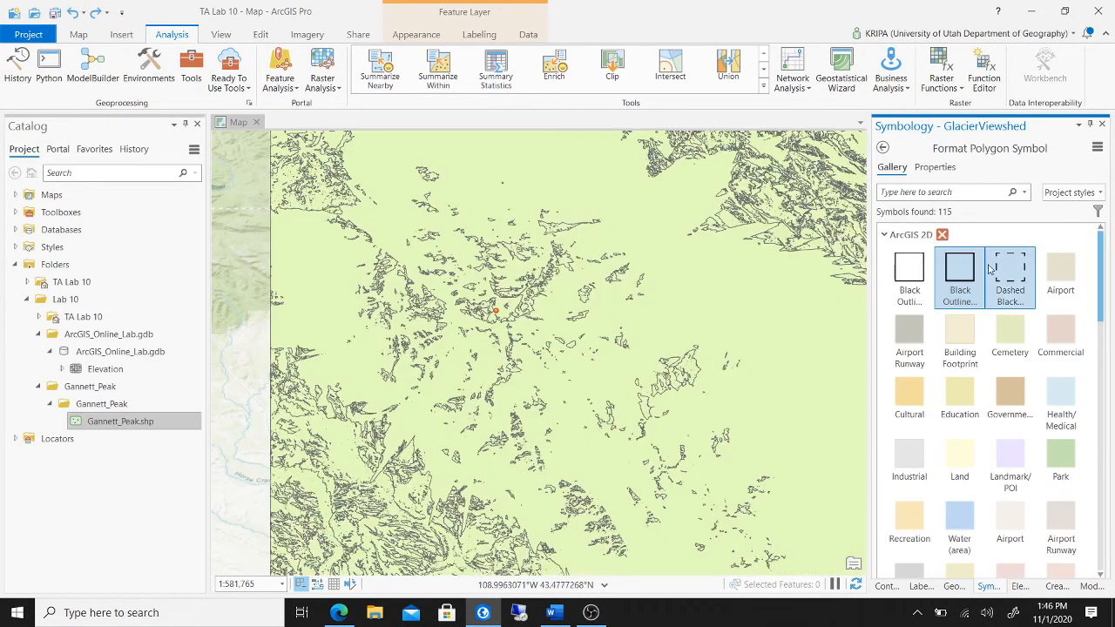
left_click(940, 167)
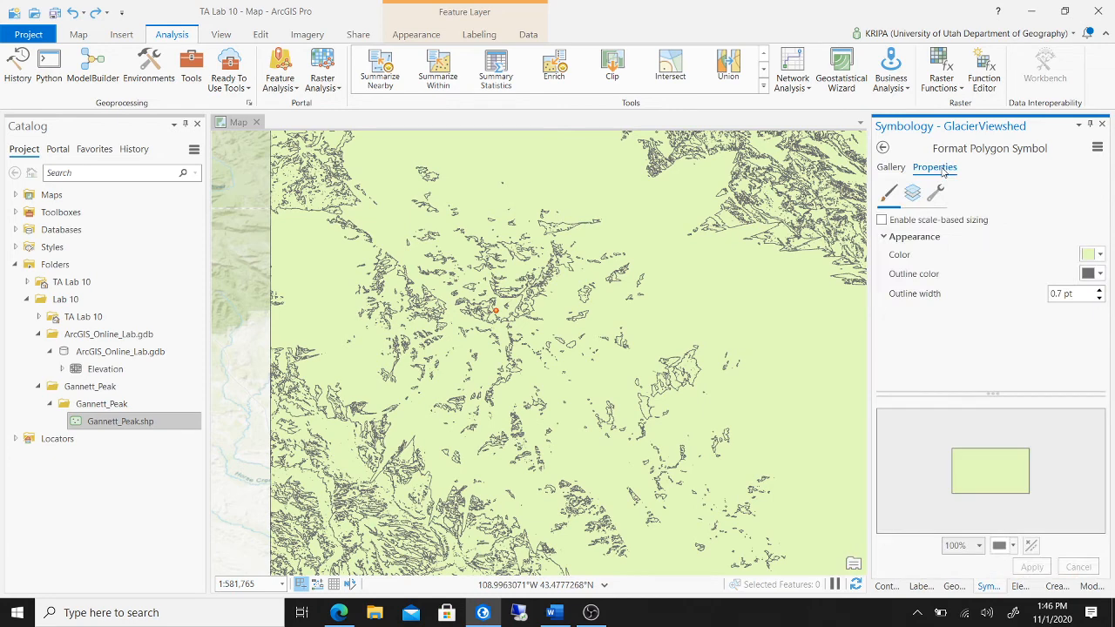
left_click(884, 150)
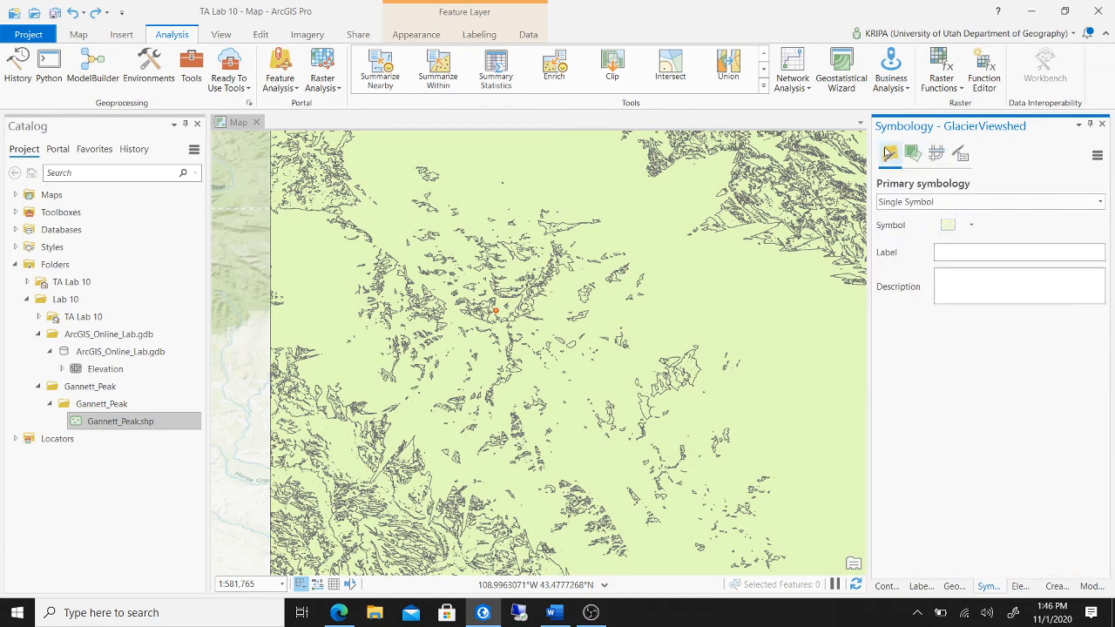
- Symbolize GlacierViewshed with Unique Values on the gridcode field
left_click(1100, 203)
scroll(1095, 204, "up", 3)
left_click(1019, 281)
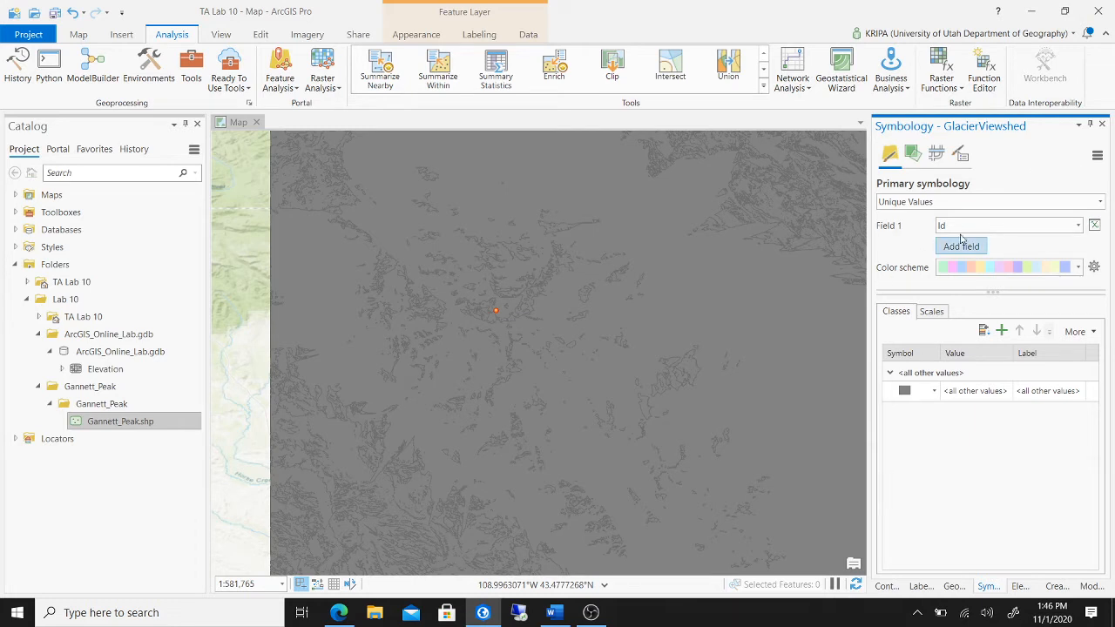
left_click(1078, 227)
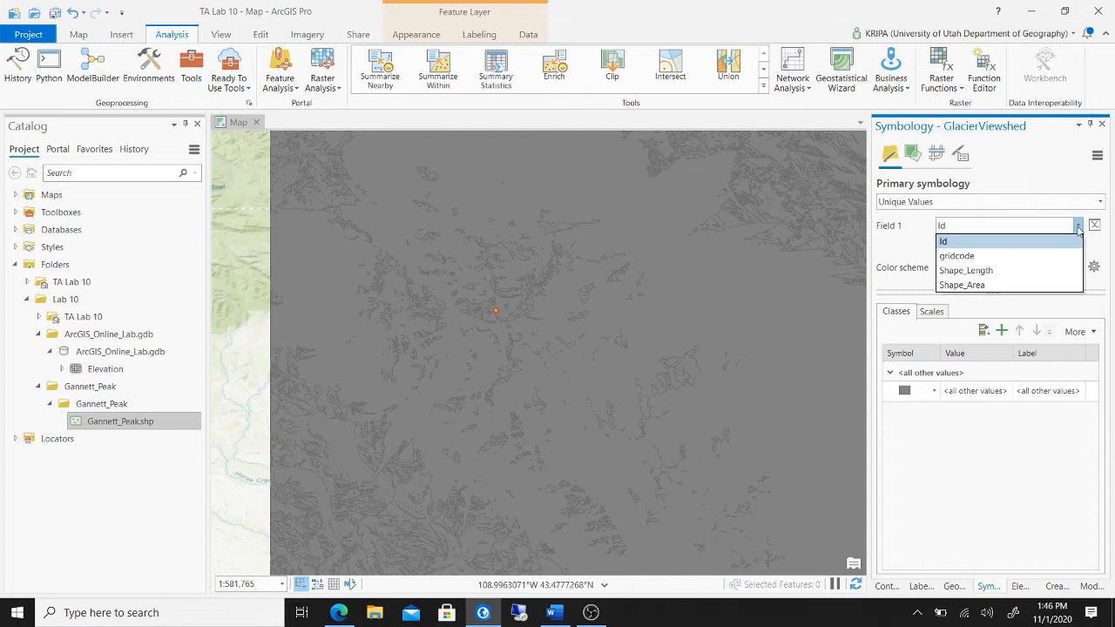
left_click(1027, 255)
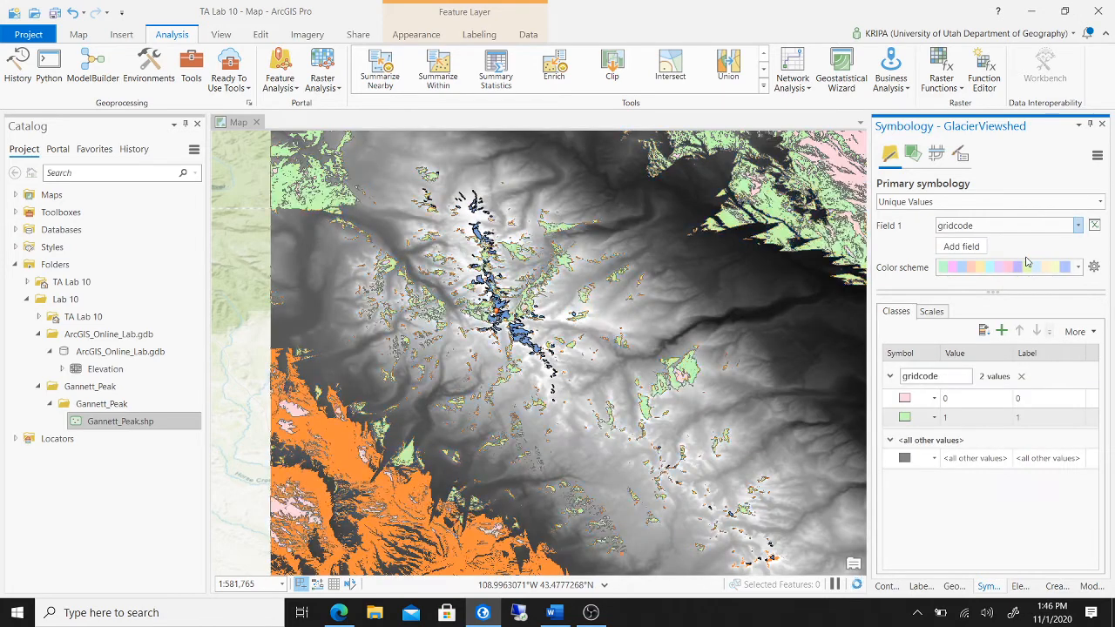
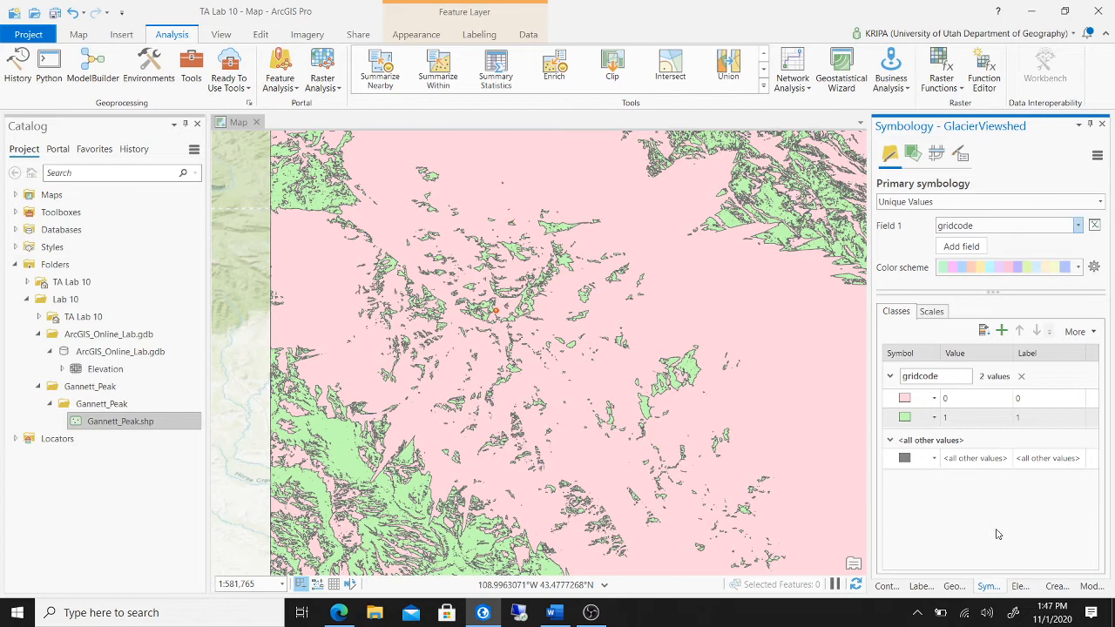
- Remove the <all other values> class from GlacierViewshed, keeping only gridcode 0 and 1
right_click(980, 459)
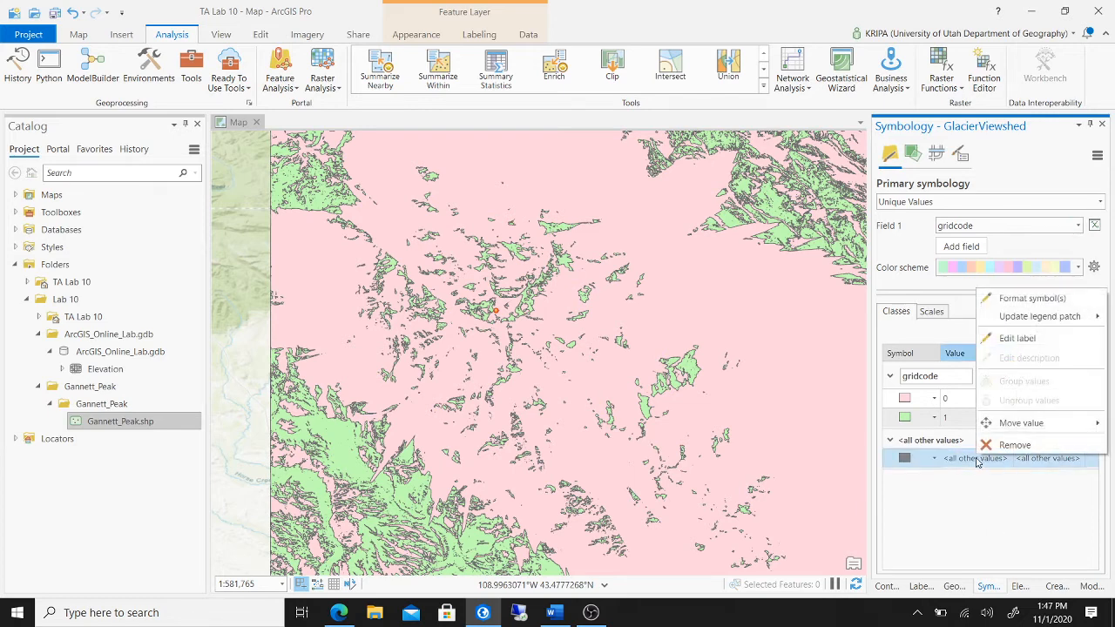
left_click(989, 447)
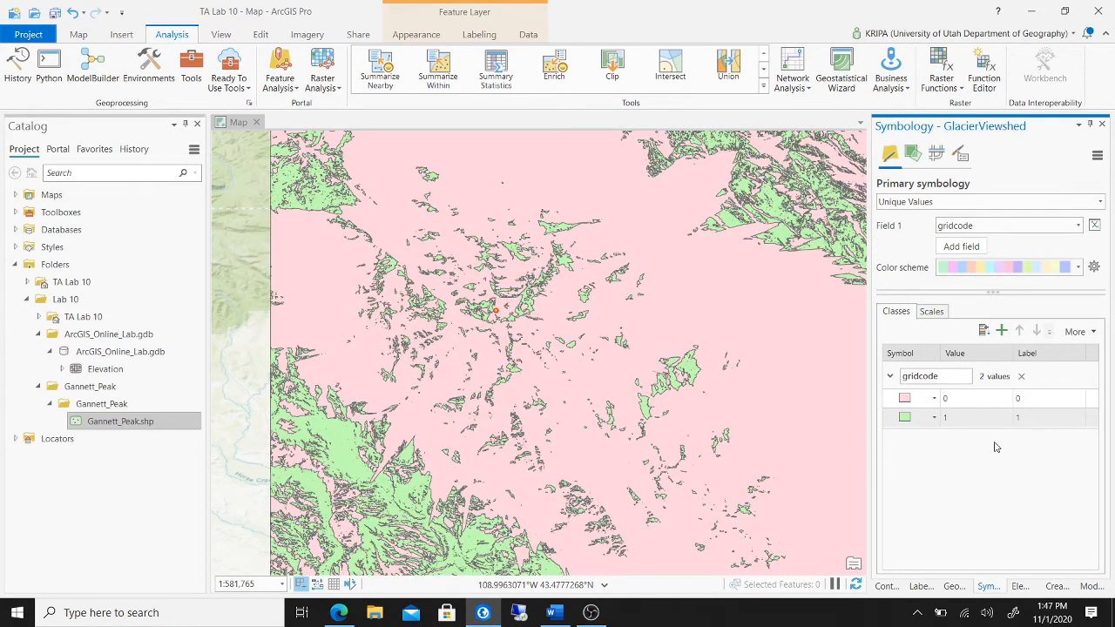
left_click(887, 586)
left_click(554, 613)
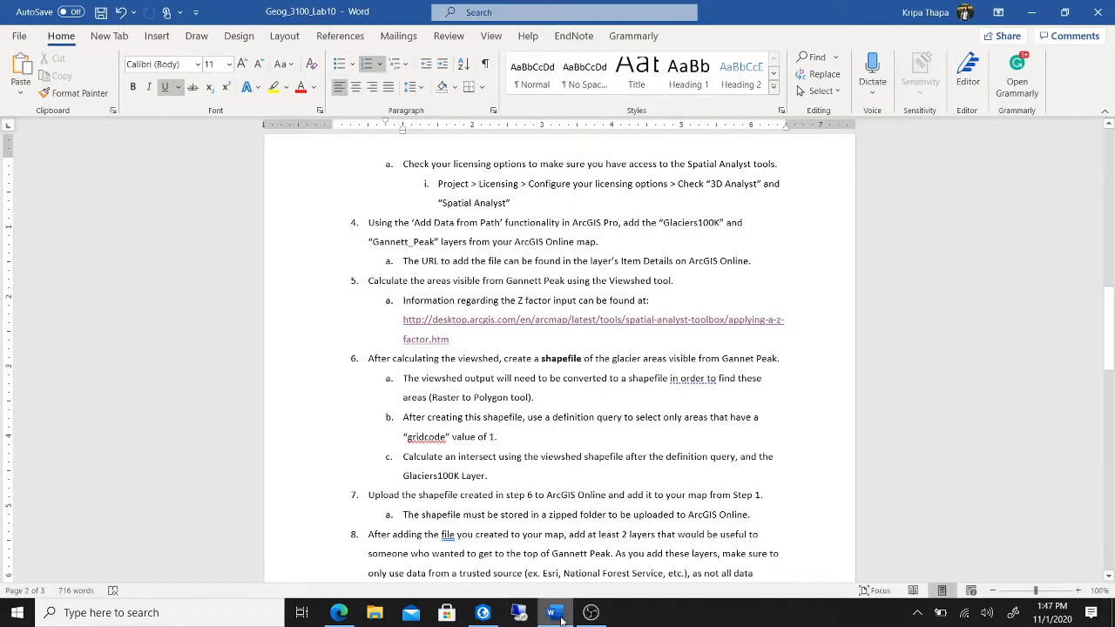
scroll(600, 409, "down", 2)
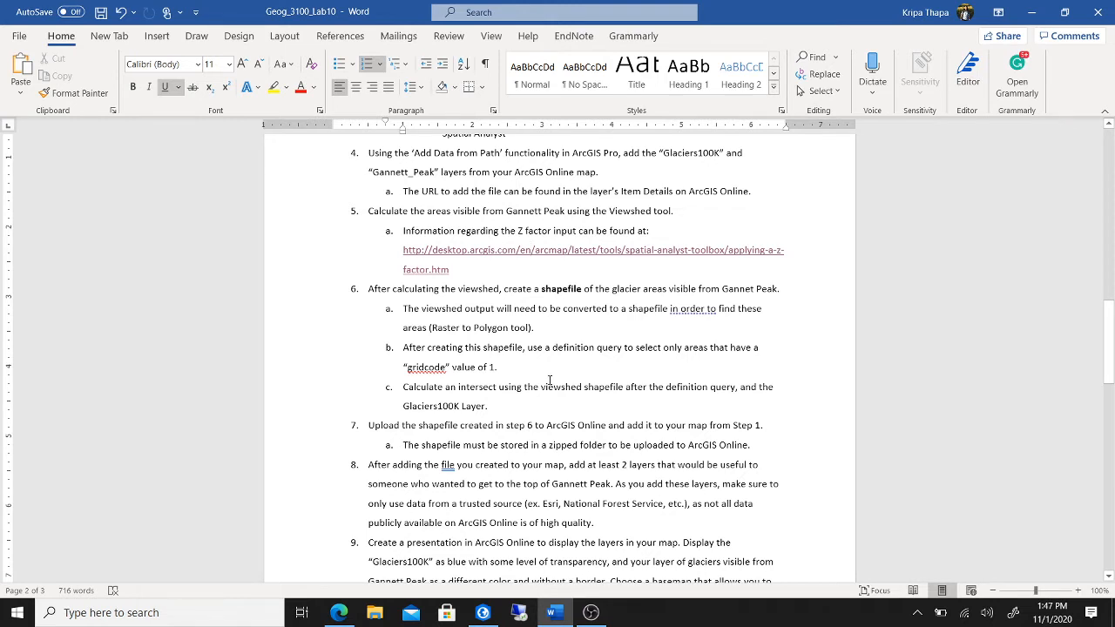
left_click(483, 613)
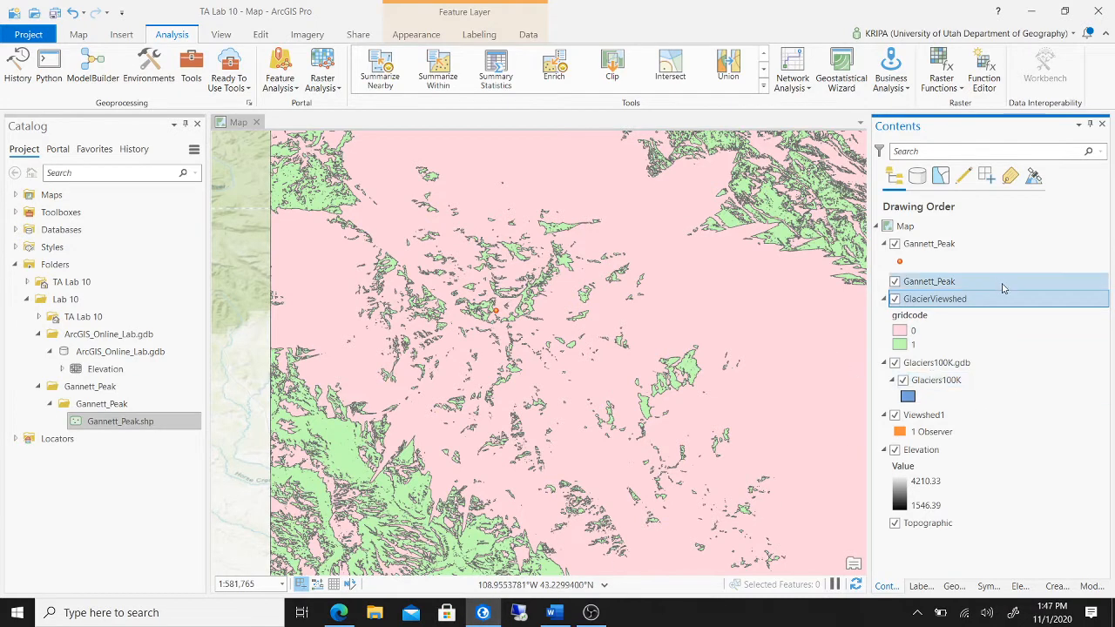
- Add and apply a definition query gridcode = 1 on the GlacierViewshed layer
right_click(985, 304)
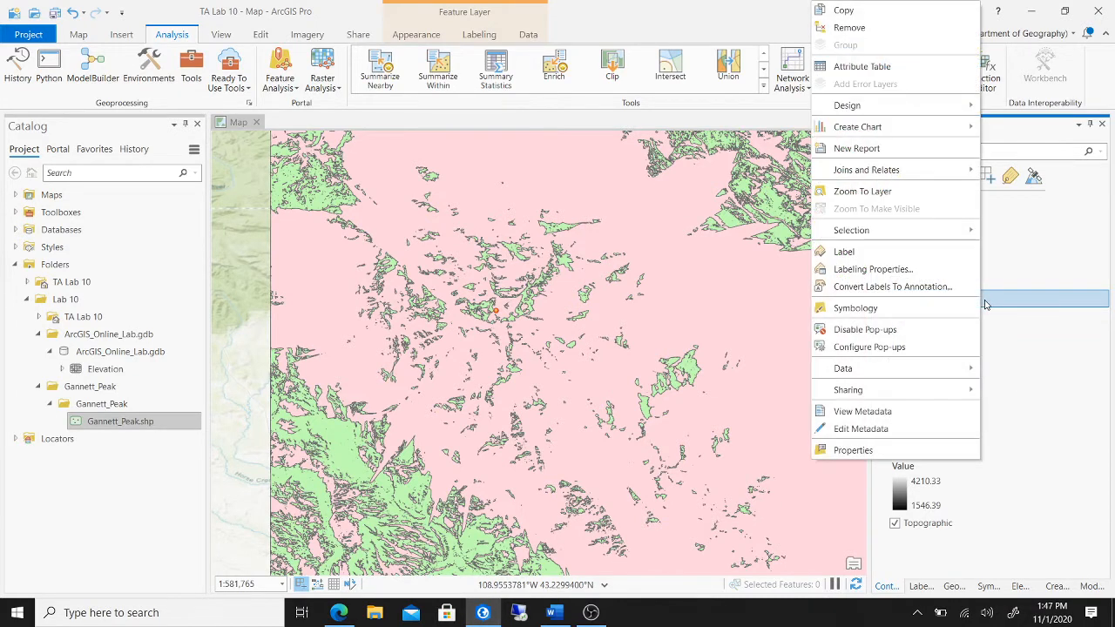
left_click(852, 449)
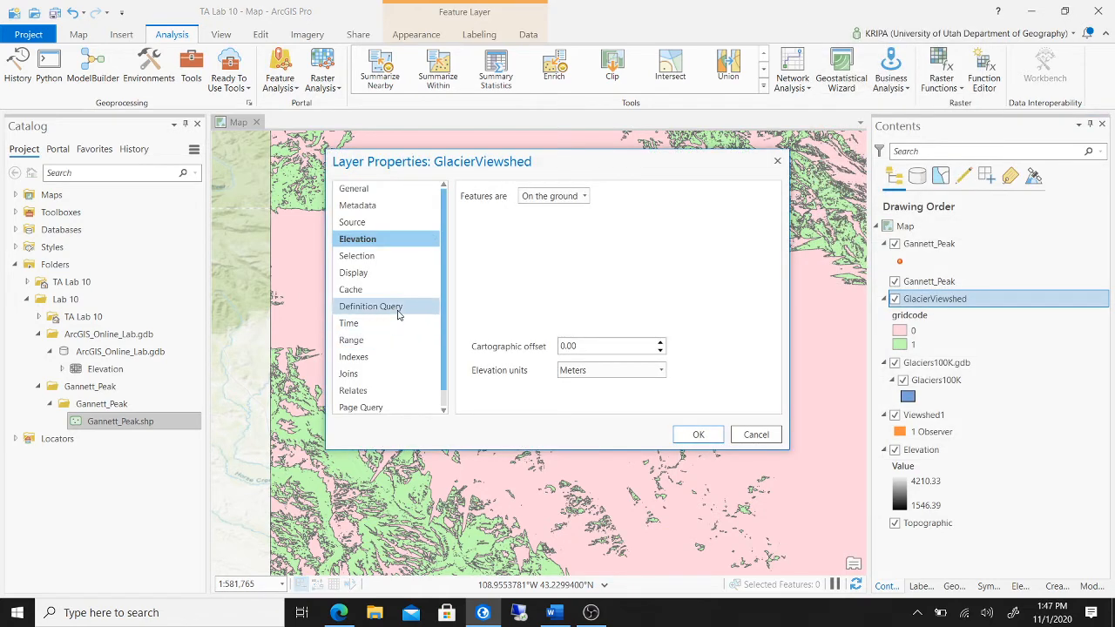
left_click(403, 308)
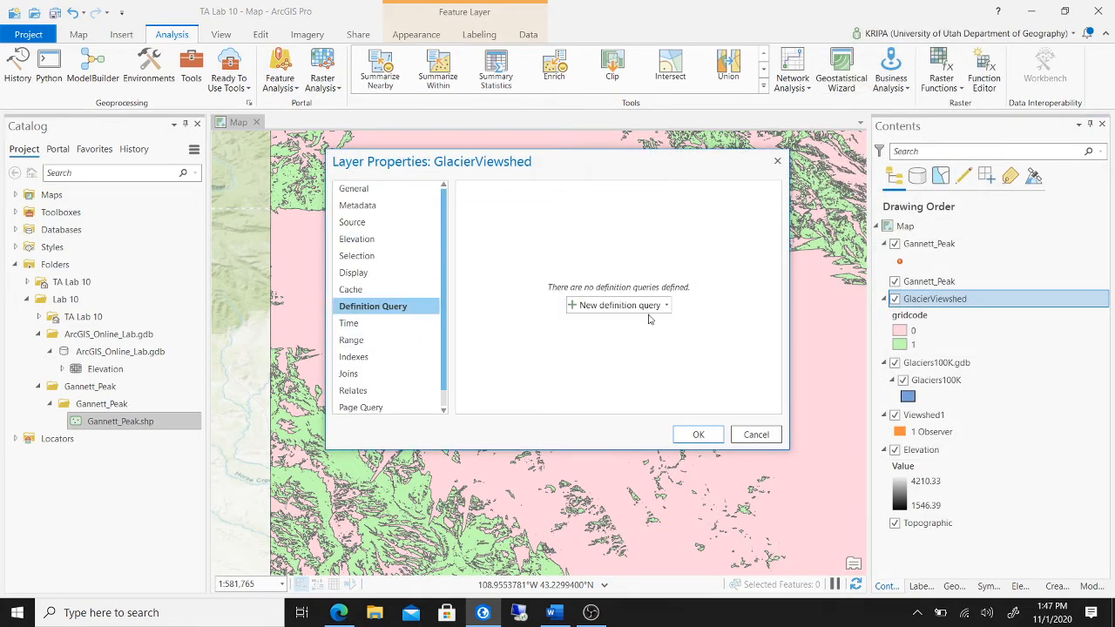
left_click(619, 306)
left_click(600, 261)
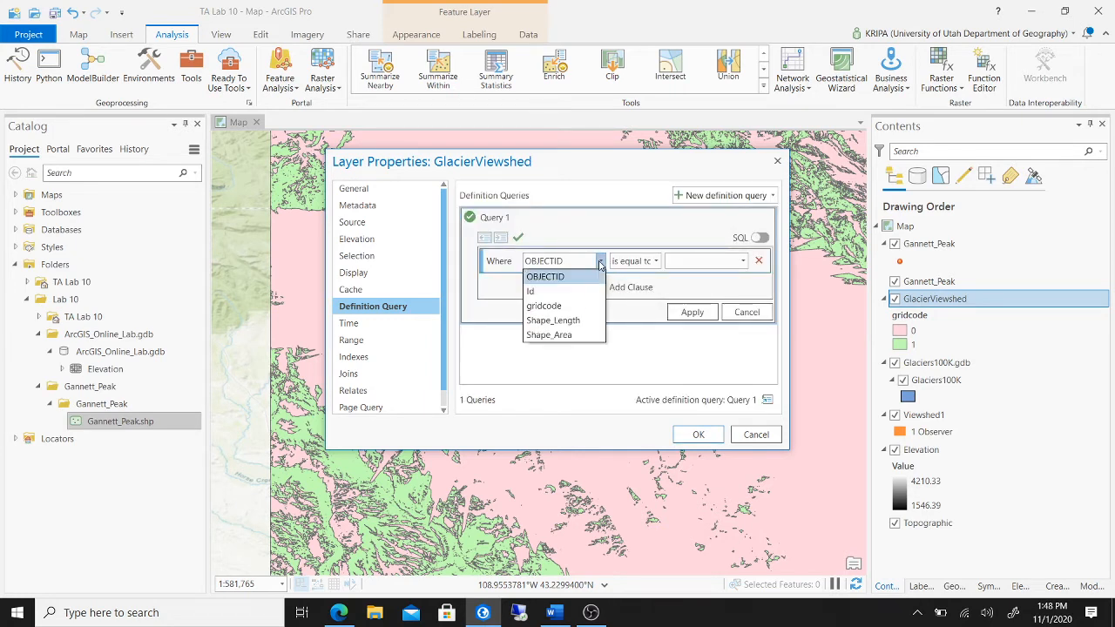
left_click(566, 305)
left_click(744, 261)
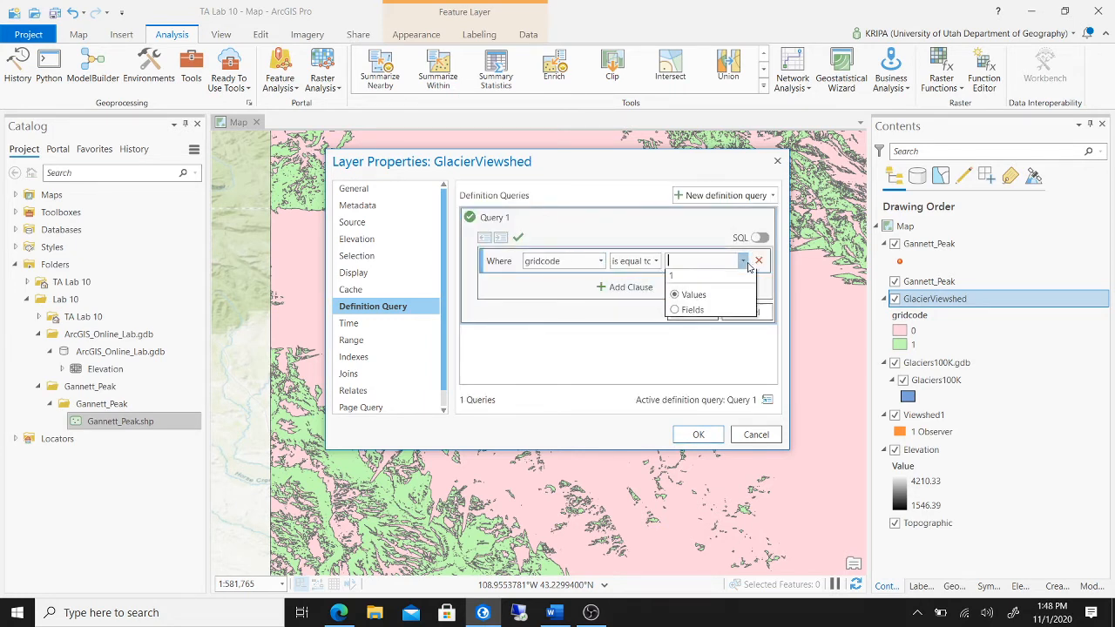
left_click(671, 275)
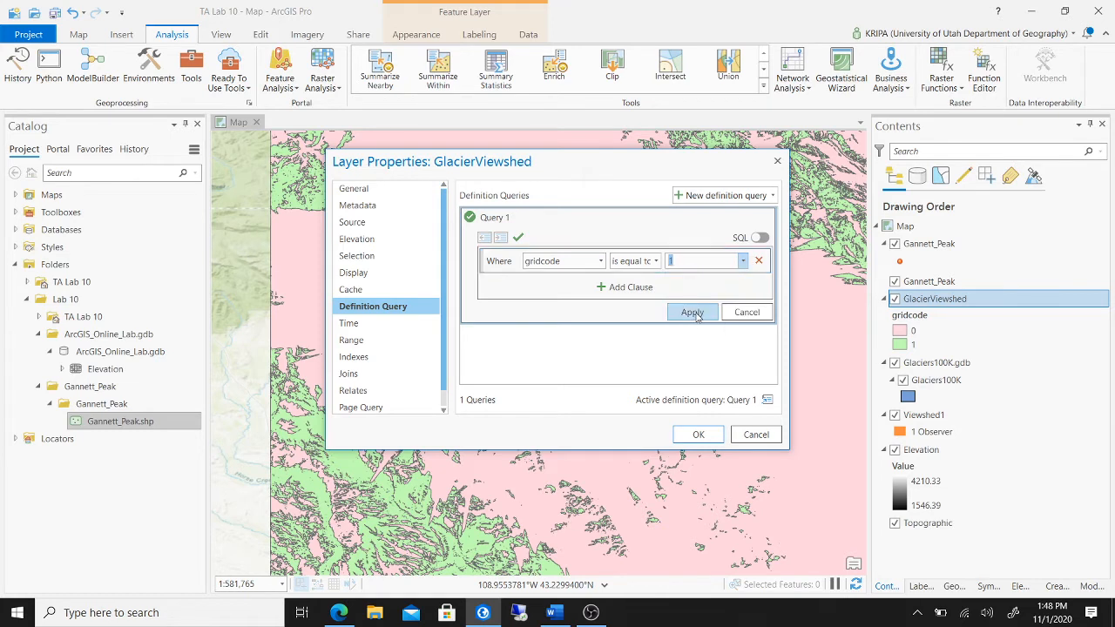
left_click(693, 313)
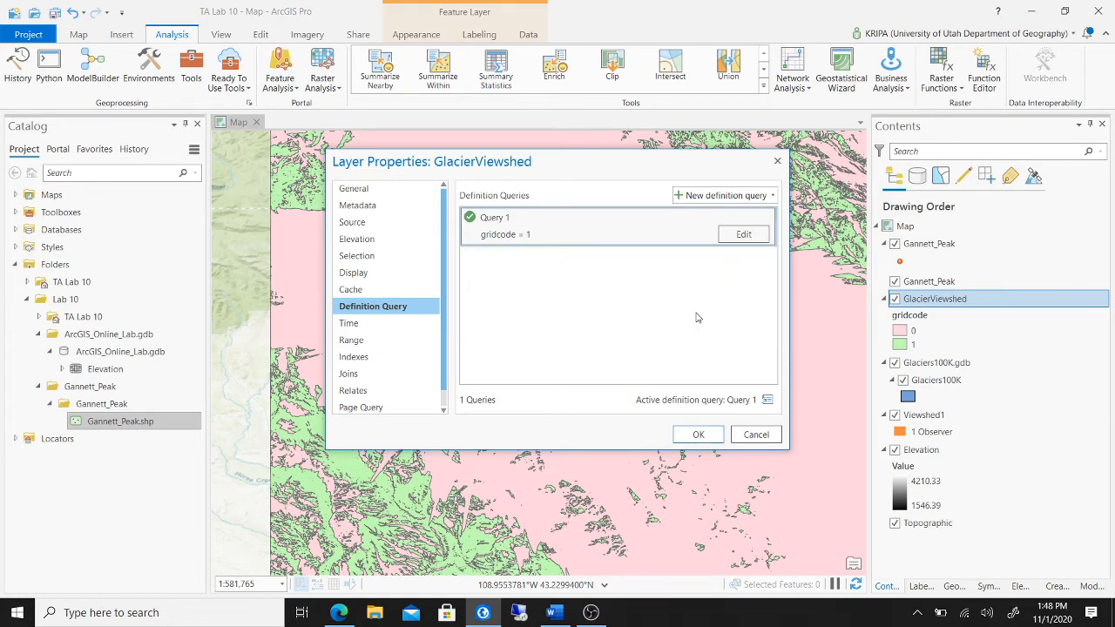
left_click(699, 436)
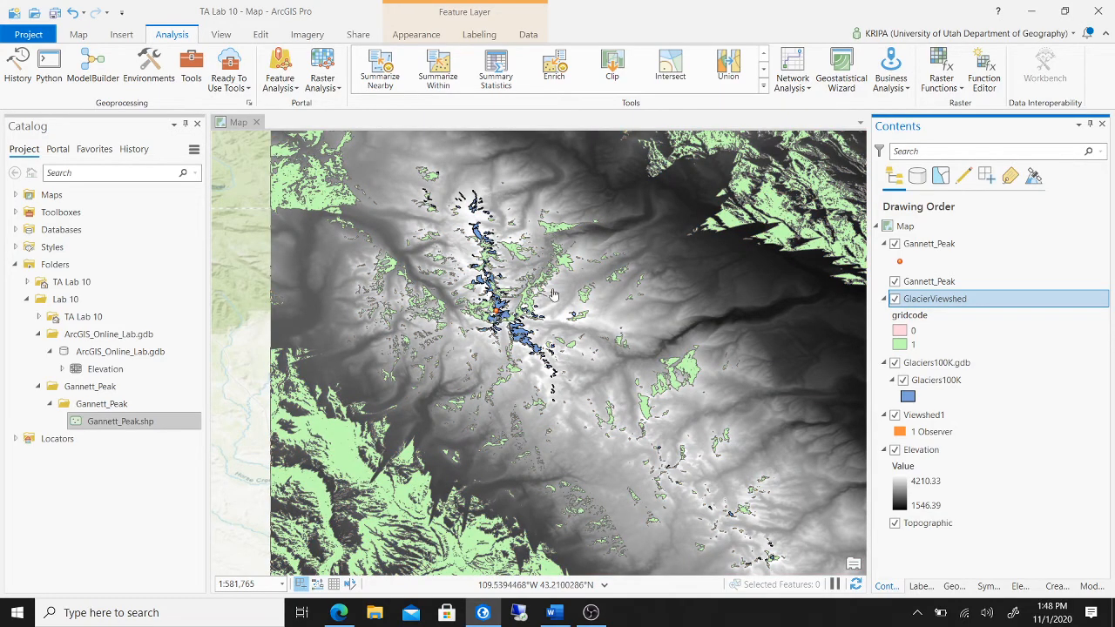
- Save the ArcGIS Pro project and briefly review the Word lab instructions
scroll(555, 295, "up", 3)
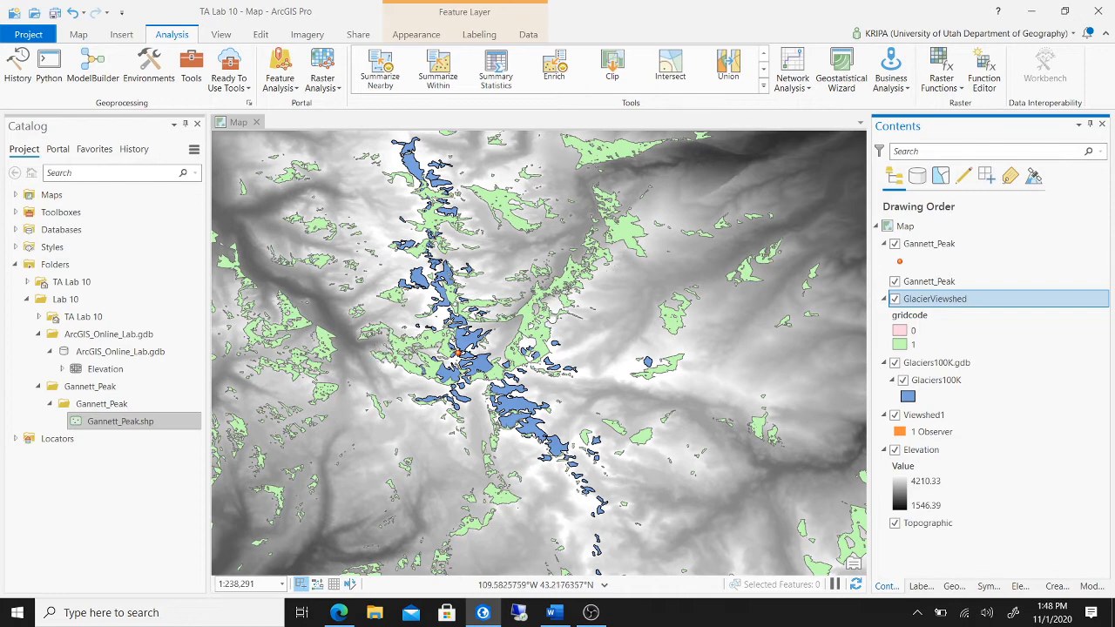
scroll(551, 316, "down", 2)
scroll(550, 316, "down", 2)
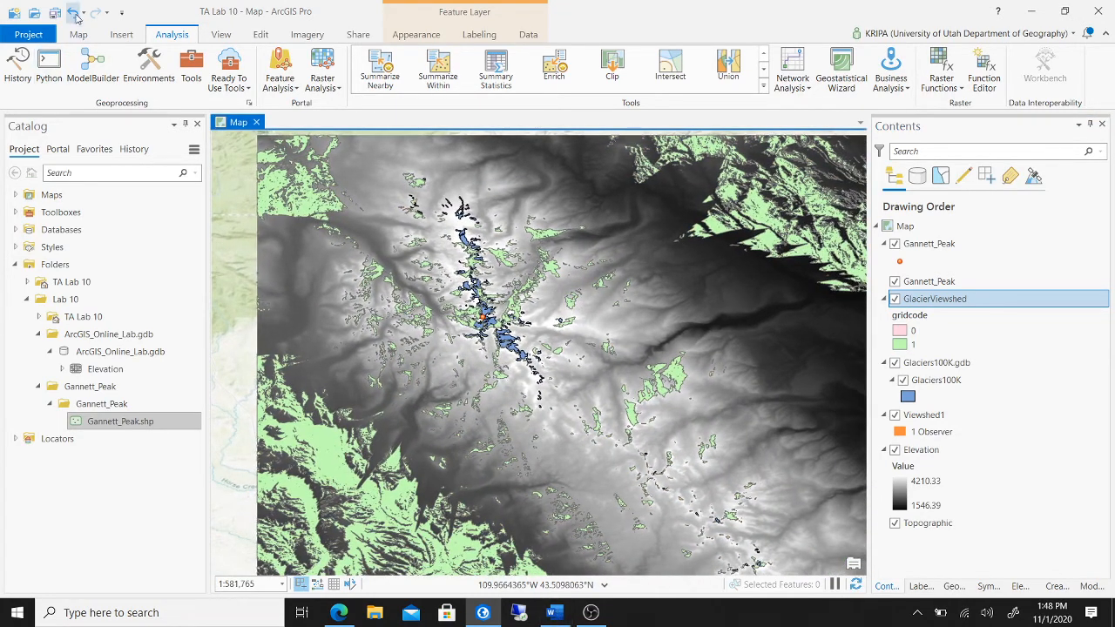
left_click(57, 12)
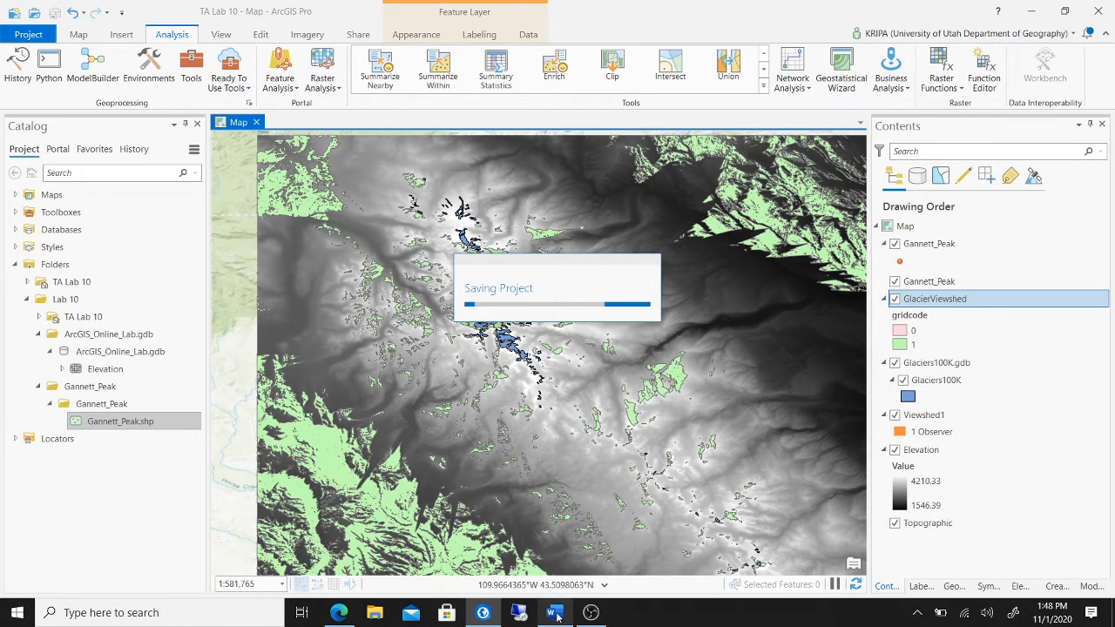
left_click(555, 613)
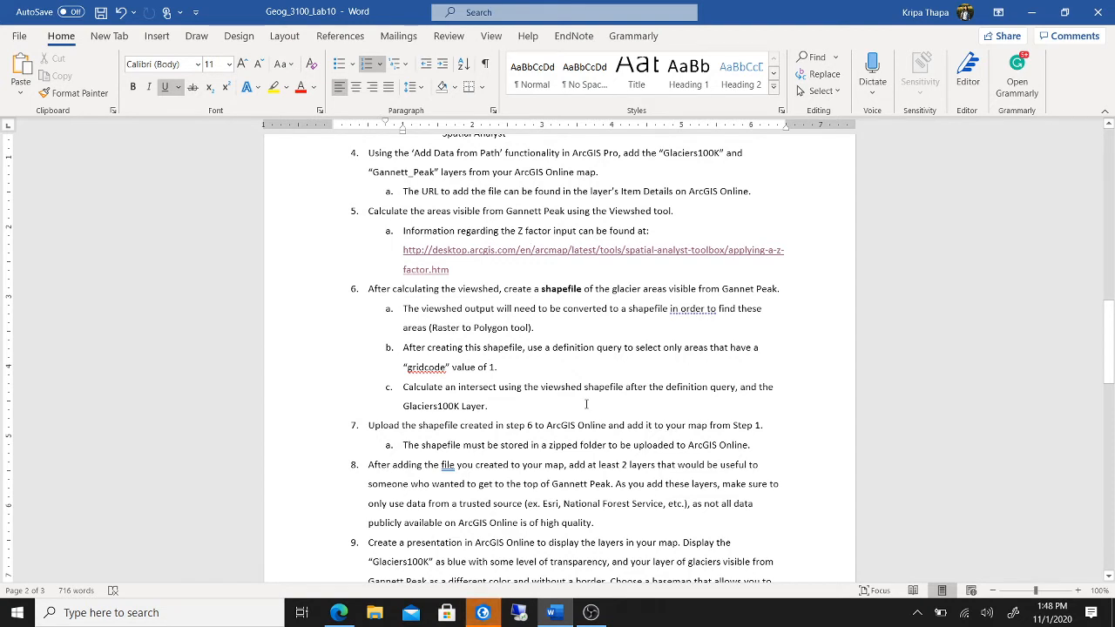
left_click(484, 613)
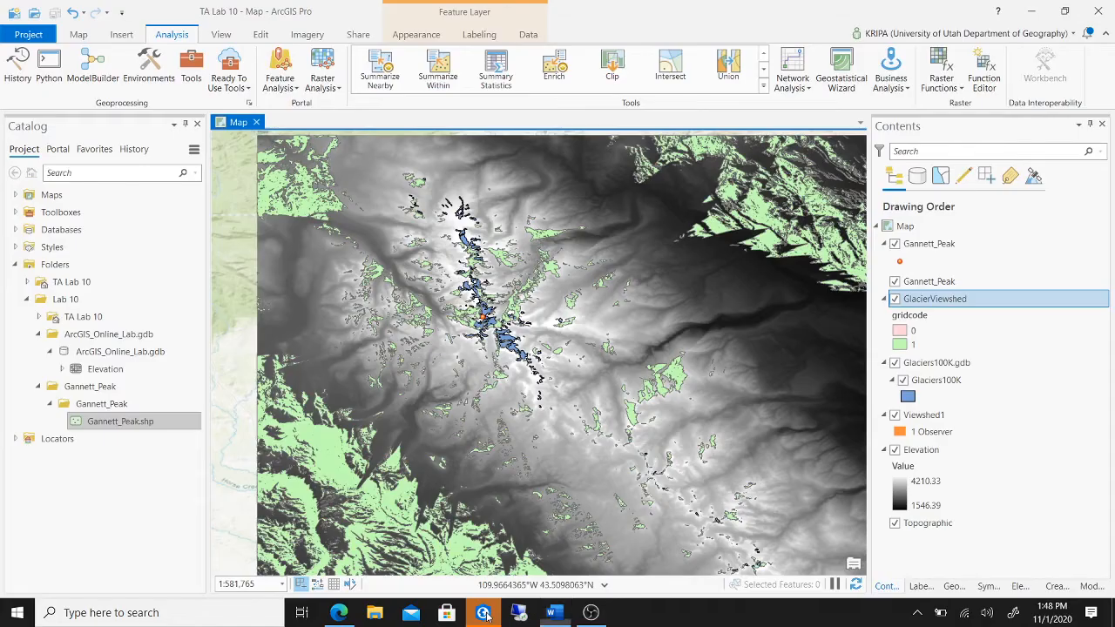
scroll(425, 358, "up", 5)
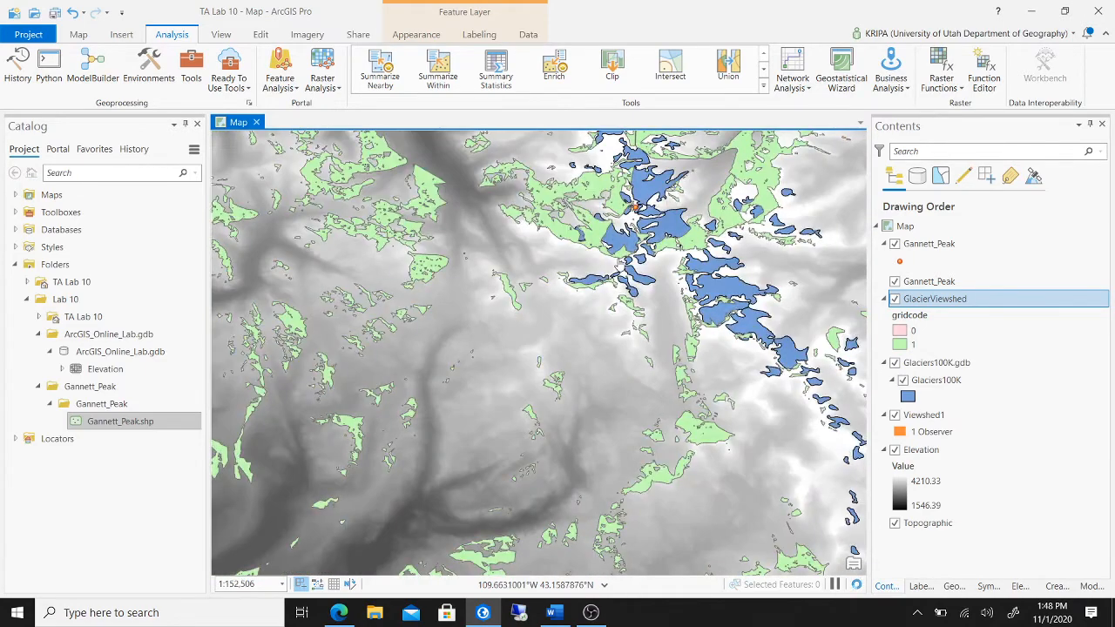
scroll(601, 217, "up", 2)
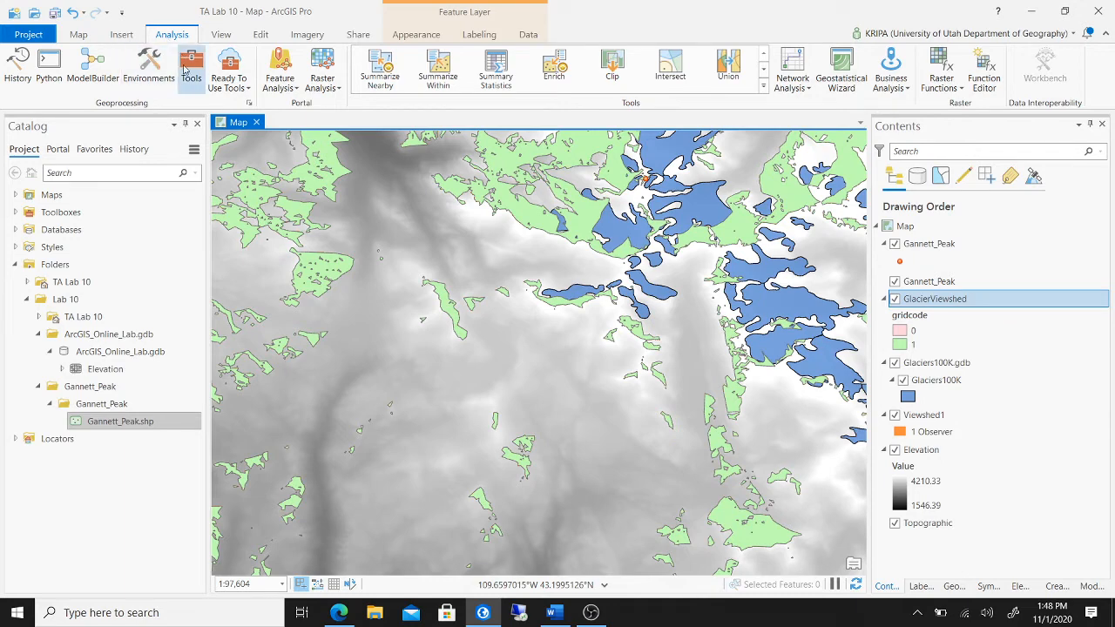
- Intersect GlacierViewshed with Glaciers100K to produce the GlacierViewshed_Intersect layer
left_click(672, 69)
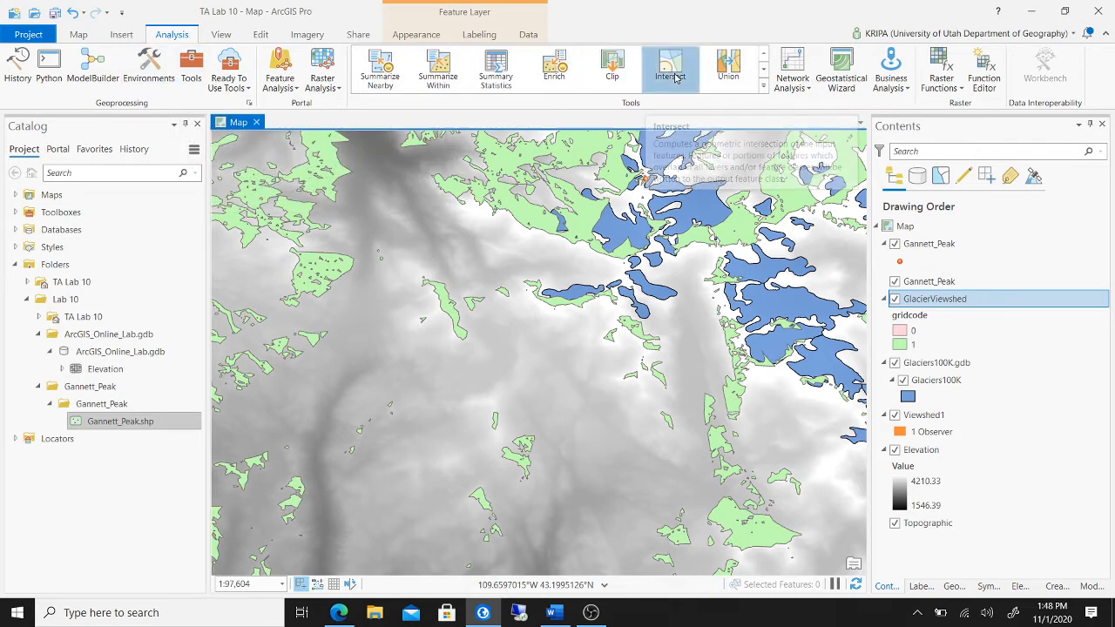
left_click(1005, 218)
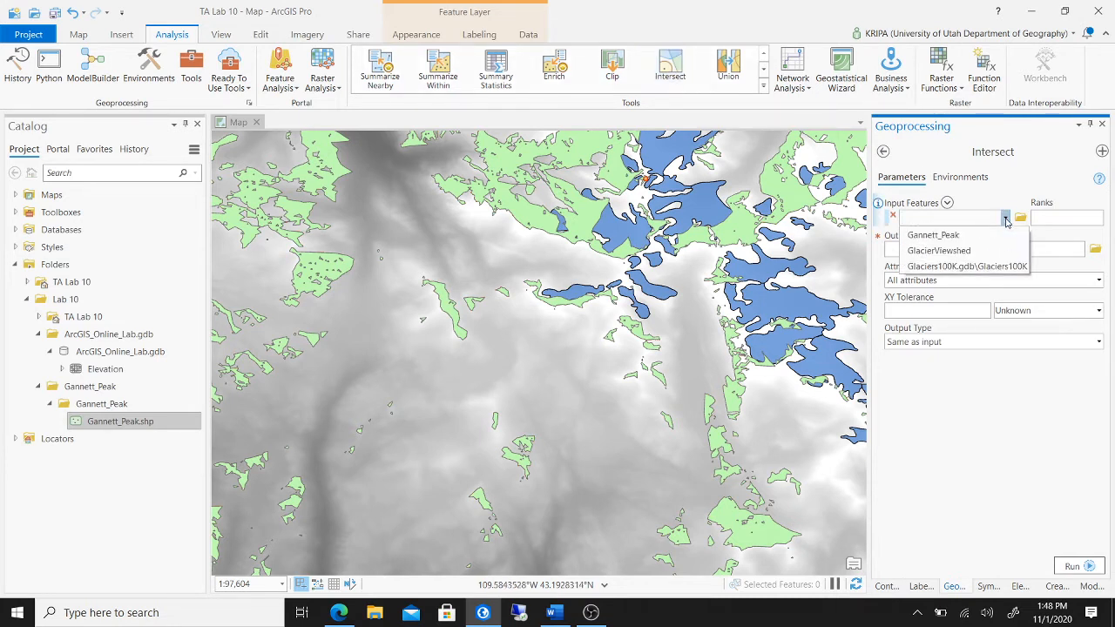
left_click(1002, 250)
left_click(1005, 235)
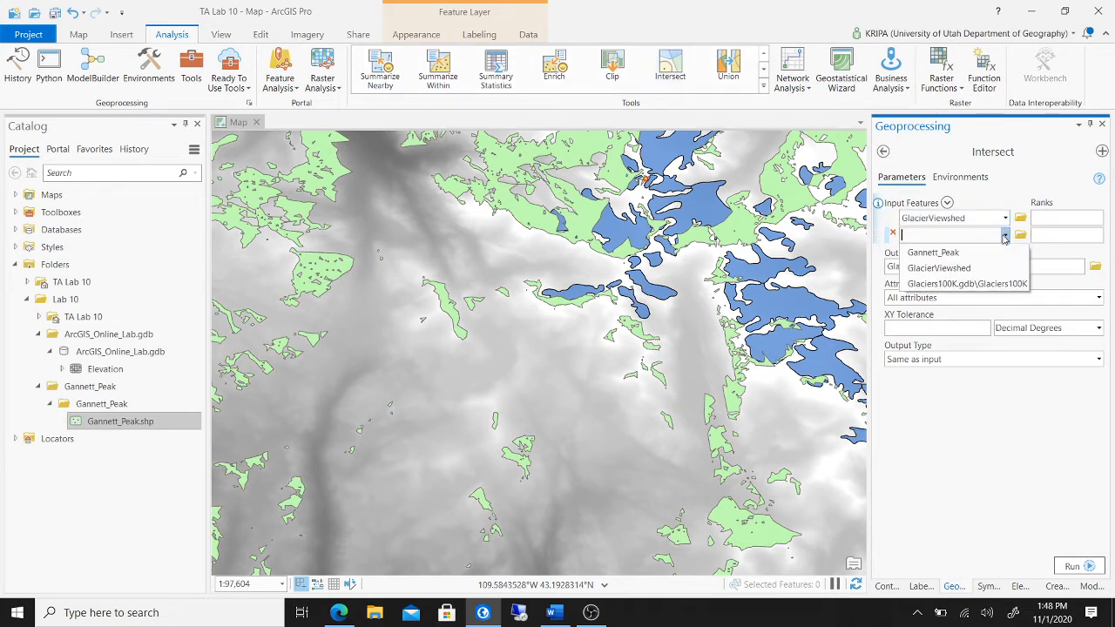
left_click(978, 284)
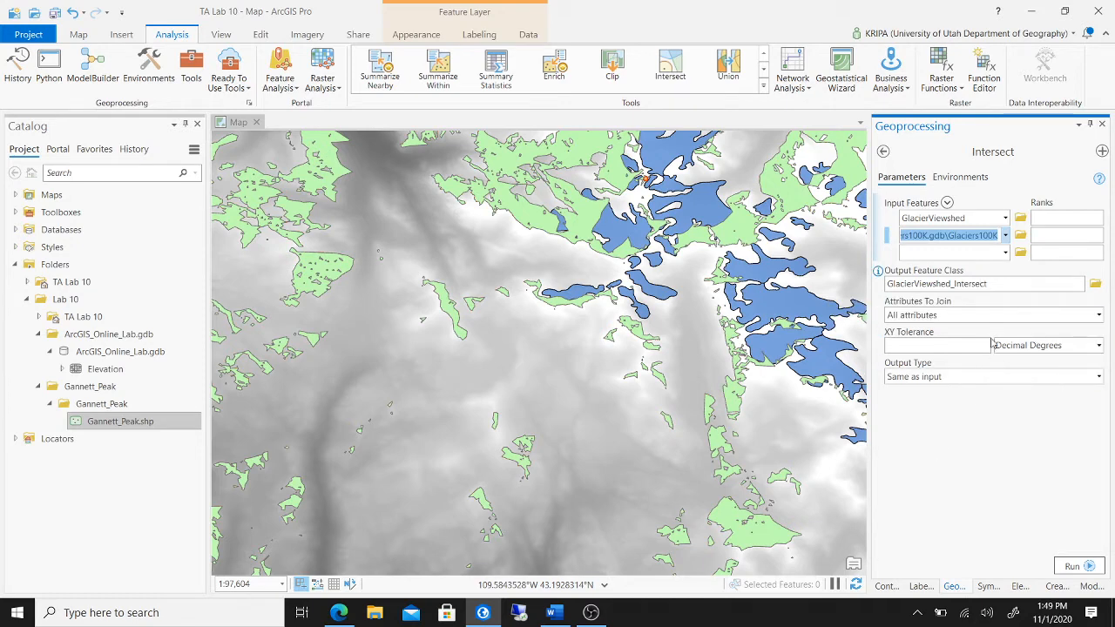
left_click(1072, 566)
mouse_move(1070, 572)
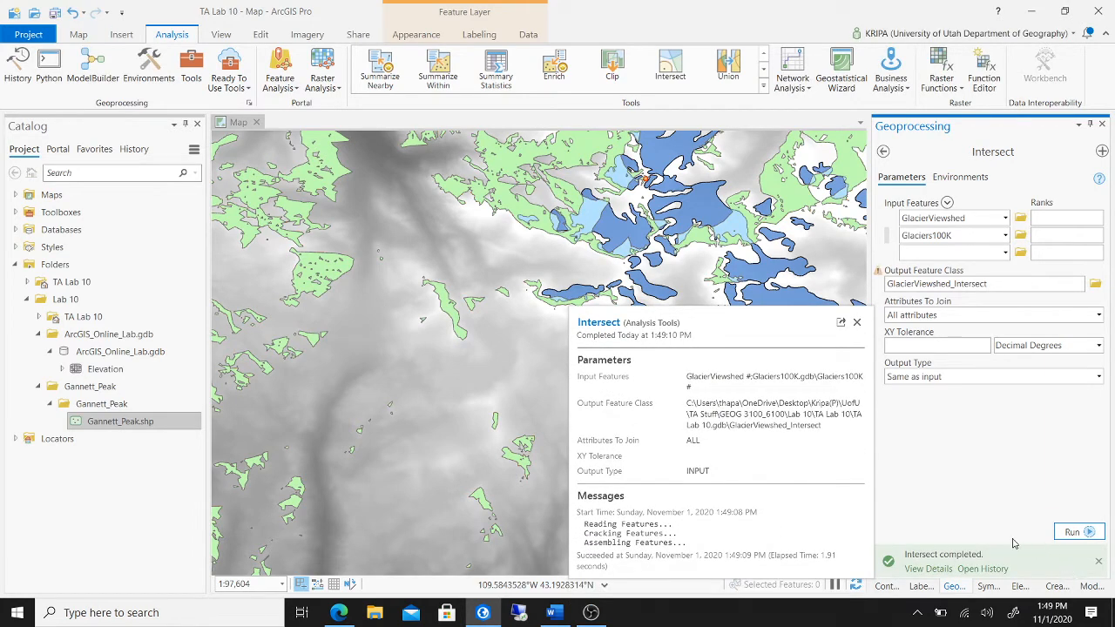
left_click(887, 585)
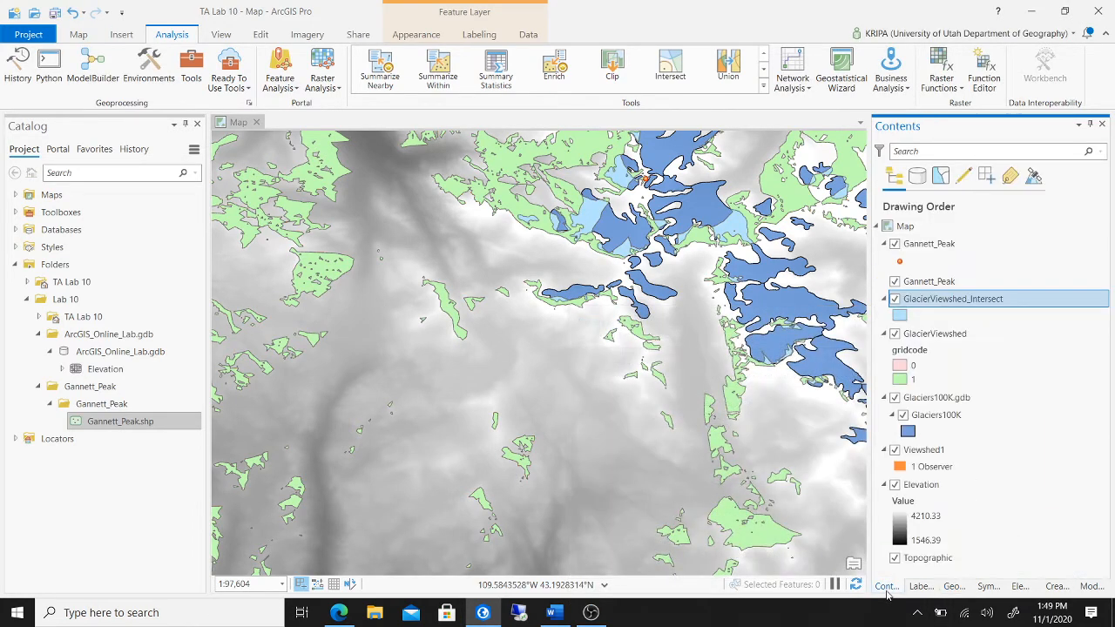
- Hide the GlacierViewshed layer and recentre the map on the glaciers
left_click(895, 333)
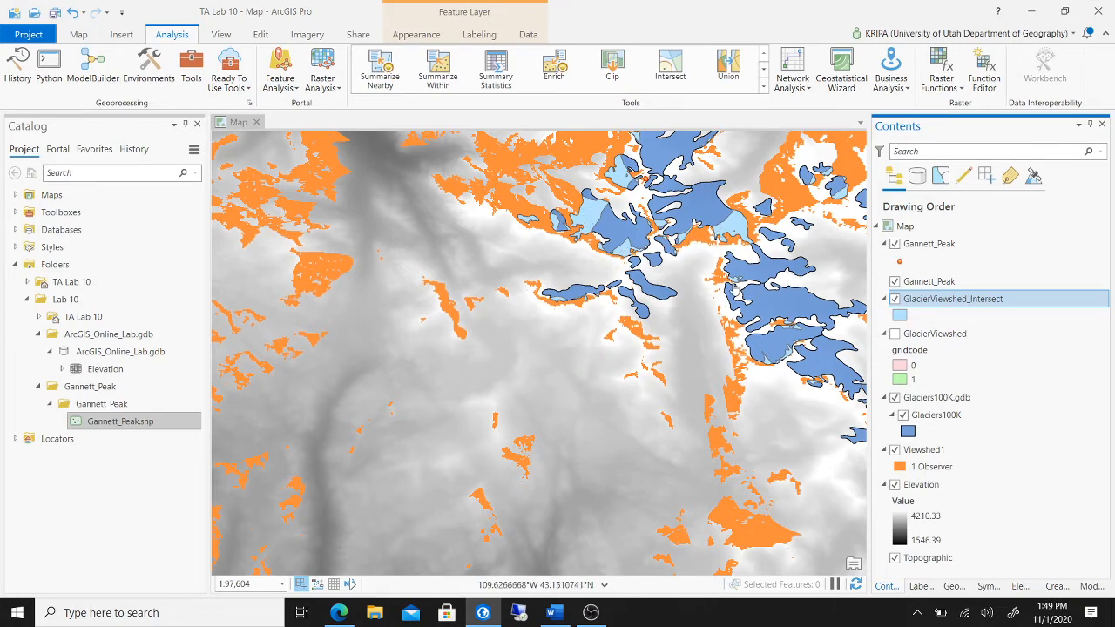
scroll(736, 291, "down", 3)
scroll(736, 291, "down", 3)
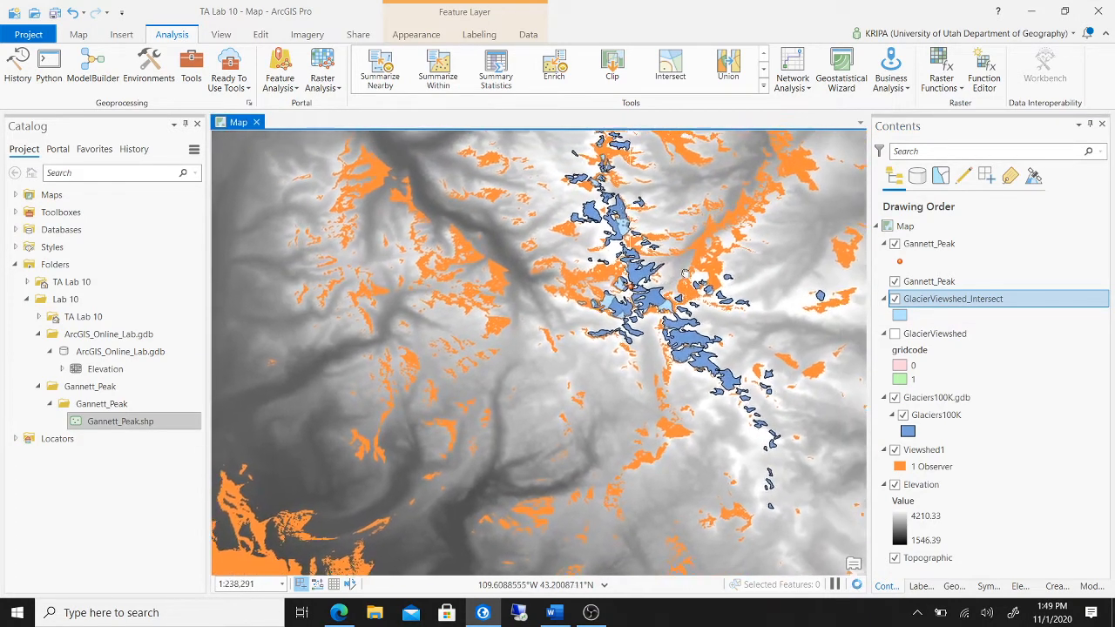
left_click_drag(673, 323, 660, 325)
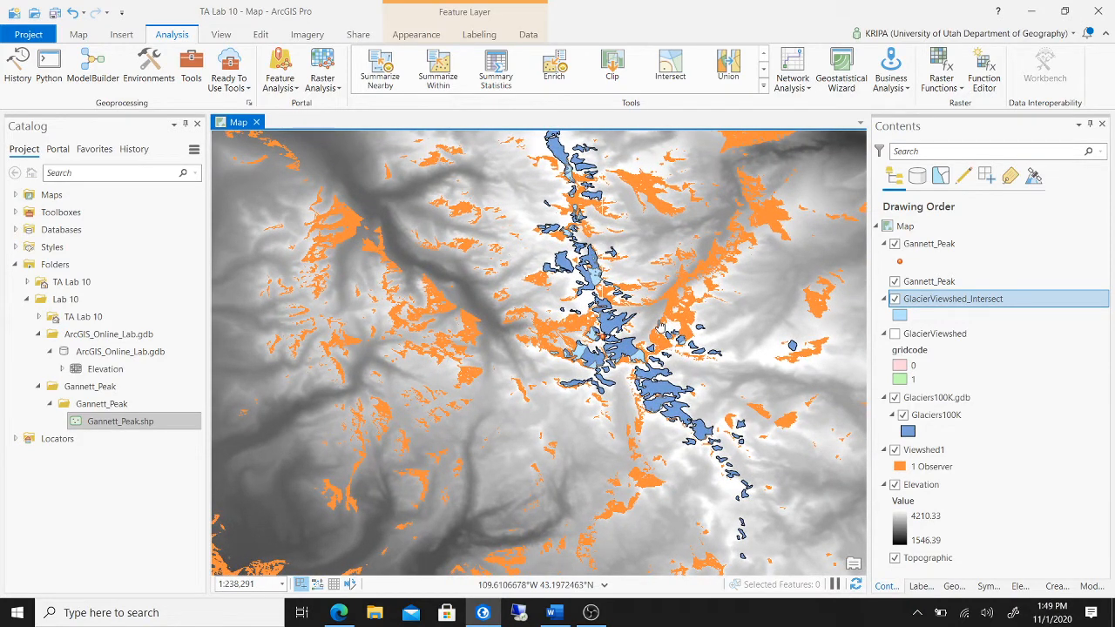
- Turn the orange Viewshed1 layer off after comparing views, then save the project
left_click(893, 451)
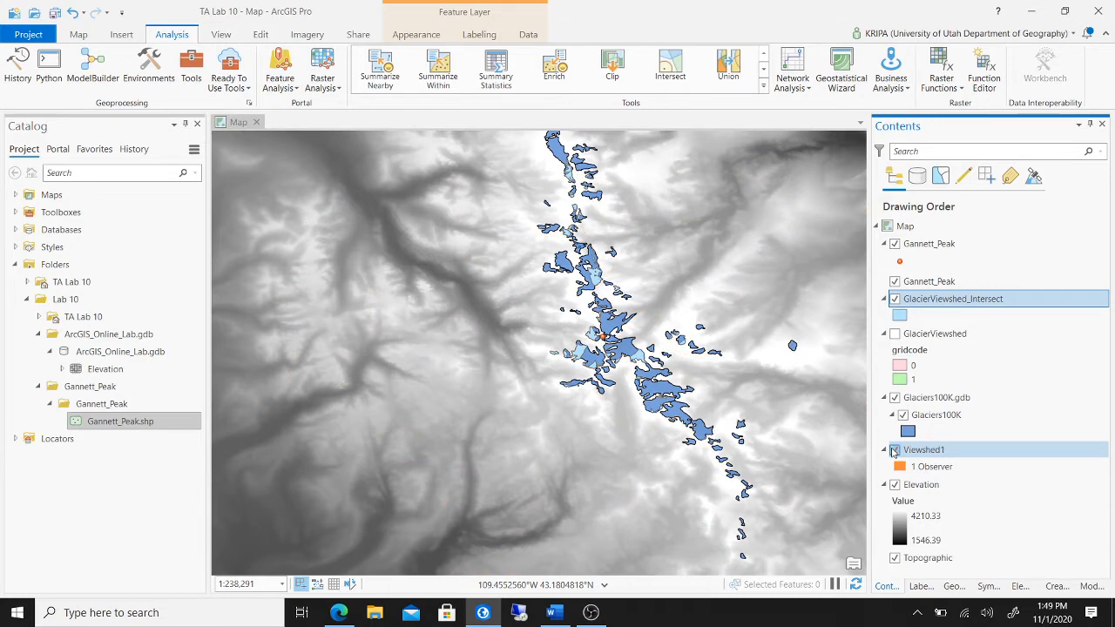
left_click(893, 450)
left_click(894, 450)
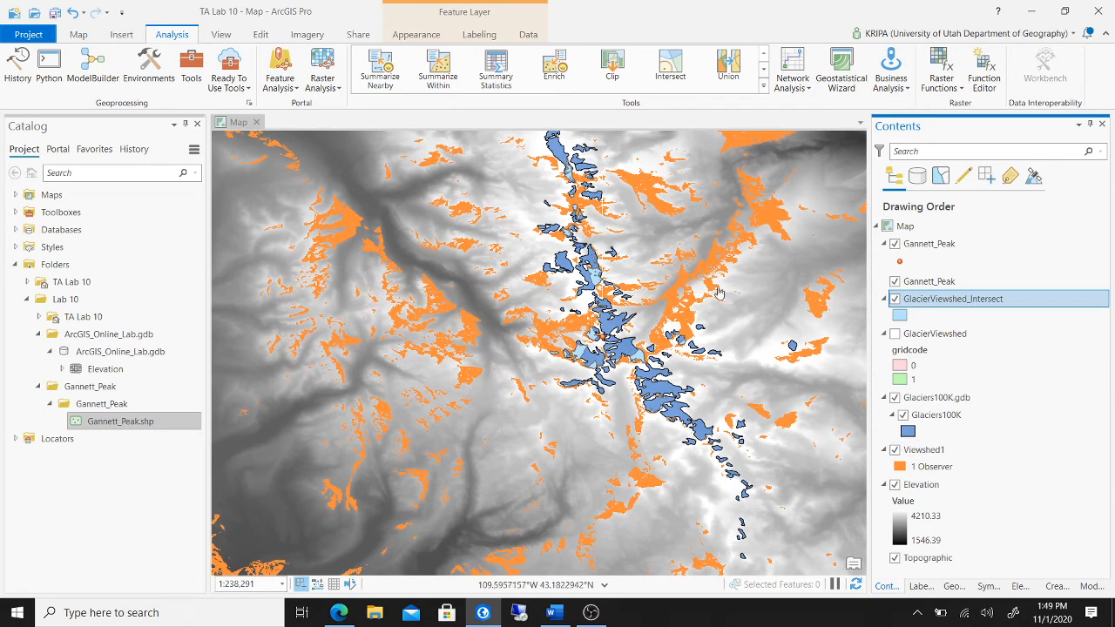
left_click(894, 450)
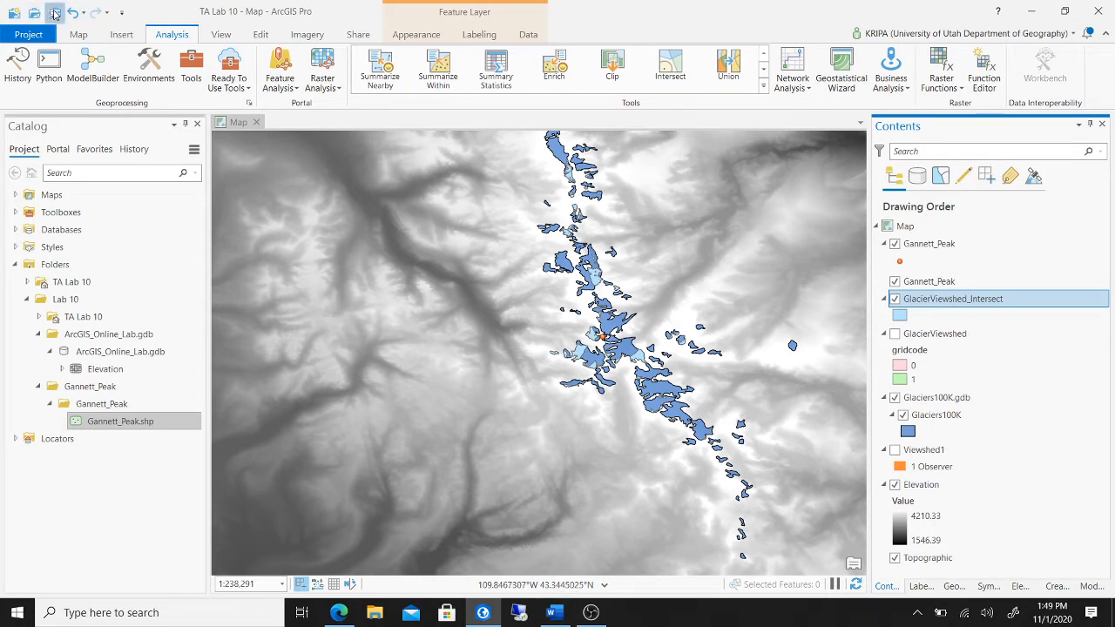
left_click(54, 12)
left_click(552, 613)
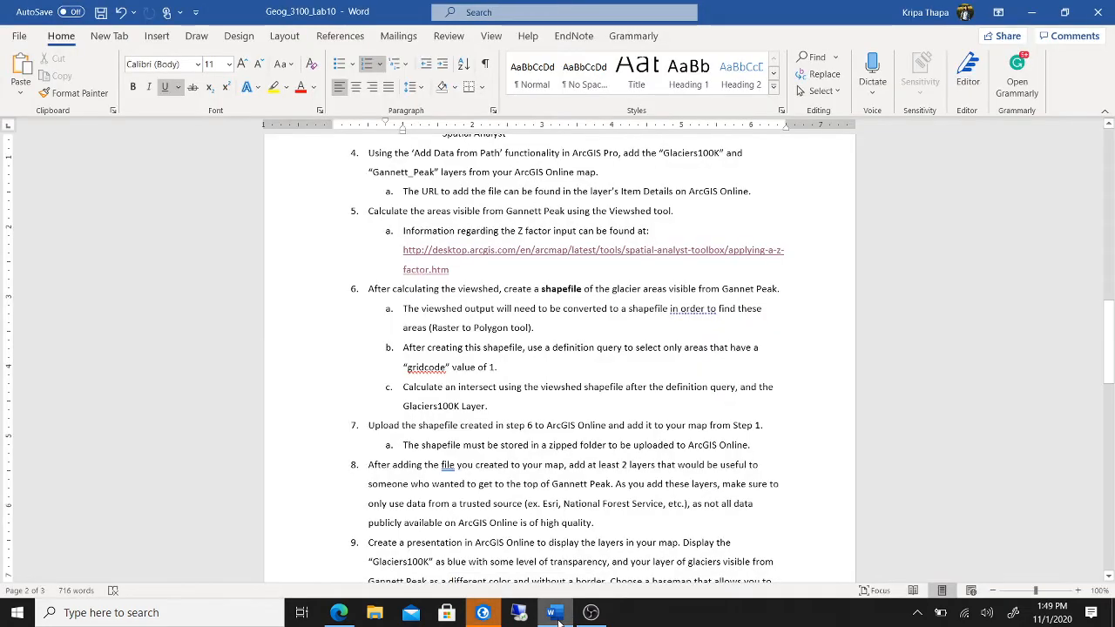
left_click(552, 613)
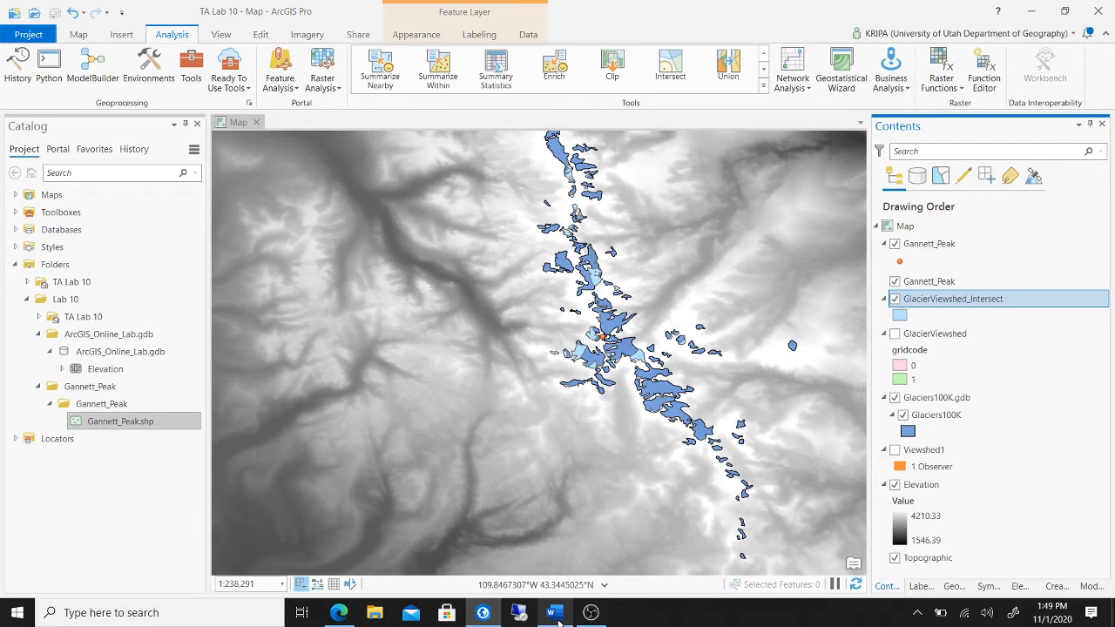
left_click(554, 614)
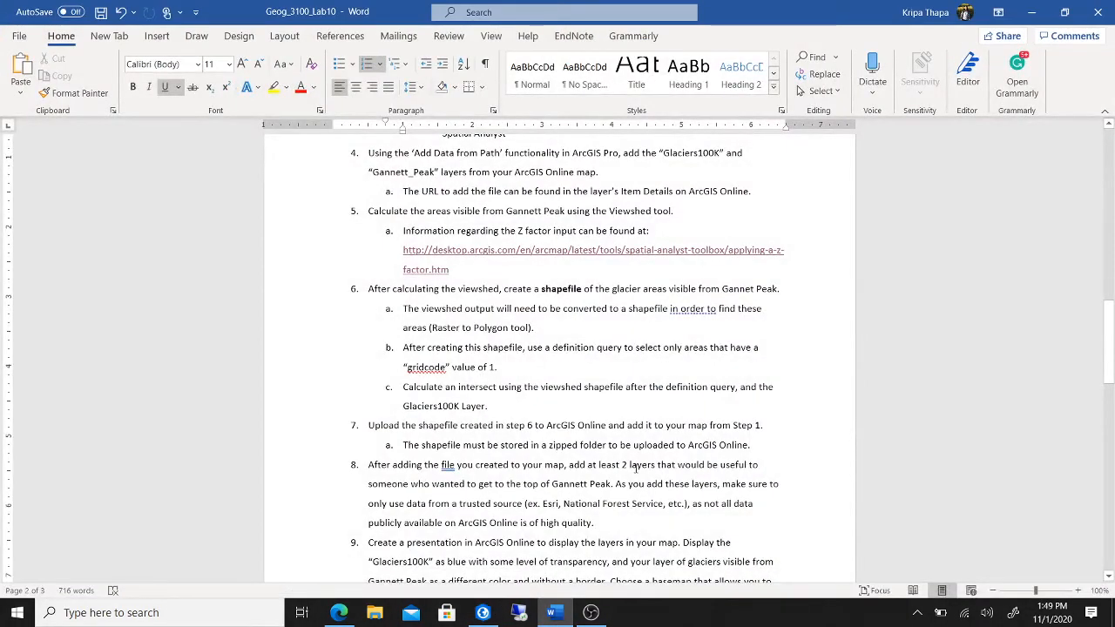
scroll(634, 468, "down", 3)
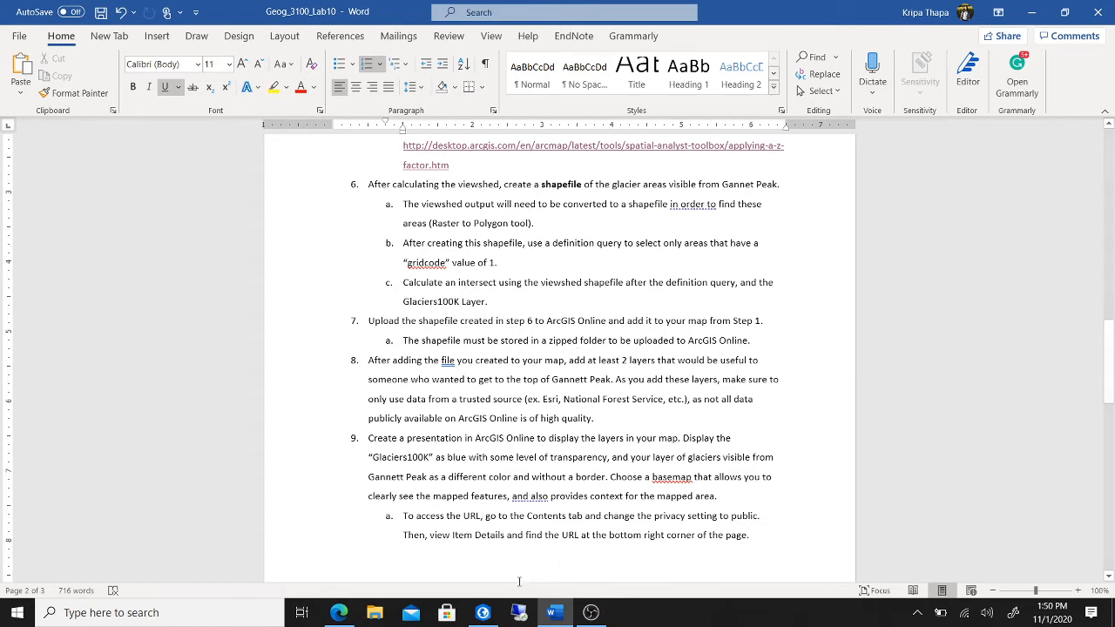
left_click(483, 615)
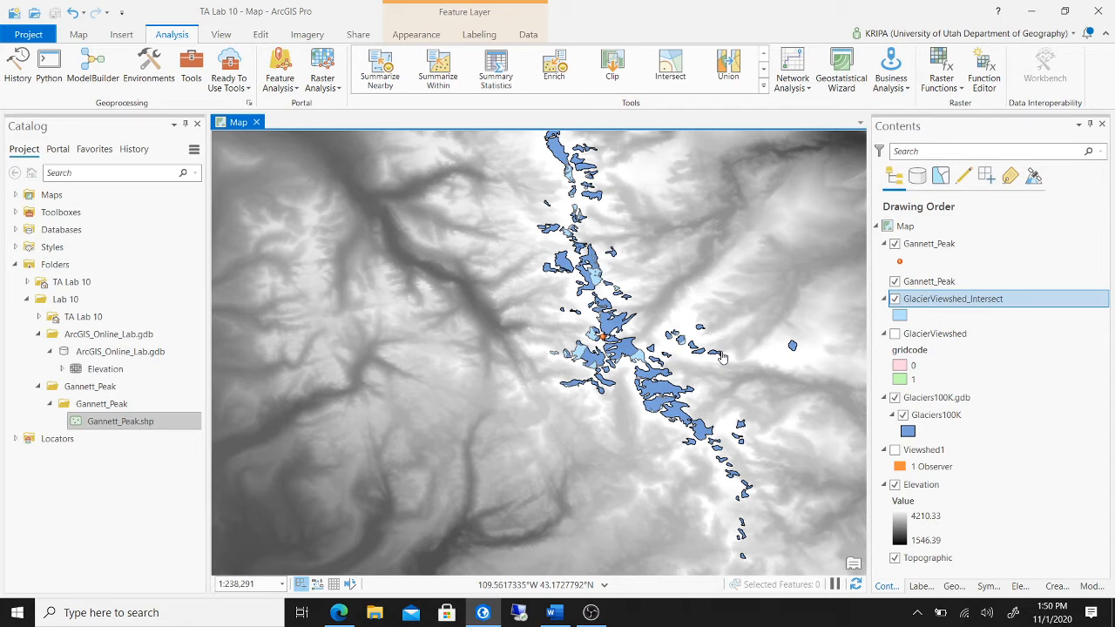
- Export GlacierViewshed_Intersect features with the output location set to the Lab 10 folder
right_click(1019, 301)
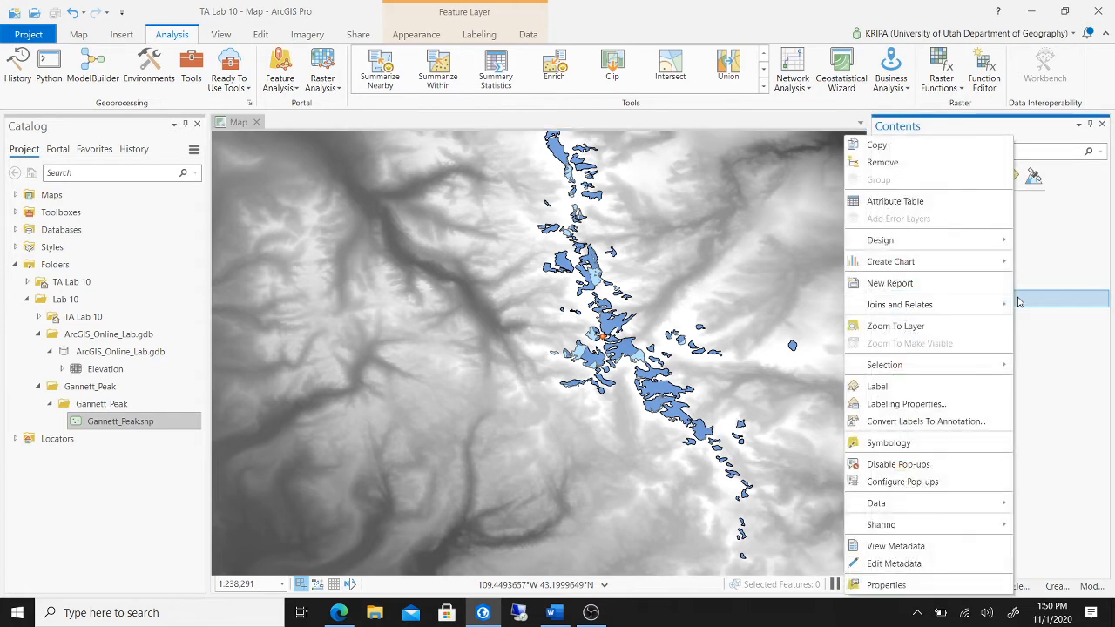
mouse_move(976, 507)
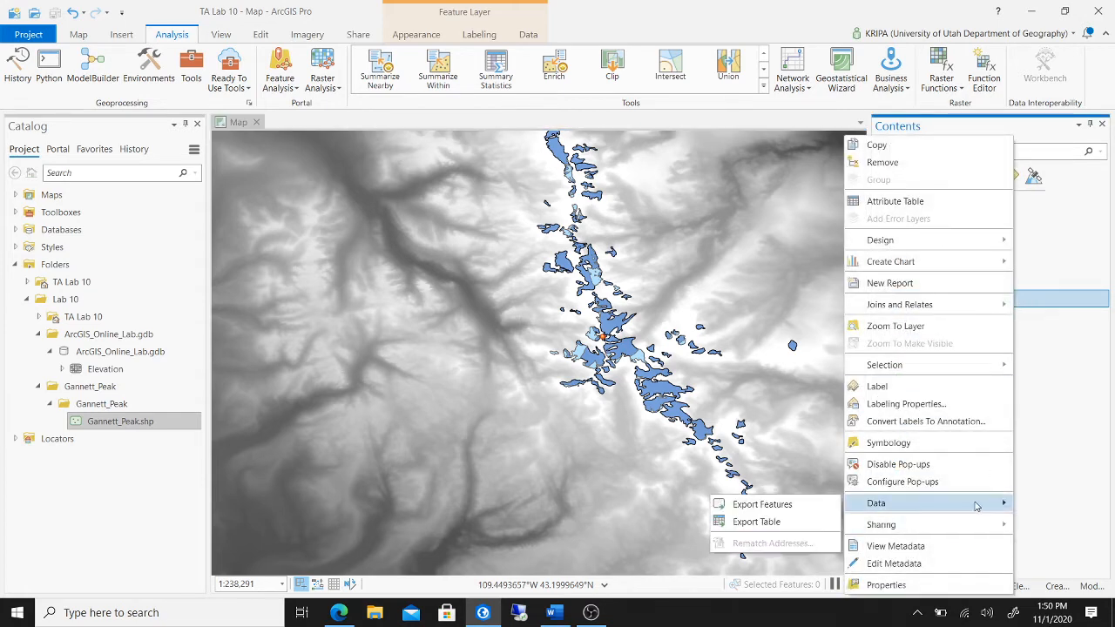
left_click(795, 506)
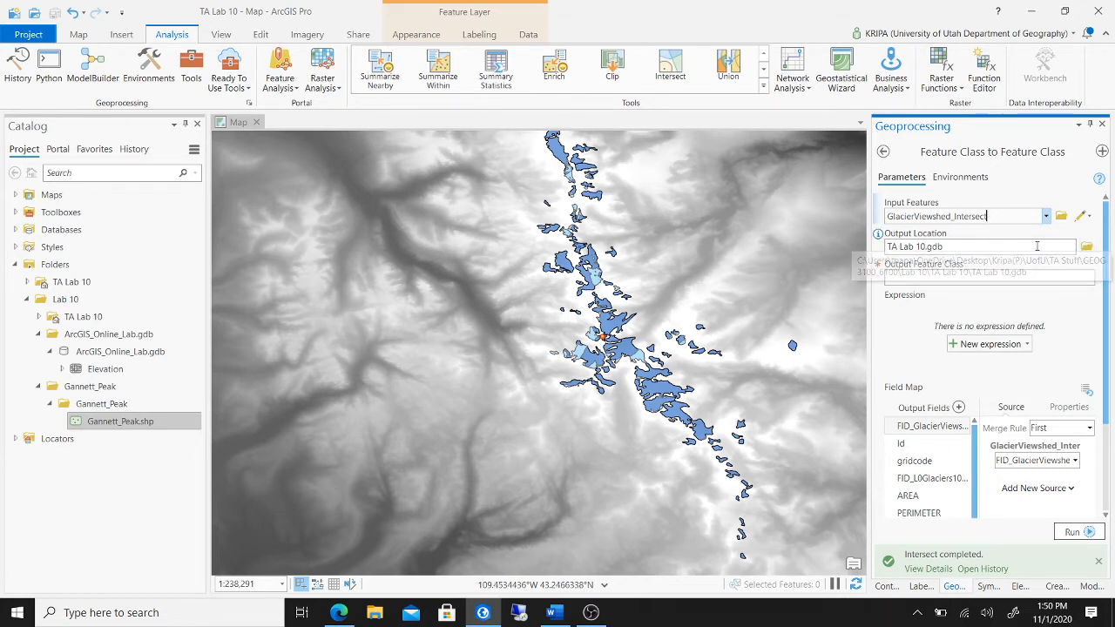
left_click(1086, 247)
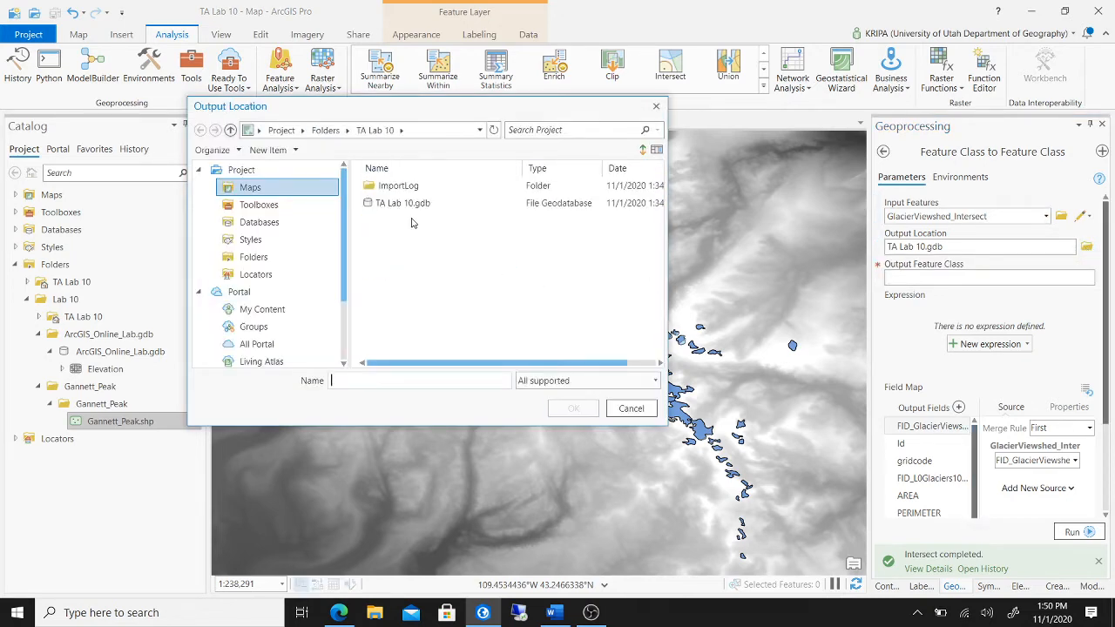
scroll(296, 352, "down", 2)
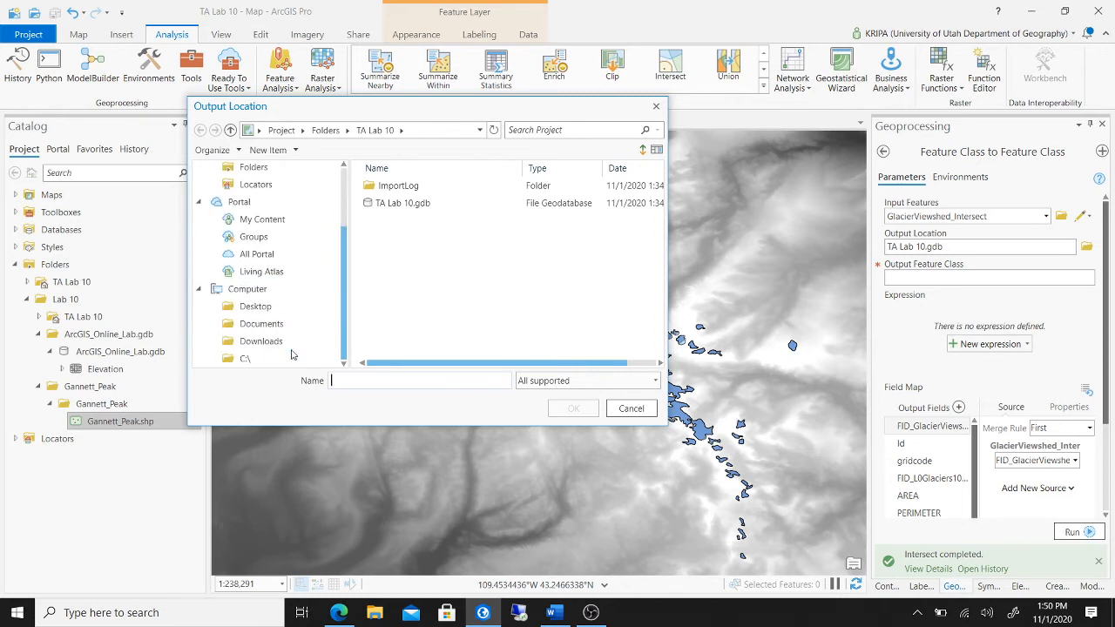
left_click(295, 312)
double_click(409, 186)
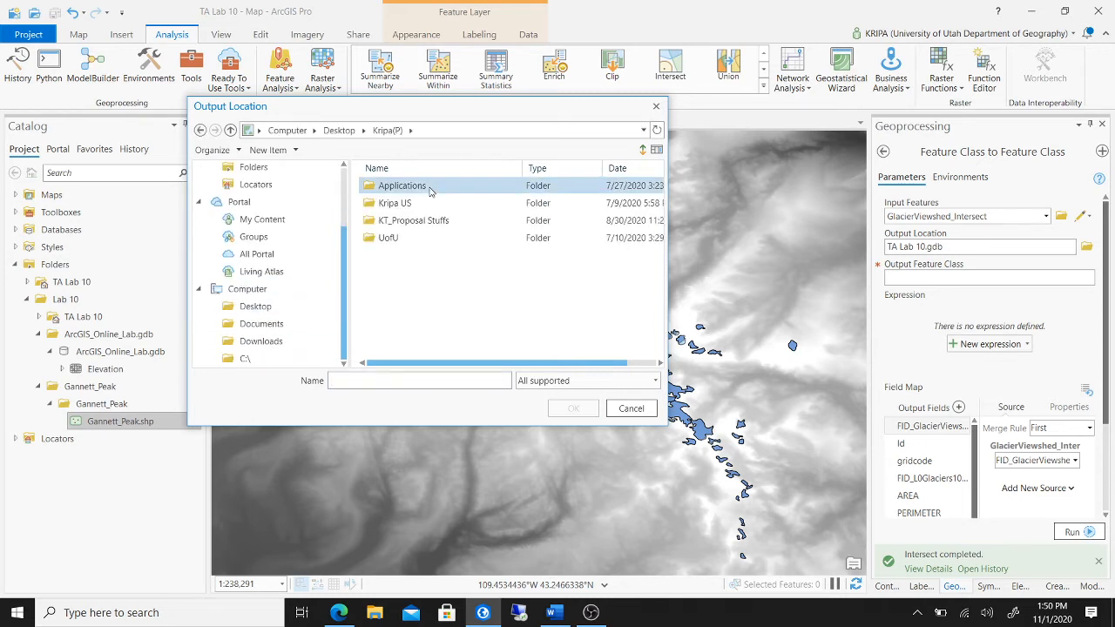
double_click(427, 236)
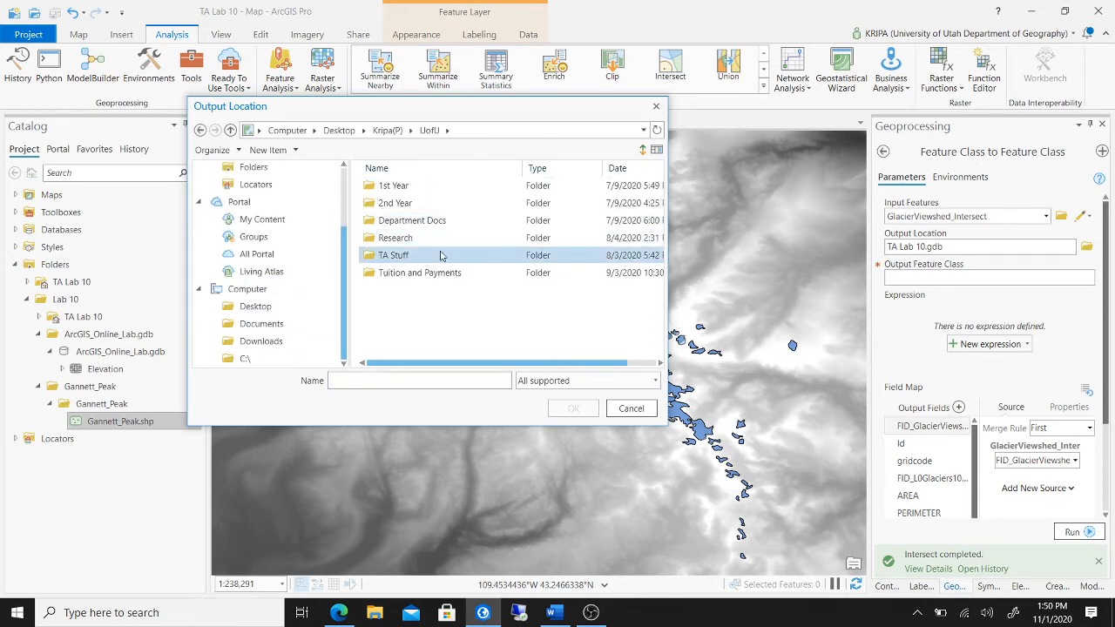
double_click(438, 255)
double_click(409, 185)
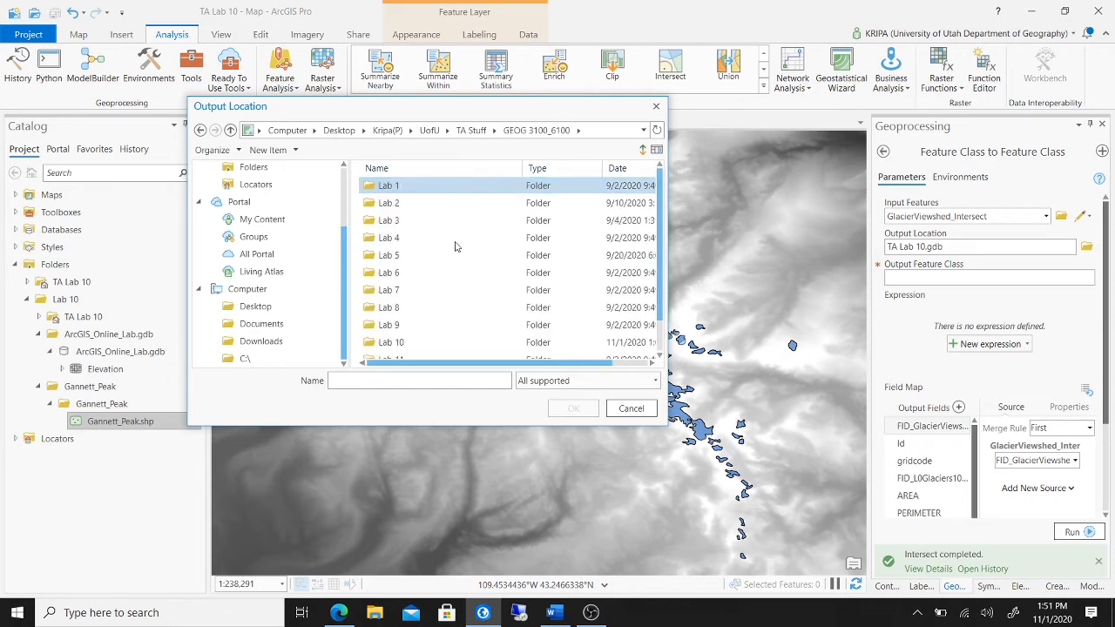
left_click(435, 345)
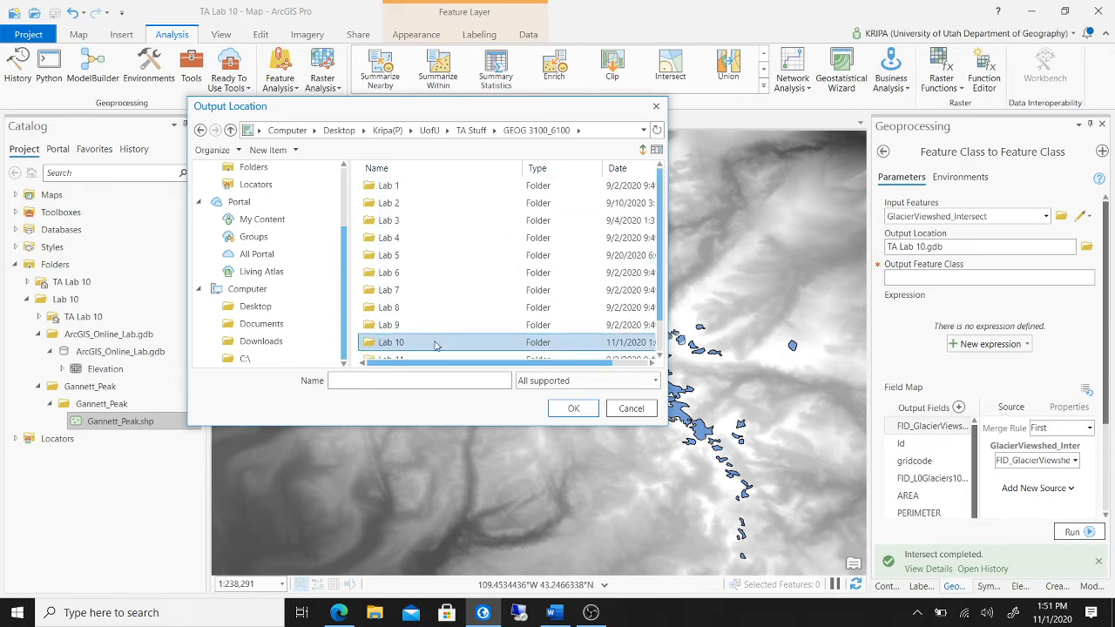
left_click(579, 409)
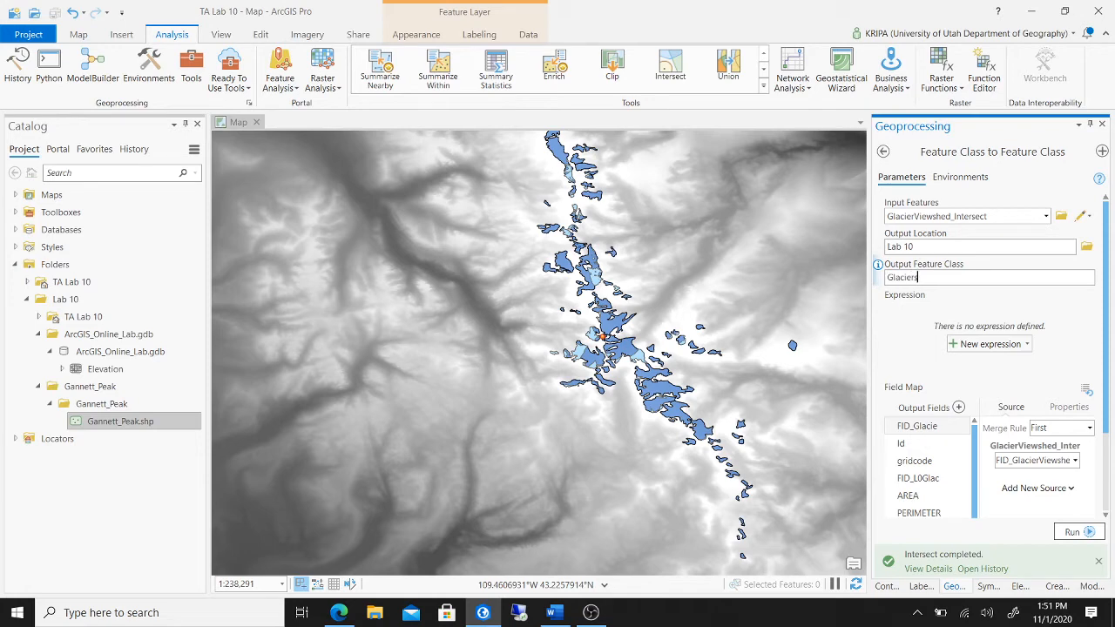
- Name the export Glaciers_View and run it to create the shapefile
type("Glaciers_View")
left_click(1070, 531)
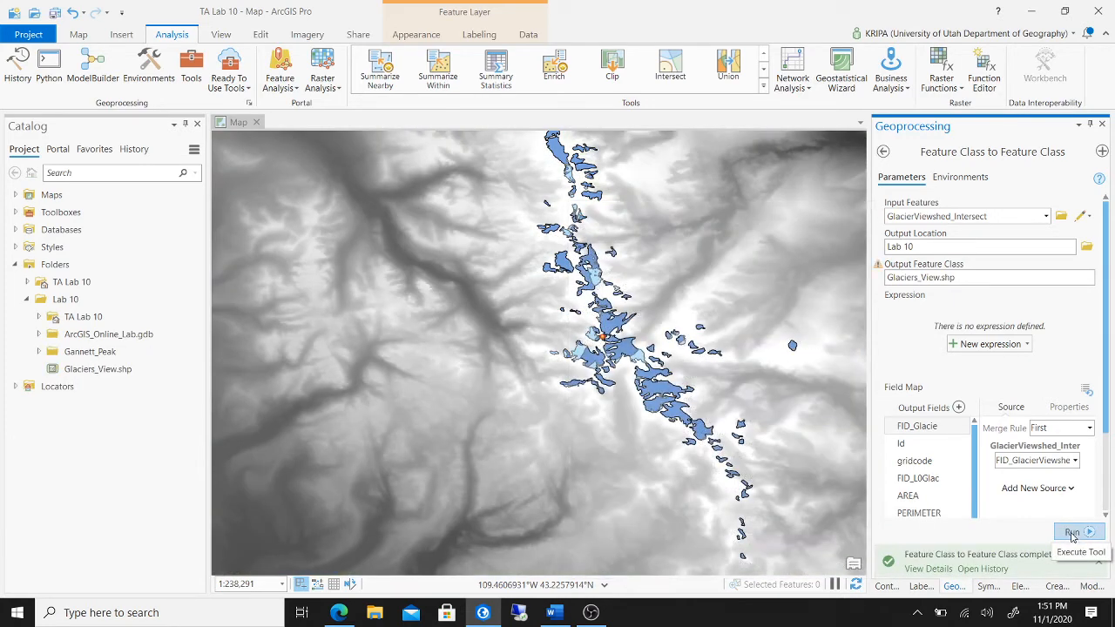
left_click(886, 587)
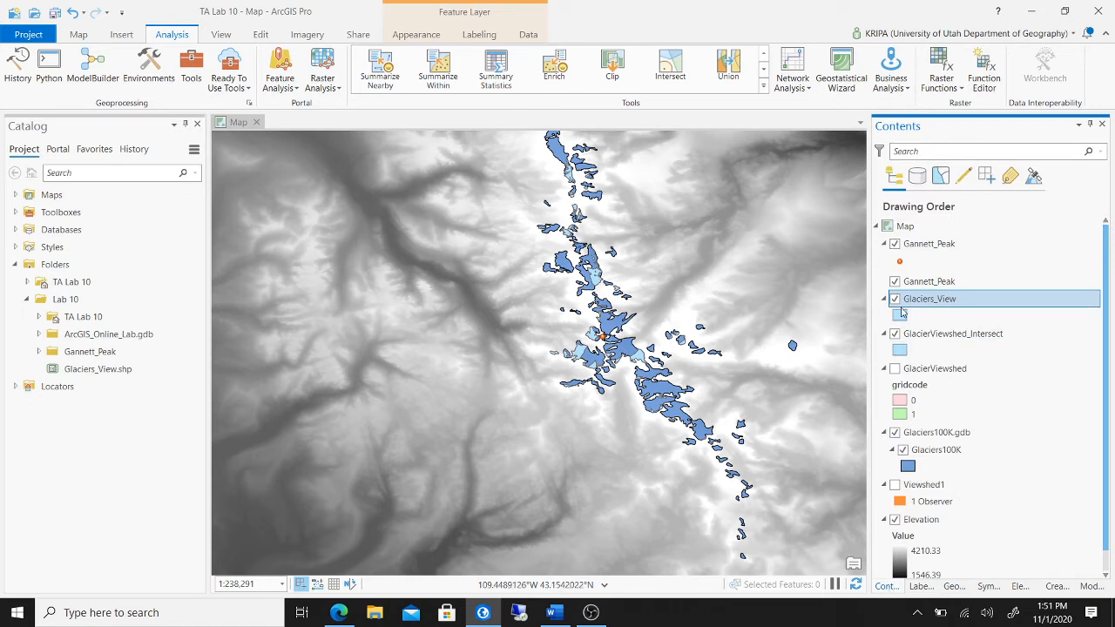
left_click(374, 612)
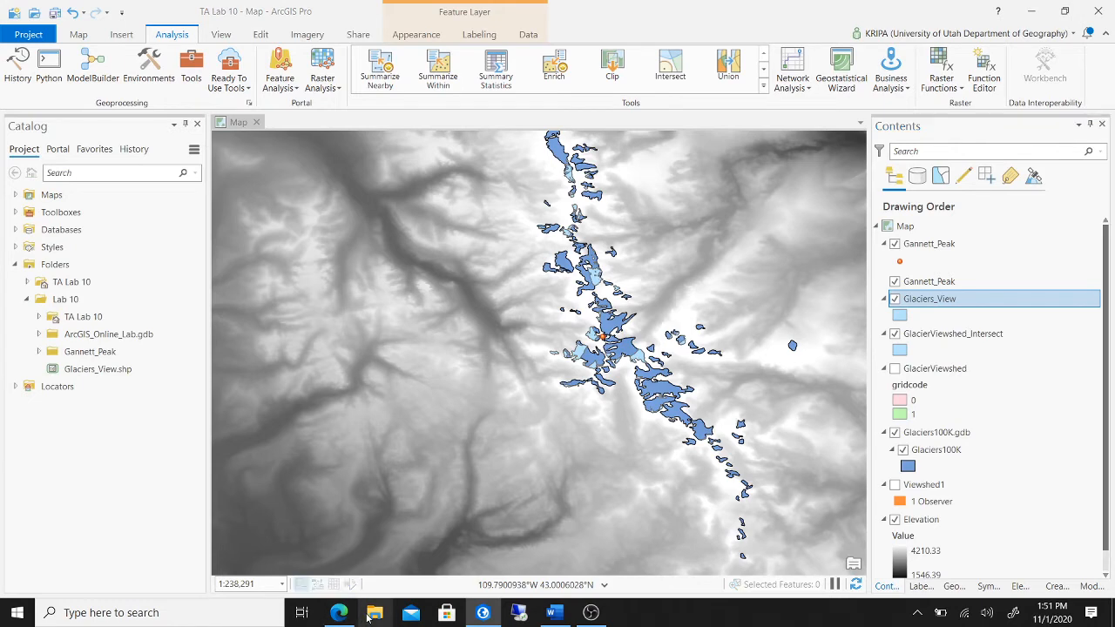
left_click(208, 263)
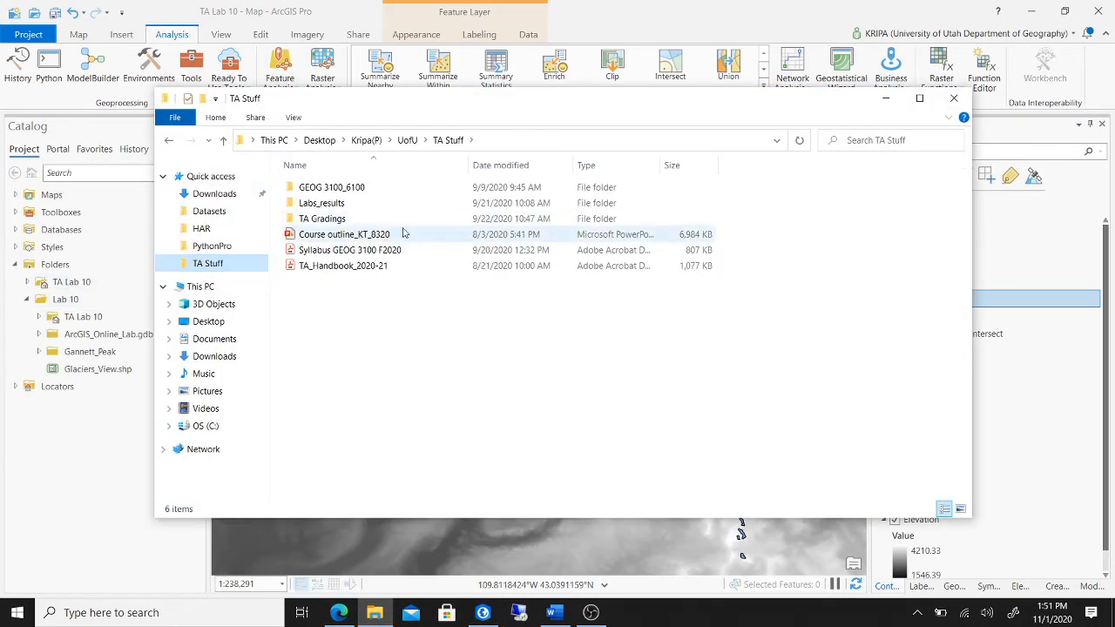
double_click(381, 192)
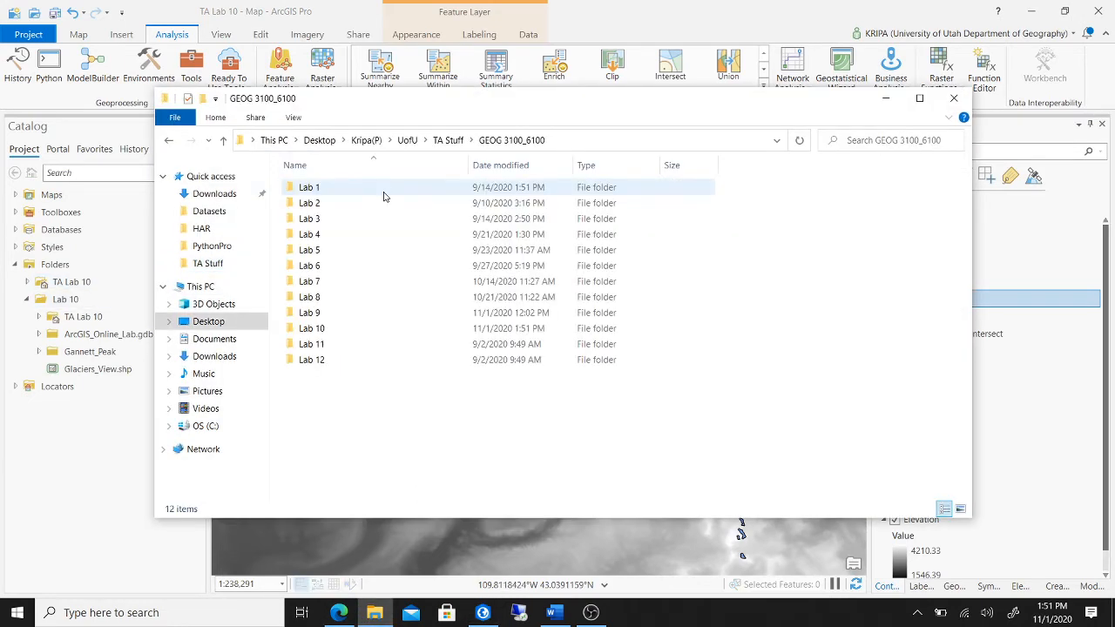
double_click(371, 327)
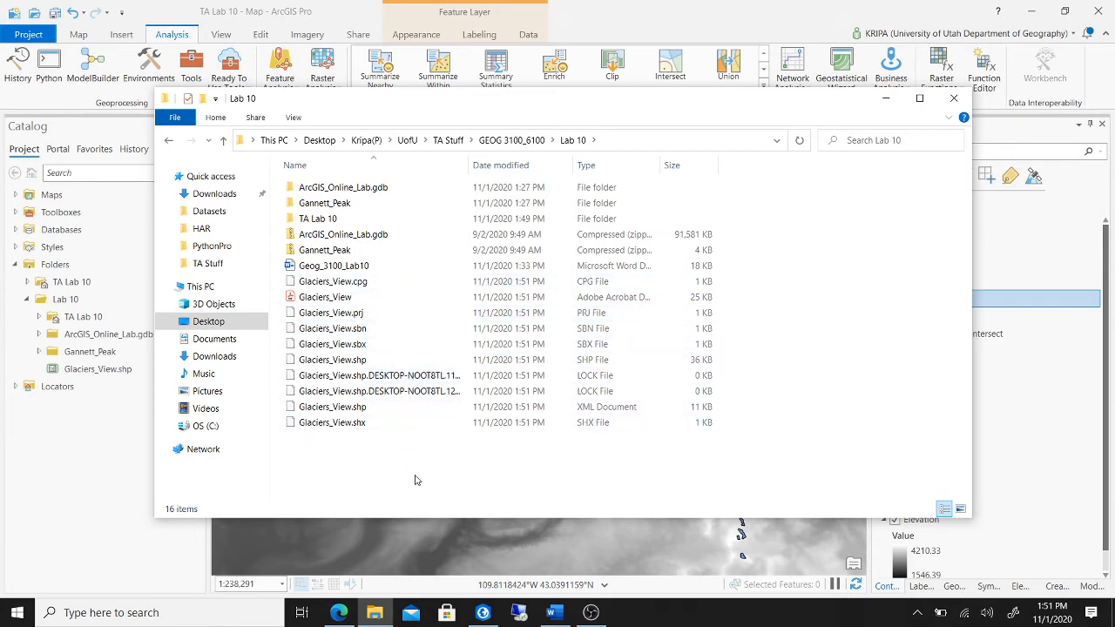
left_click_drag(422, 490, 344, 281)
right_click(419, 281)
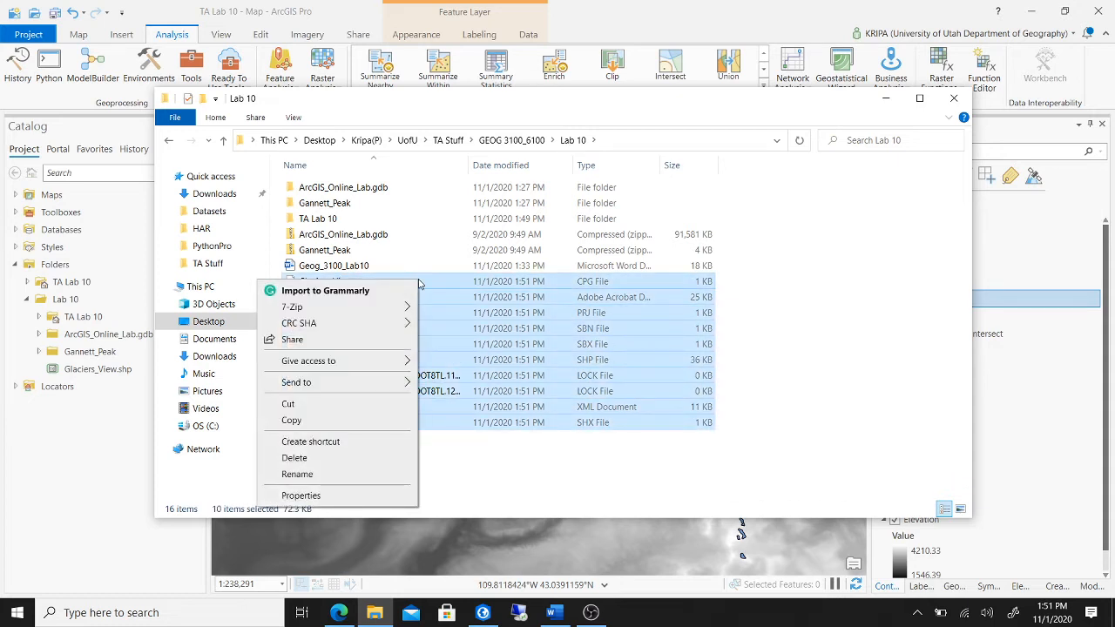
mouse_move(401, 389)
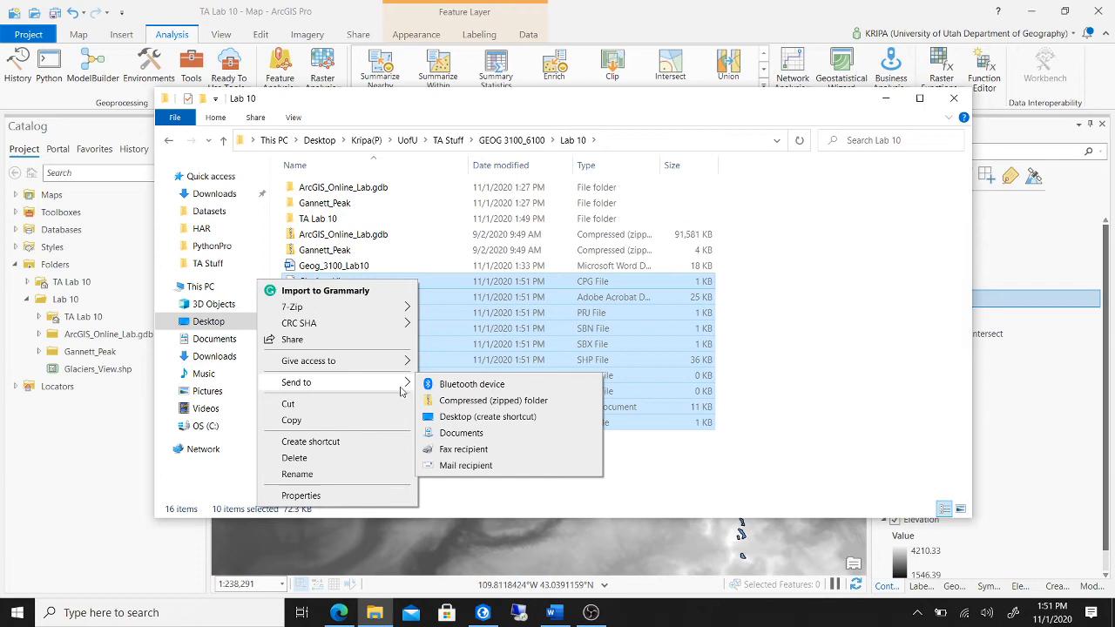
left_click(470, 401)
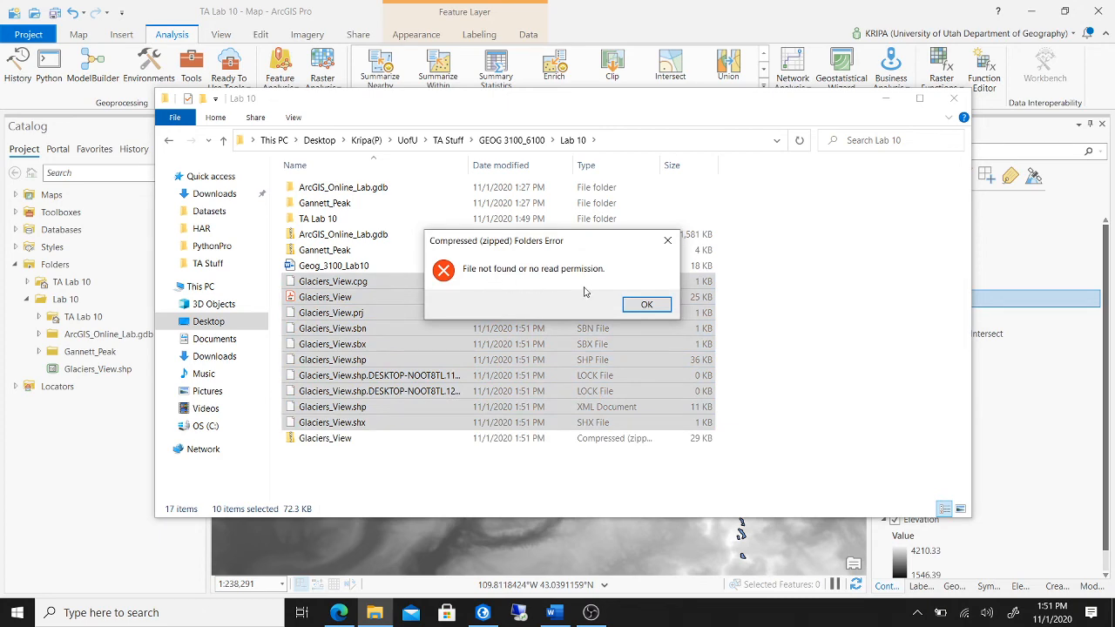
left_click(646, 307)
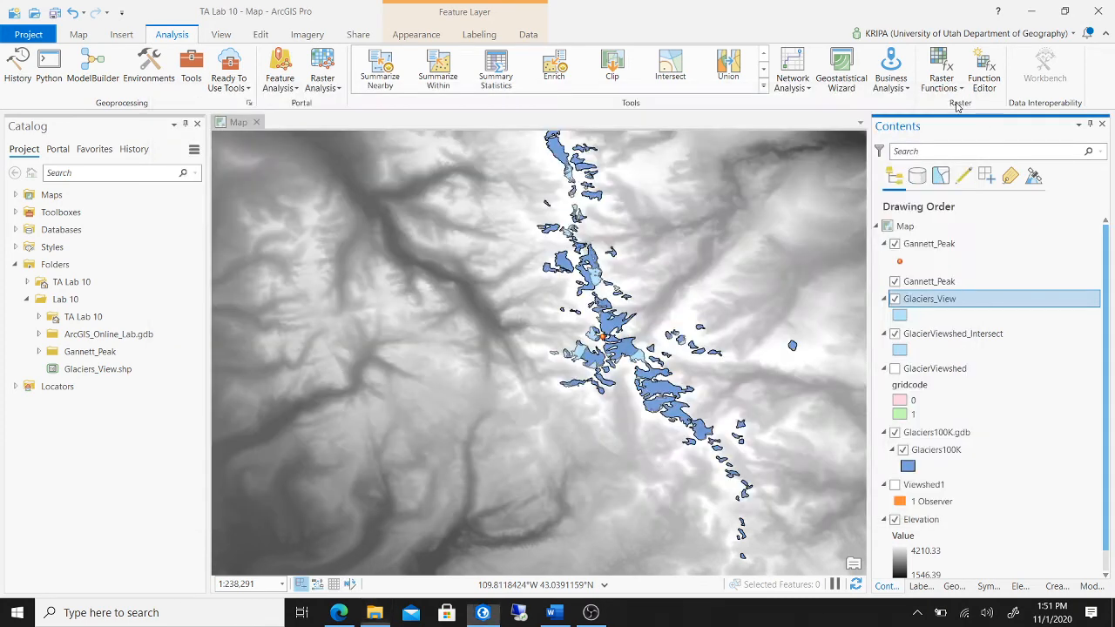
- Remove the Glaciers_View layer from the map and save the TA Lab 10 project
left_click(953, 98)
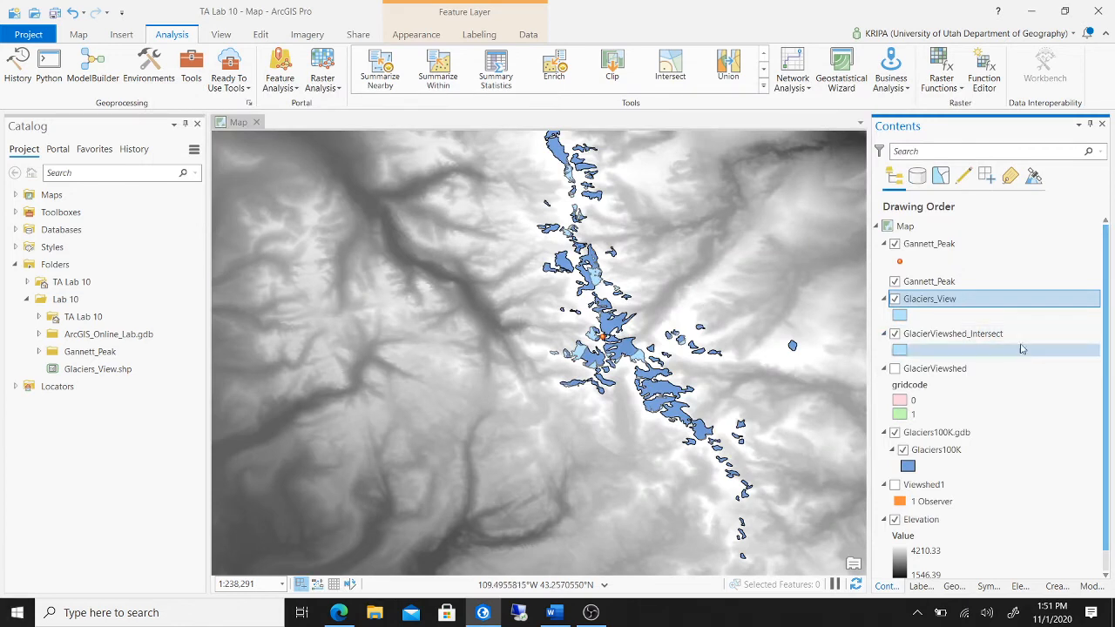
right_click(961, 302)
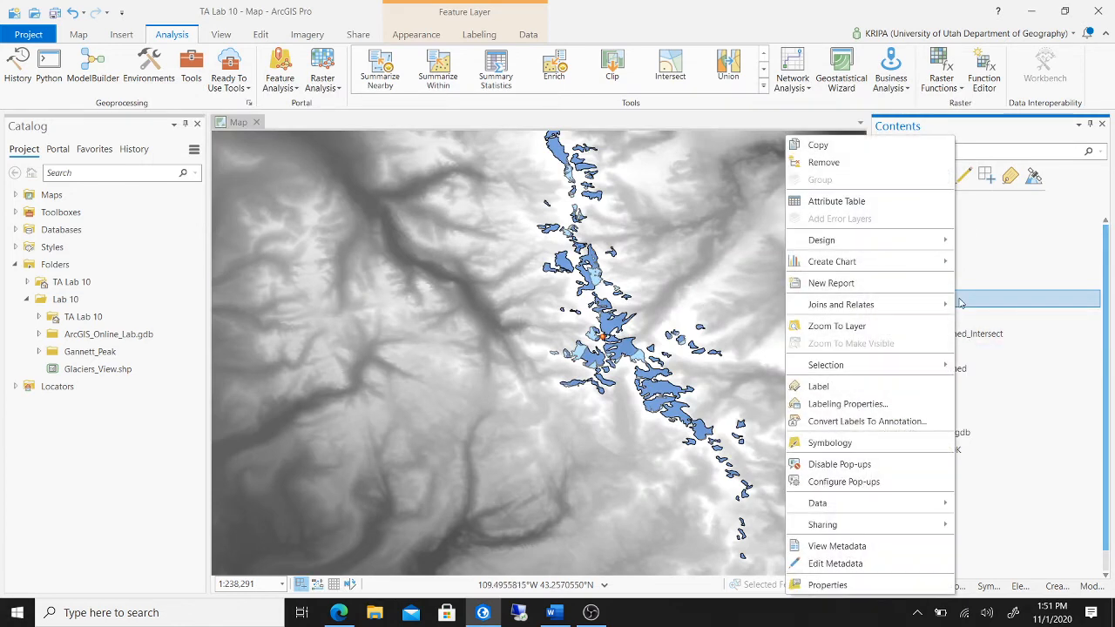
left_click(853, 166)
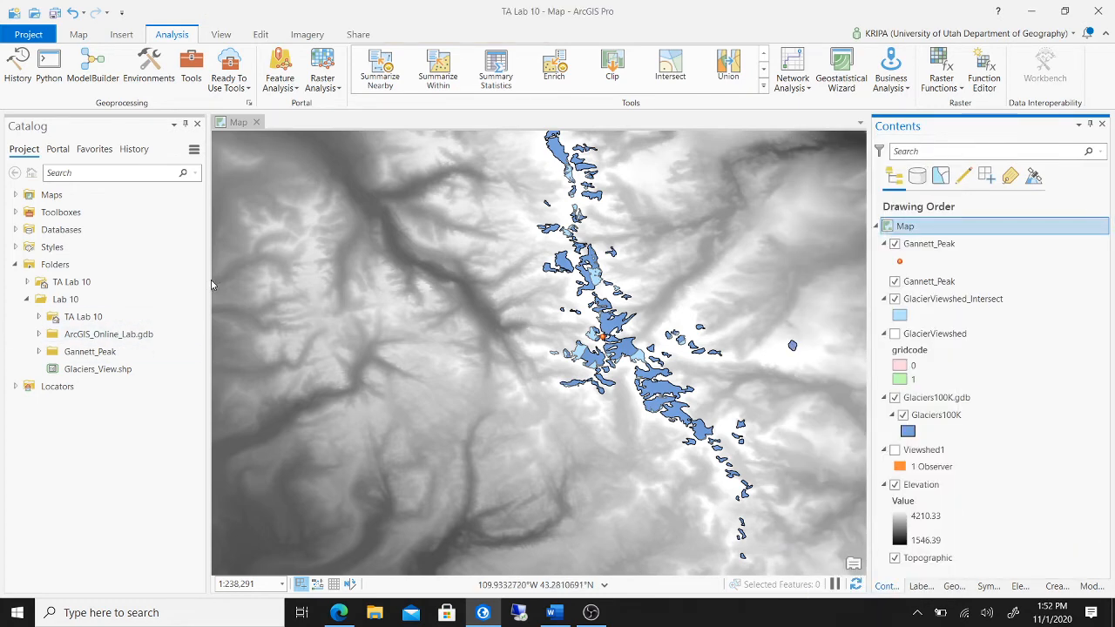
left_click(53, 13)
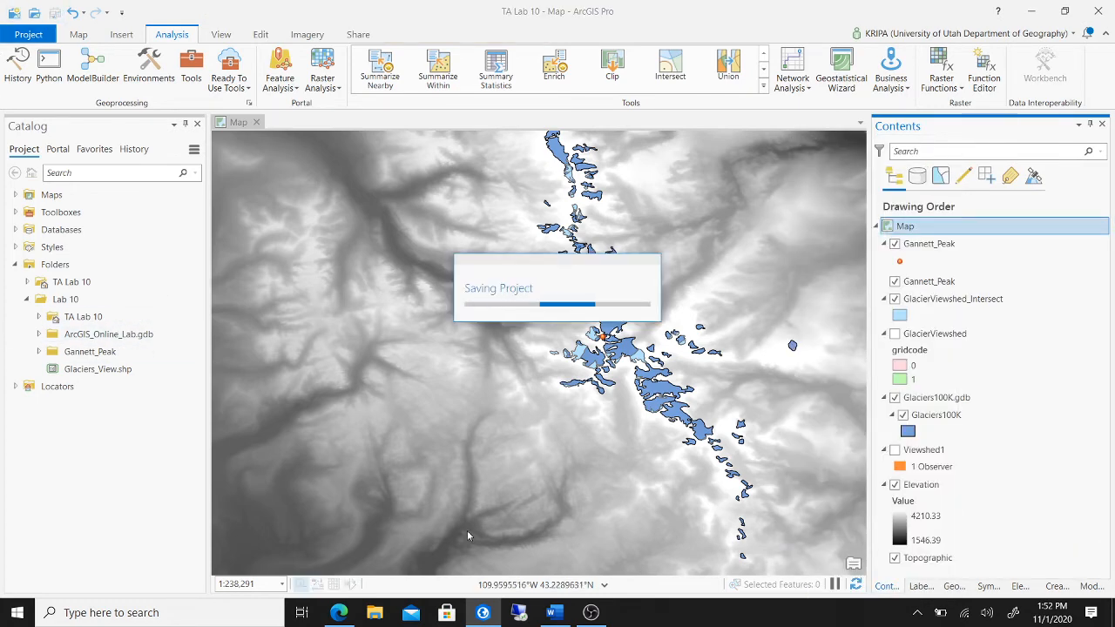
- Compress the eight Glaciers_View shapefile files in Lab 10 into a Glaciers_View zip
left_click(377, 615)
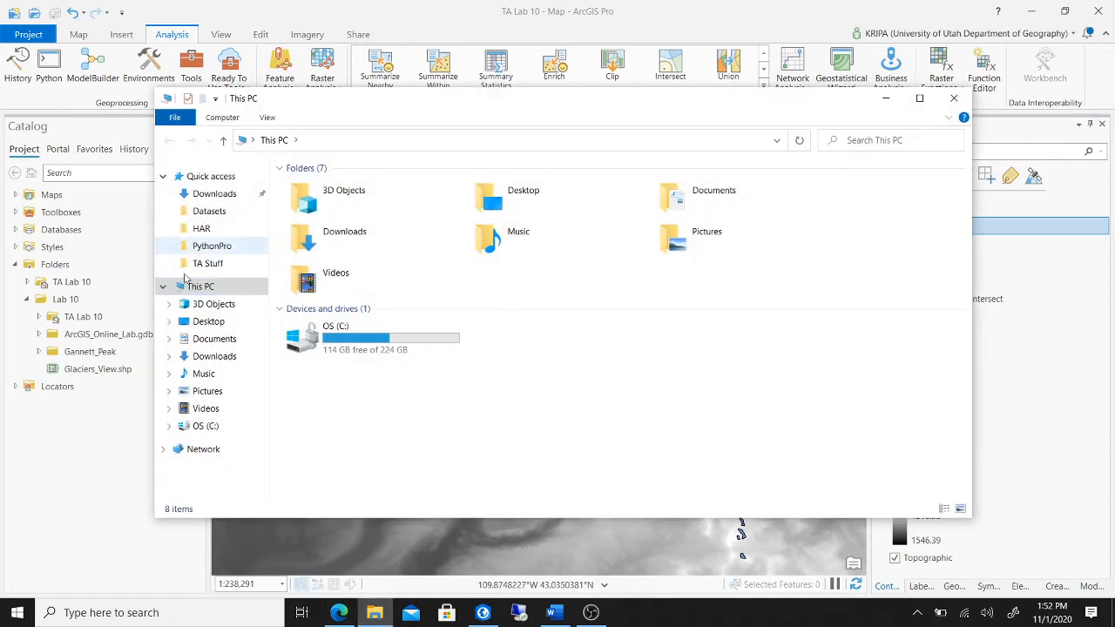
left_click(218, 266)
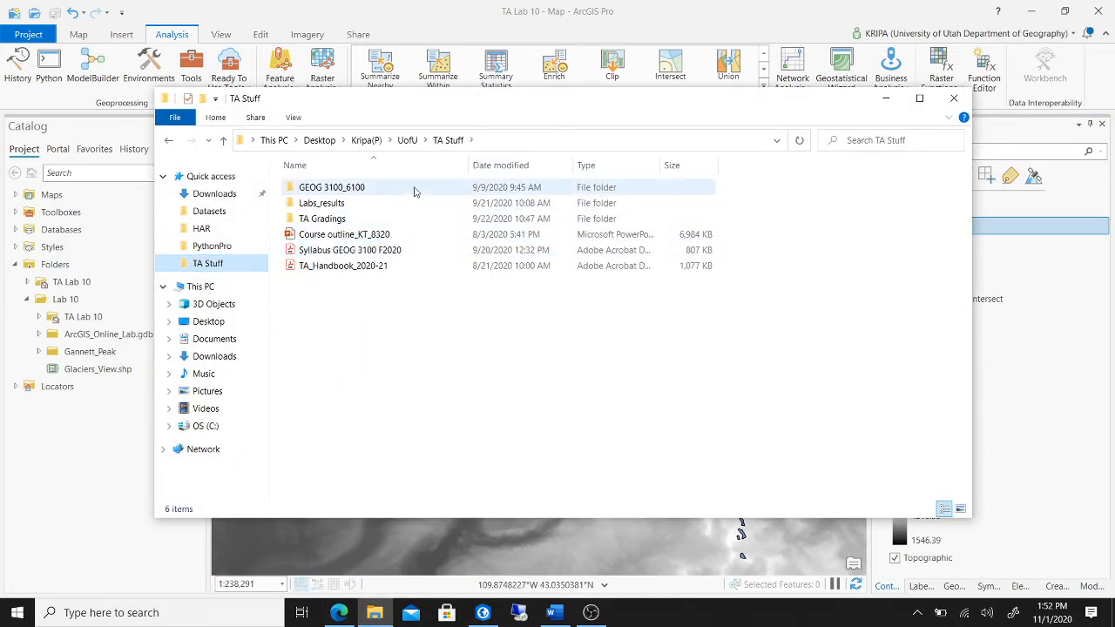
double_click(415, 189)
double_click(376, 327)
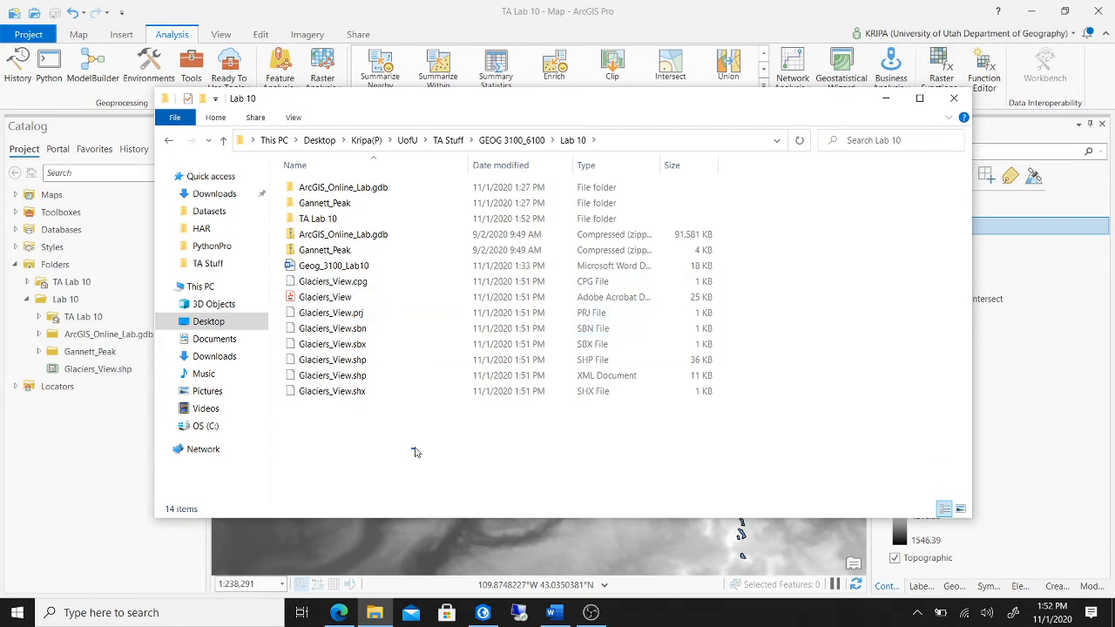
left_click_drag(415, 452, 374, 282)
right_click(425, 280)
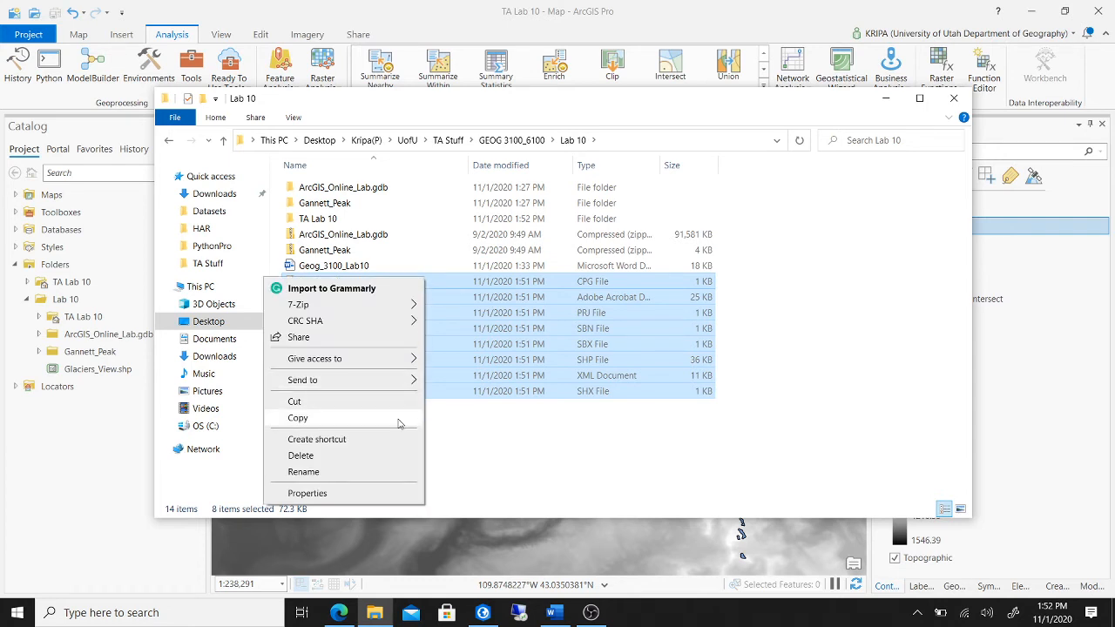
mouse_move(396, 381)
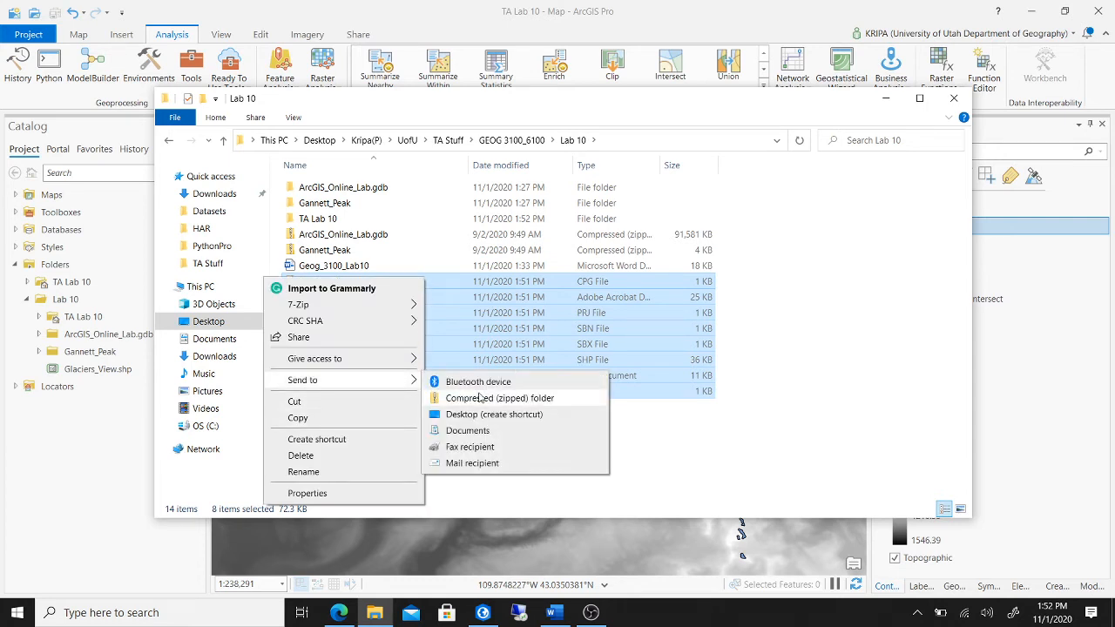
left_click(478, 398)
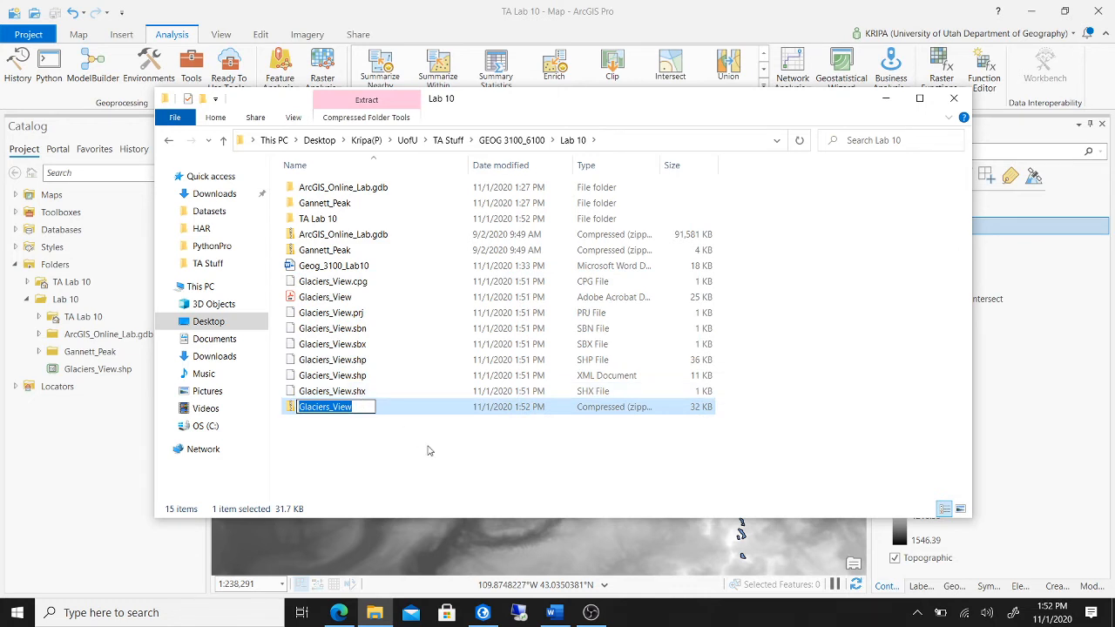
left_click(426, 451)
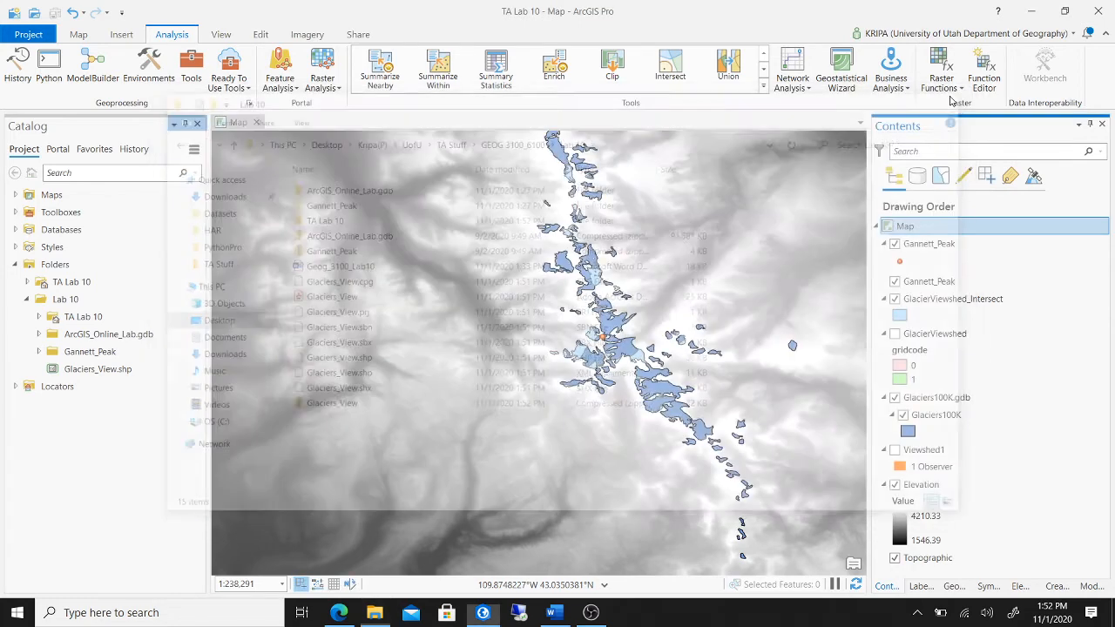
left_click(954, 98)
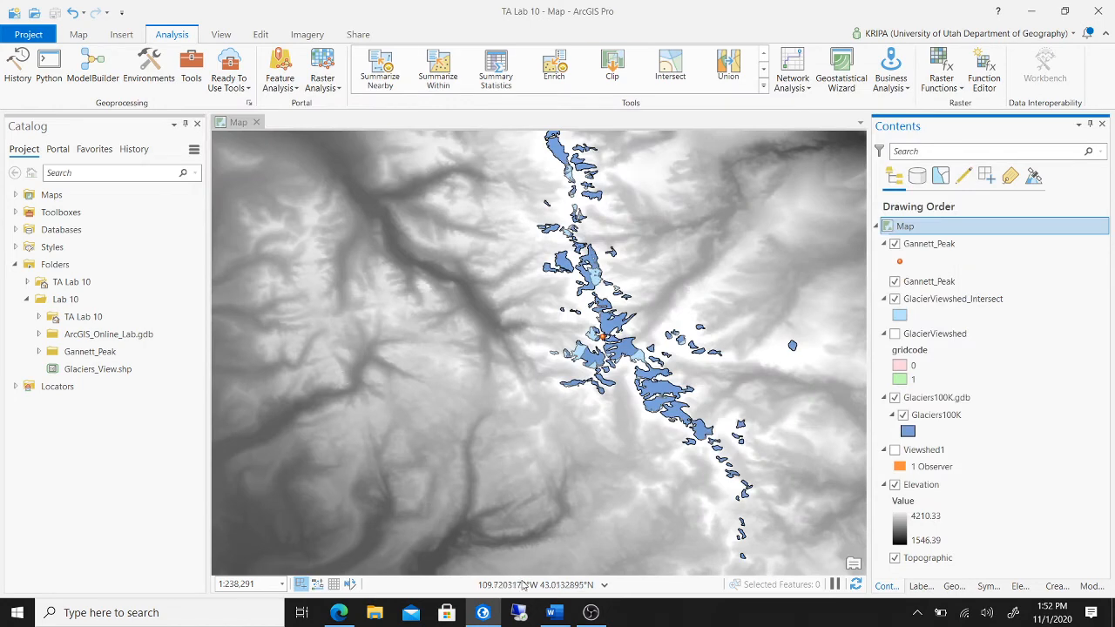
- In My Map, import the Glaciers_View zip file as a new layer
left_click(345, 614)
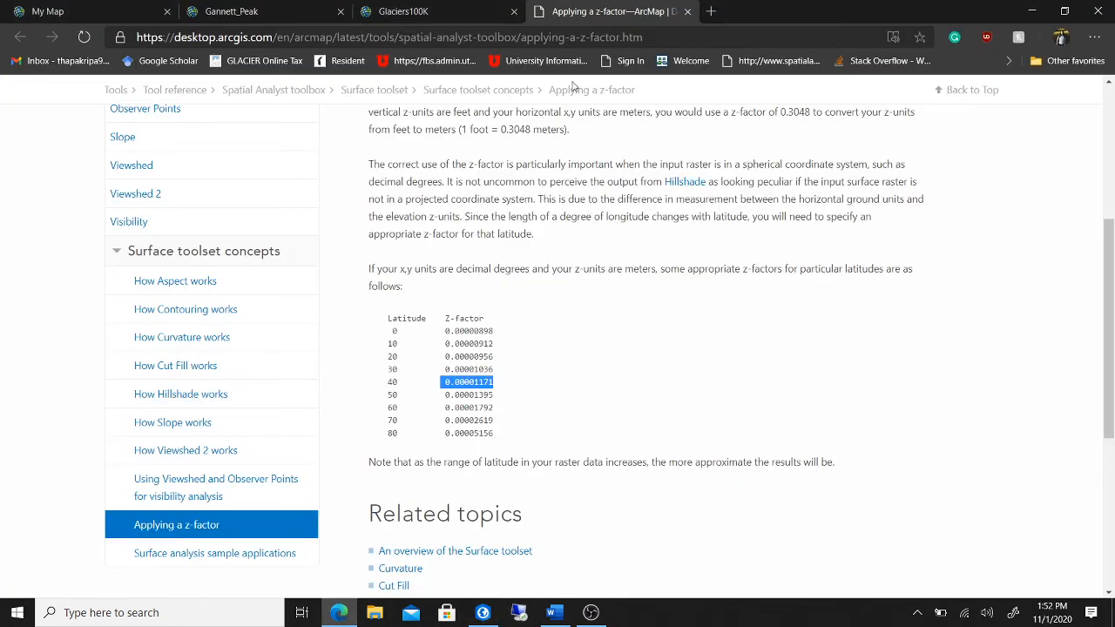
left_click(60, 12)
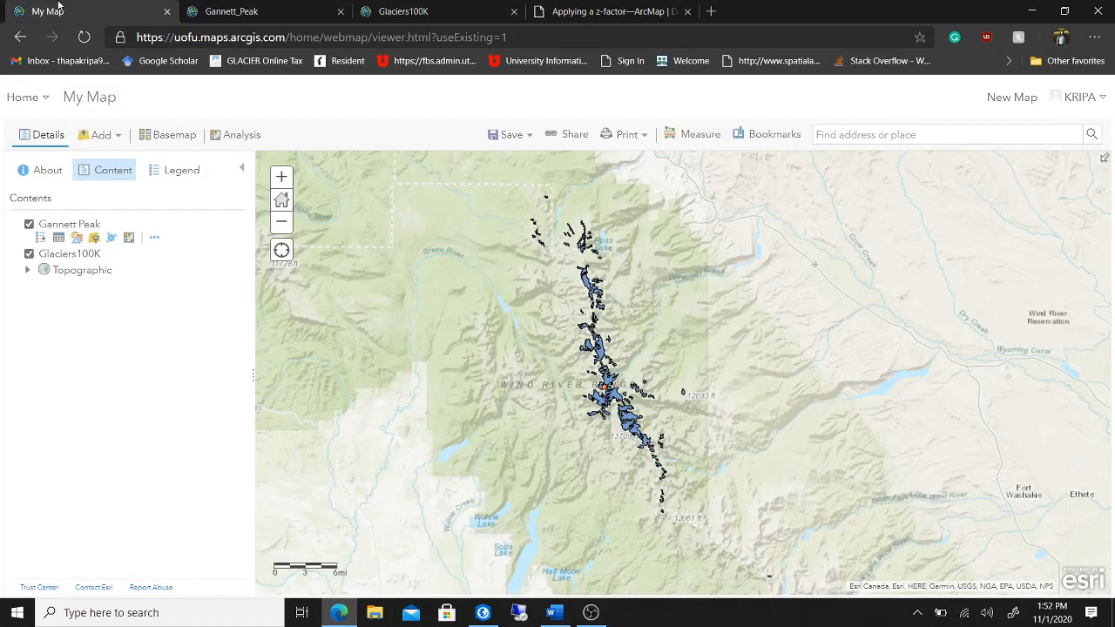
left_click(122, 137)
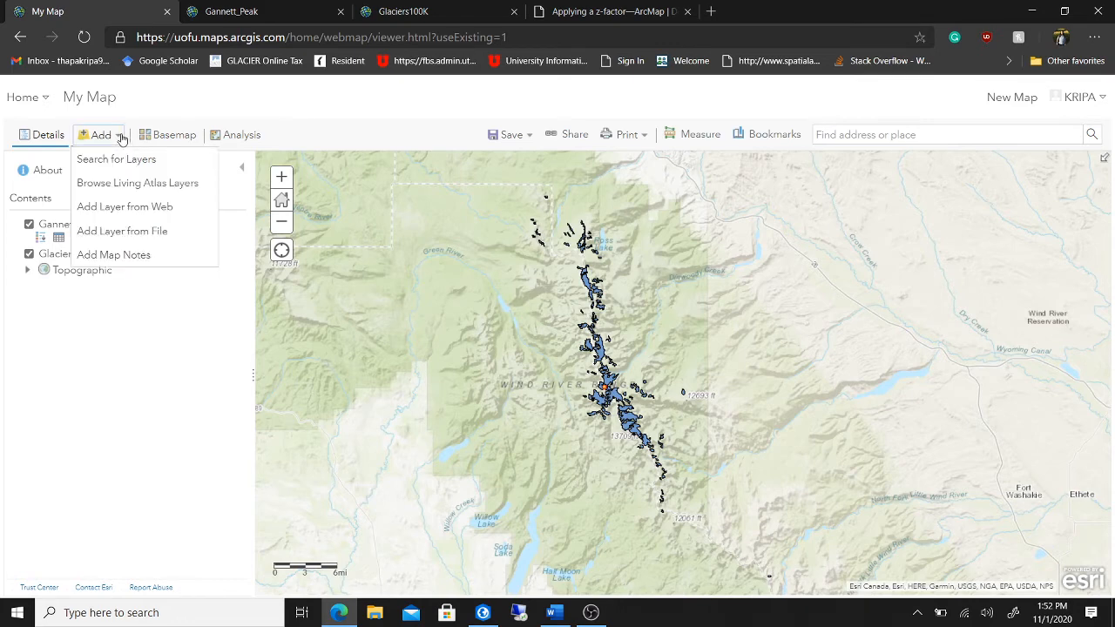
left_click(152, 232)
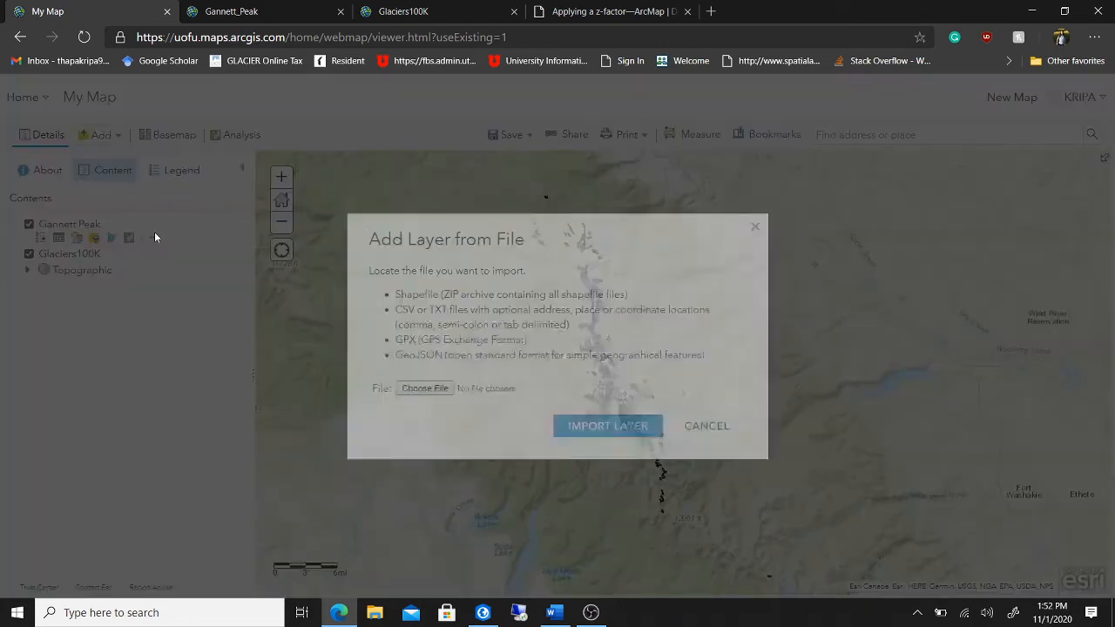
left_click(425, 388)
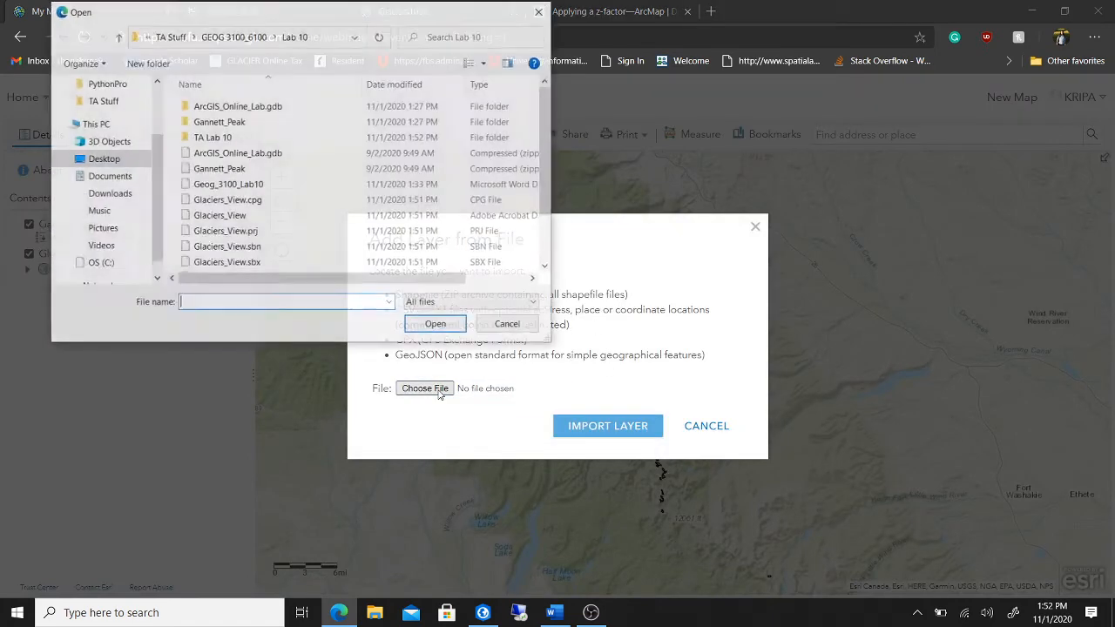
scroll(296, 222, "down", 2)
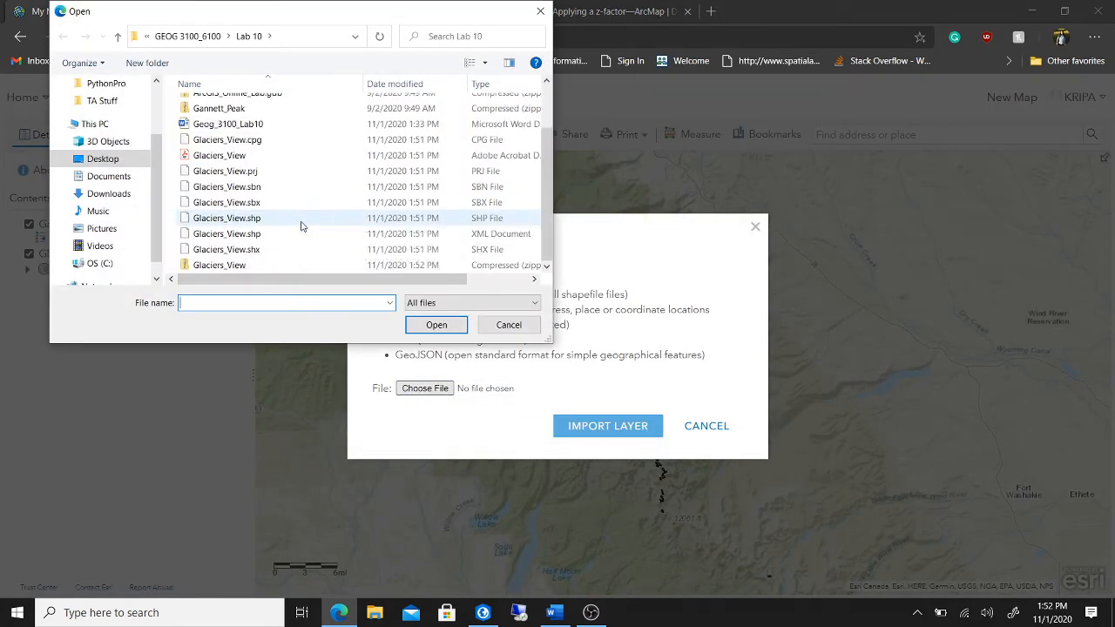
left_click(281, 266)
left_click(436, 325)
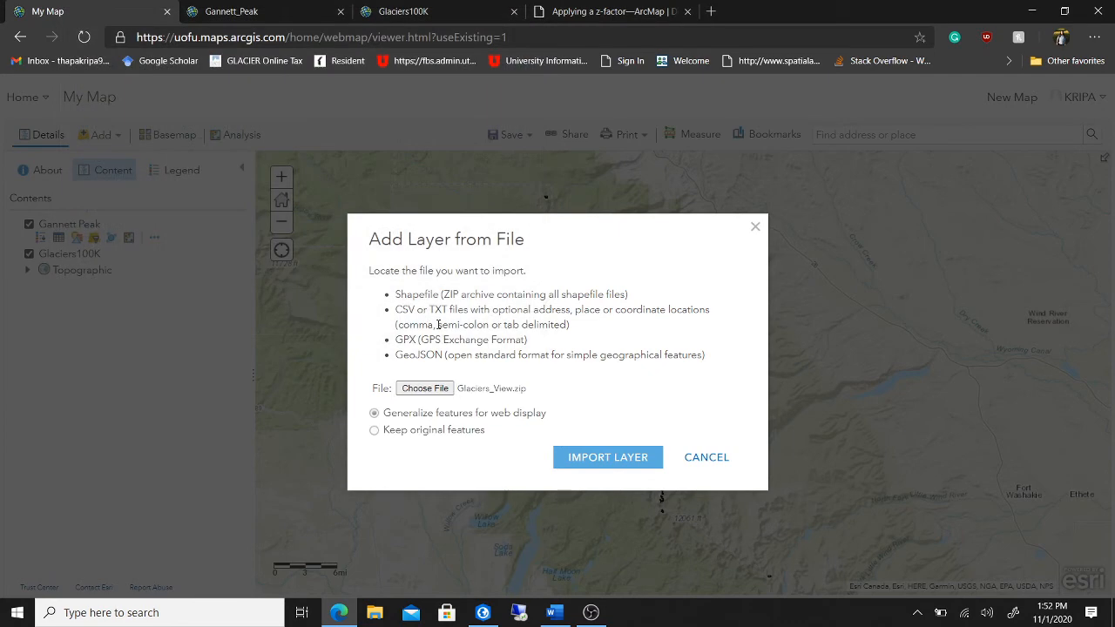
left_click(612, 460)
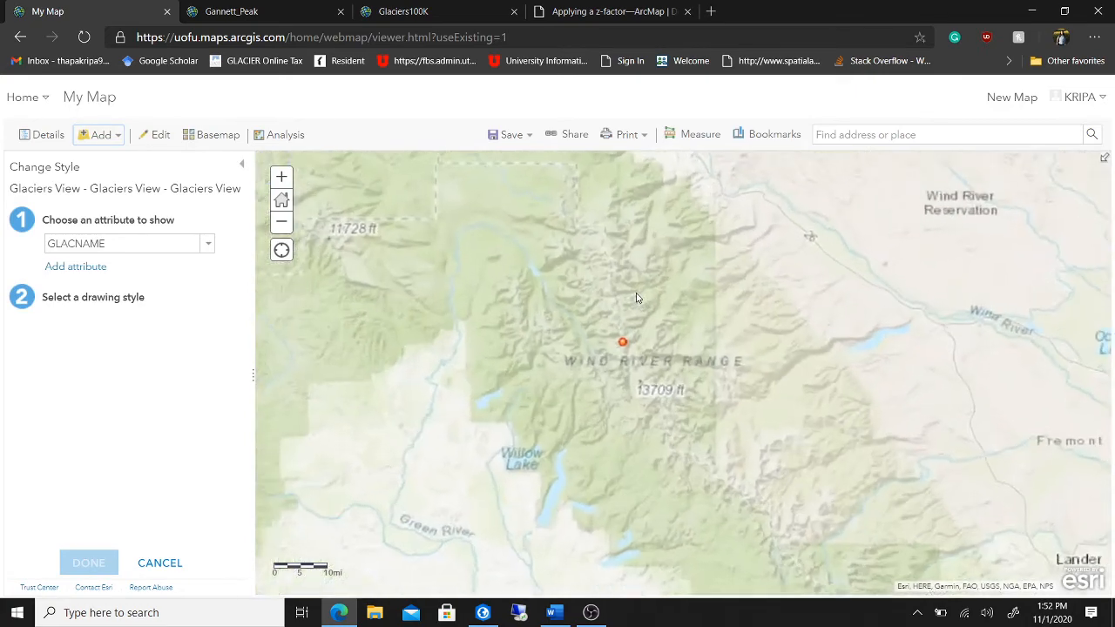
- Style Glaciers View with unique symbols by gridcode and apply the style
scroll(699, 319, "up", 1)
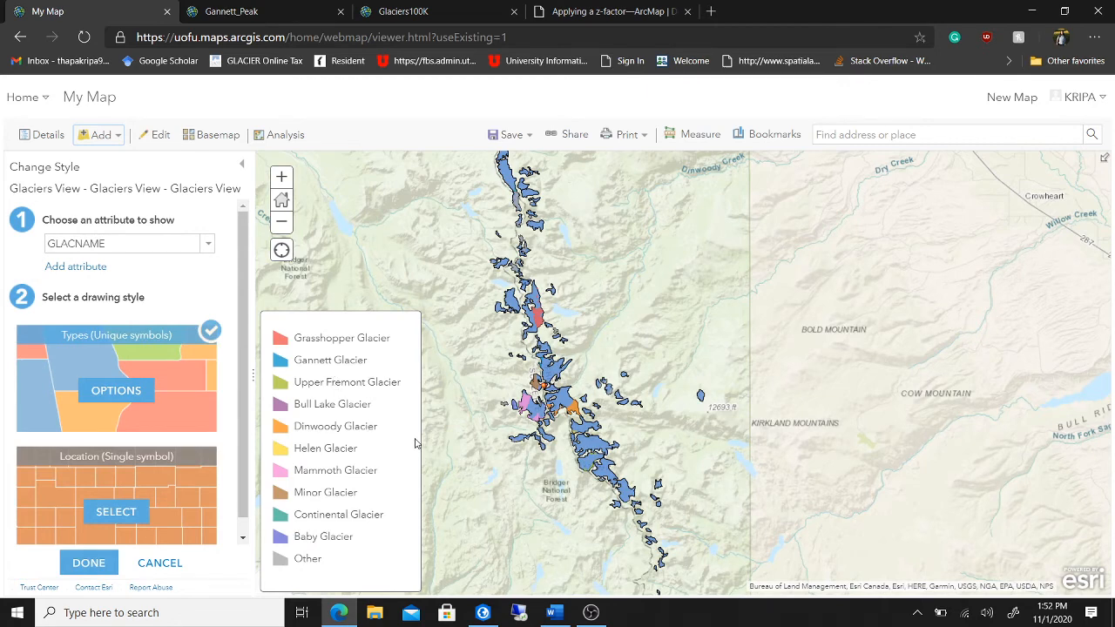
left_click(208, 246)
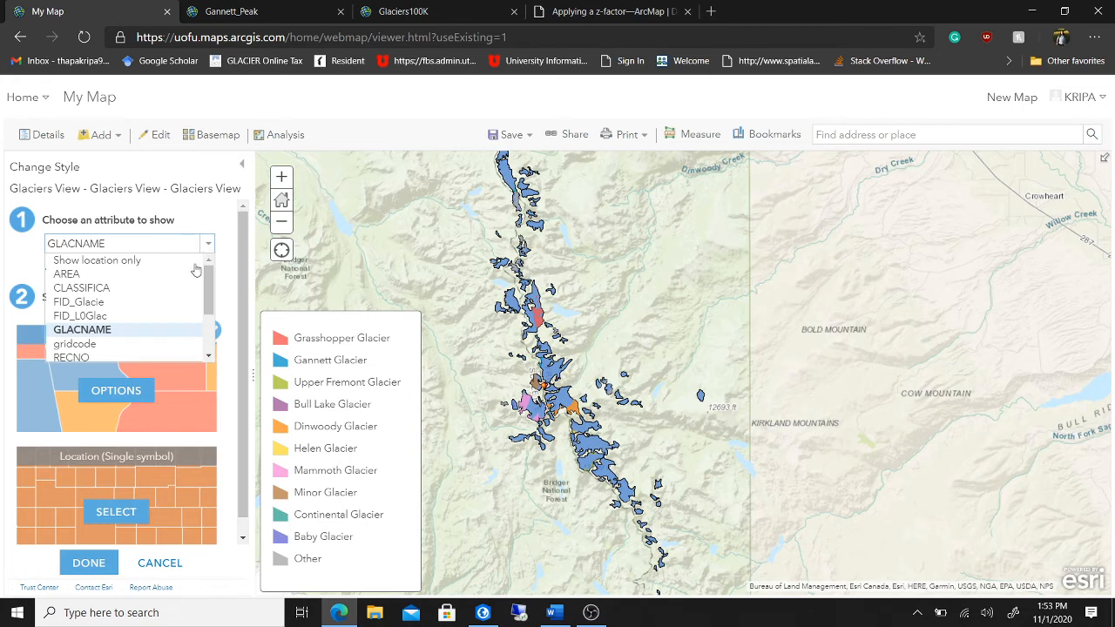
scroll(139, 319, "down", 1)
left_click(137, 327)
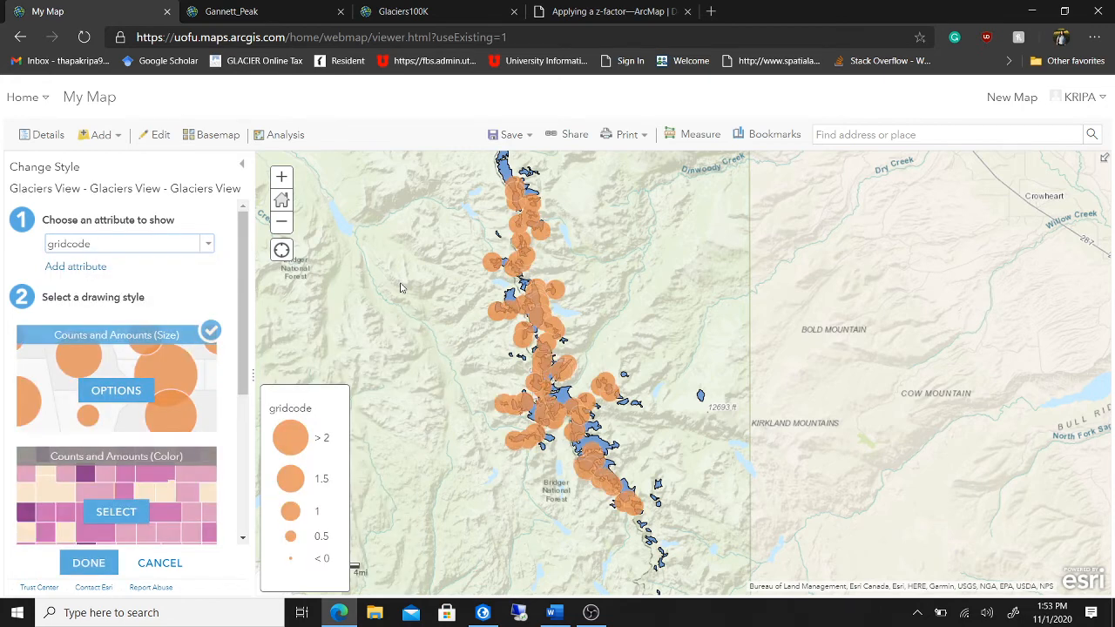
left_click_drag(246, 331, 251, 453)
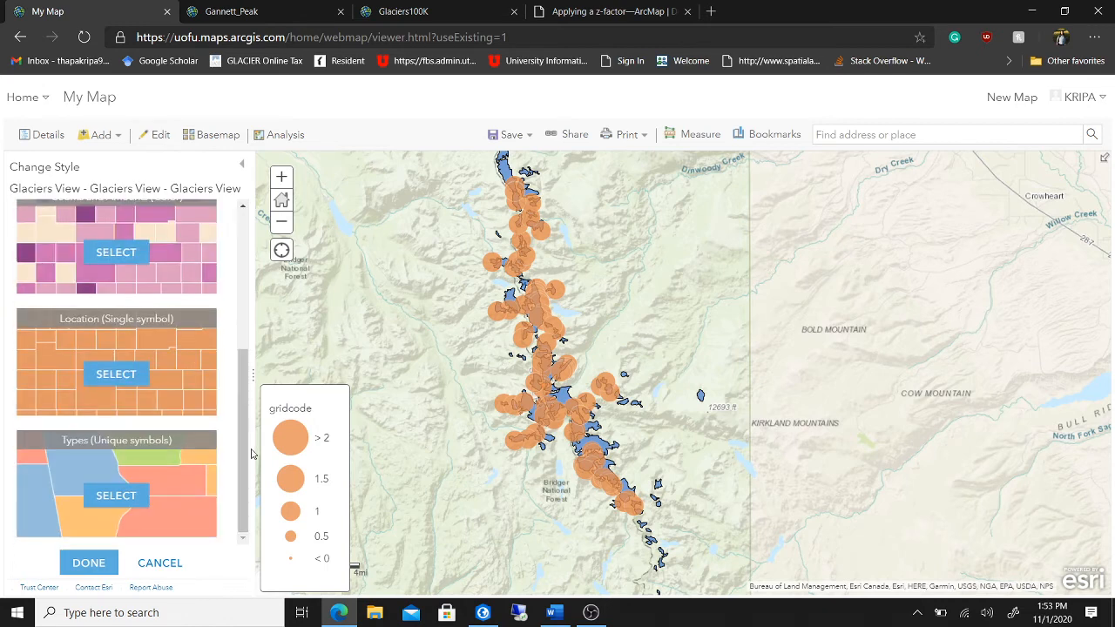
left_click(120, 494)
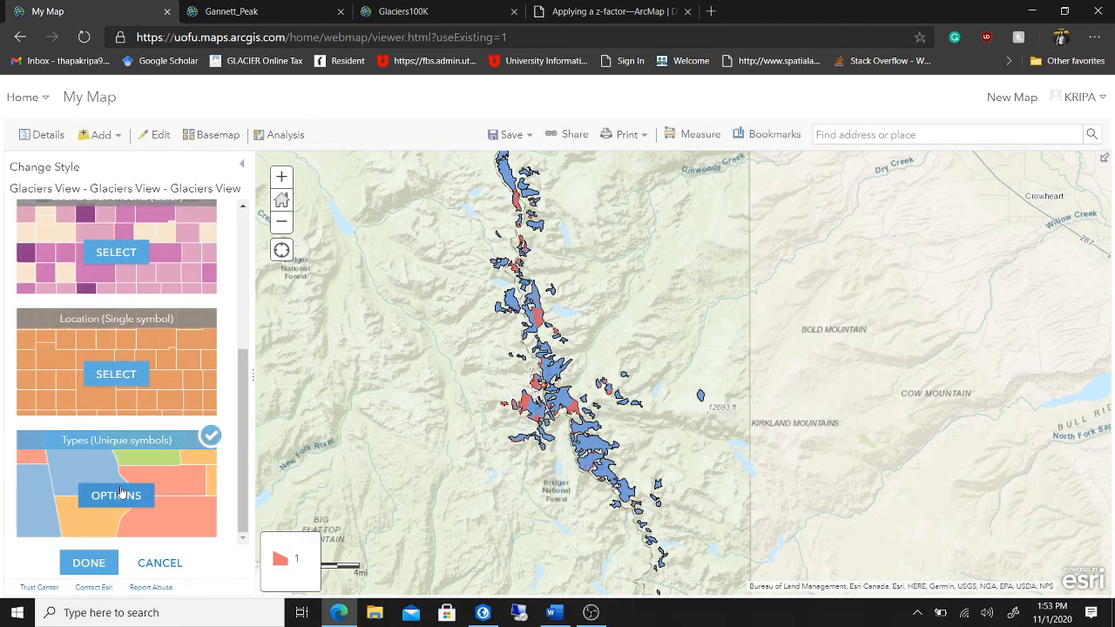
left_click(88, 562)
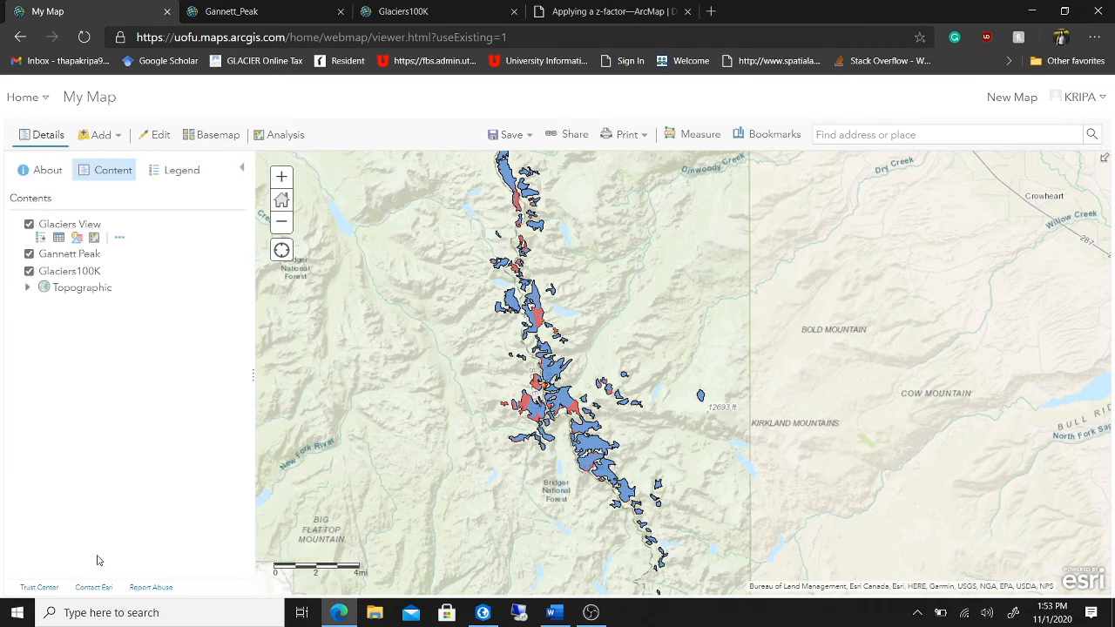
- Check the Word lab document, then bring up Gannett Peak's Change Style options
mouse_move(549, 616)
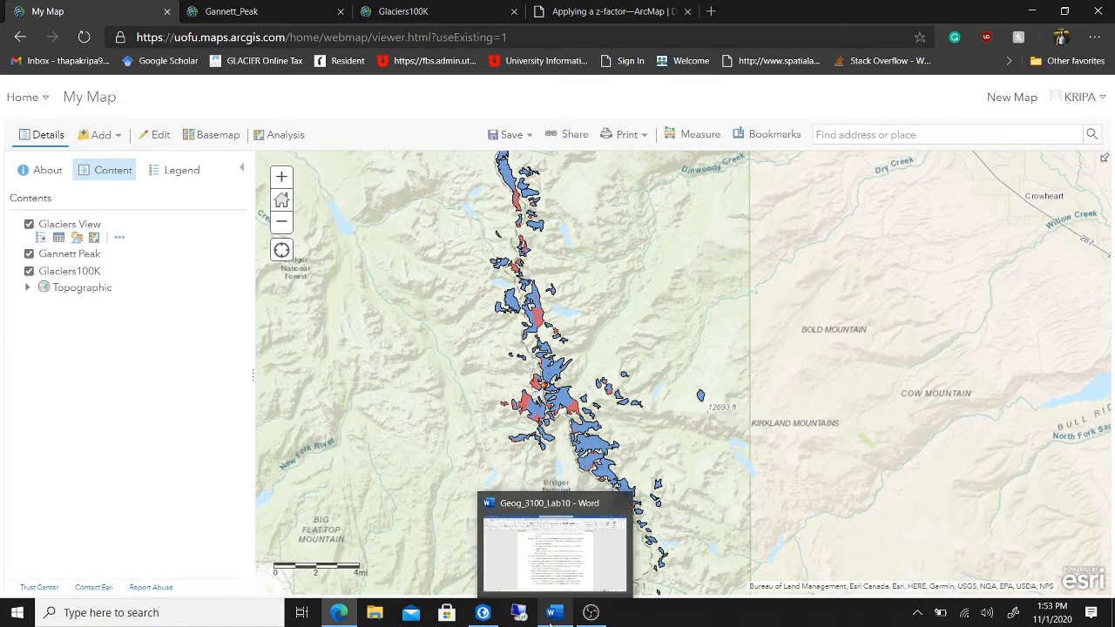
left_click(549, 616)
left_click(550, 619)
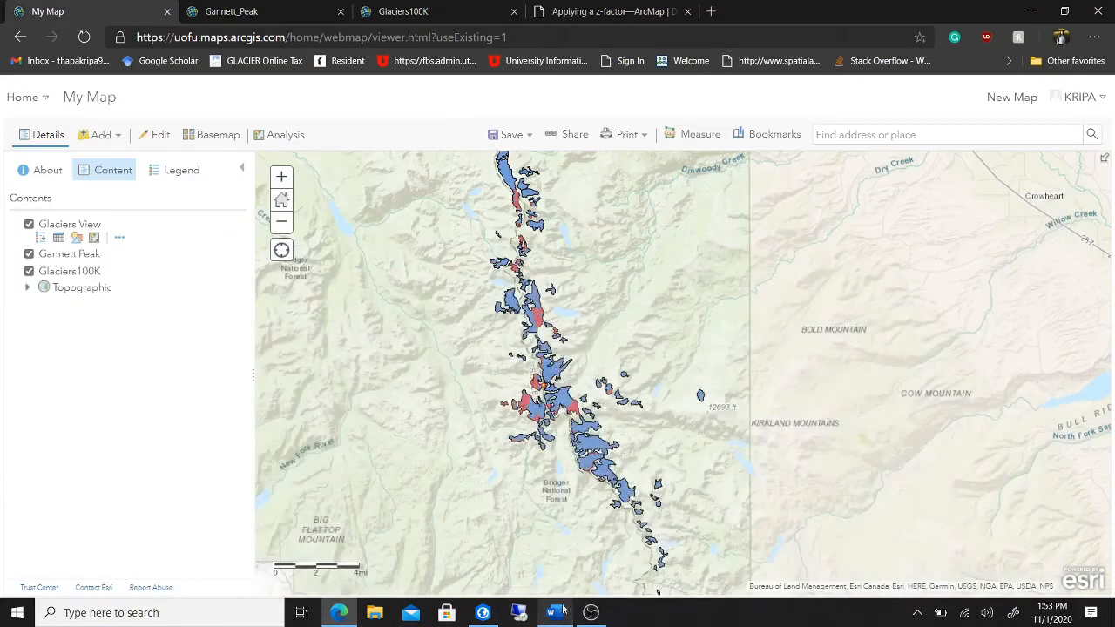
mouse_move(96, 259)
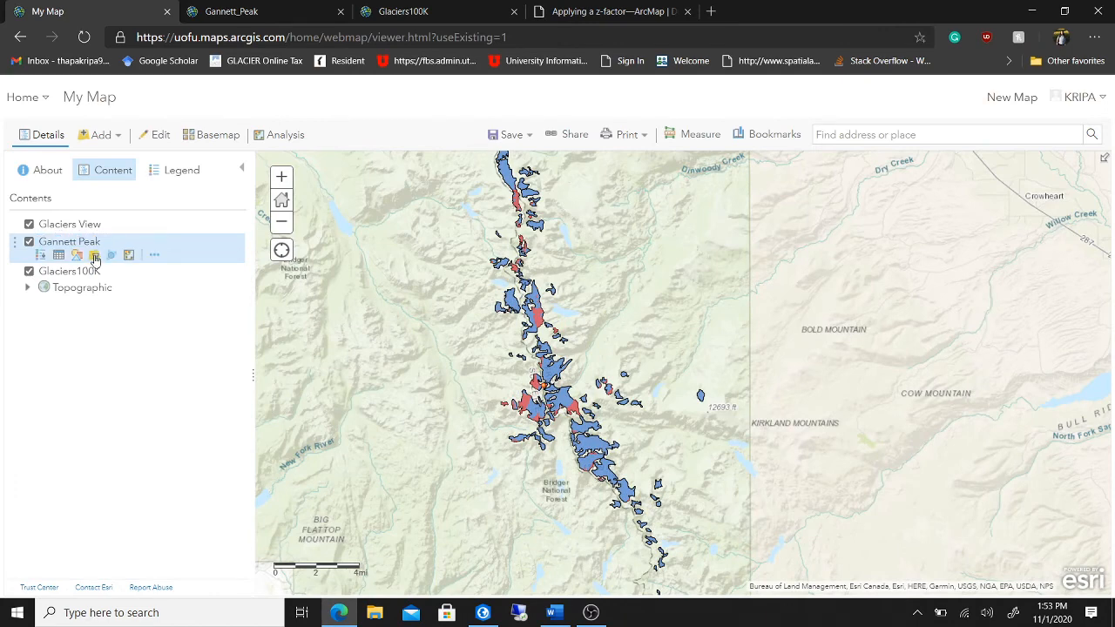
left_click(75, 255)
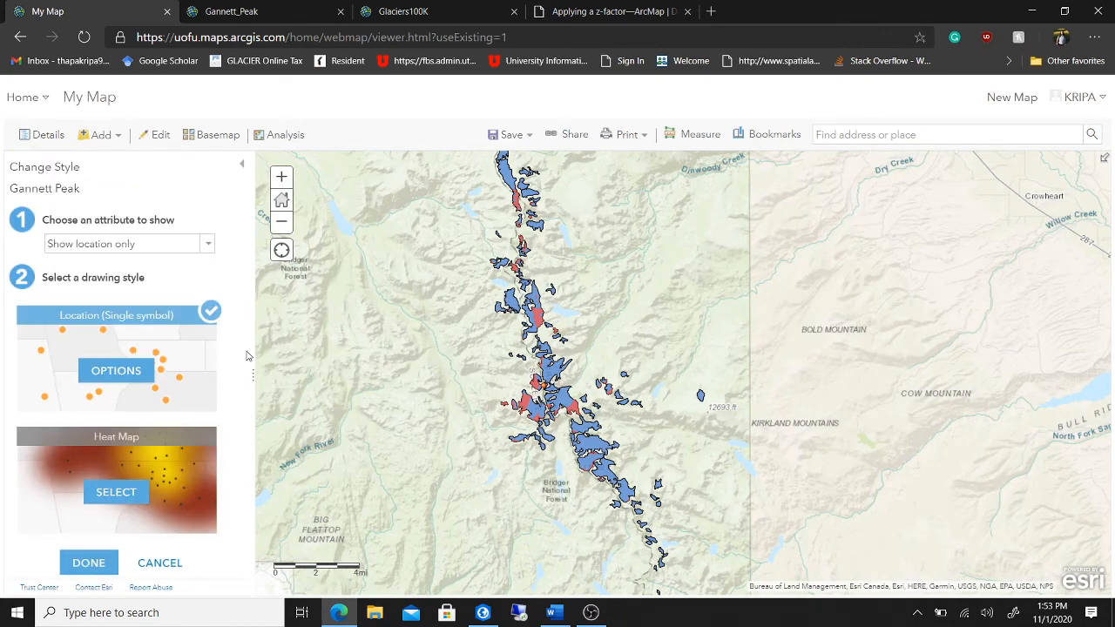
- Try a blue teardrop for Gannett Peak, then apply a red pin enlarged to about 27 px
left_click(106, 373)
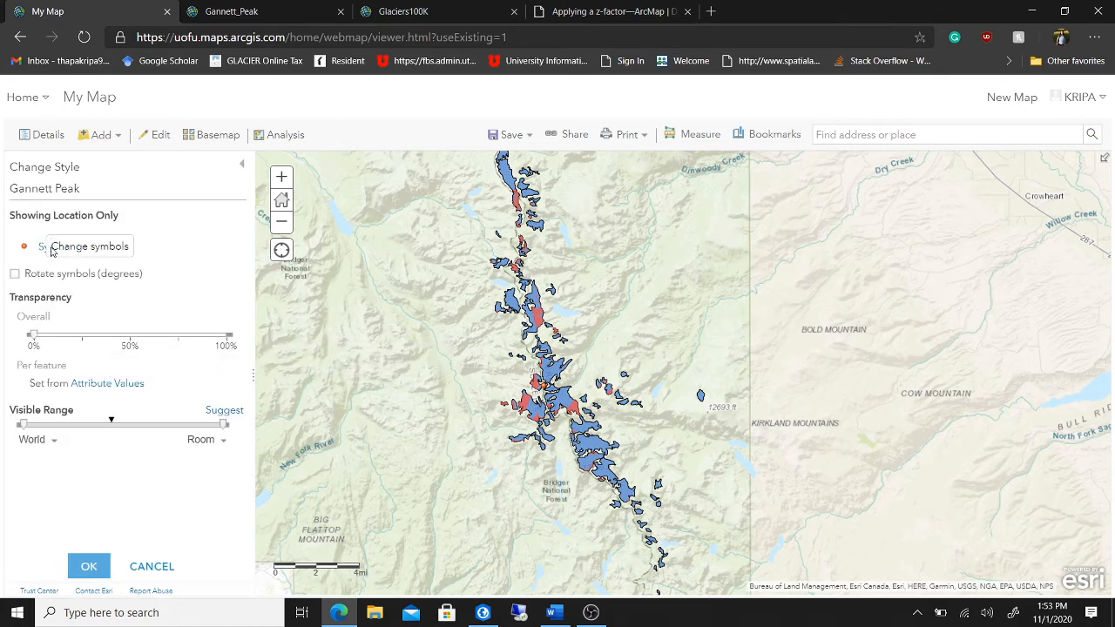
left_click(24, 250)
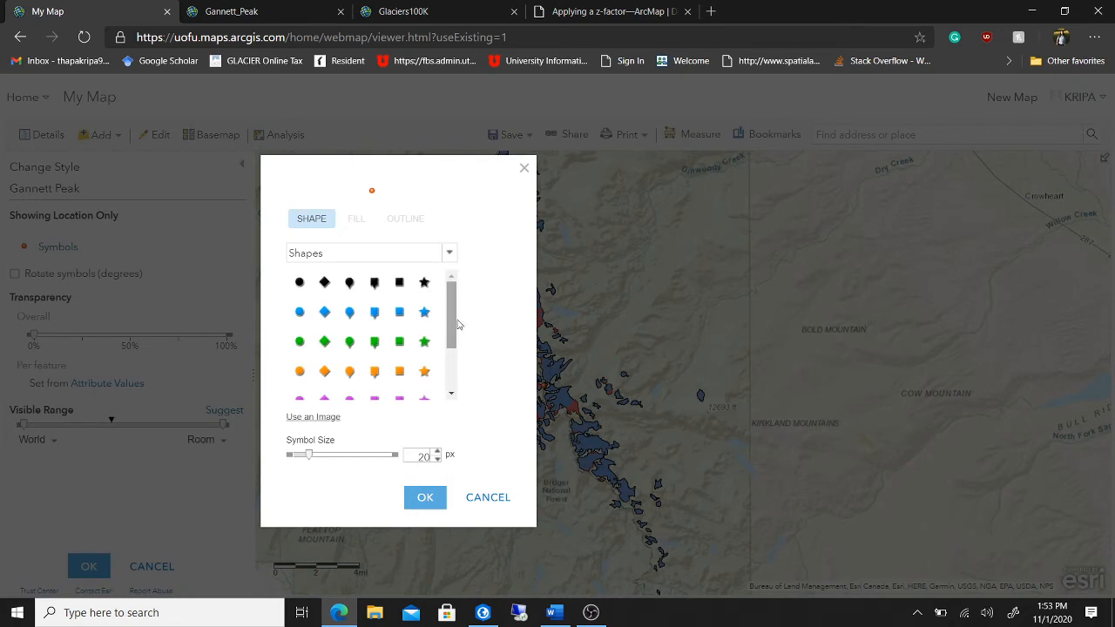
mouse_move(453, 314)
left_mouse_down()
mouse_move(459, 364)
mouse_move(465, 310)
left_mouse_up()
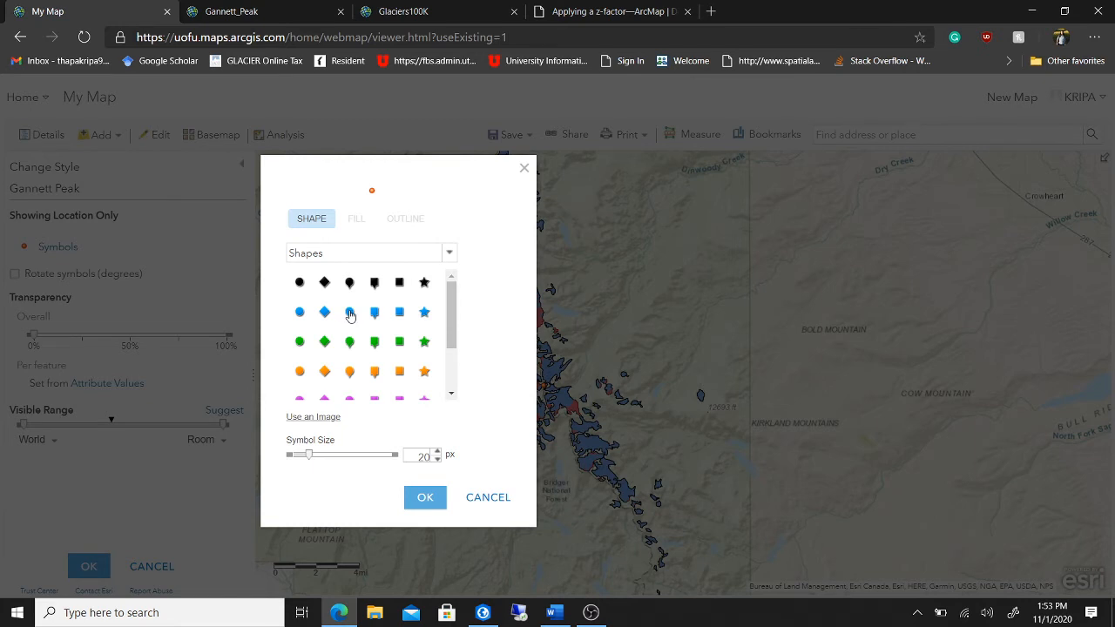
left_click(350, 314)
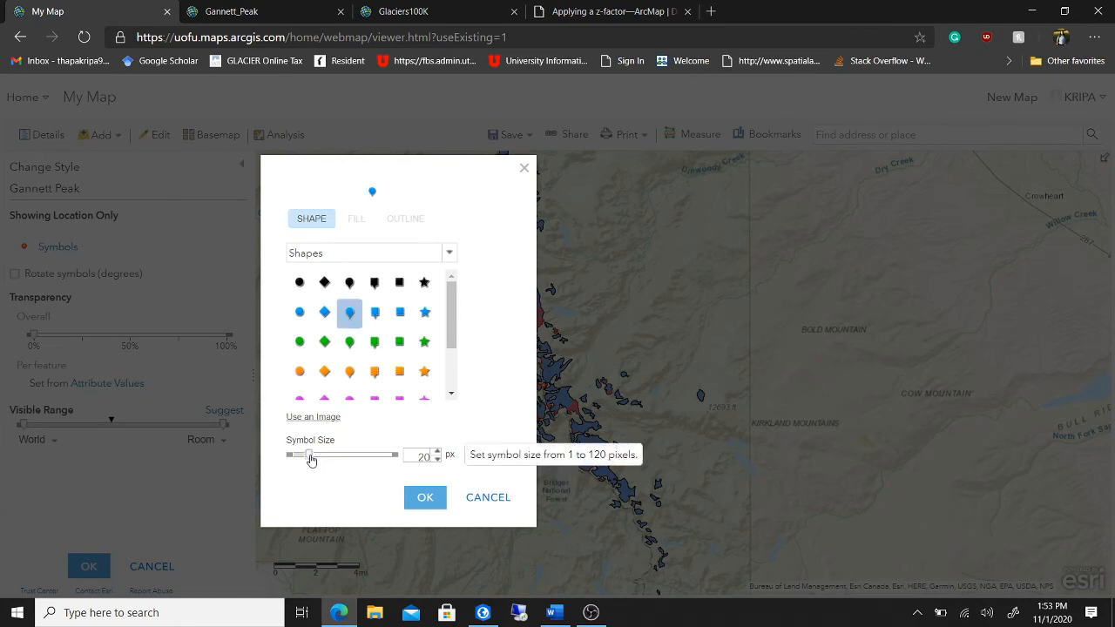
left_click_drag(310, 456, 321, 465)
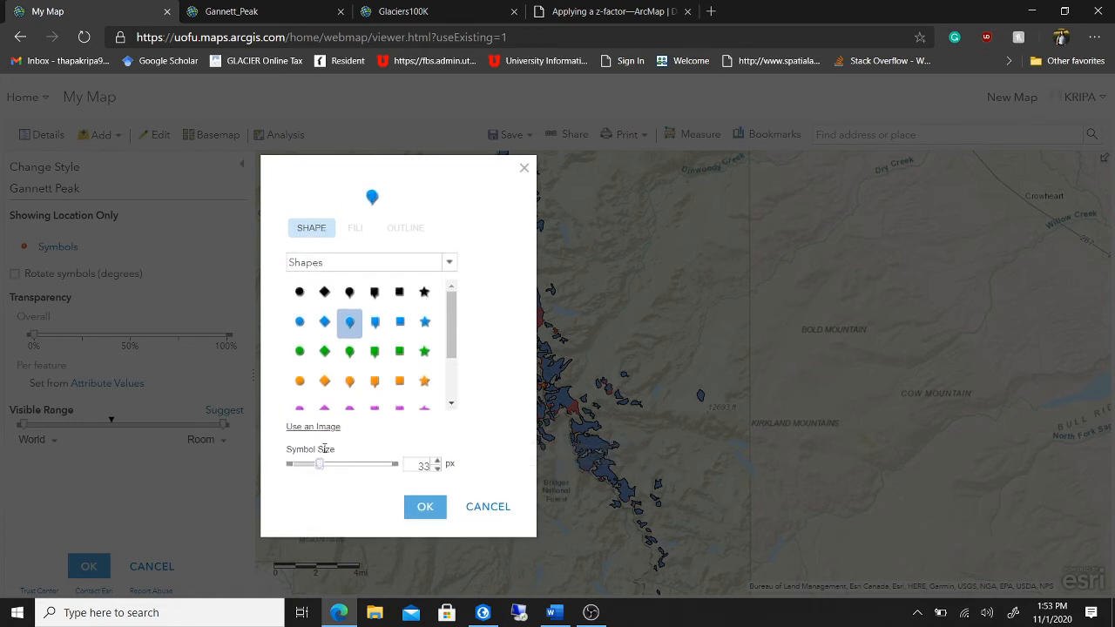
scroll(396, 367, "down", 2)
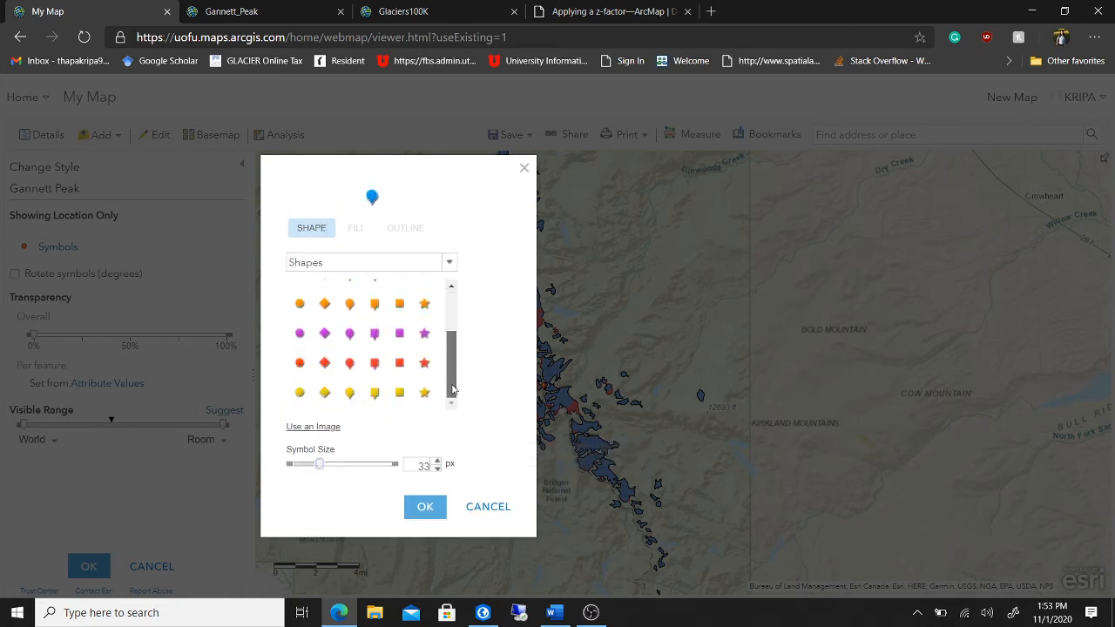
left_click(350, 365)
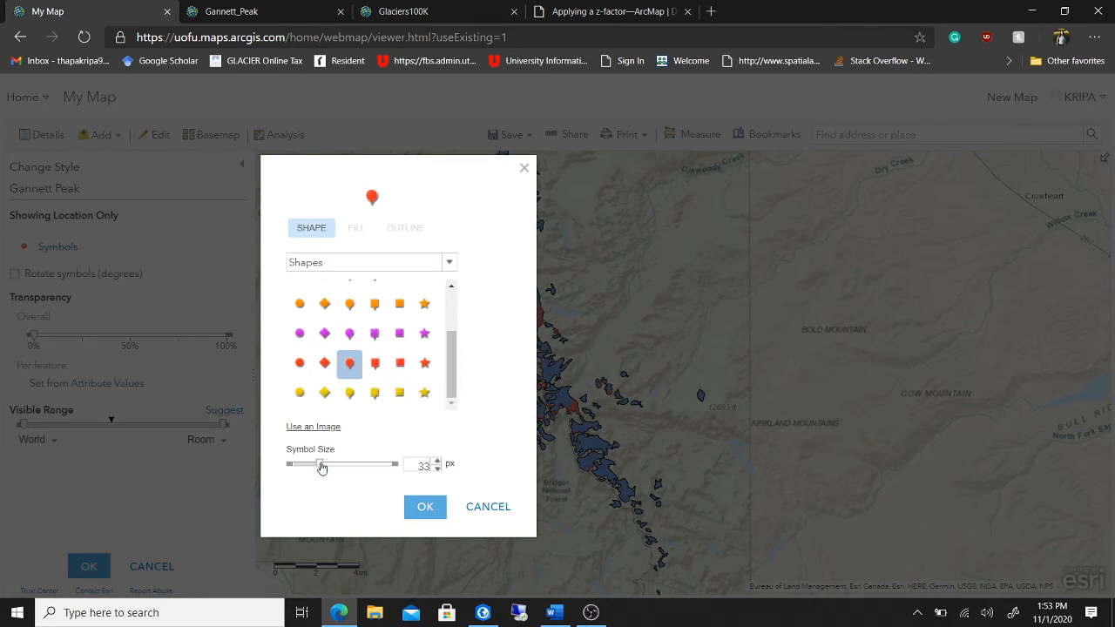
left_click_drag(319, 464, 315, 468)
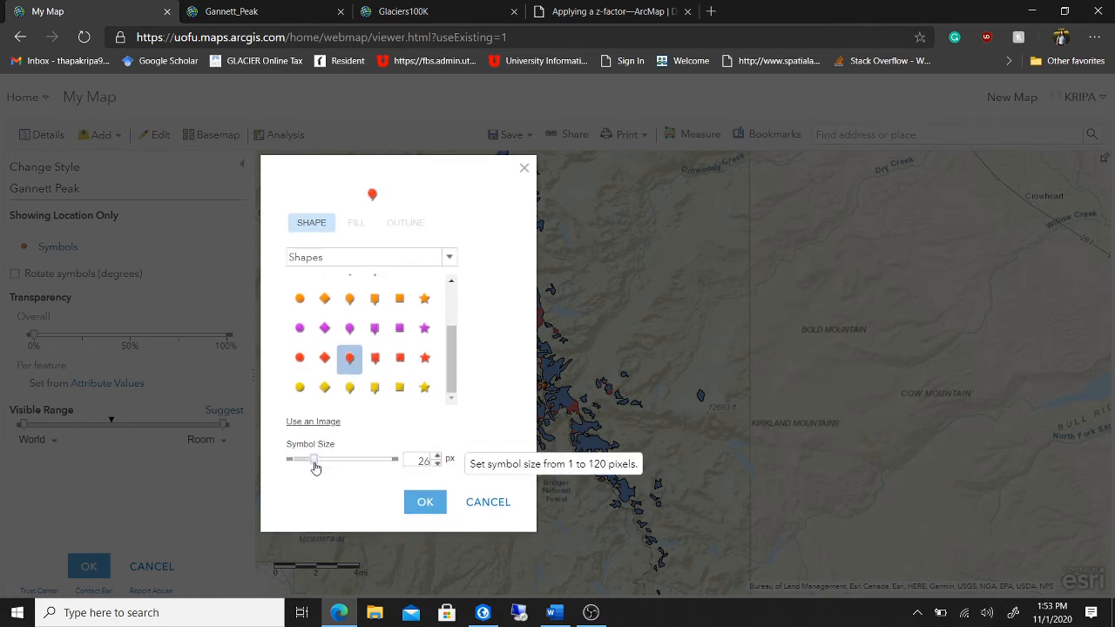
left_click(423, 505)
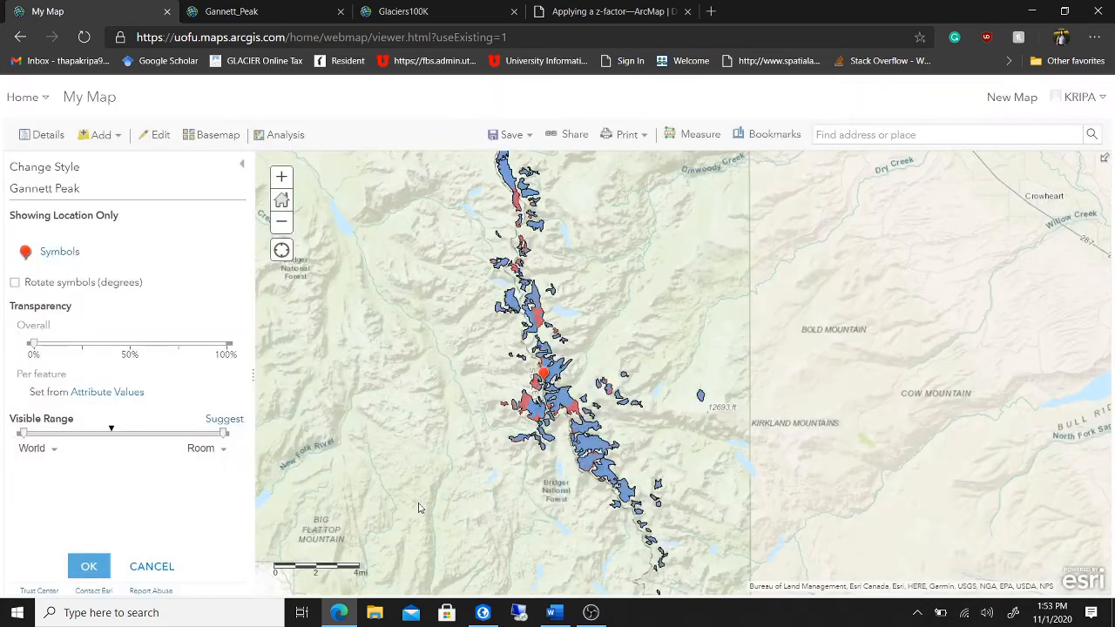
- Switch the Gannett Peak pin to magenta and confirm the style
left_click(24, 253)
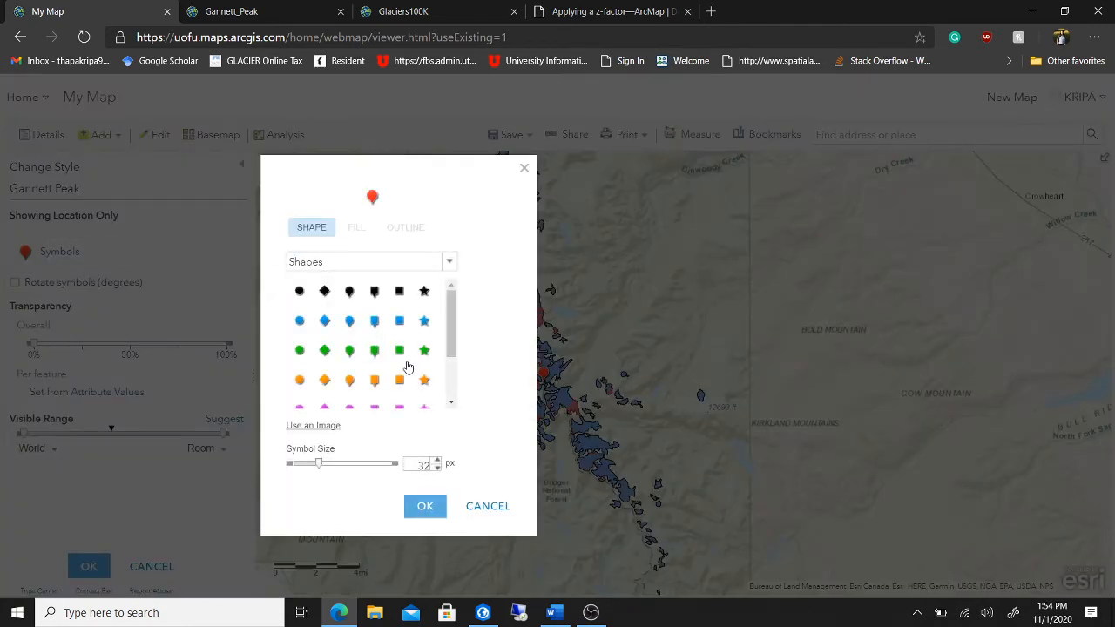
scroll(406, 366, "down", 1)
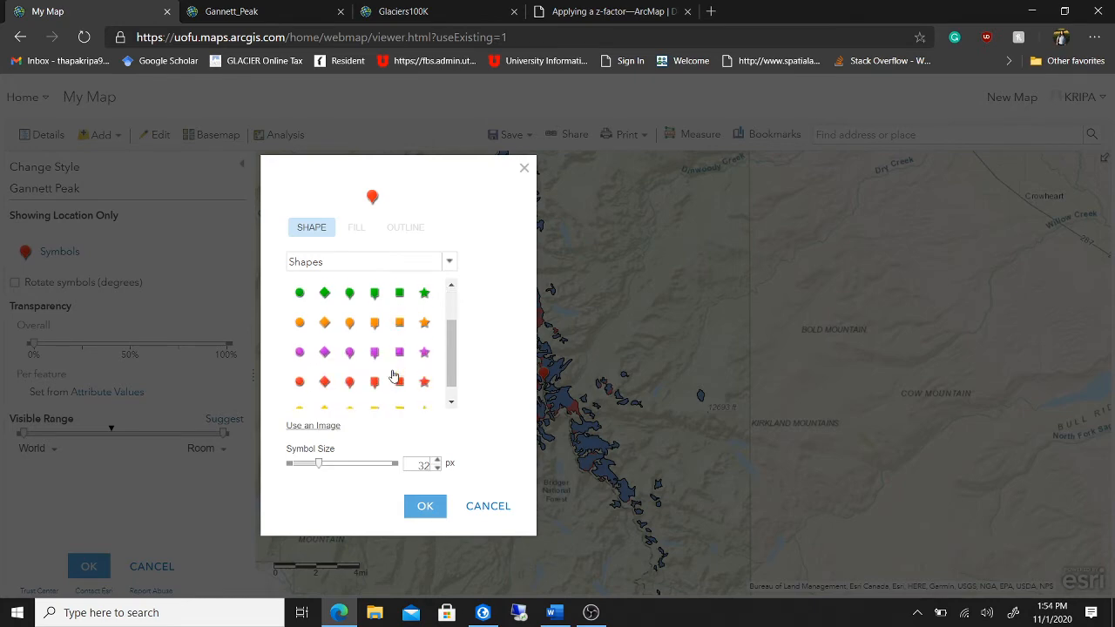
left_click(349, 352)
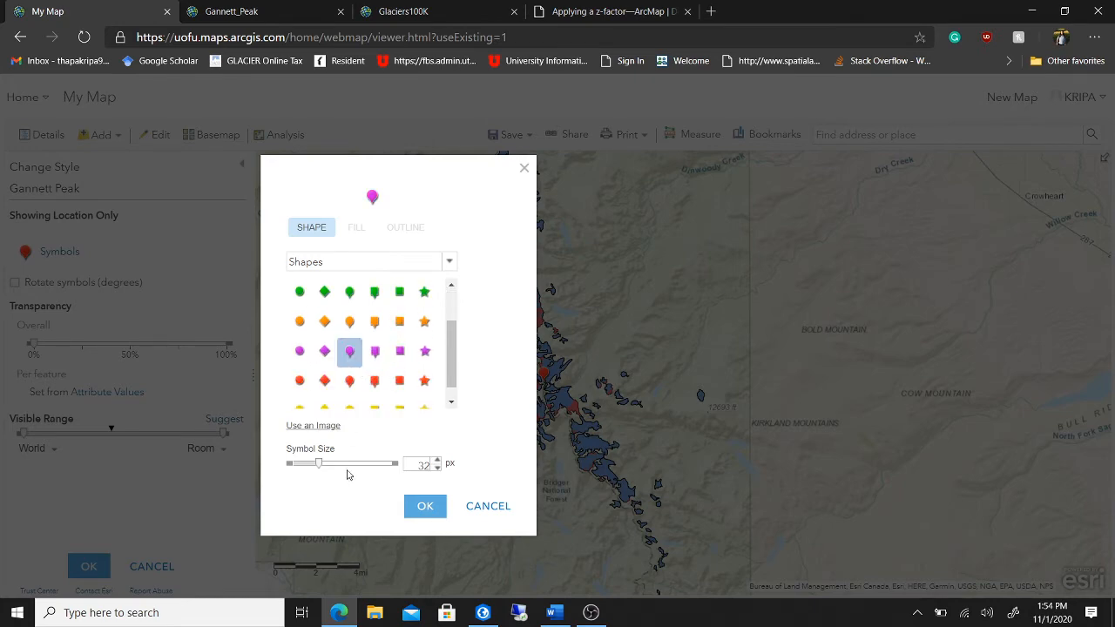
left_click(427, 508)
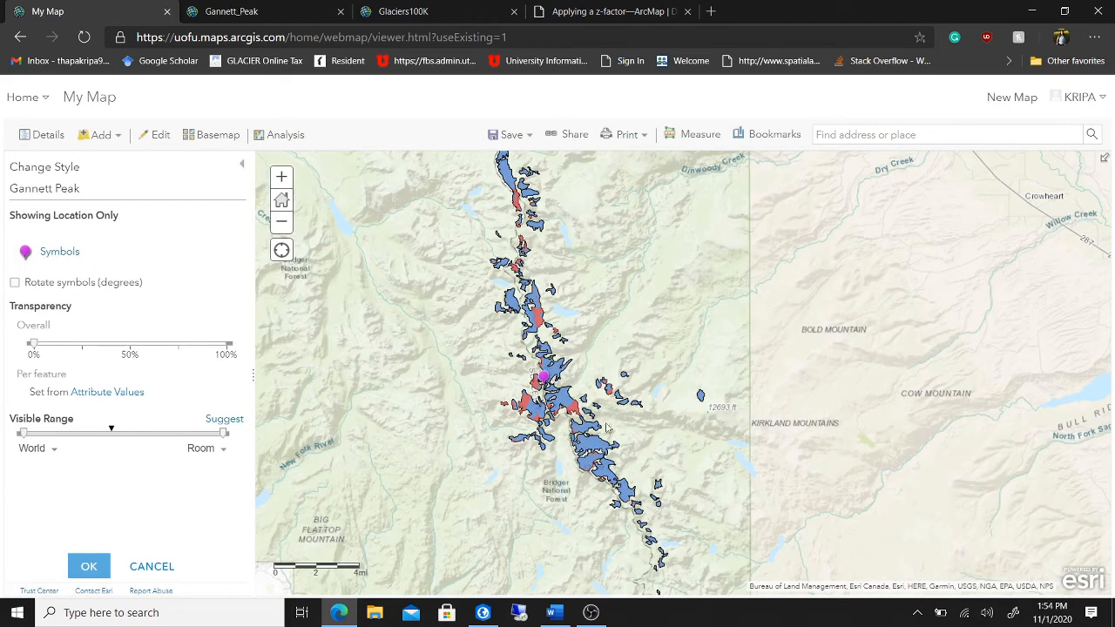
left_click(89, 566)
left_click(33, 139)
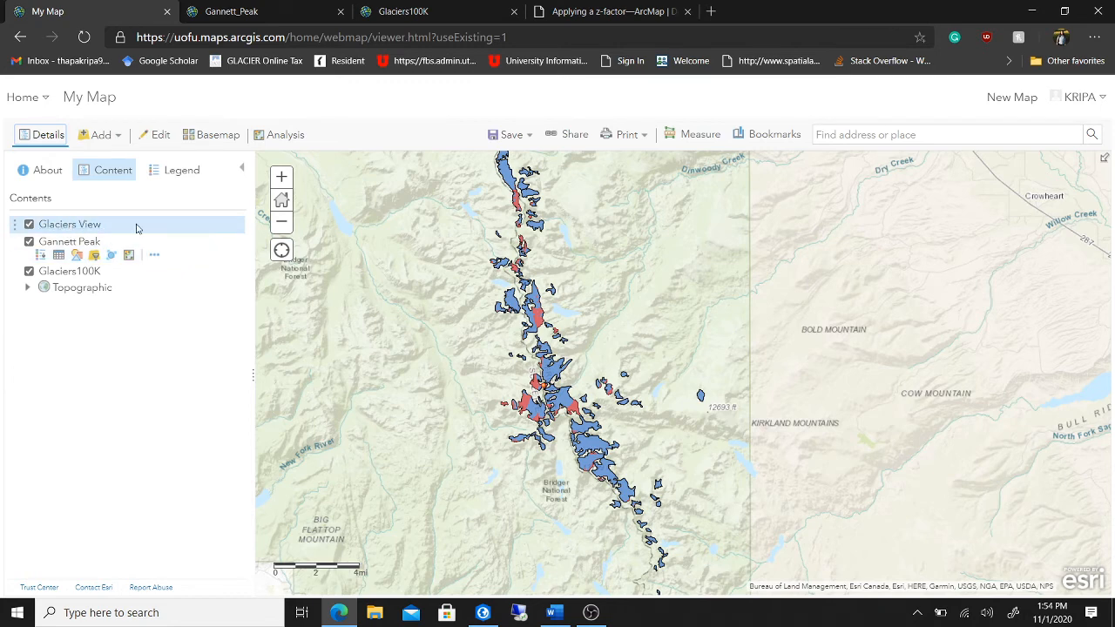
- Open Glaciers100K's single-symbol settings and remove the polygon outline
left_click(96, 274)
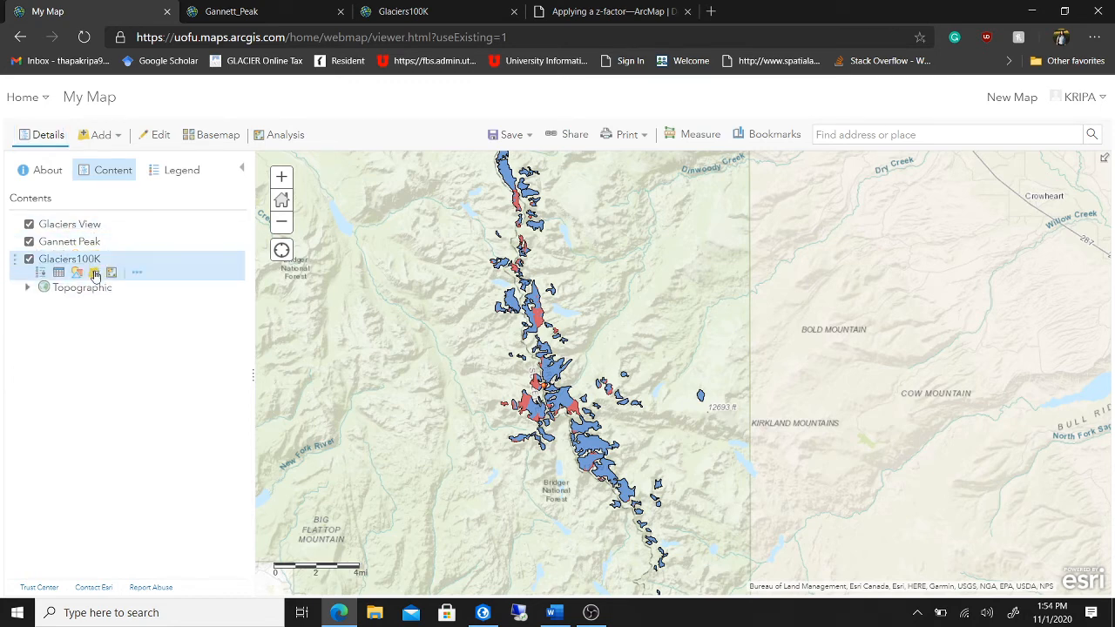
left_click(76, 285)
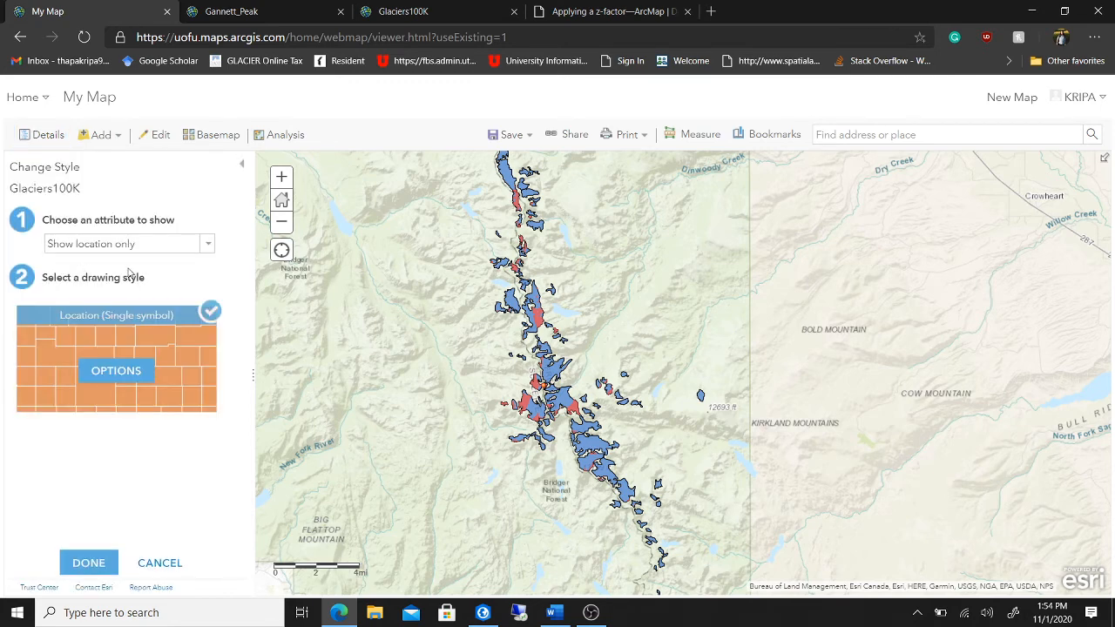
left_click(126, 370)
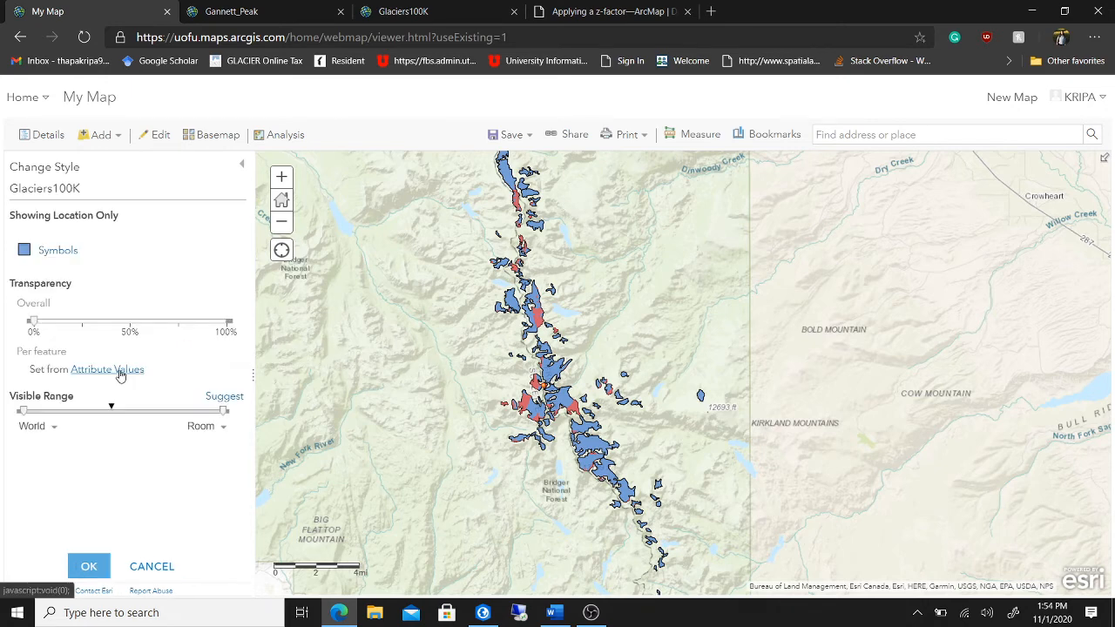
left_click(79, 252)
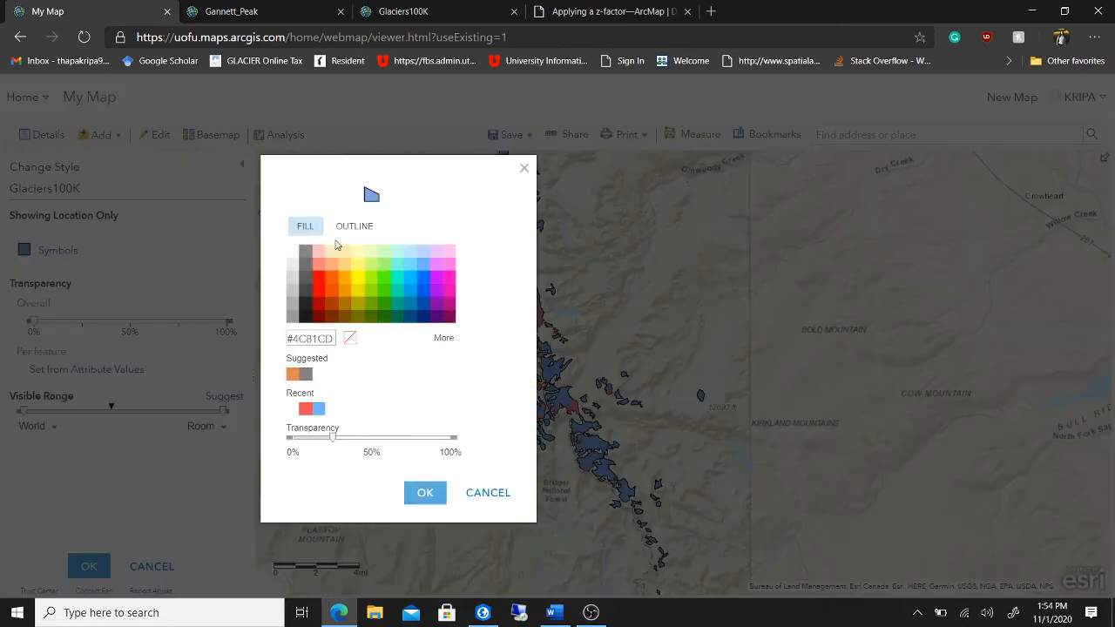
left_click(350, 337)
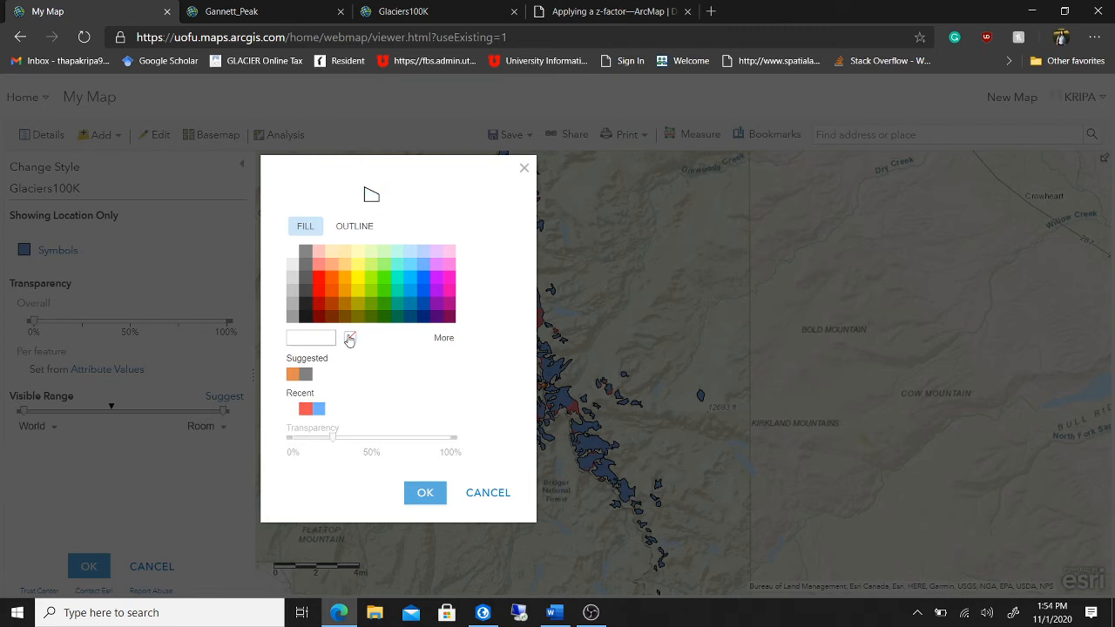
left_click(408, 255)
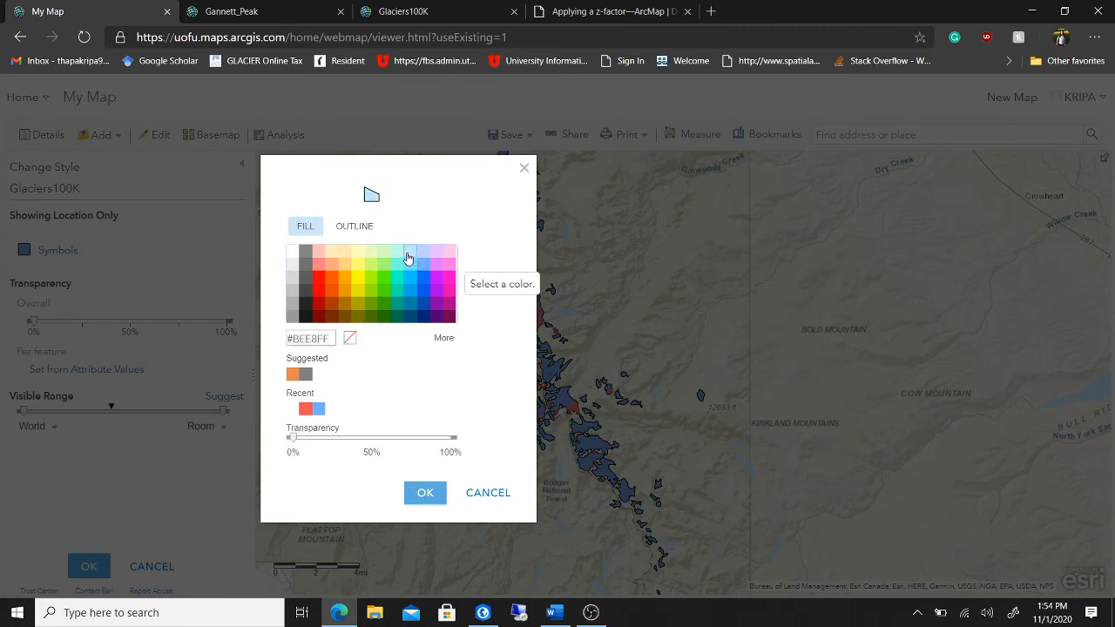
left_click(350, 337)
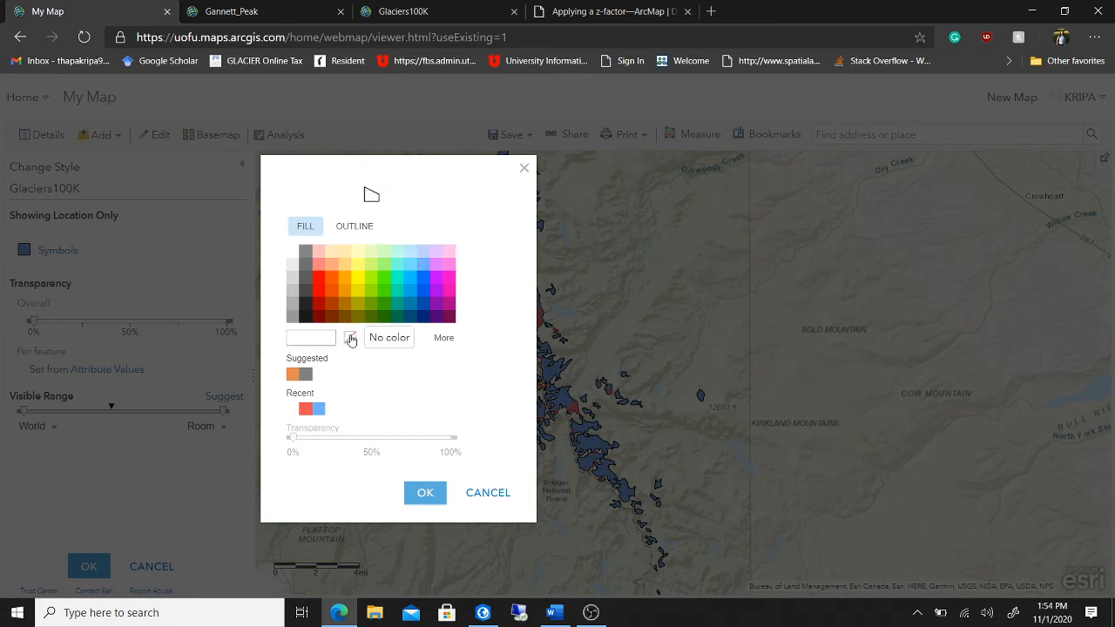
left_click(364, 227)
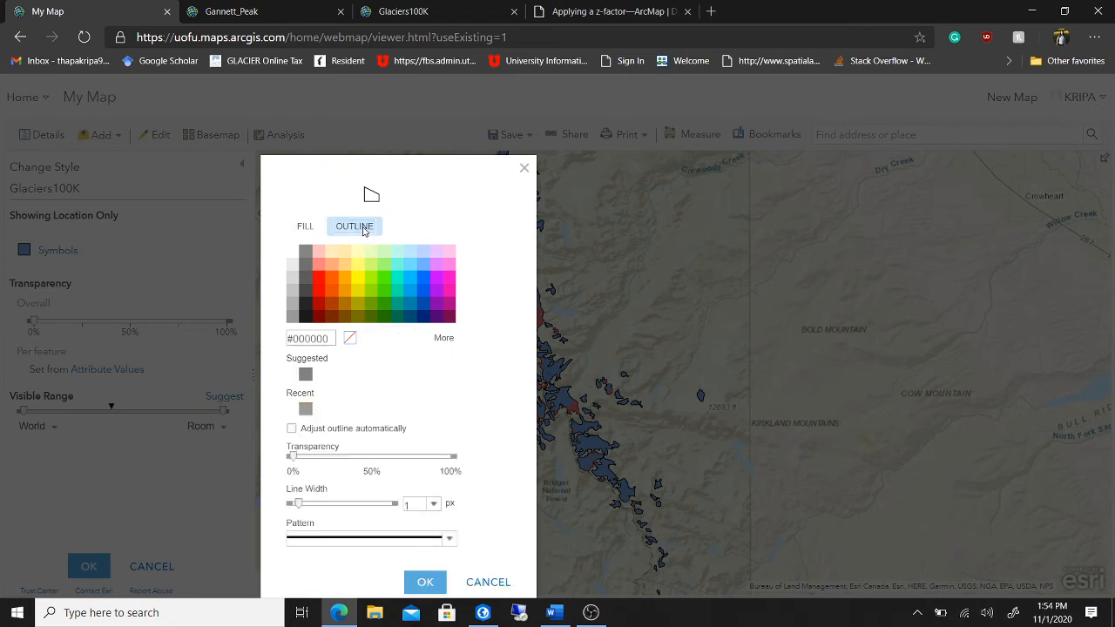
left_click(349, 337)
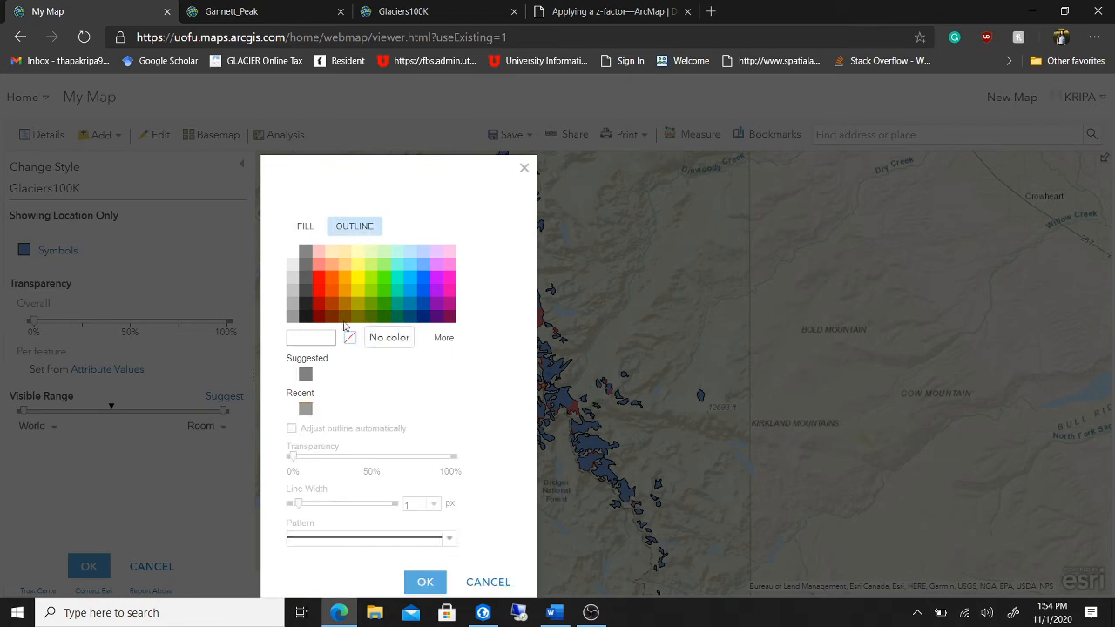
- Give the glacier fill a light blue colour at about 20% transparency
left_click(307, 227)
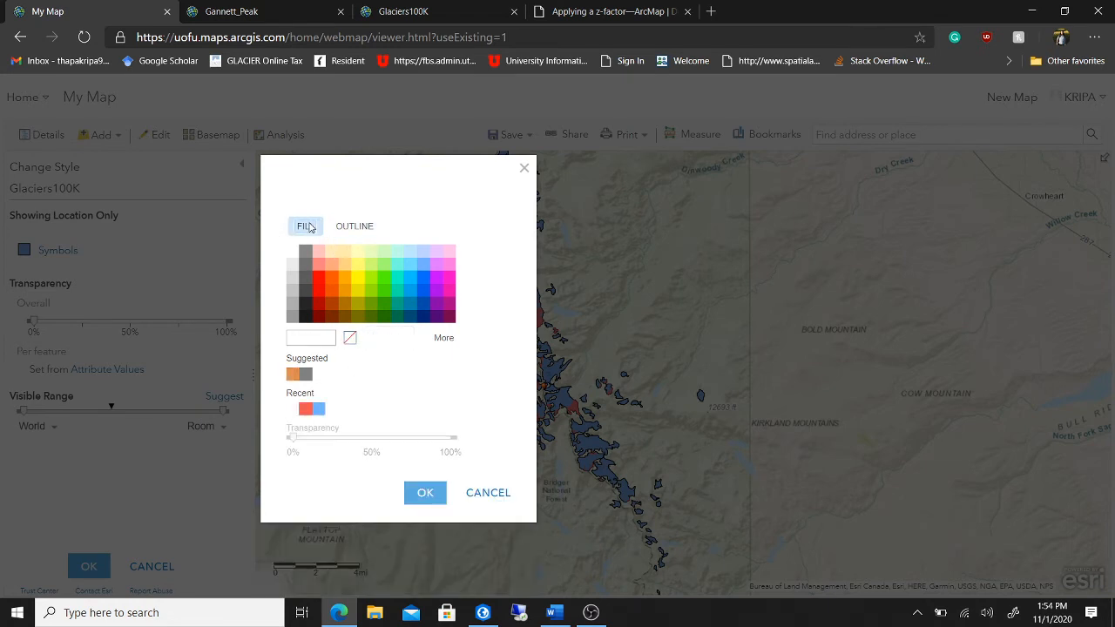
left_click(411, 256)
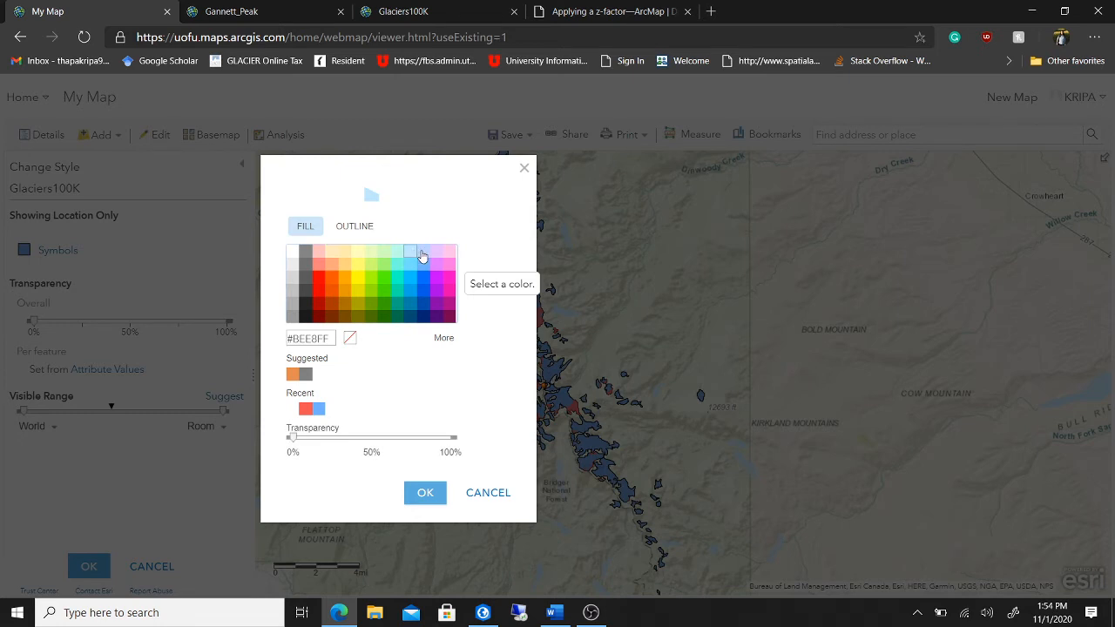
left_click(422, 254)
left_click(412, 255)
left_click(423, 256)
left_click_drag(294, 440, 325, 443)
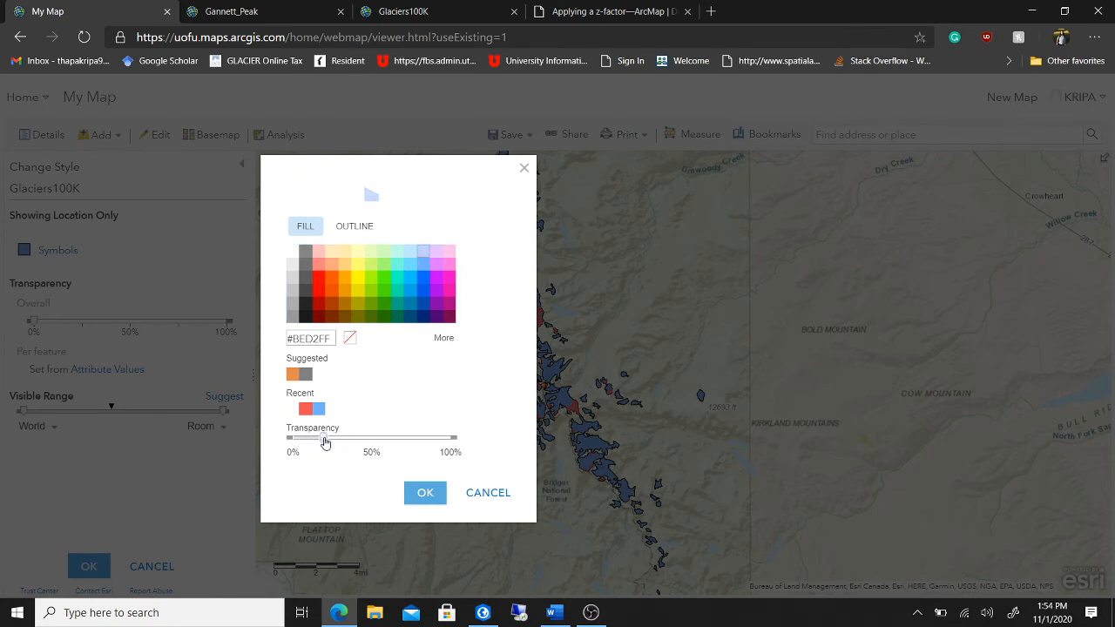
left_click(425, 493)
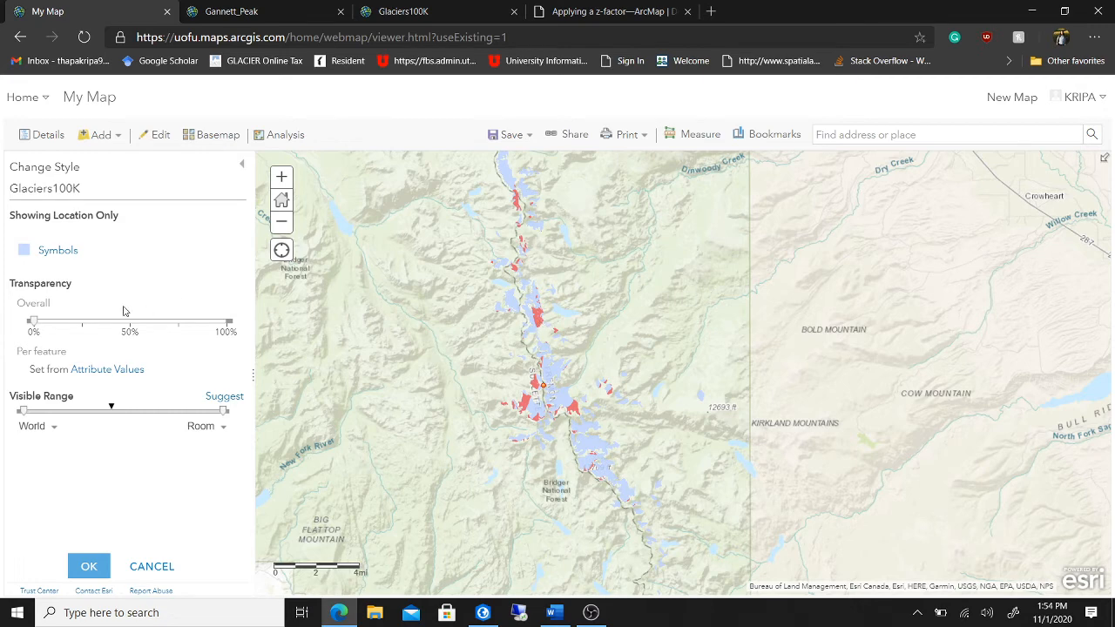
- Change the glacier fill to light cyan (#73DFFF) and confirm the Glaciers100K style
left_click(24, 252)
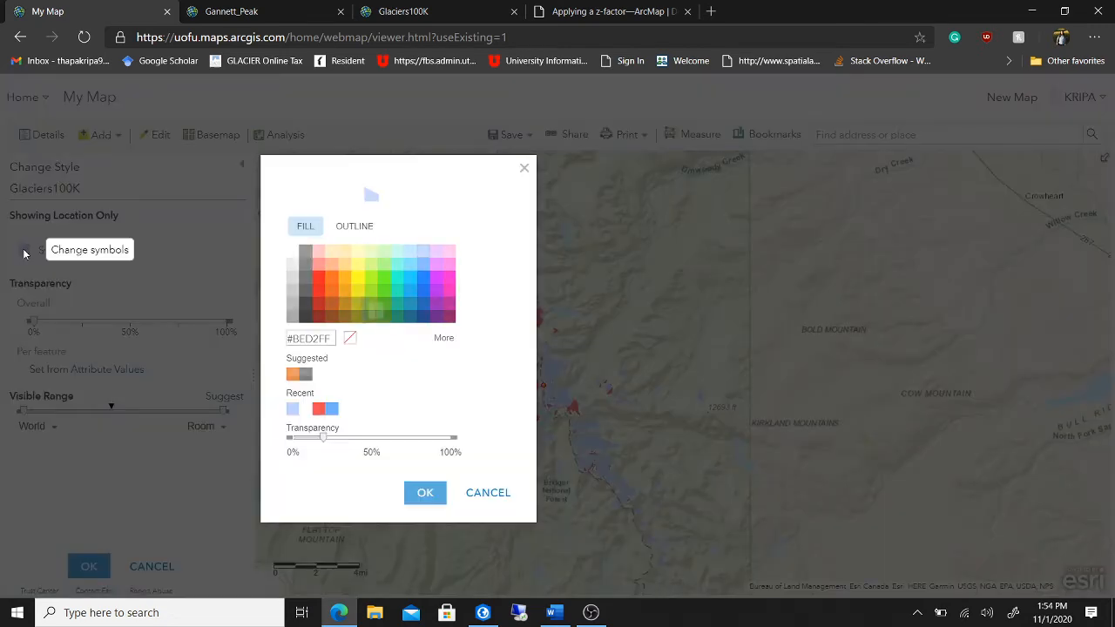
left_click(410, 264)
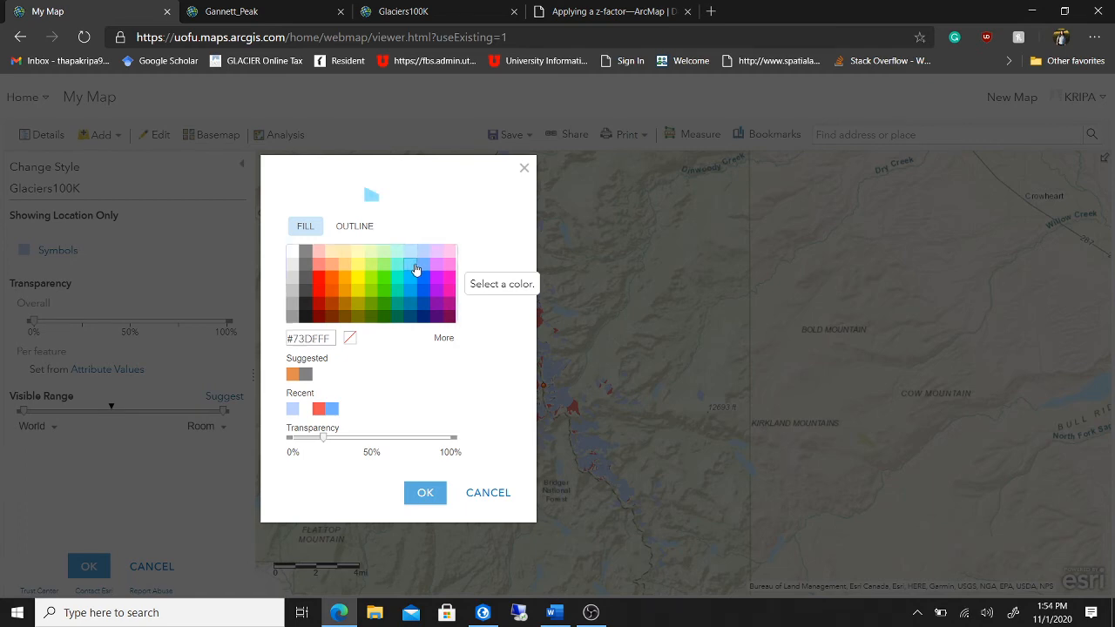
left_click(424, 493)
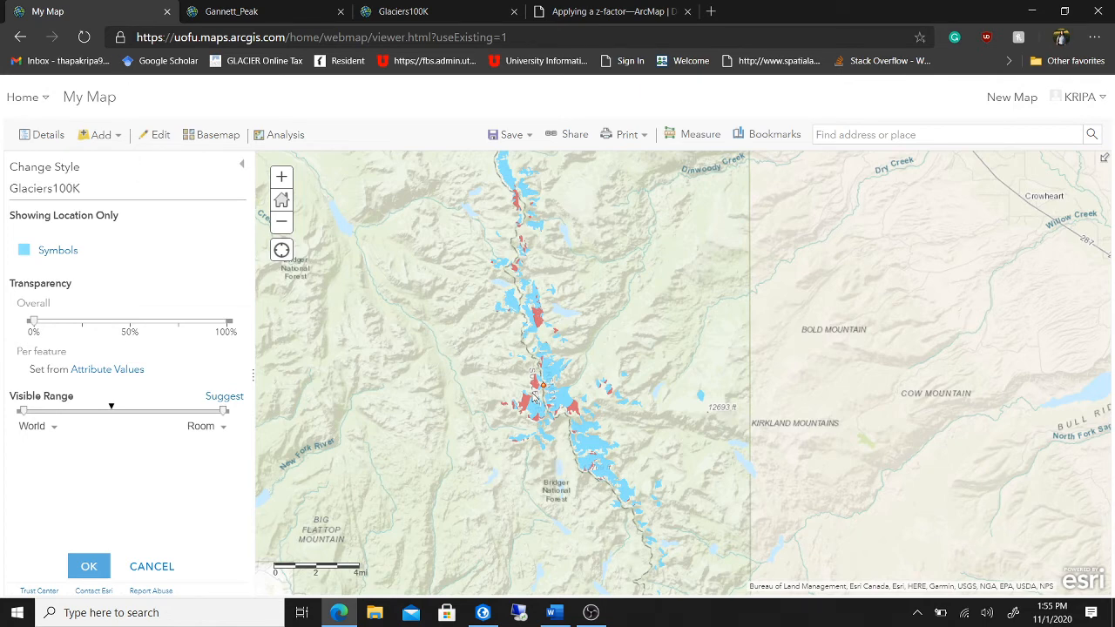
left_click(96, 568)
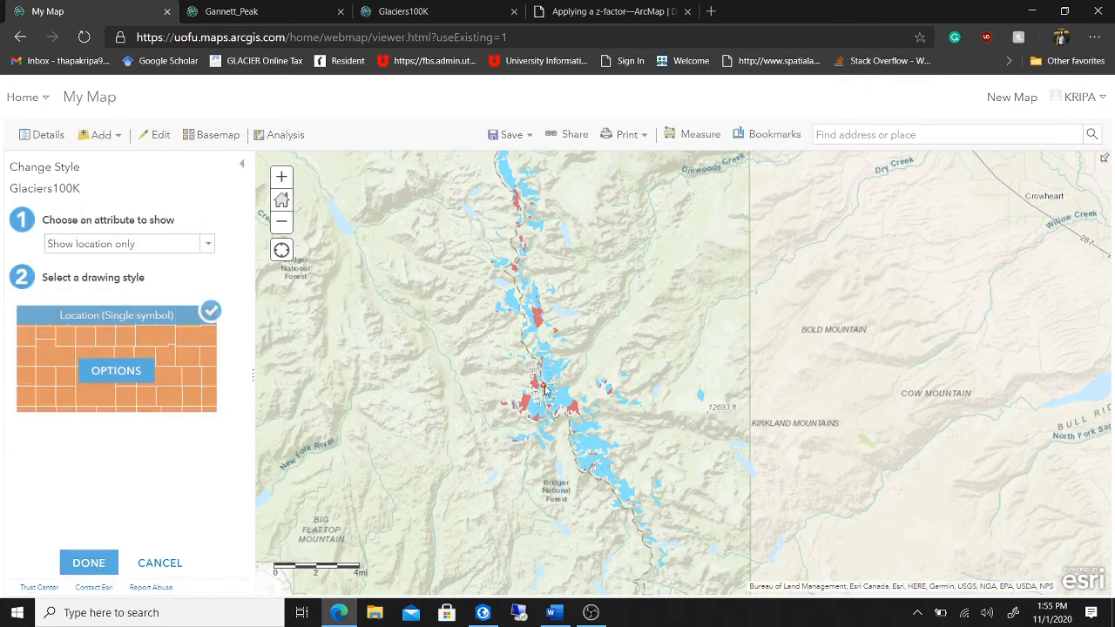
left_click(82, 567)
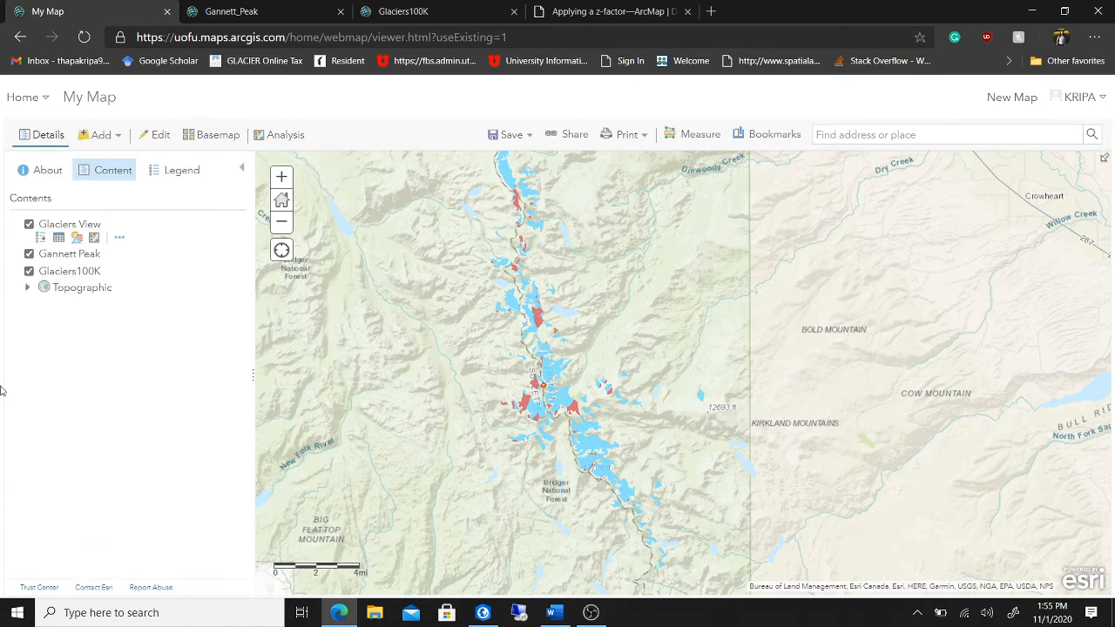
- Choose the purple point symbol for the Gannett Peak layer
left_click(88, 257)
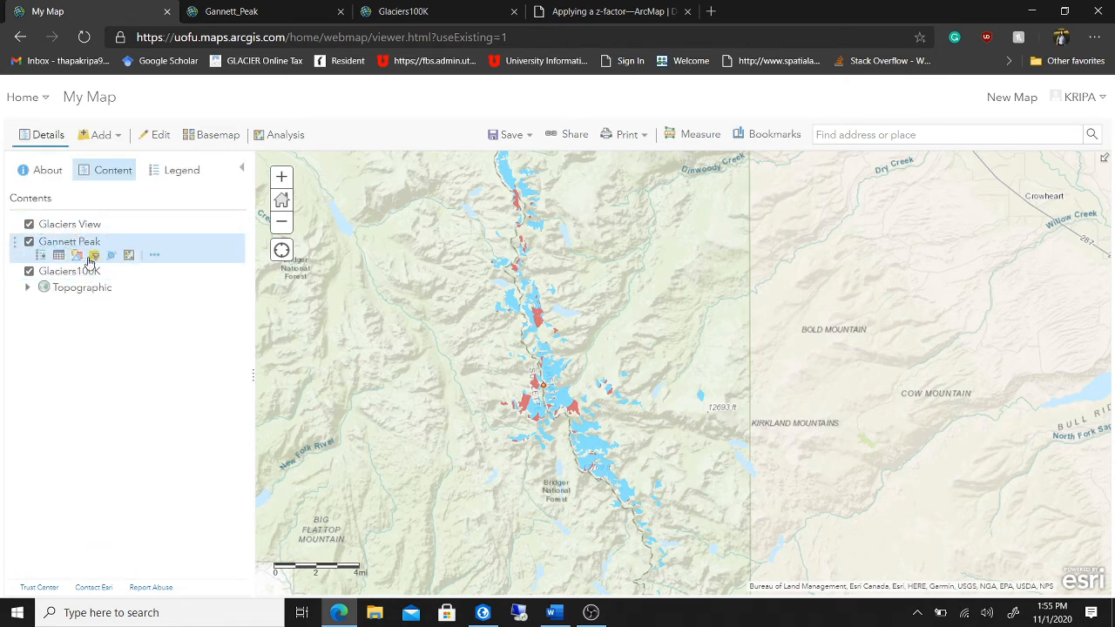
left_click(92, 256)
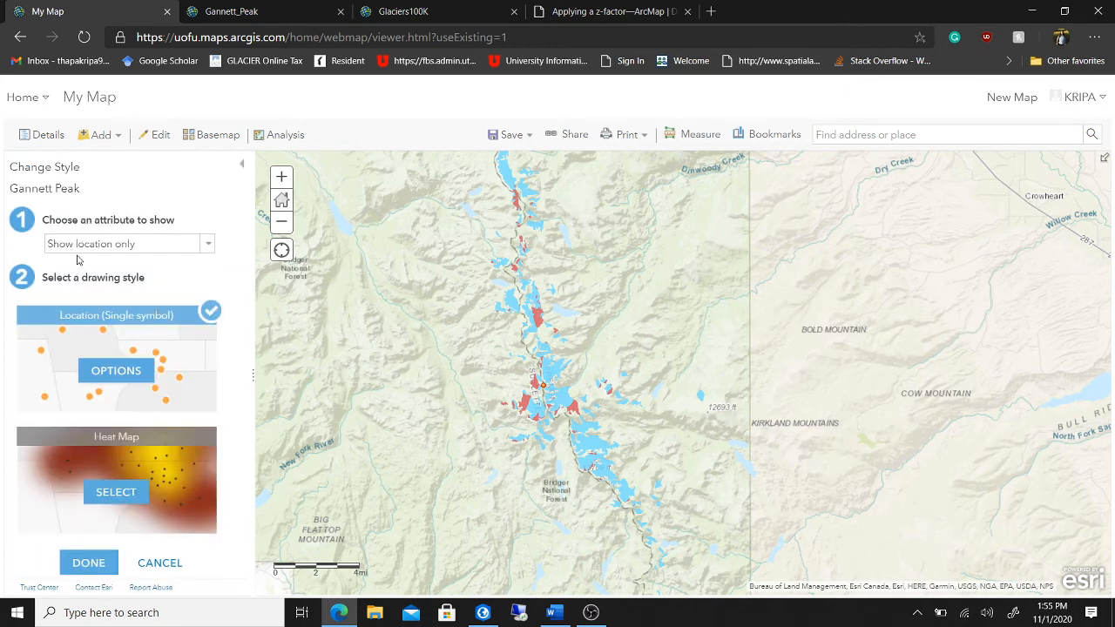
left_click(151, 376)
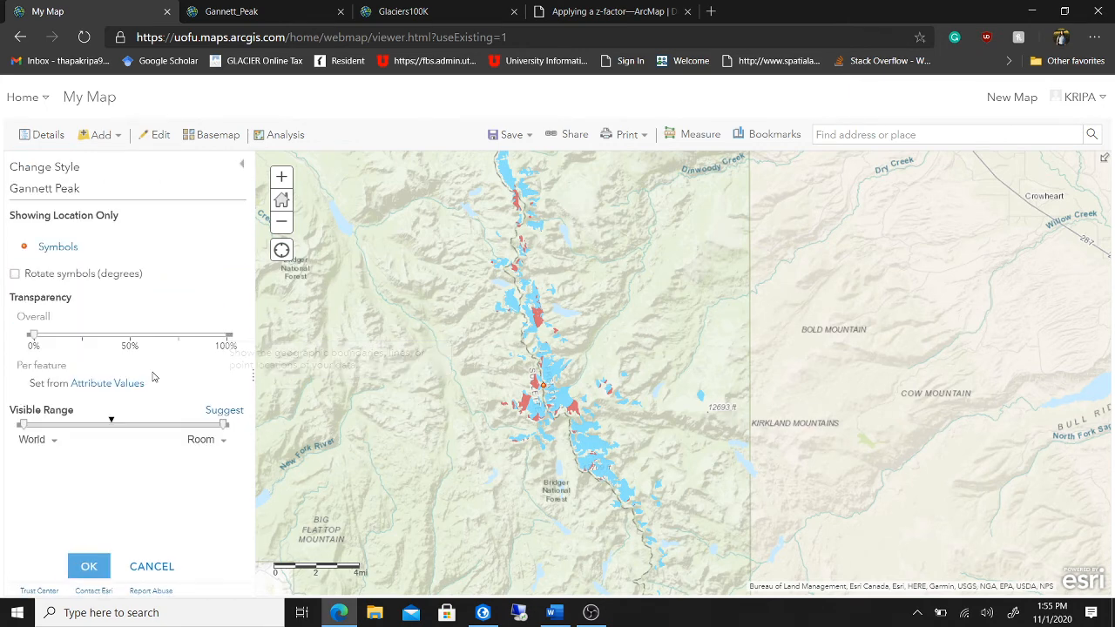
left_click(24, 249)
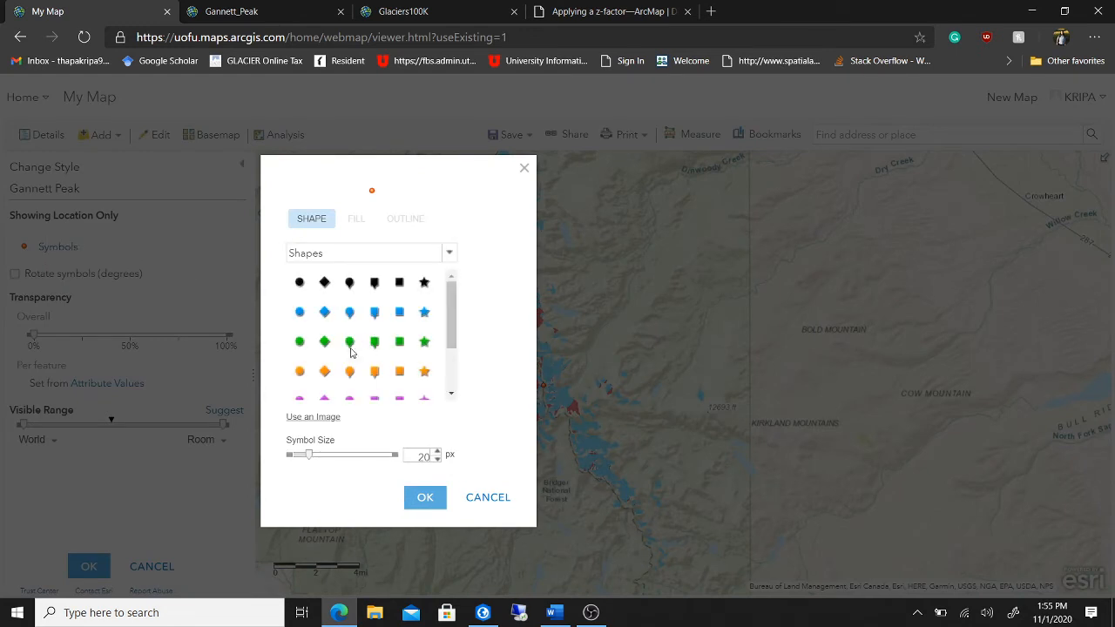
left_click(349, 398)
- Enlarge the purple symbol to 25 px, confirm the style, and switch to the Word lab document
left_click(438, 451)
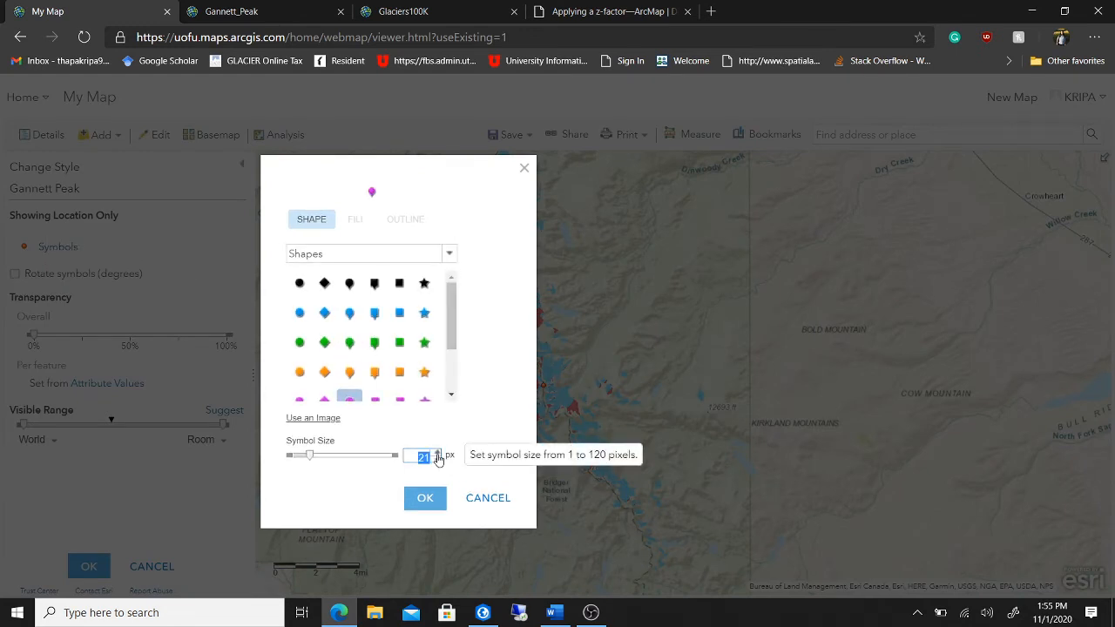
left_click(437, 451)
left_click(437, 453)
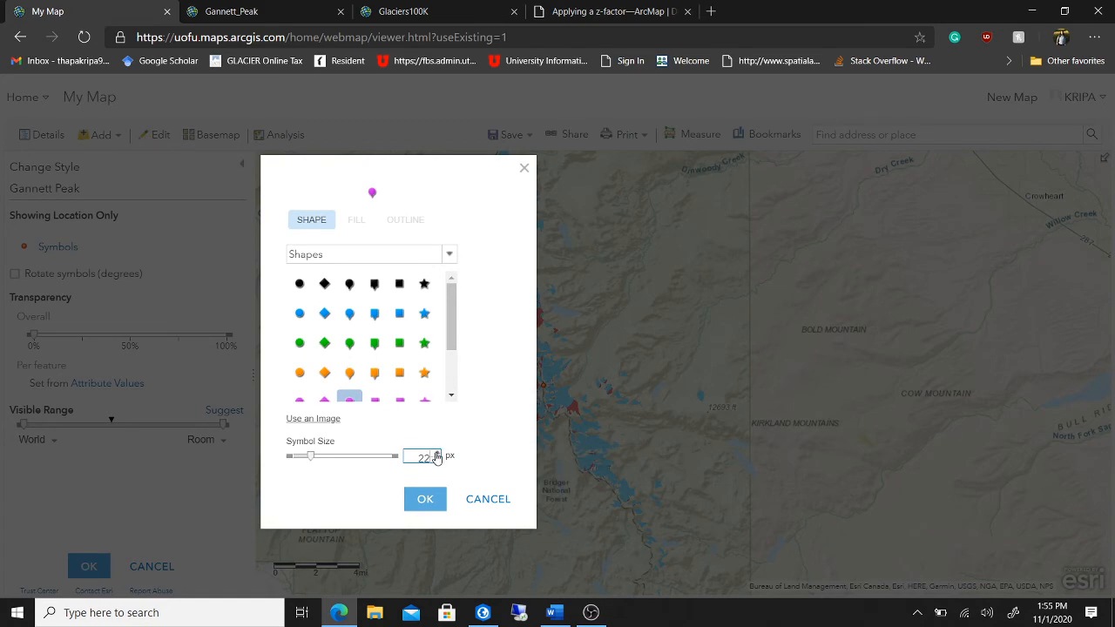
left_click(437, 453)
left_click(437, 453)
left_click(427, 498)
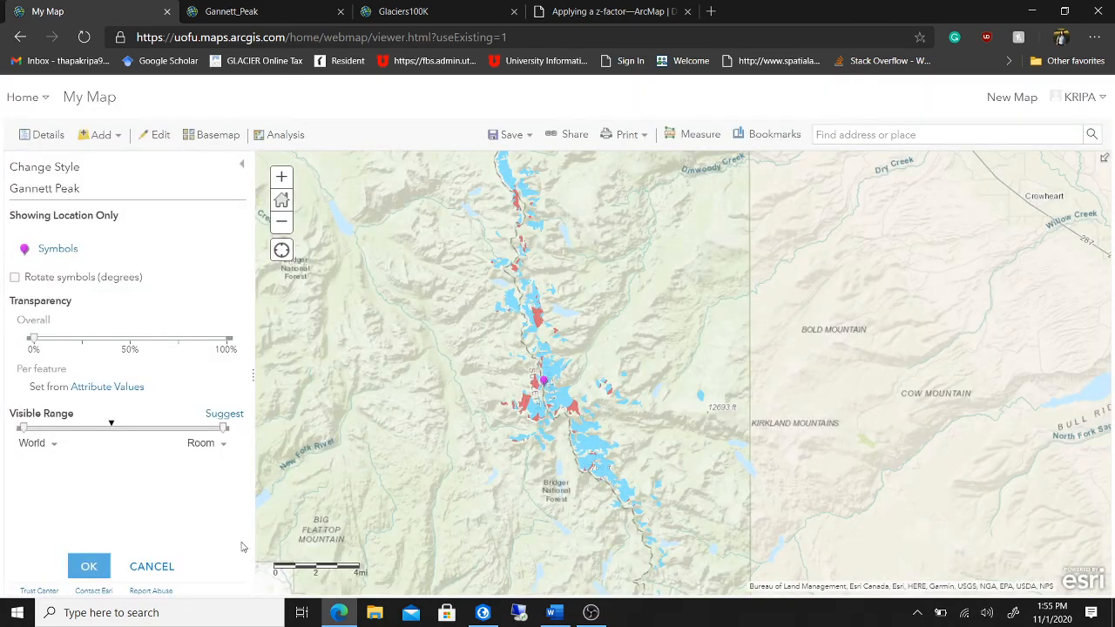
left_click(88, 567)
left_click(88, 565)
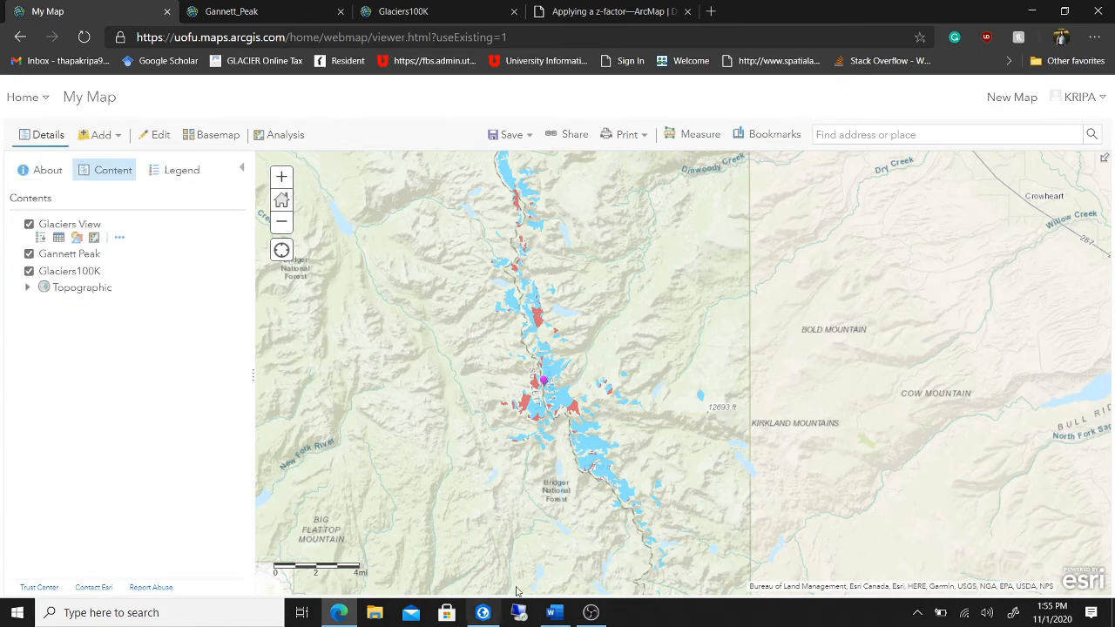
left_click(554, 613)
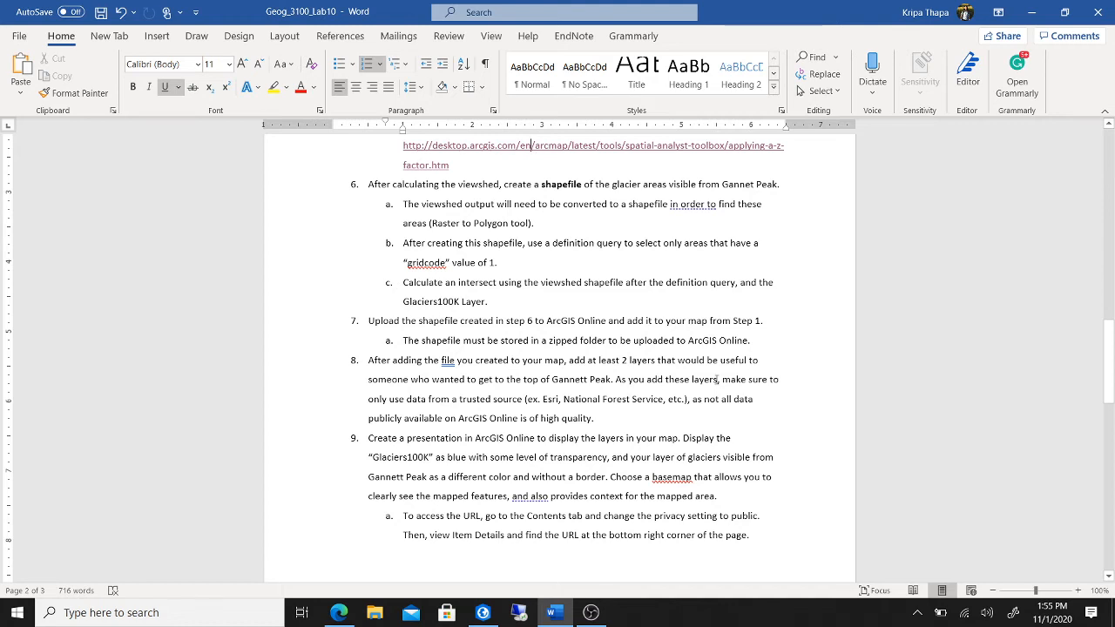
- After reviewing step 9 in Word, return to the ArcGIS Online map and open the Add layer options
left_click(483, 613)
left_click(482, 612)
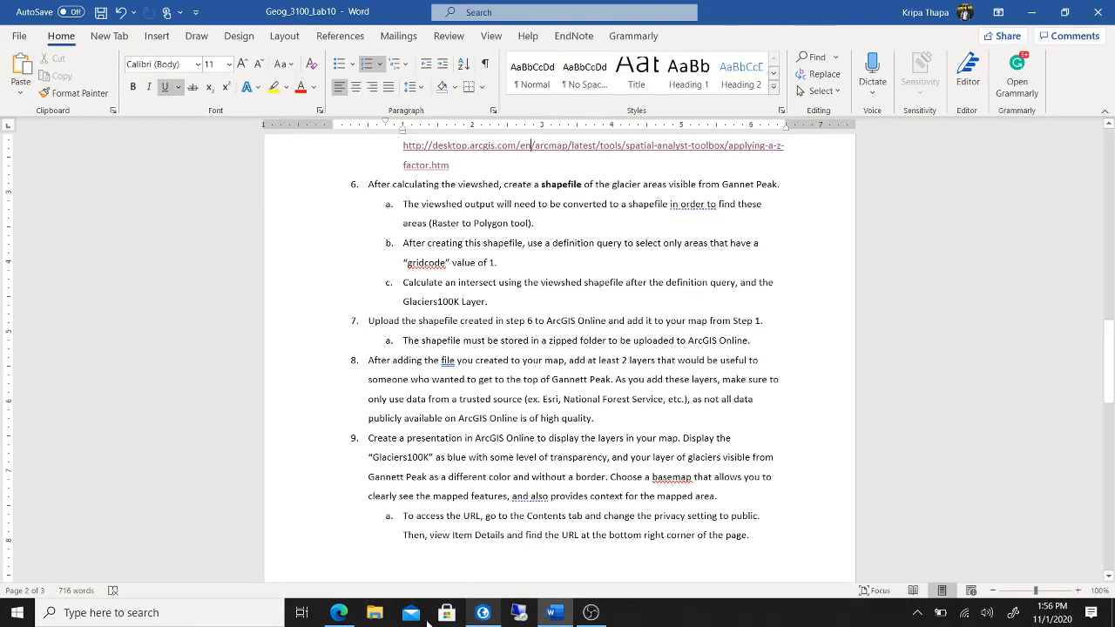
left_click(337, 617)
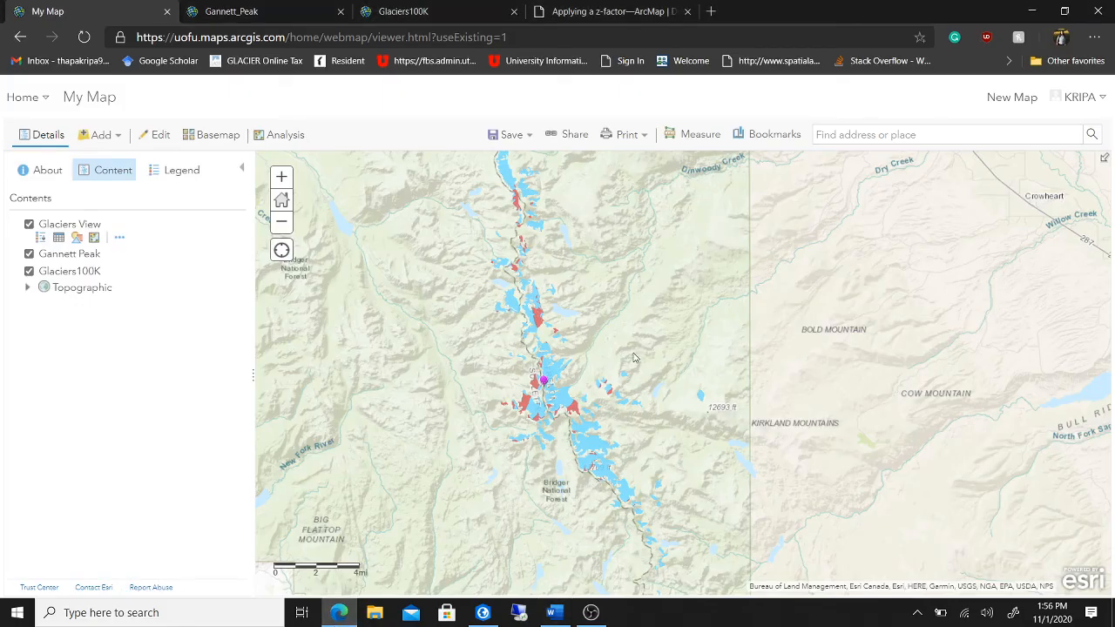
left_click(119, 137)
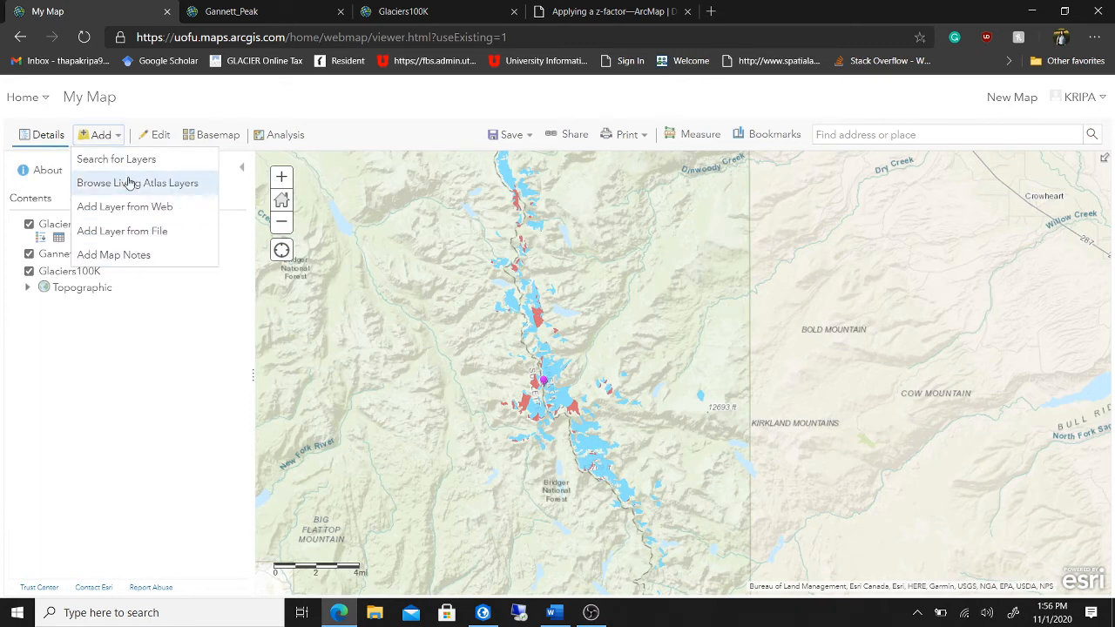
- Search ArcGIS Online for 'Wind River Range Trails' and add the Wind_River_Trails_View layer
left_click(145, 161)
left_click(175, 168)
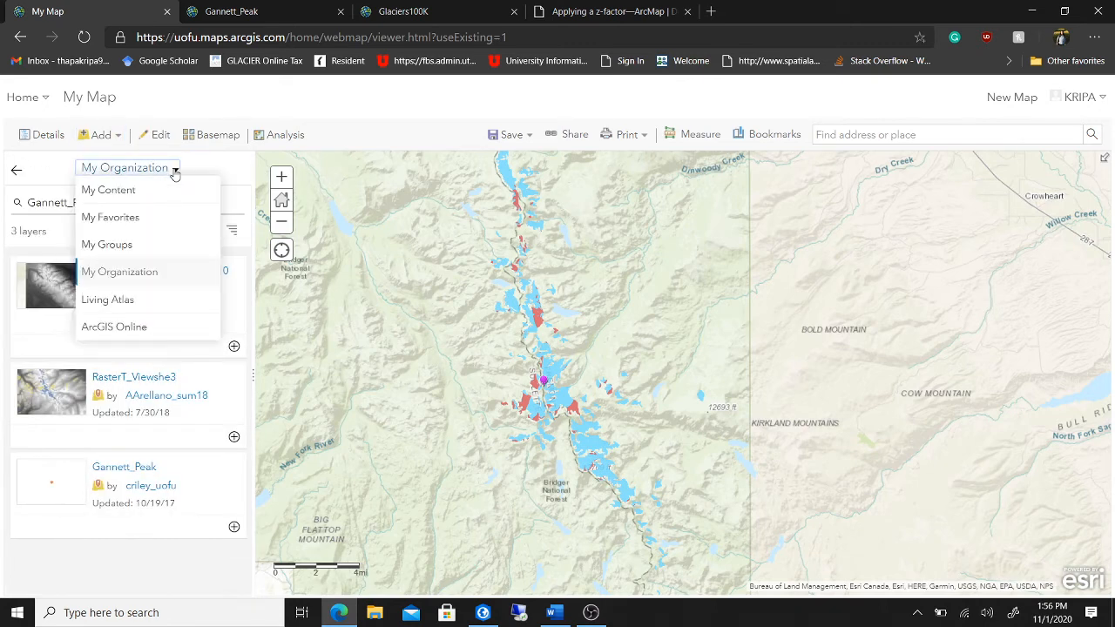
left_click(136, 331)
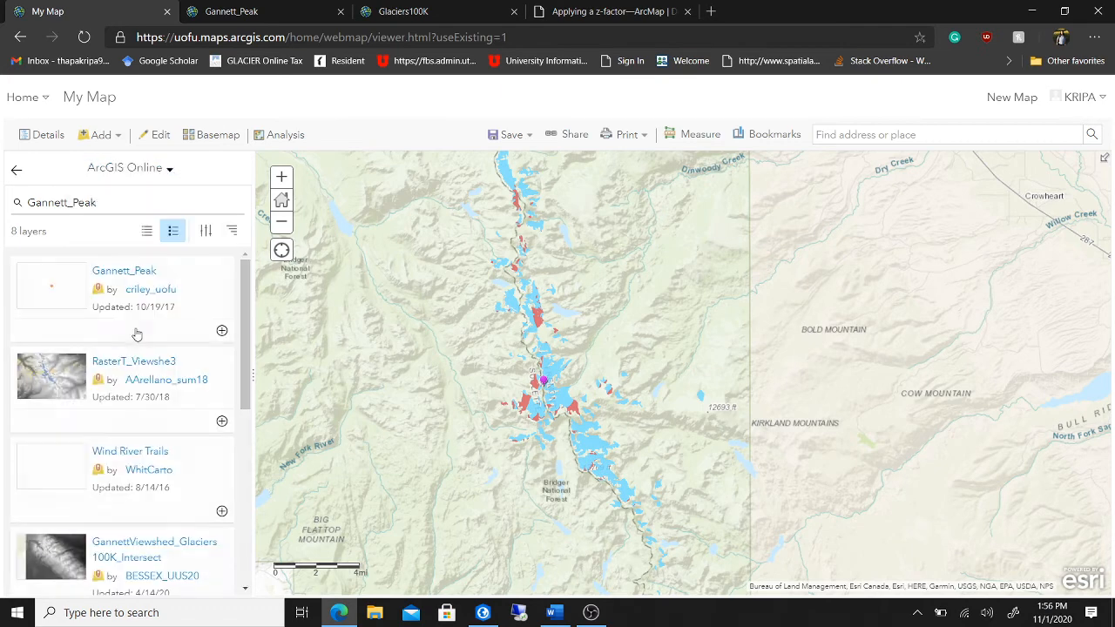
double_click(104, 201)
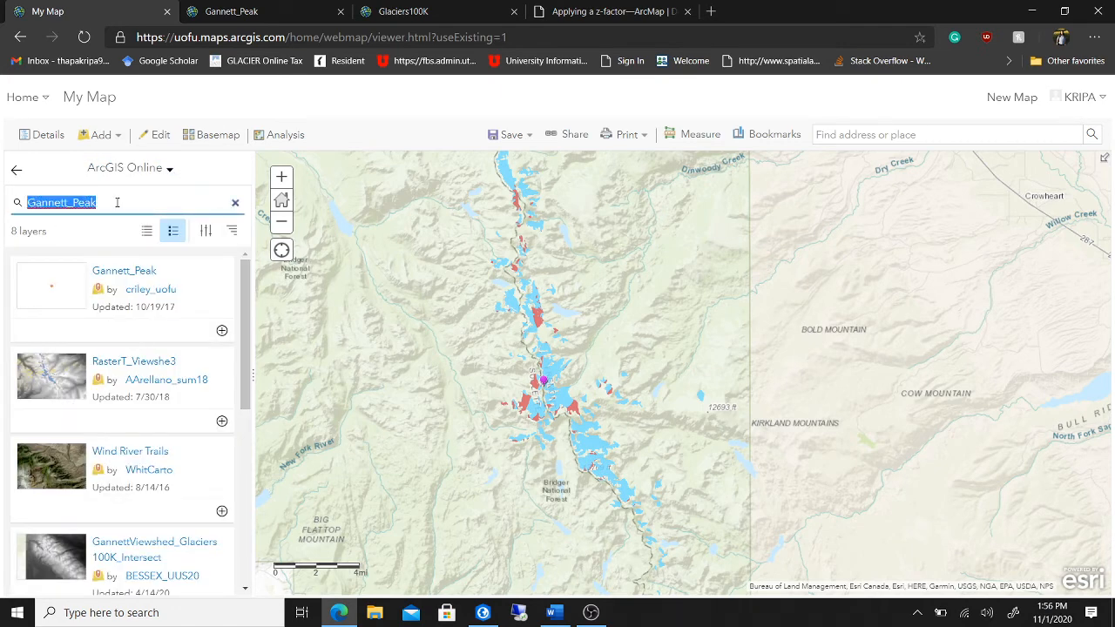
type("Wind R")
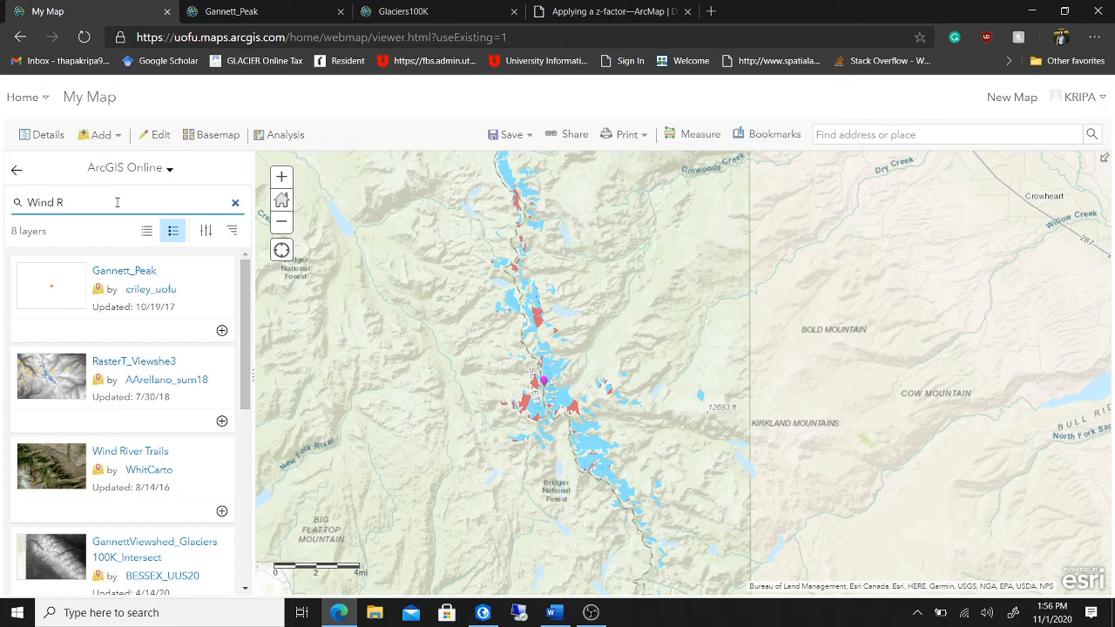
type("iver Range Trails")
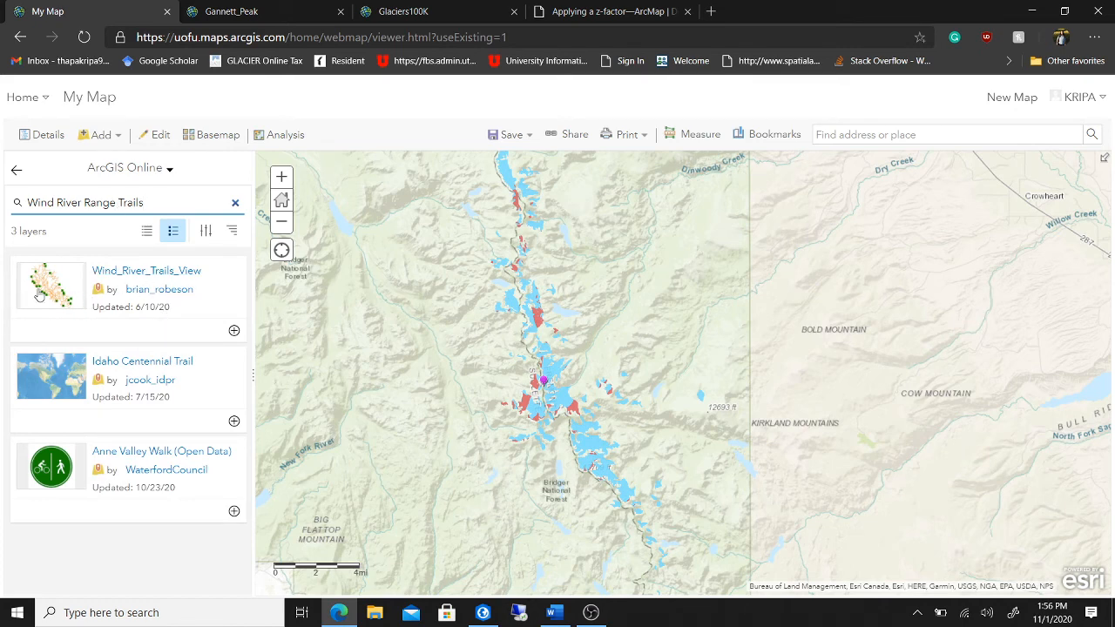
left_click(234, 333)
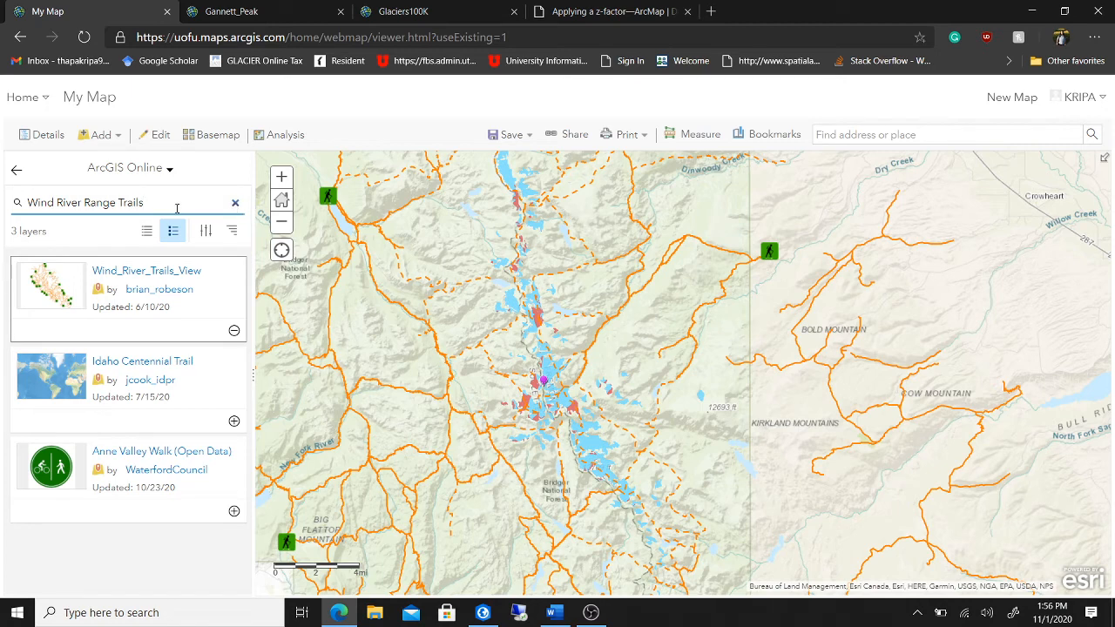
- Search 'National Forest Service', add National Forest Administrative Boundaries, then switch to Word
left_click_drag(177, 209, 24, 205)
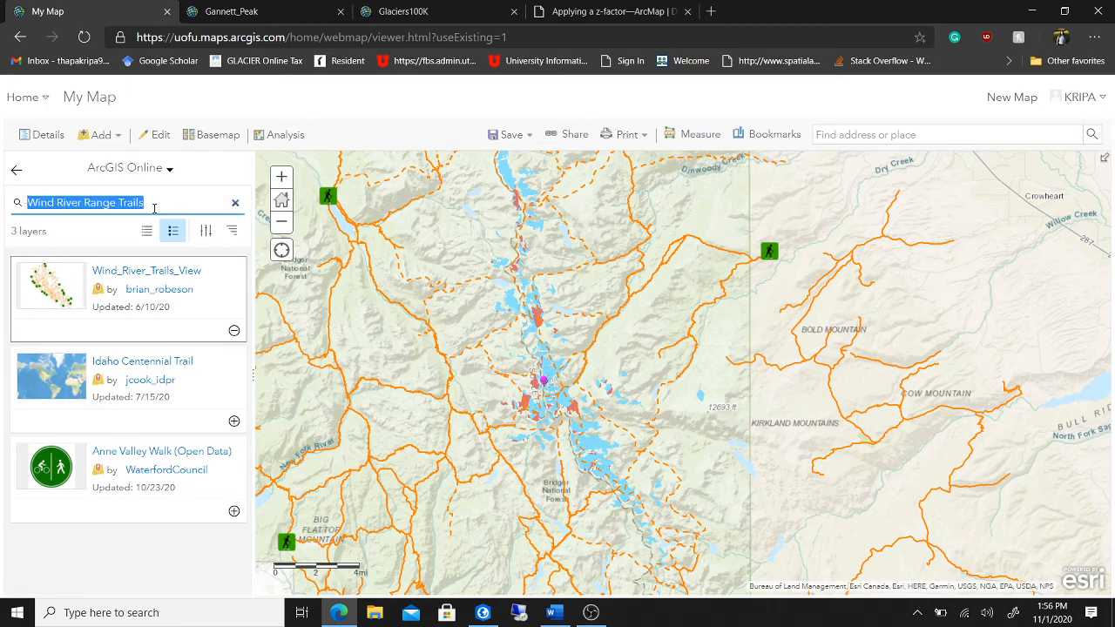
type("National F")
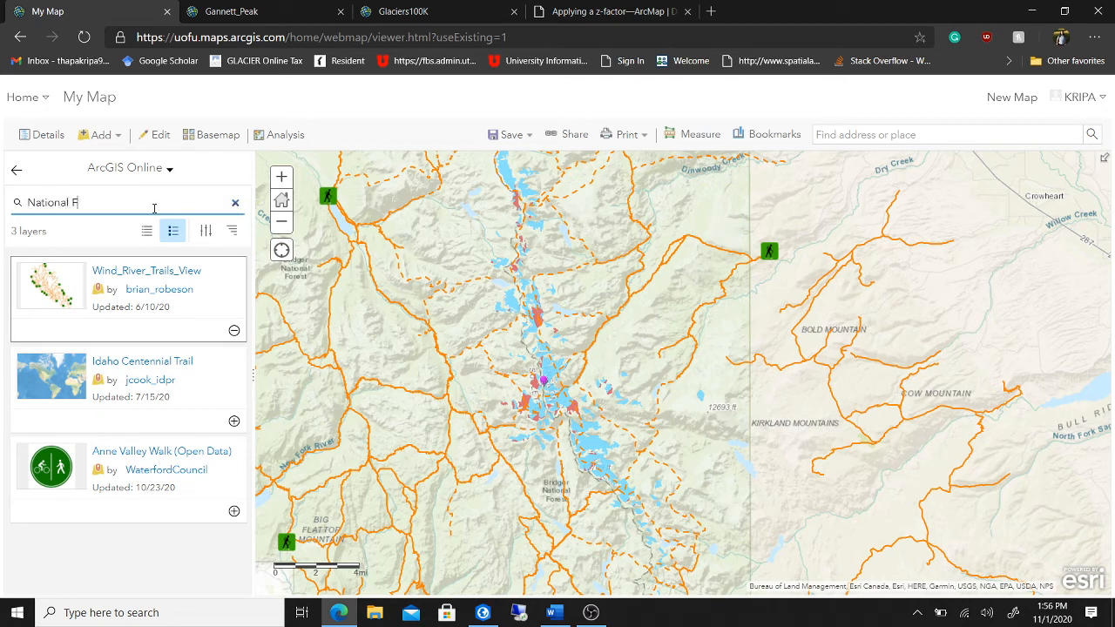
type("orest Service")
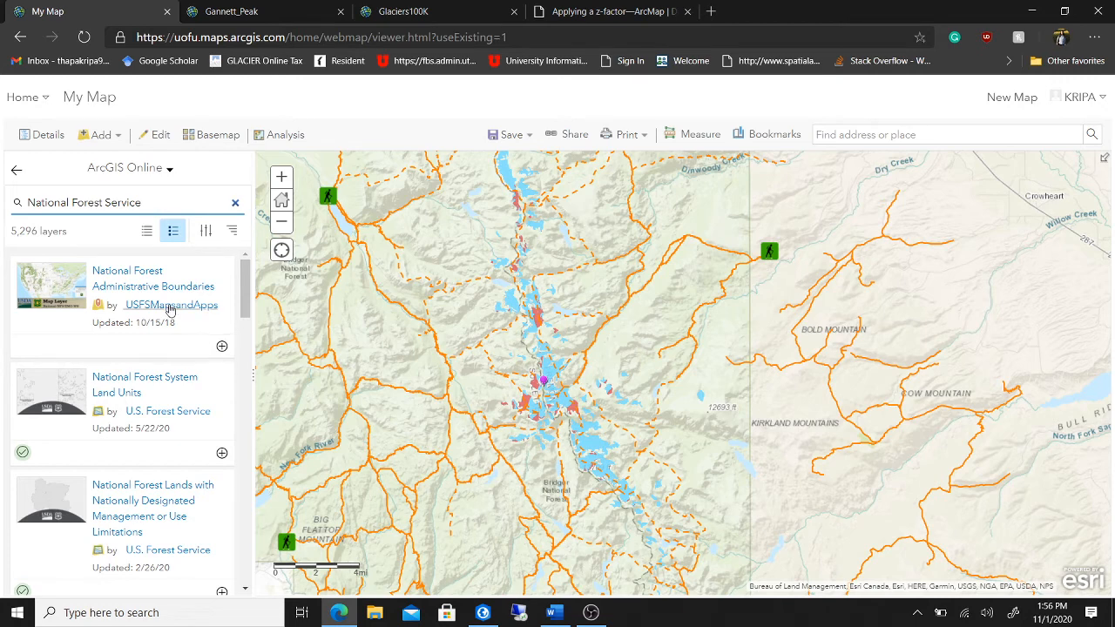
left_click(222, 346)
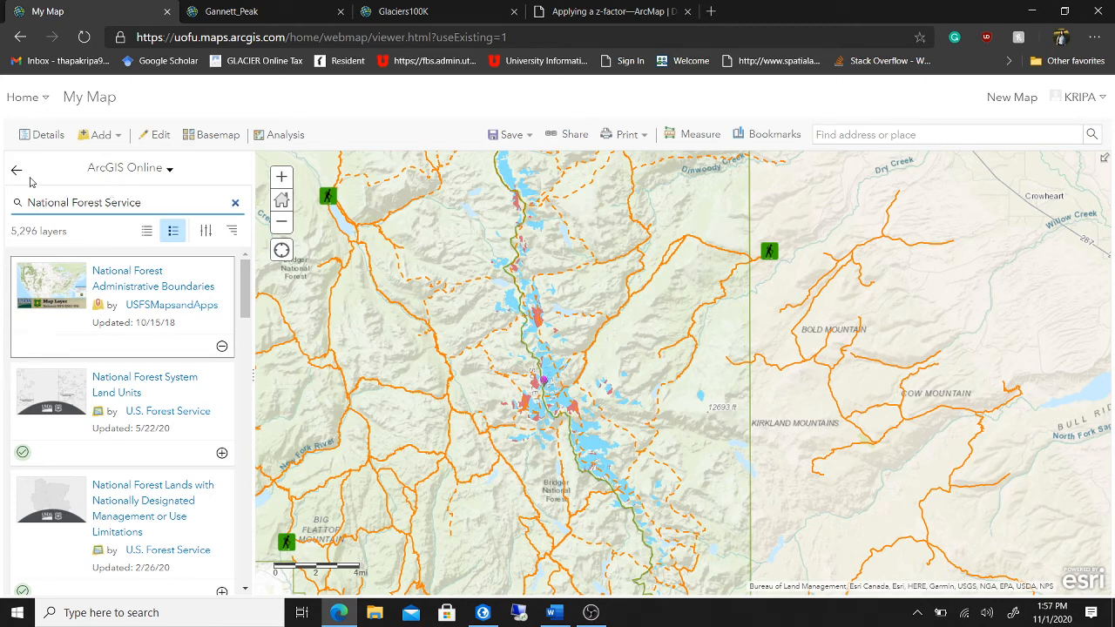
left_click(39, 139)
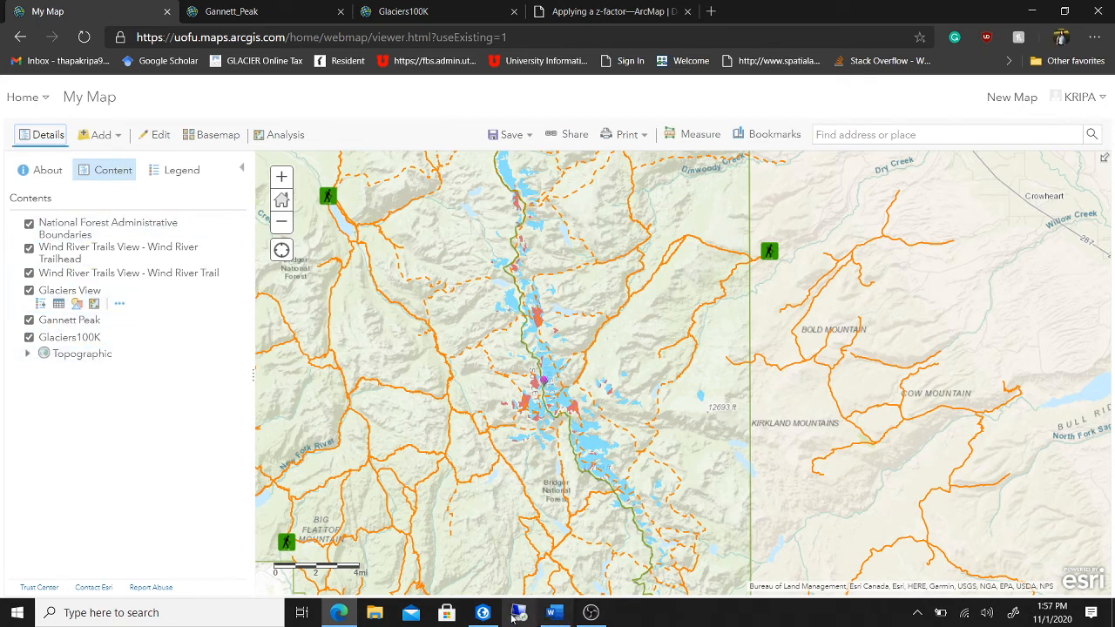
left_click(551, 612)
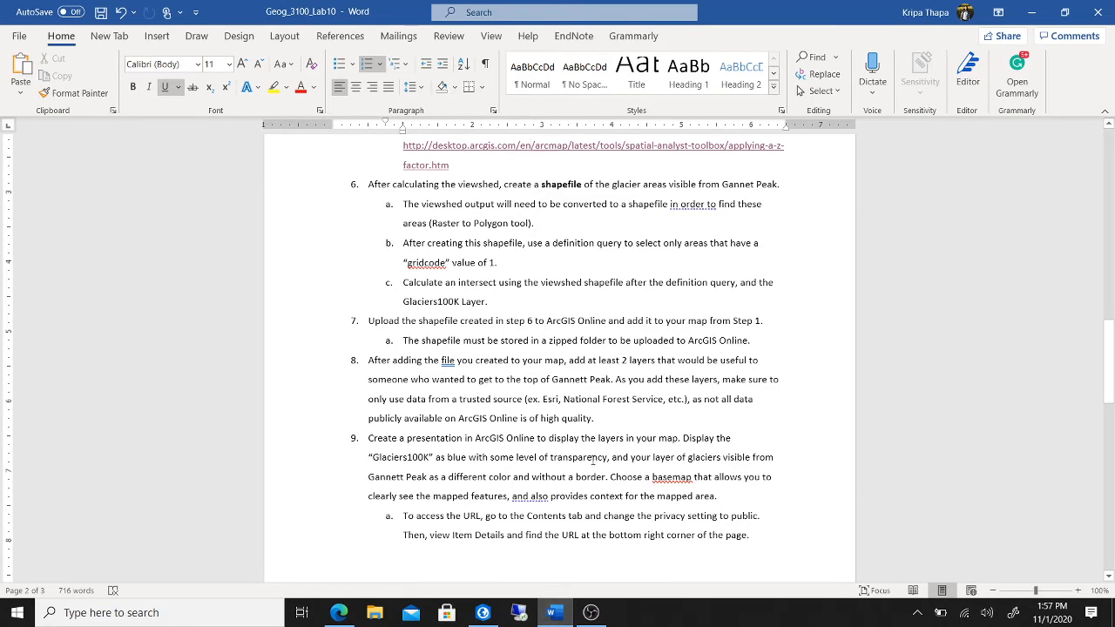
- Reread step 9's styling requirements in Word, then bring the ArcGIS Online map back
scroll(612, 477, "down", 1)
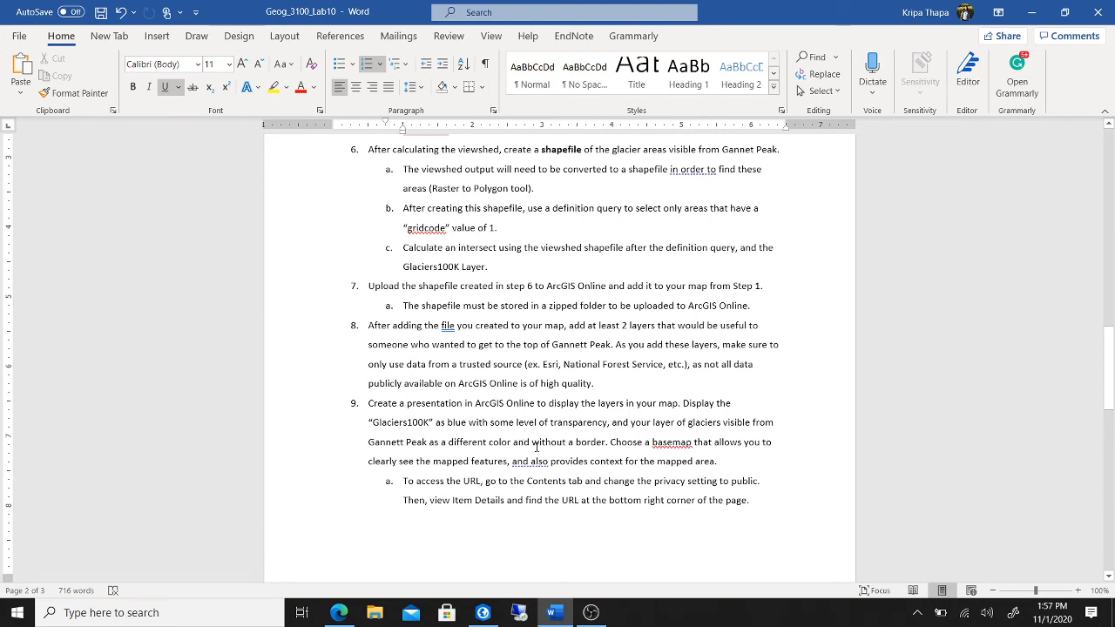
left_click(483, 616)
left_click(482, 616)
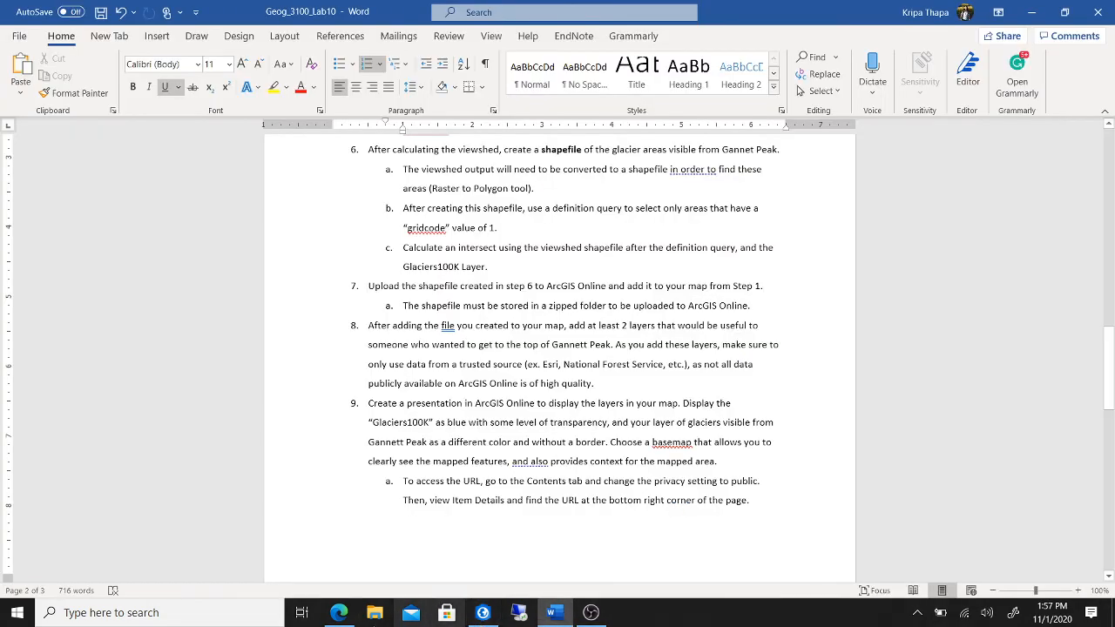
left_click(338, 613)
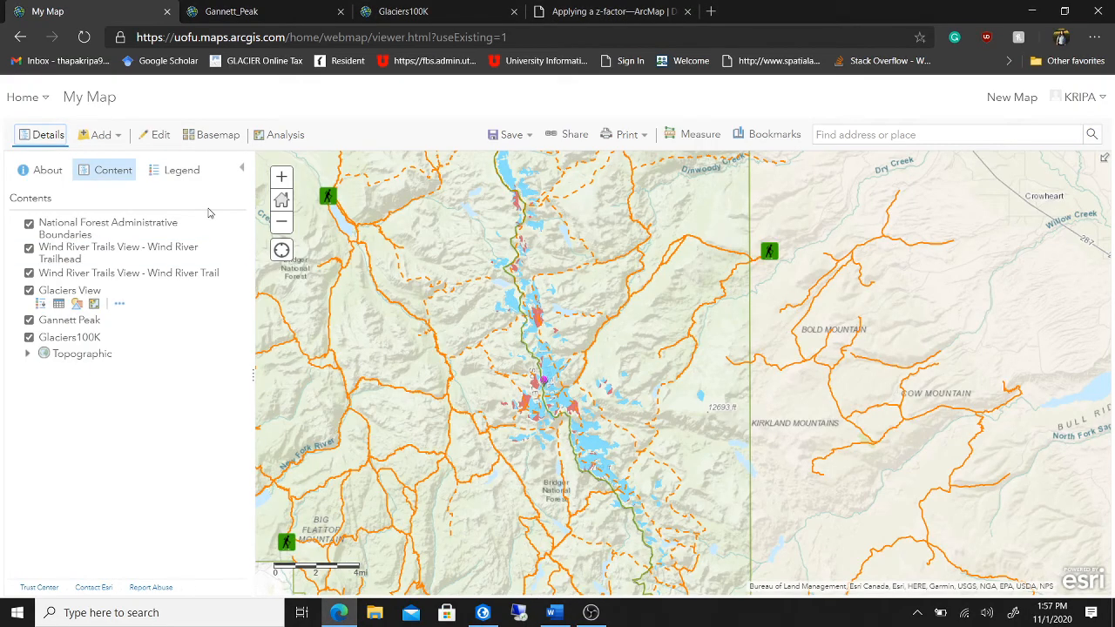
- Start a Save As of the map with the title 'Lab 10'
left_click(529, 137)
left_click(516, 185)
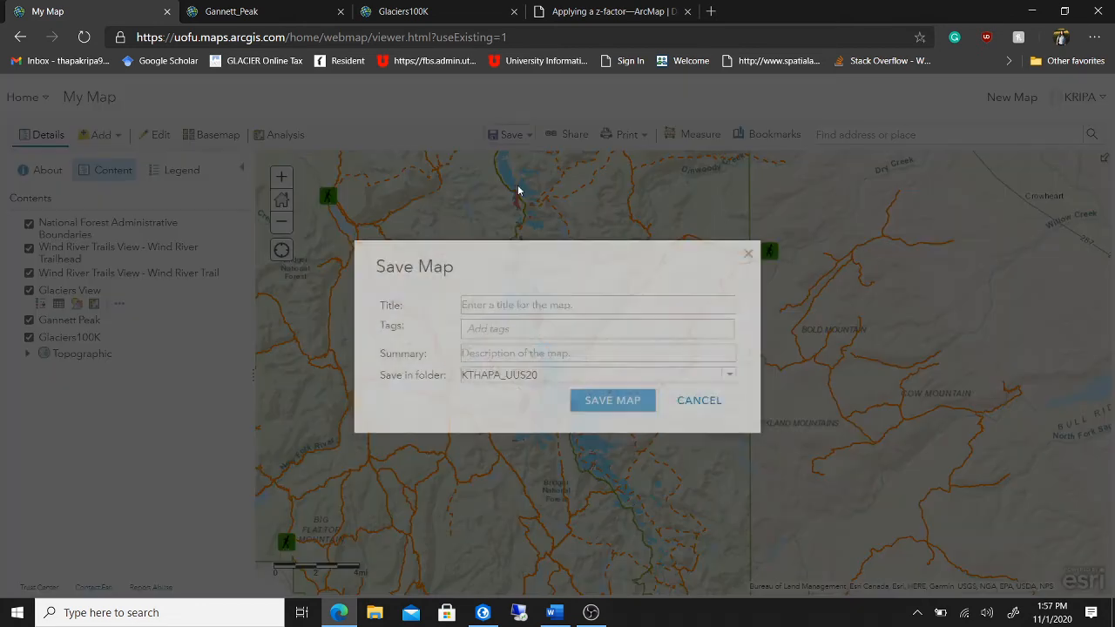
left_click(513, 306)
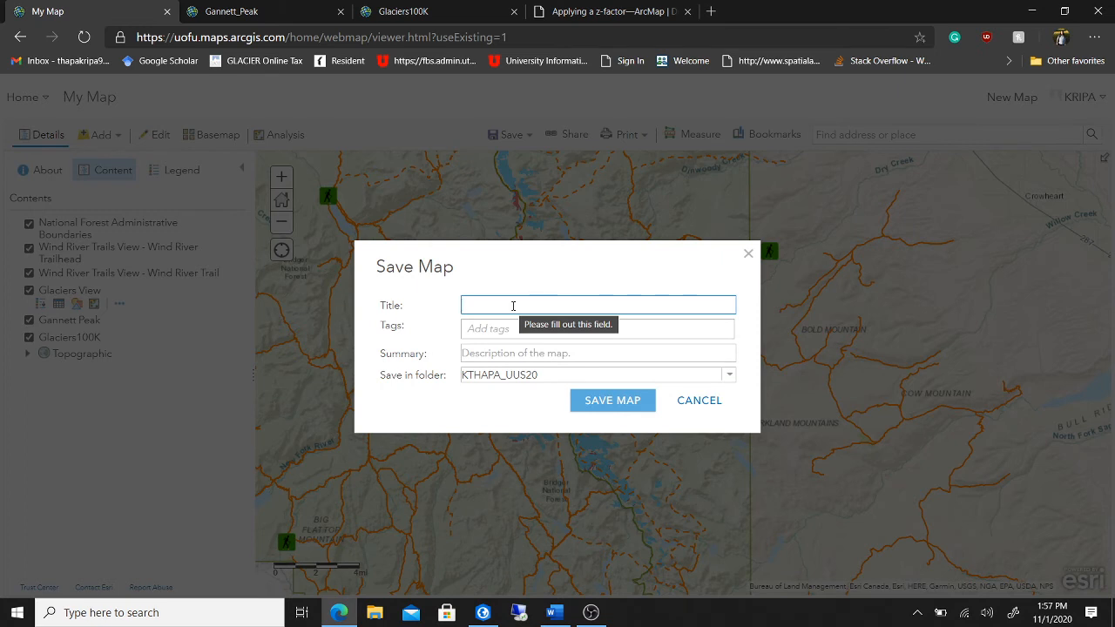
type("Lab 10")
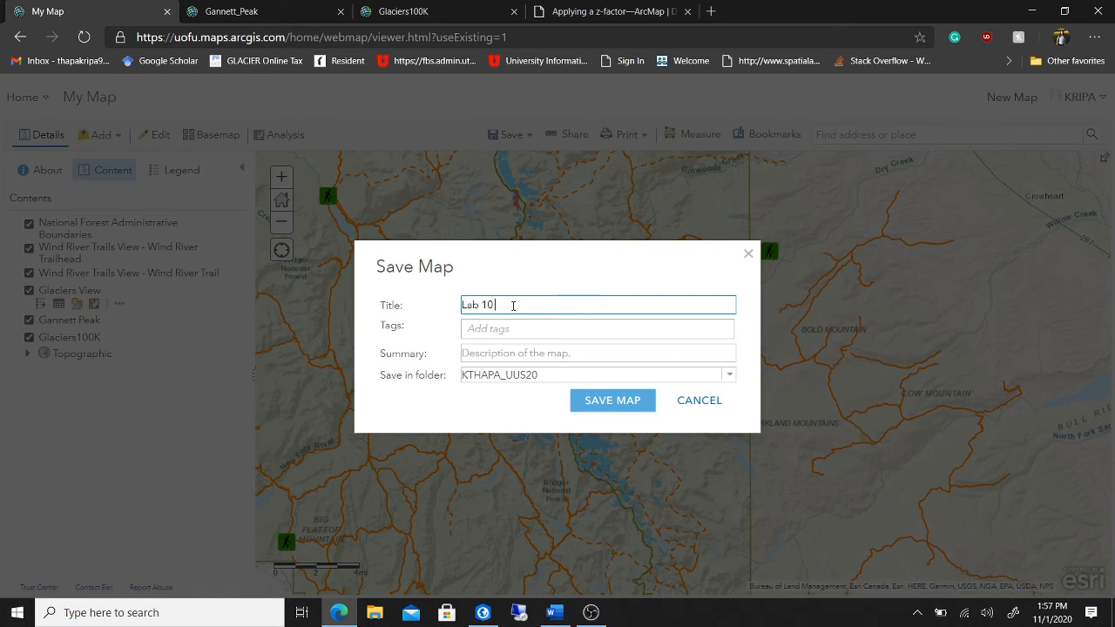
- Add the tags Wyoming, Ganette Peak and Glaciers to the map
left_click(513, 327)
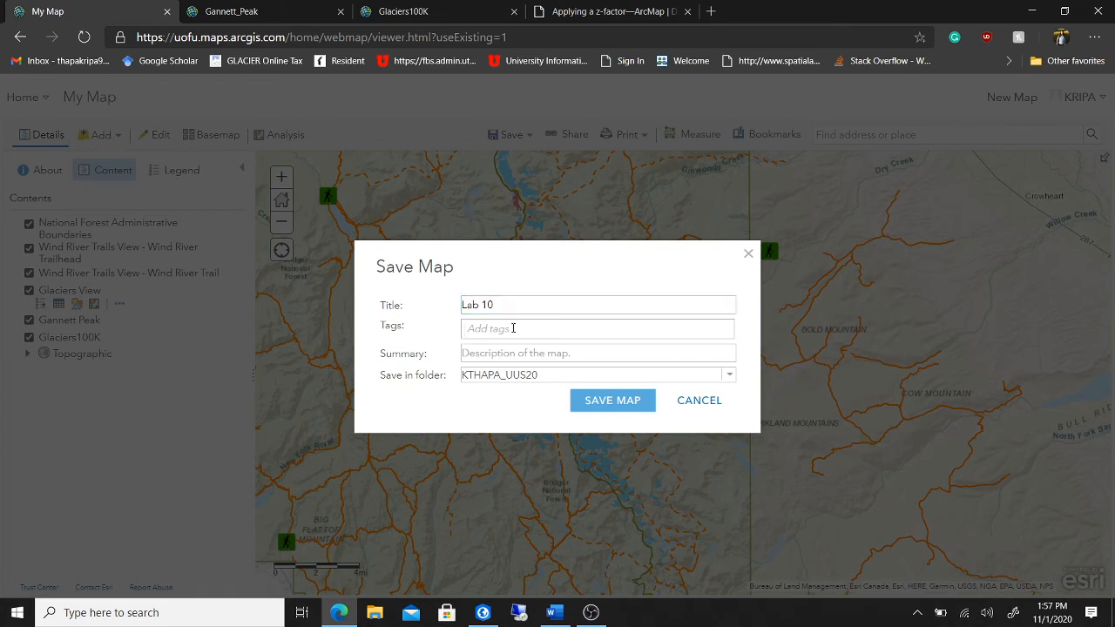
type("Wyoming")
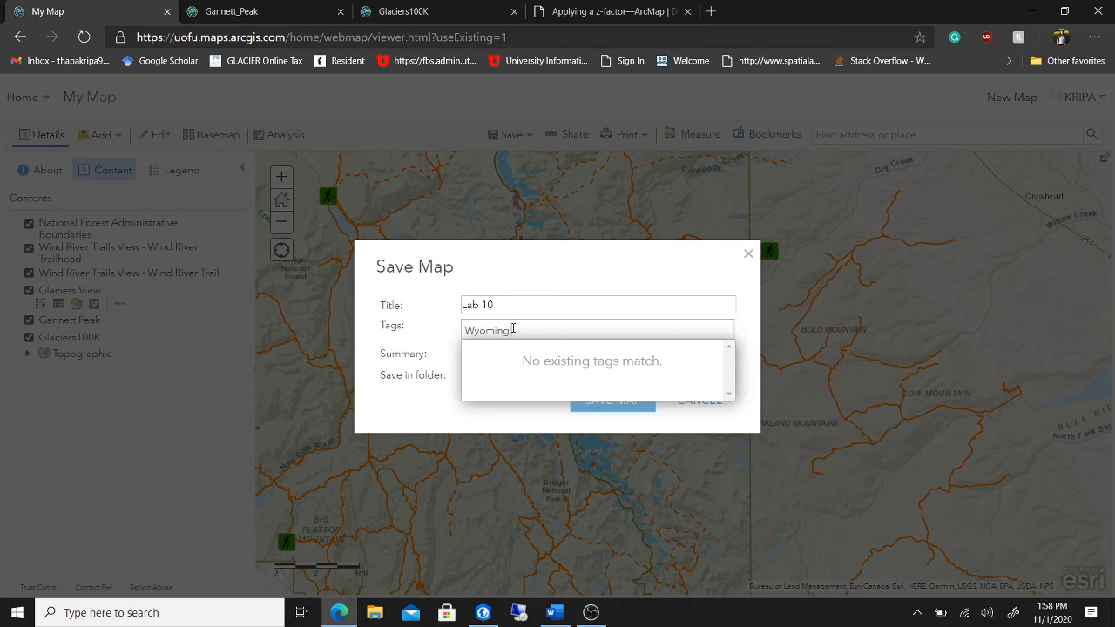
type(" L")
key("BackSpace")
key("Return")
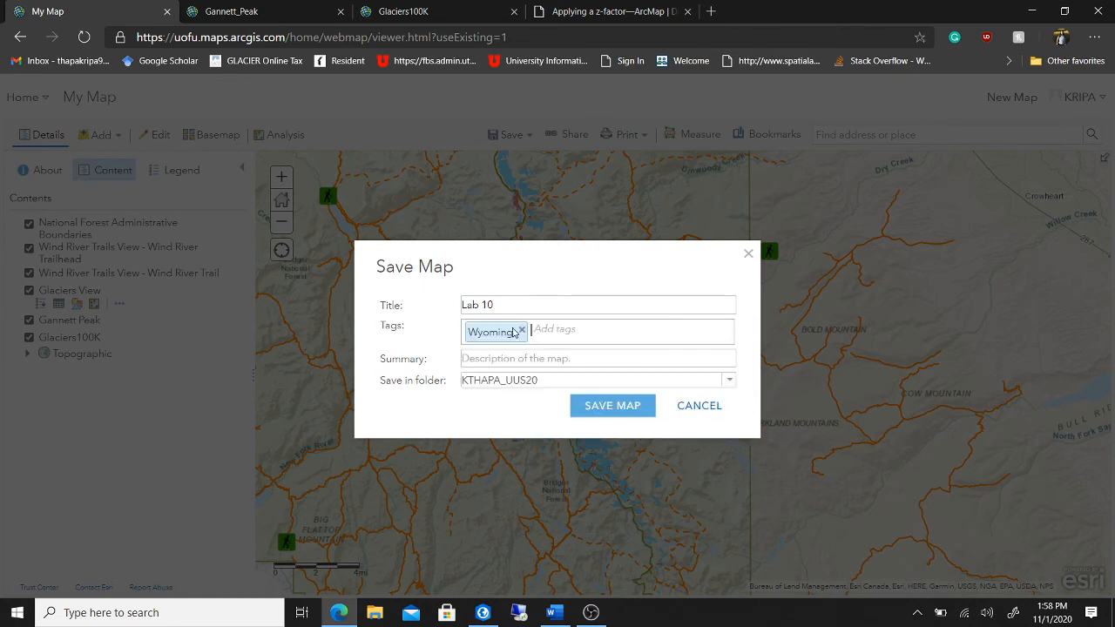
type("Gane")
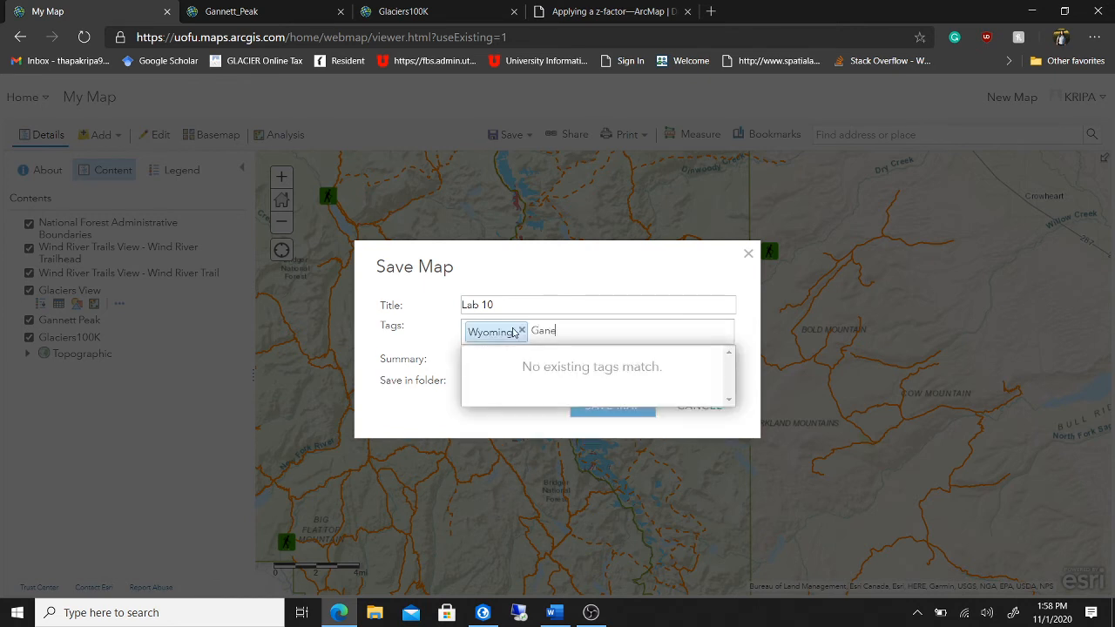
type("tte peak")
key("BackSpace")
key("BackSpace")
key("BackSpace")
key("BackSpace")
type("Peak")
key("Return")
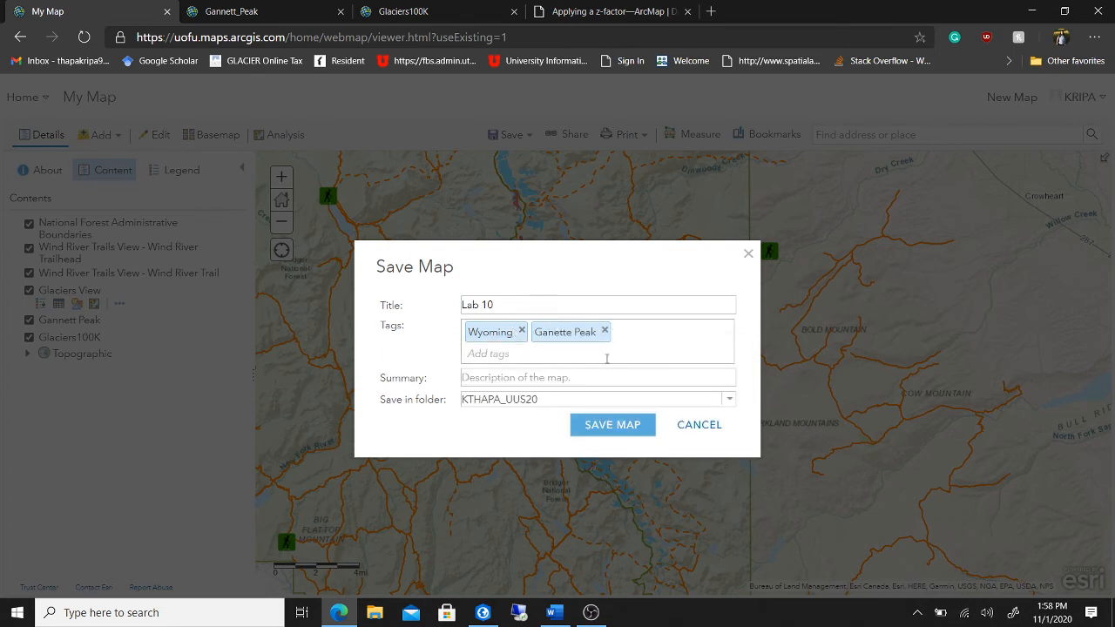
type("Glaciers")
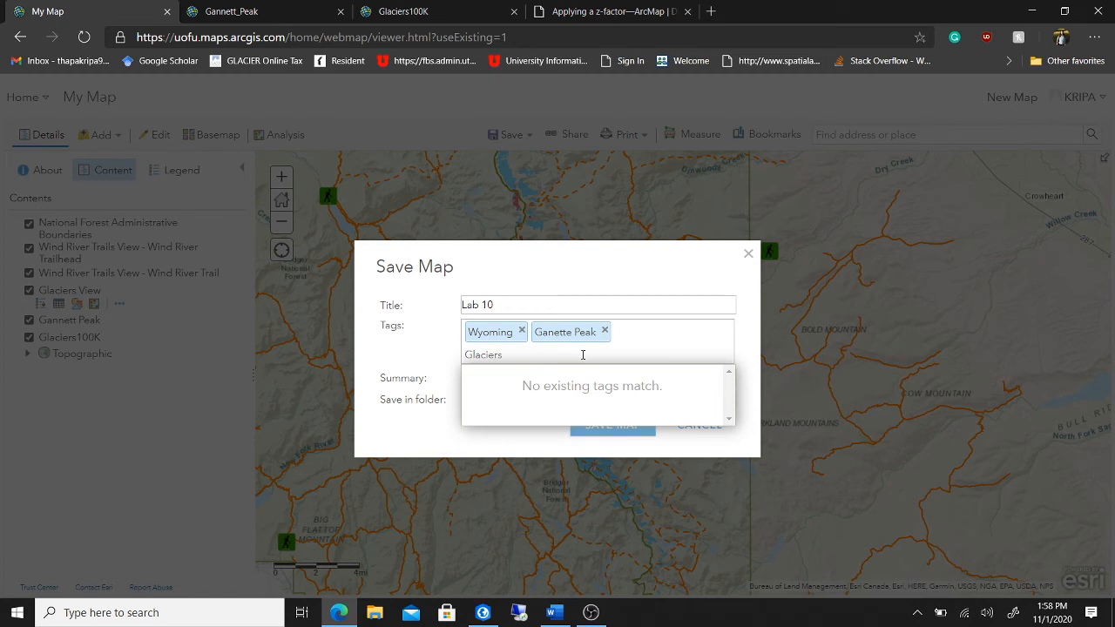
key("Return")
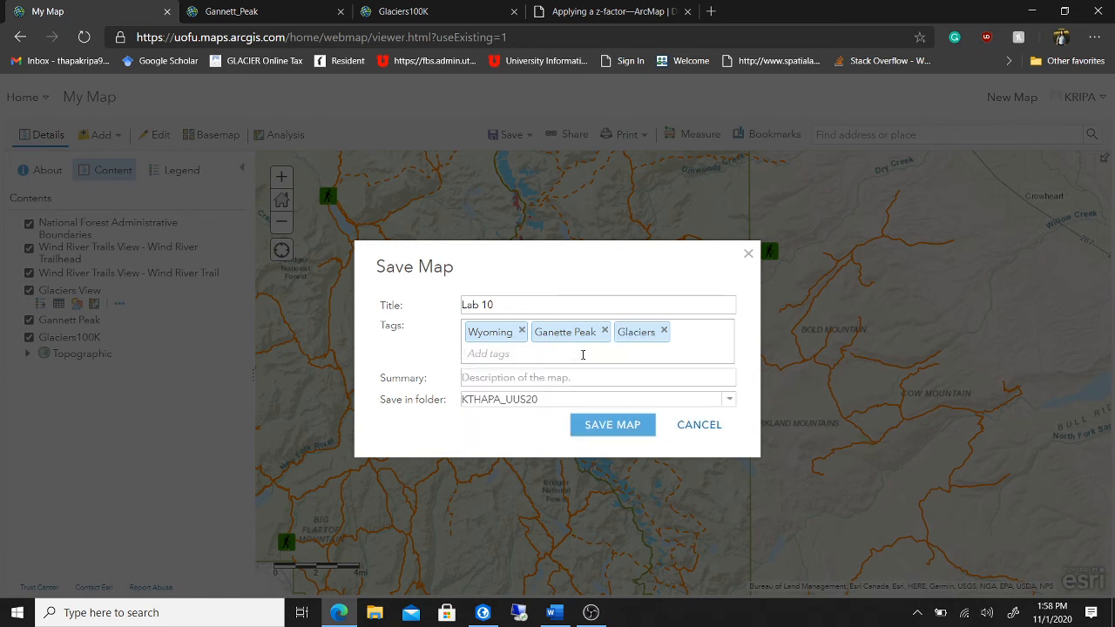
left_click(508, 303)
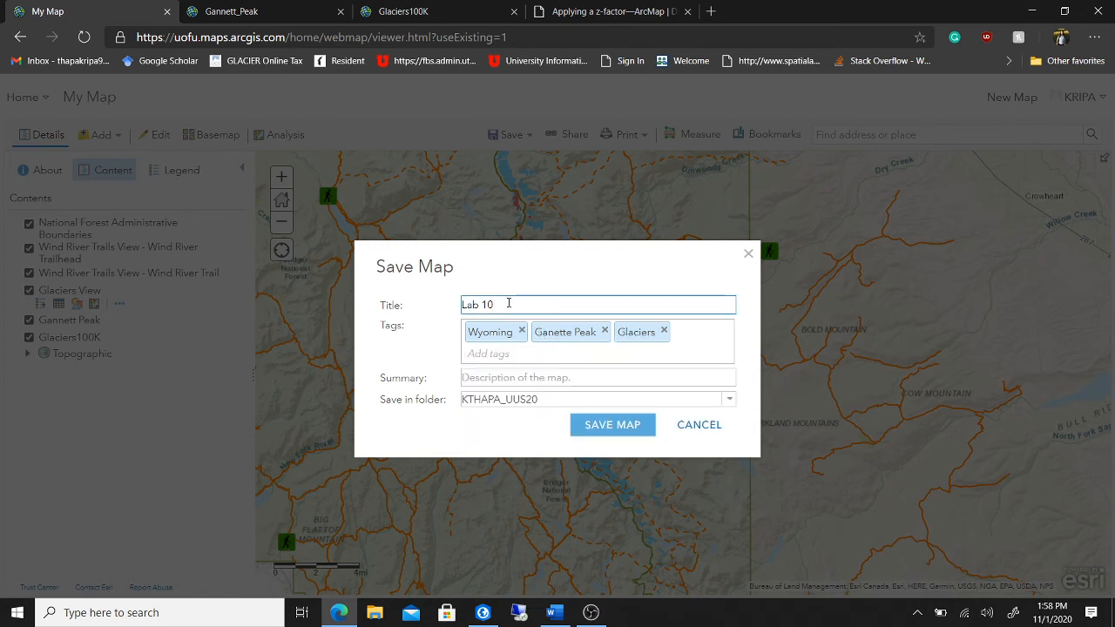
- Write a summary saying the map is a viewshed for glaciers from Ganette Peak, Wyoming
left_click(495, 378)
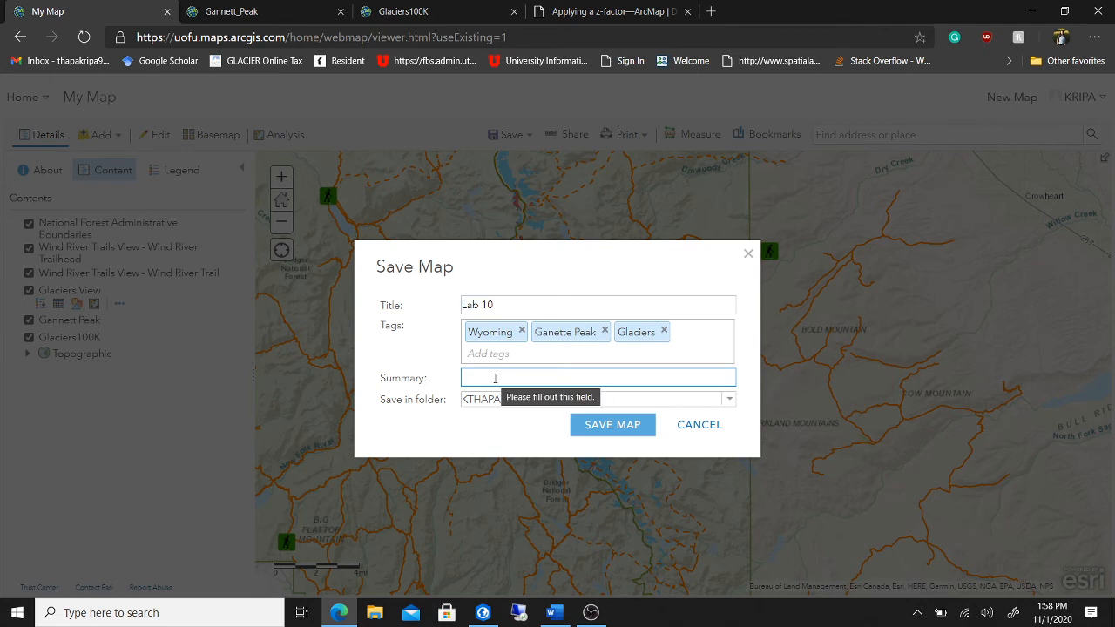
type("This map")
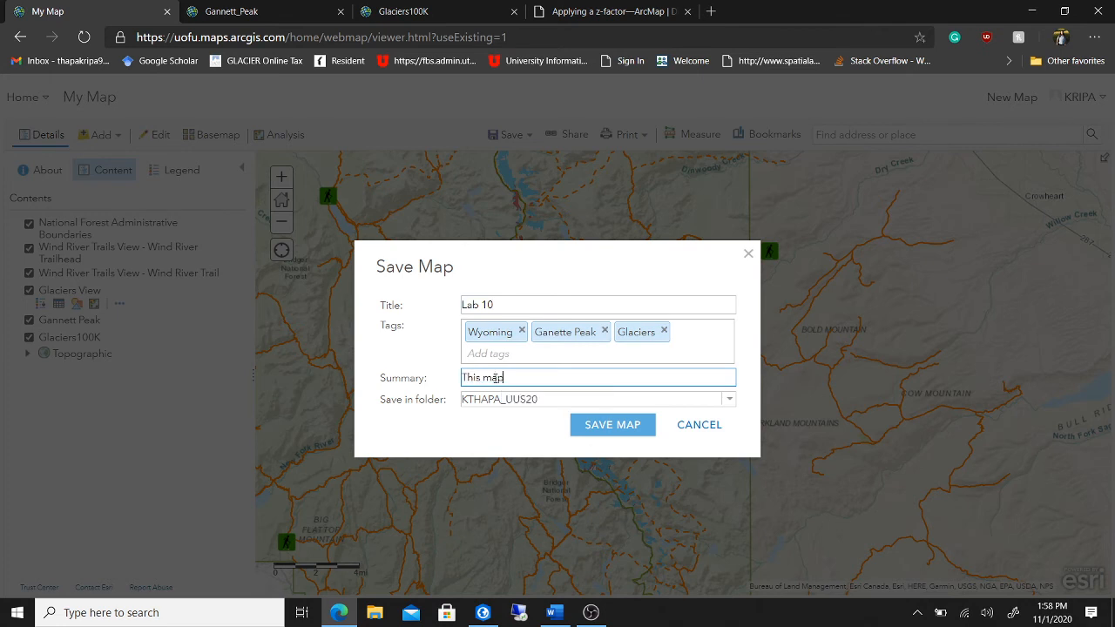
type(" shows")
key("BackSpace")
key("BackSpace")
key("BackSpace")
type("constists of a viewshed for glaciers grow")
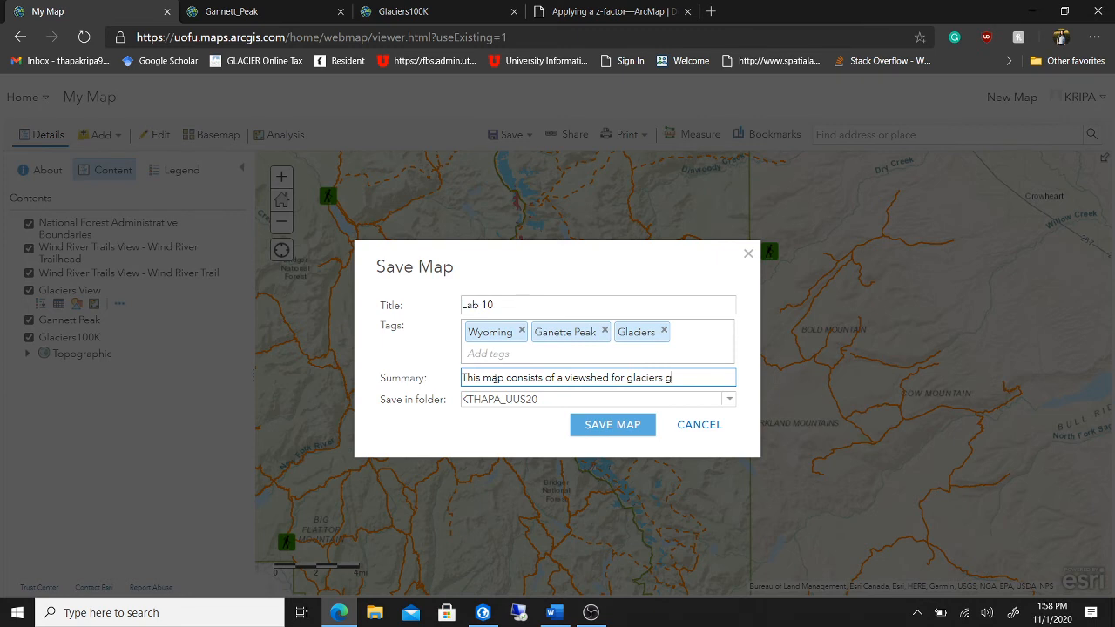
key("BackSpace")
key("BackSpace")
key("BackSpace")
key("BackSpace")
type("from gane")
key("BackSpace")
key("BackSpace")
key("BackSpace")
key("BackSpace")
type("Ganette Peak, Wy")
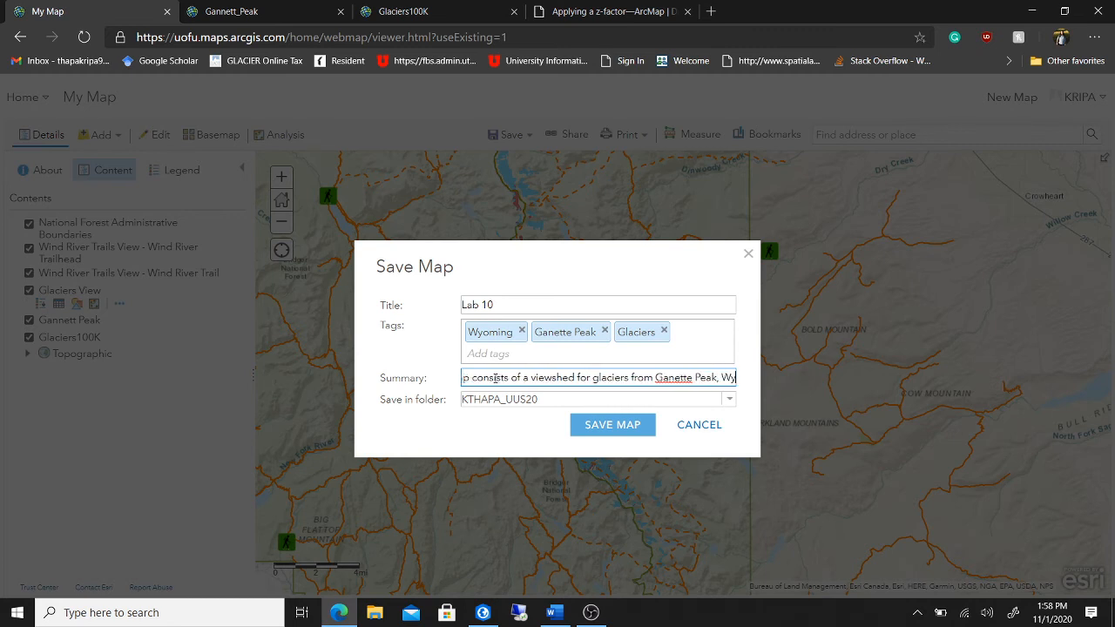
type("oming.")
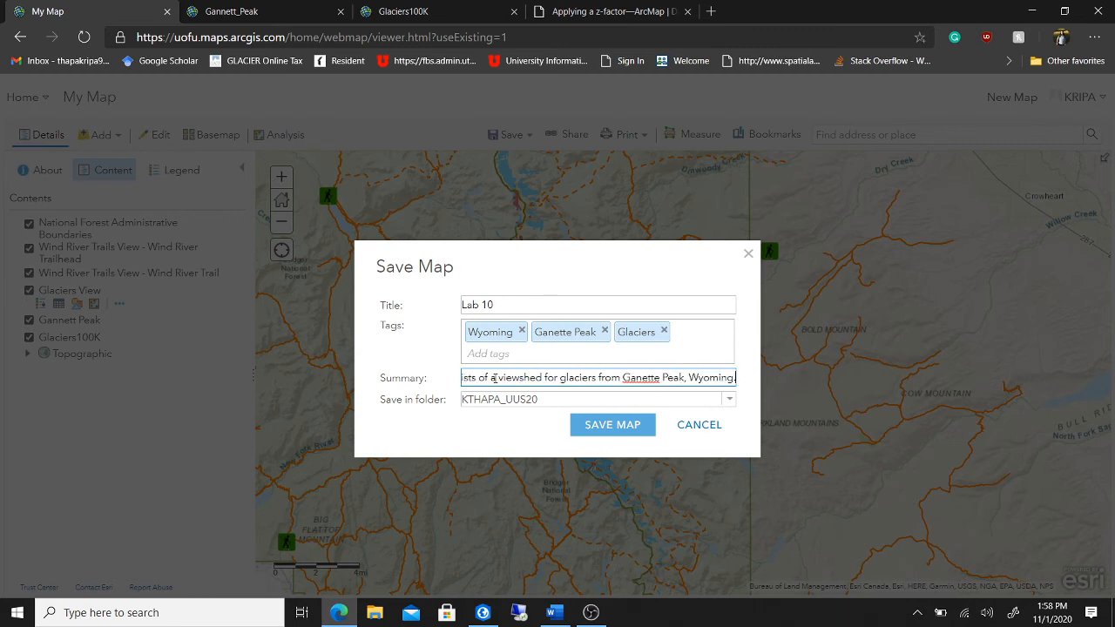
- Extend the title to 'Lab 10 Viewshed for Glaciers' and save the map
left_click(516, 306)
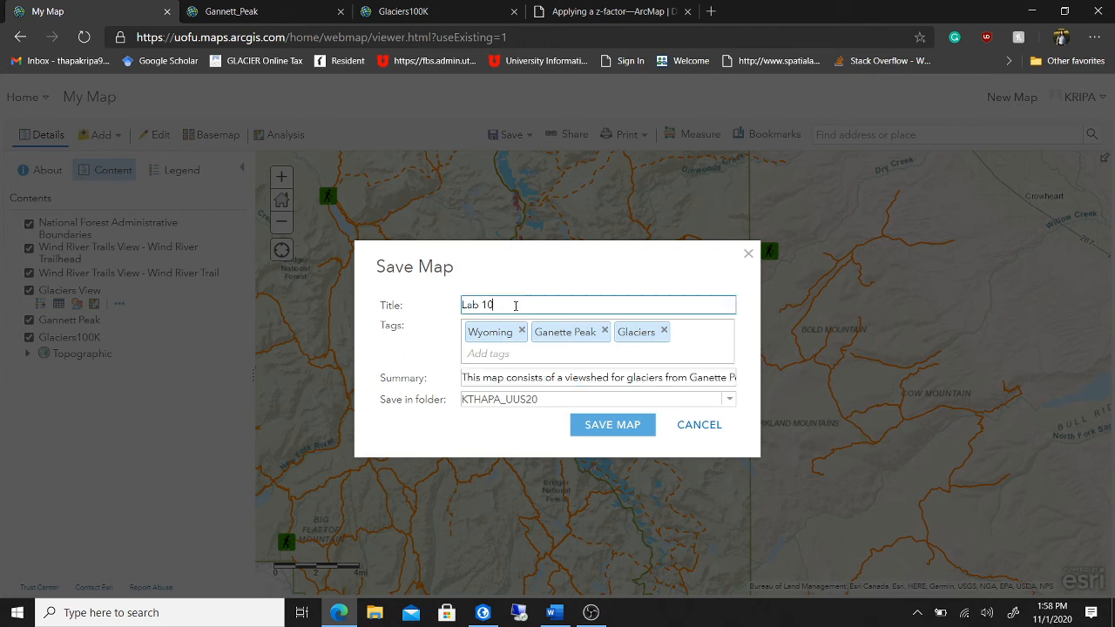
type("Viewshed for G")
type("laciers")
left_click(603, 424)
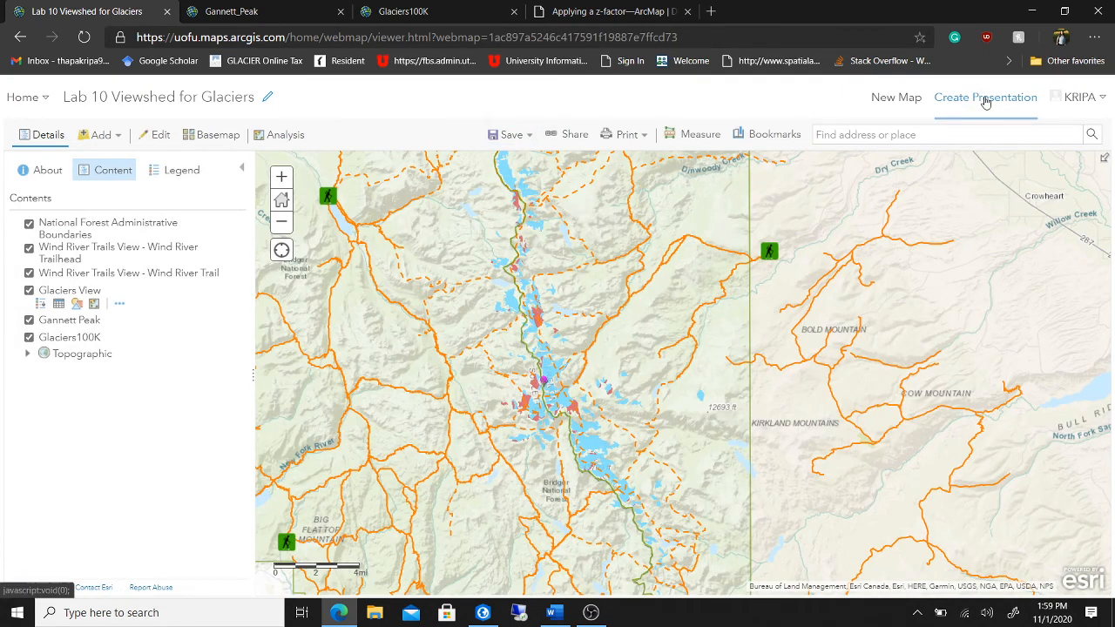
- Create a presentation from Lab 10 Viewshed for Glaciers and check the Word deliverables list
left_click(985, 99)
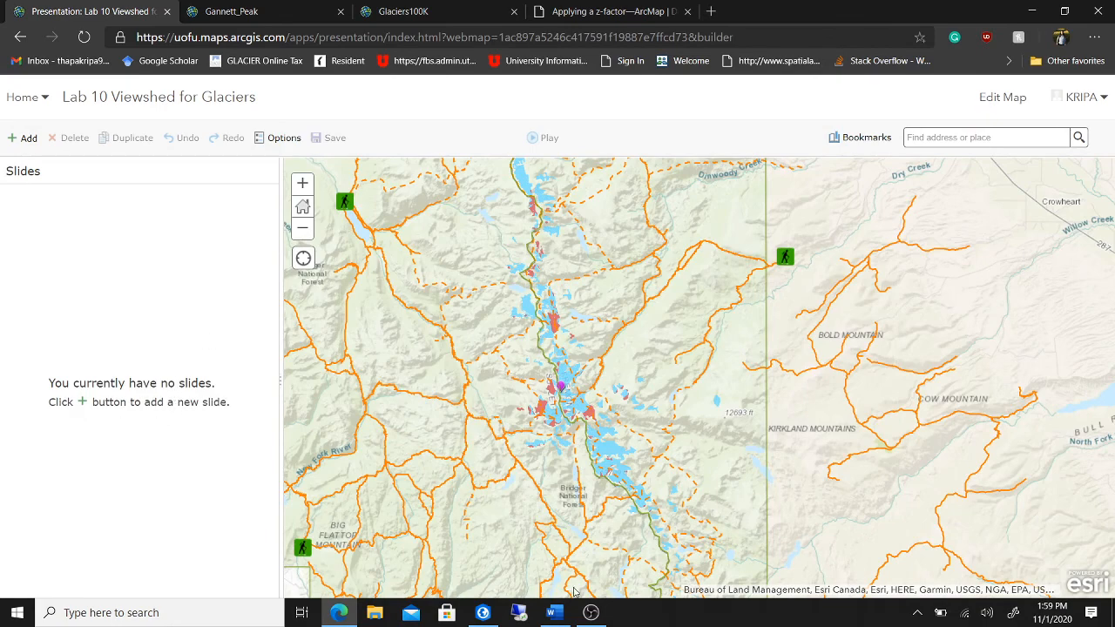
left_click(551, 612)
scroll(620, 449, "down", 6)
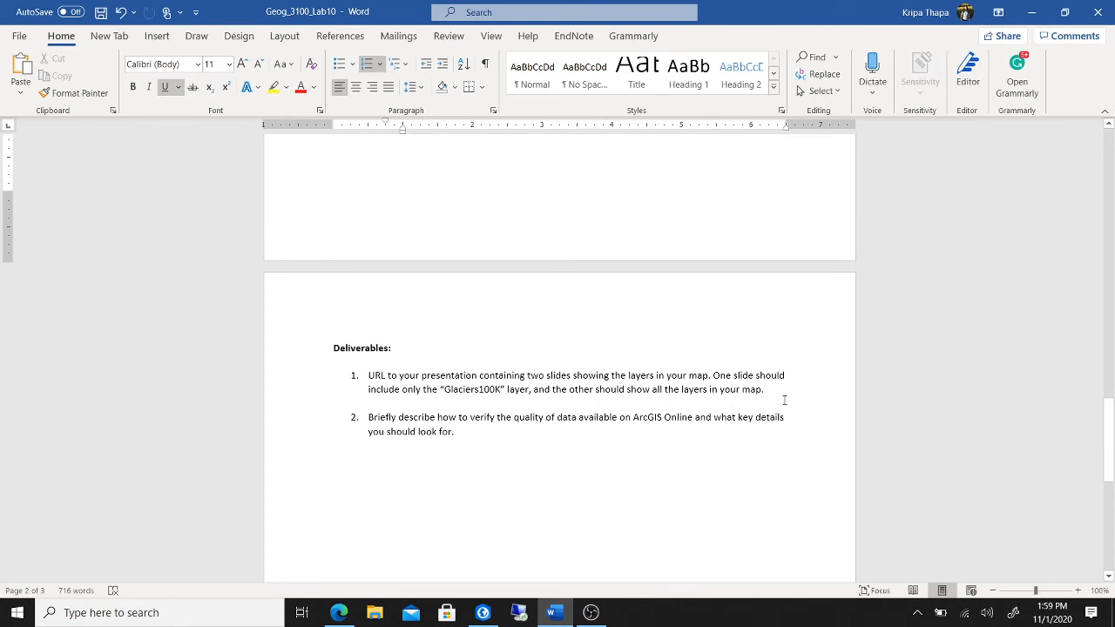
left_click(339, 612)
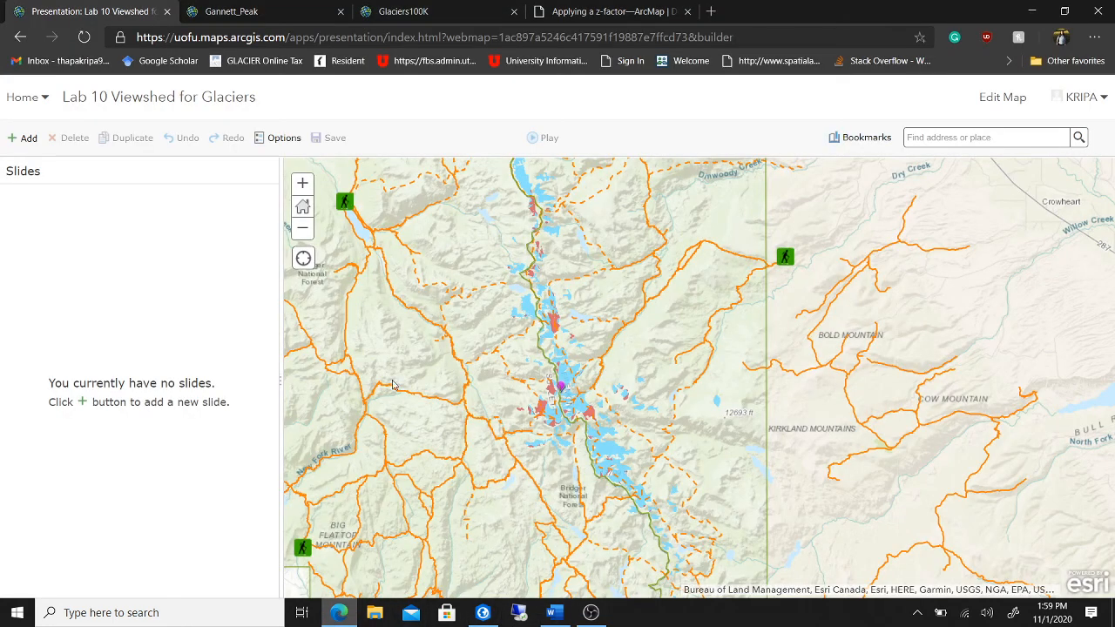
- Add a first slide showing all layers, titled 'Viewshed for glaciers visible from Ganette peak, WY'
left_click(83, 403)
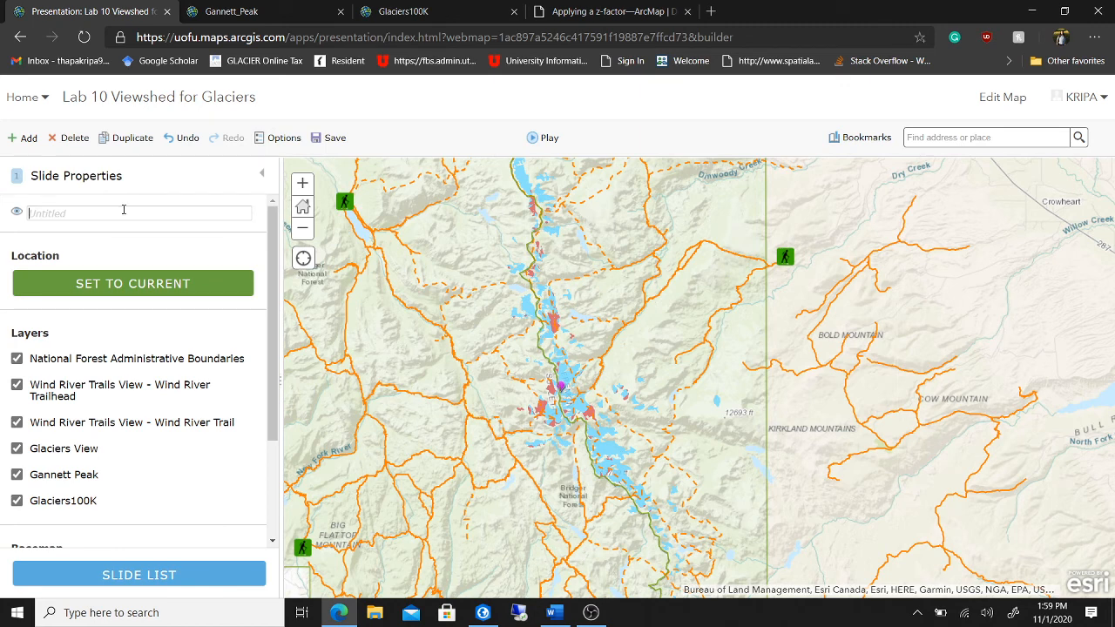
type("Title")
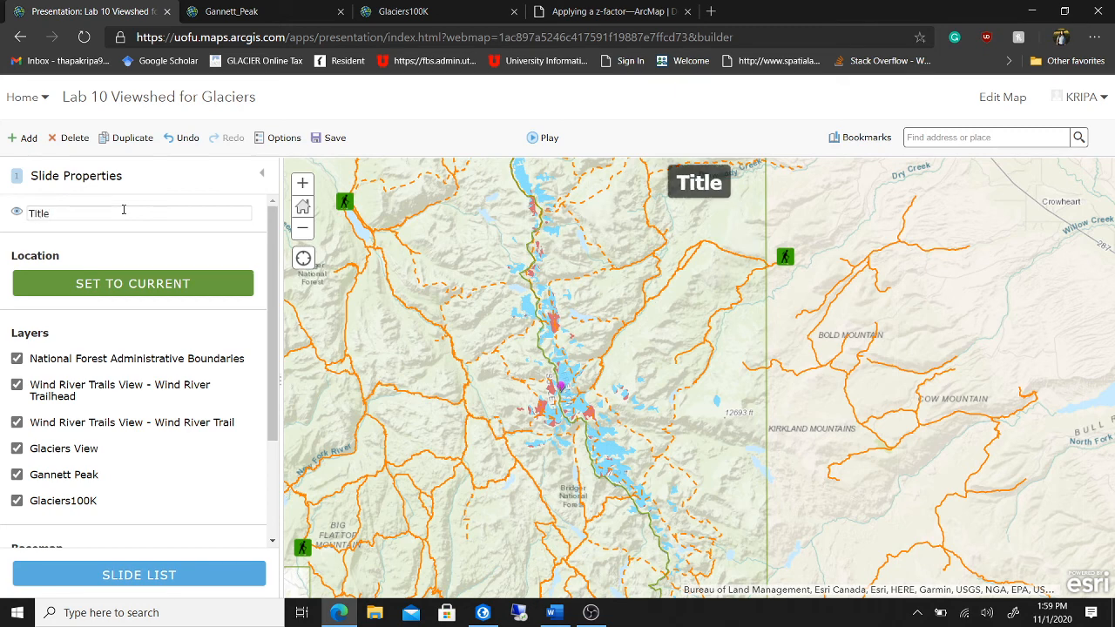
type(":")
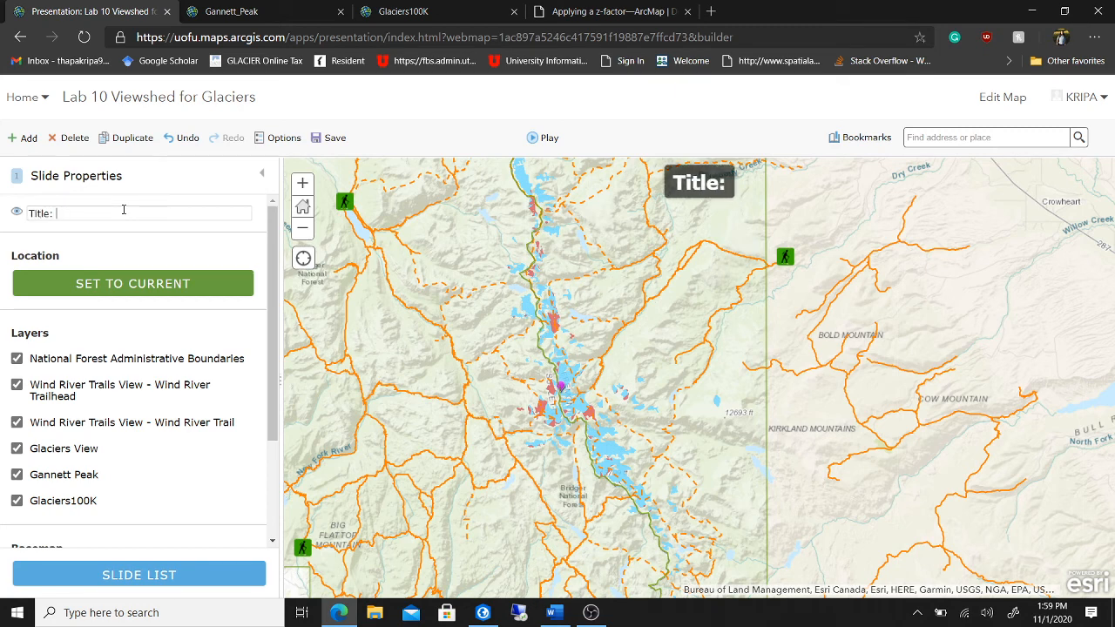
type(" Viewsh")
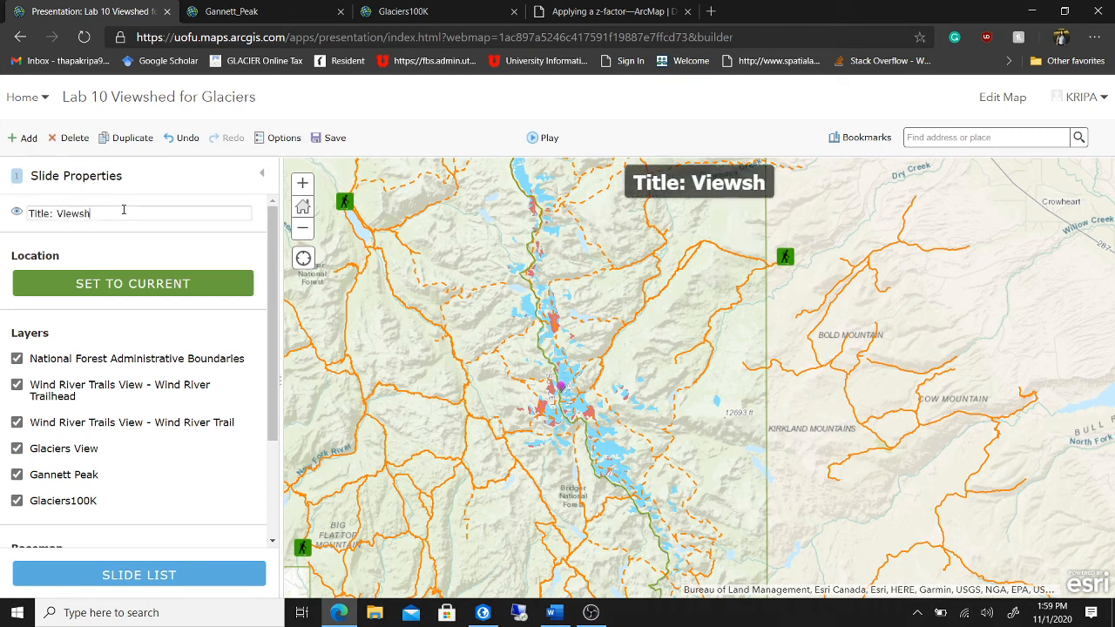
type("ed showi")
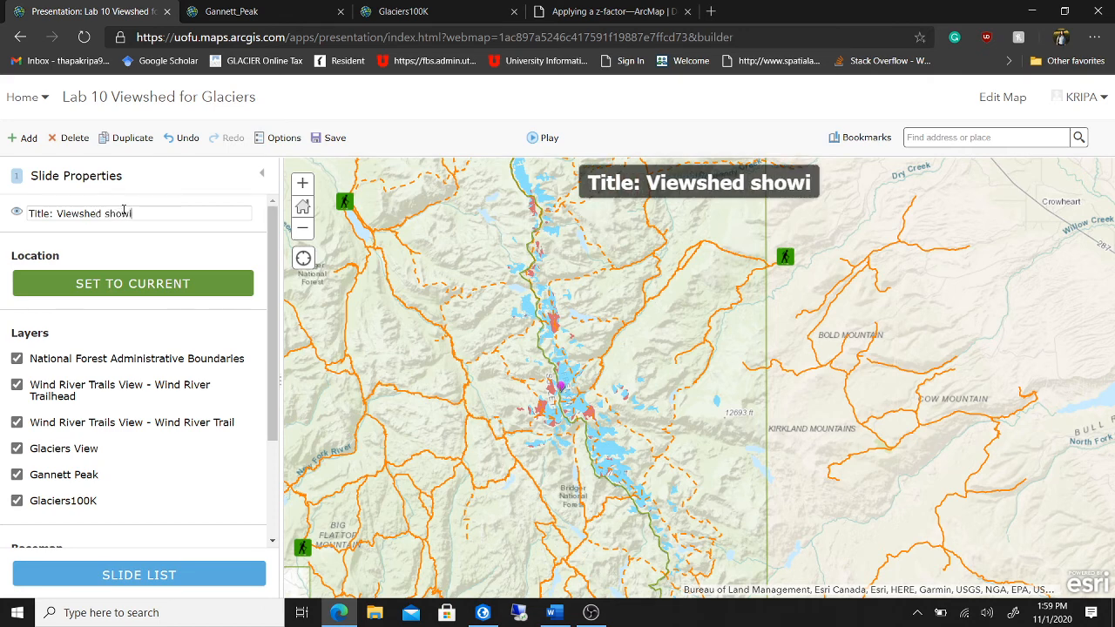
type("ng")
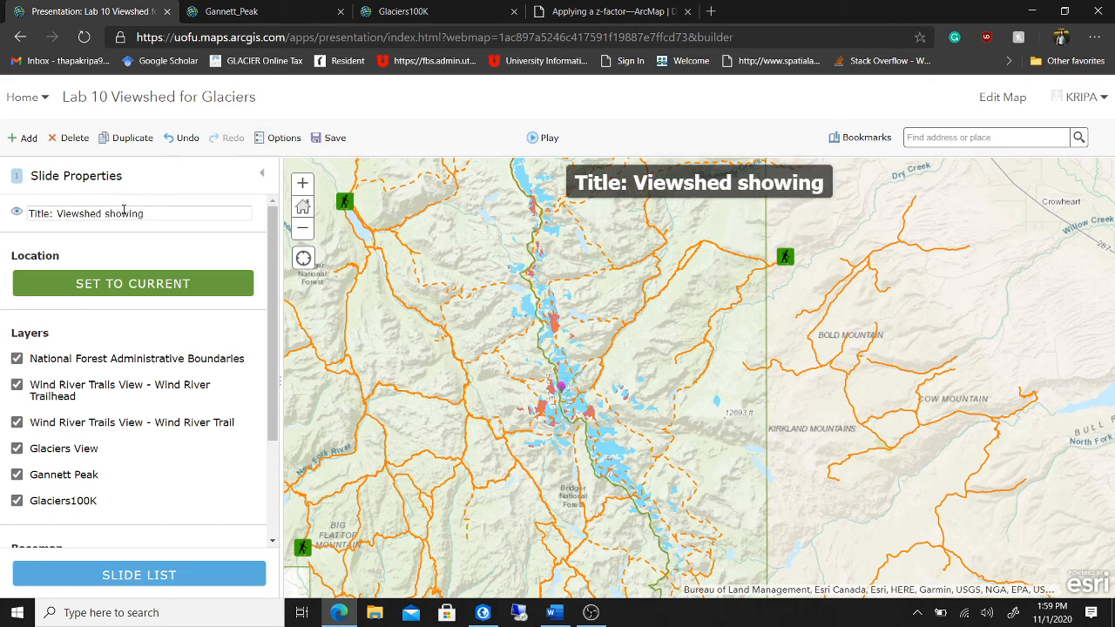
key("BackSpace")
key("BackSpace")
key("BackSpace")
key("BackSpace")
key("BackSpace")
key("BackSpace")
key("BackSpace")
key("BackSpace")
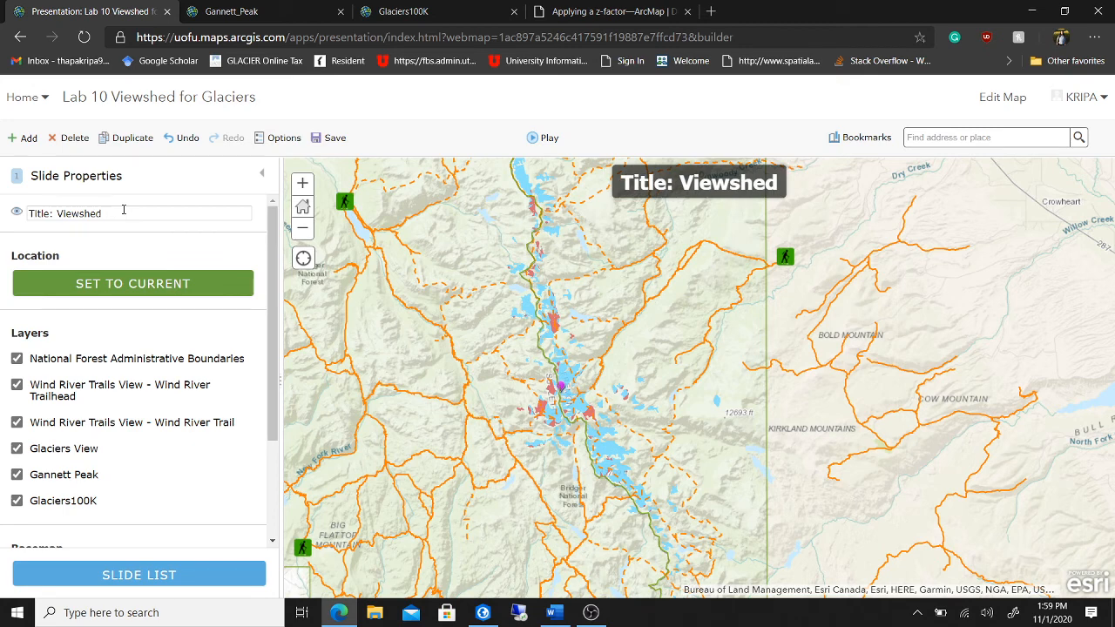
type("for glacie")
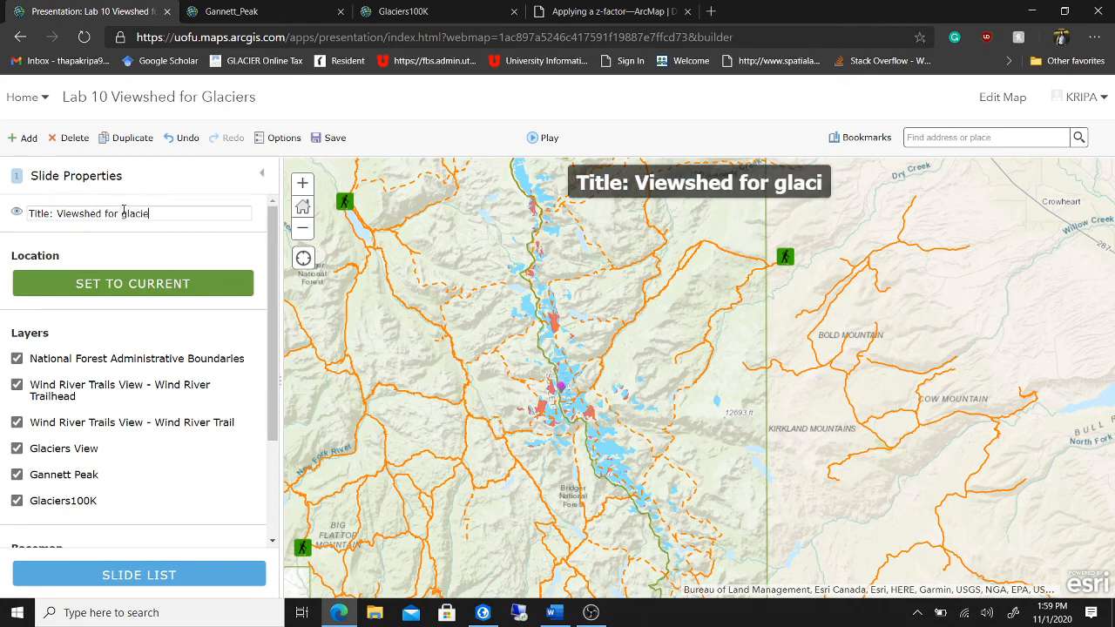
type("rs visible ")
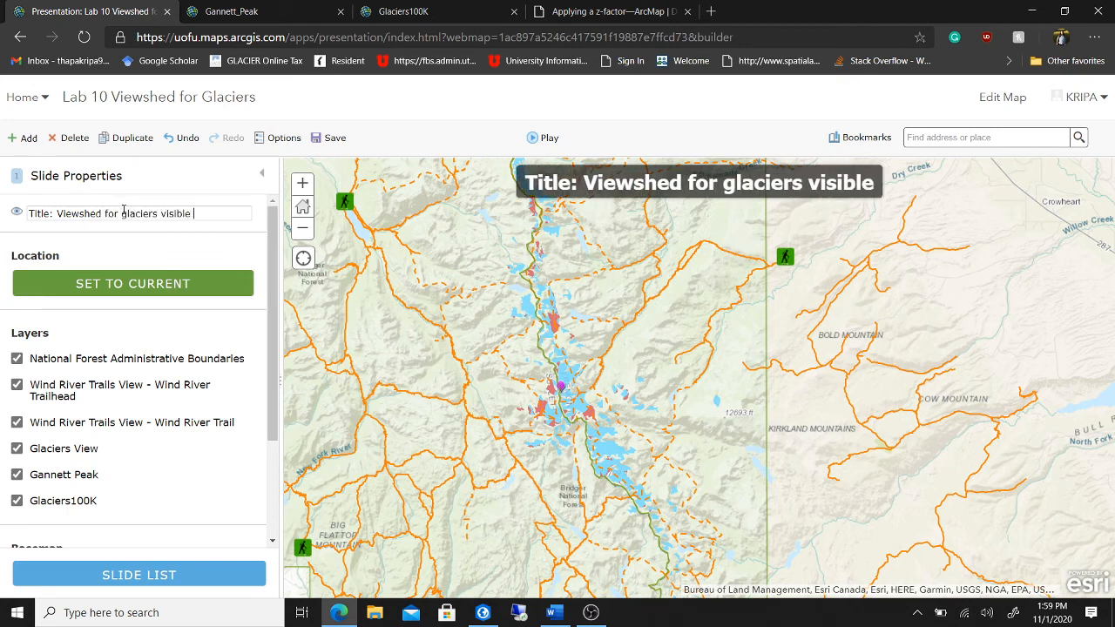
type("from Ga")
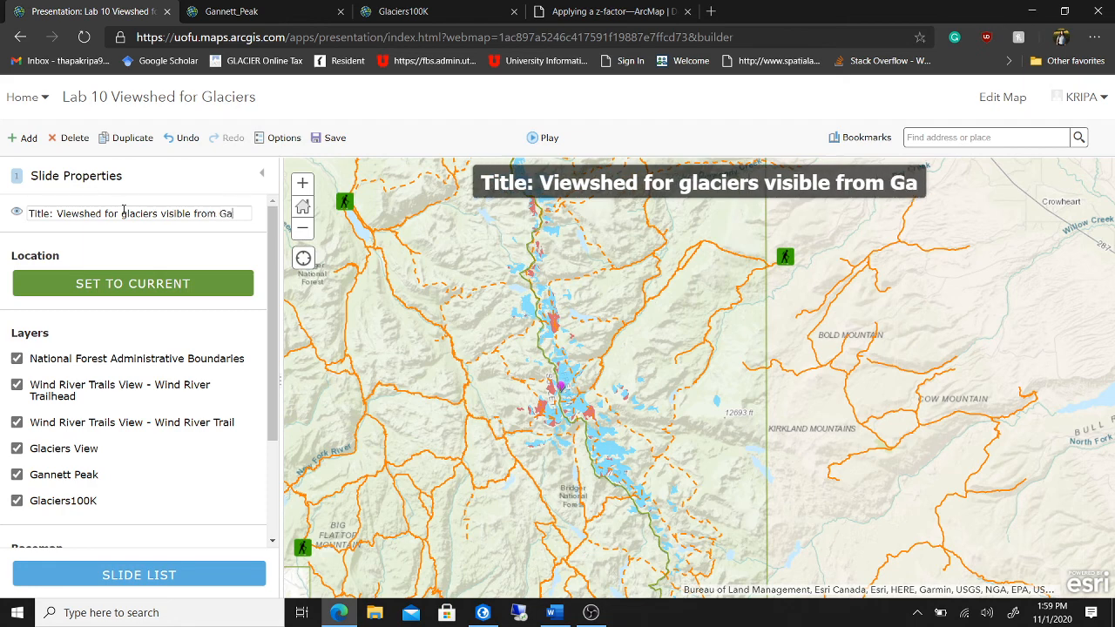
type("nette peak, WY")
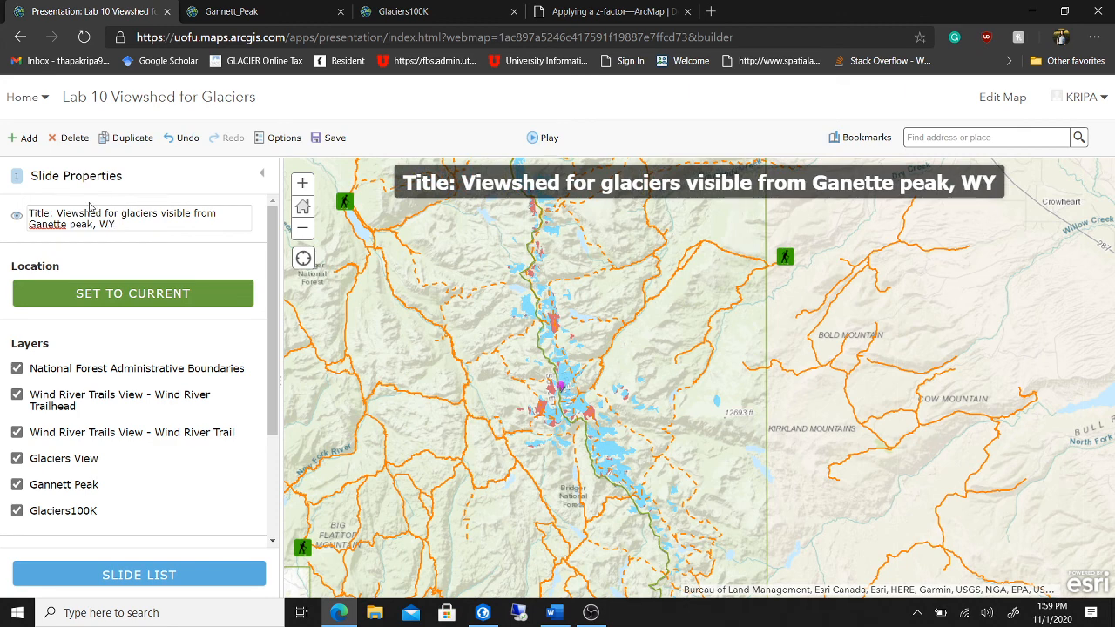
scroll(180, 390, "down", 2)
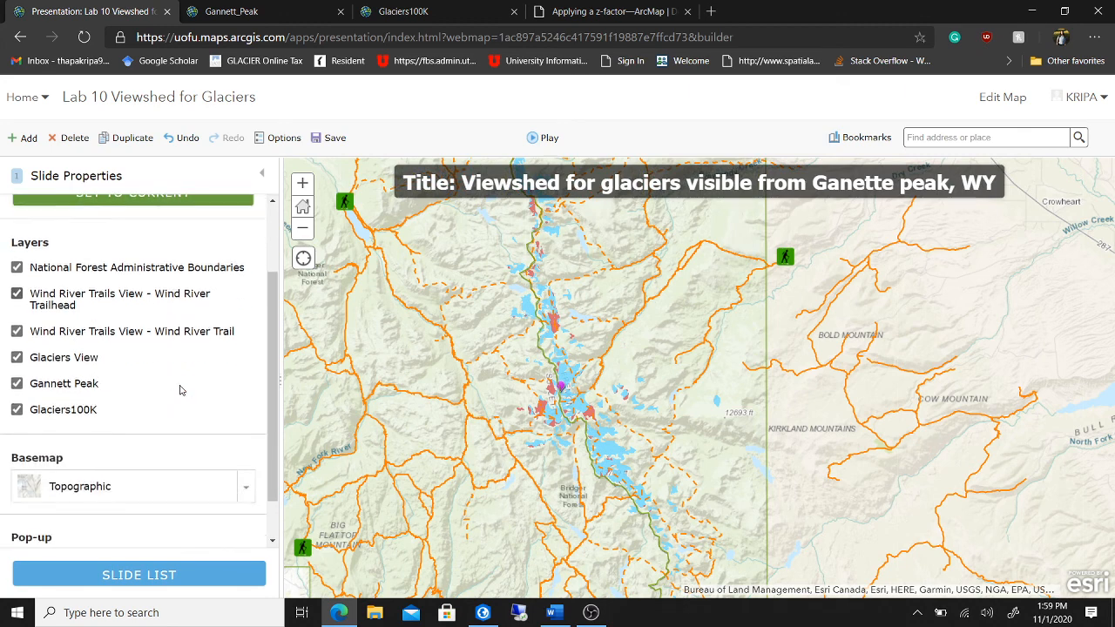
scroll(180, 390, "down", 1)
scroll(180, 390, "up", 3)
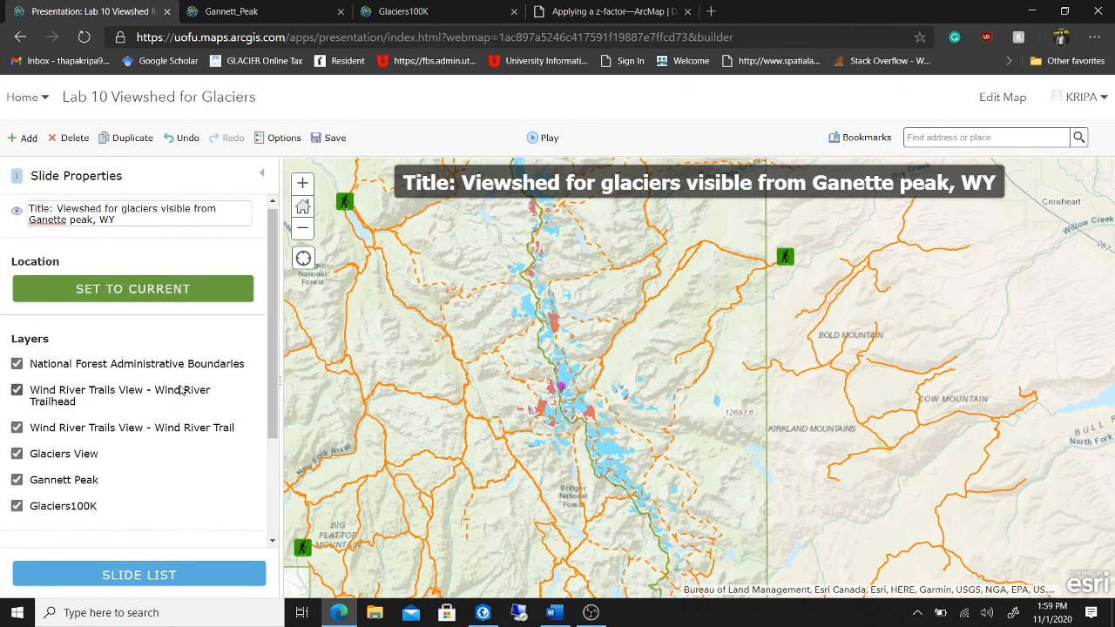
- Add a second slide that hides all layers except Glaciers100K
left_click(31, 137)
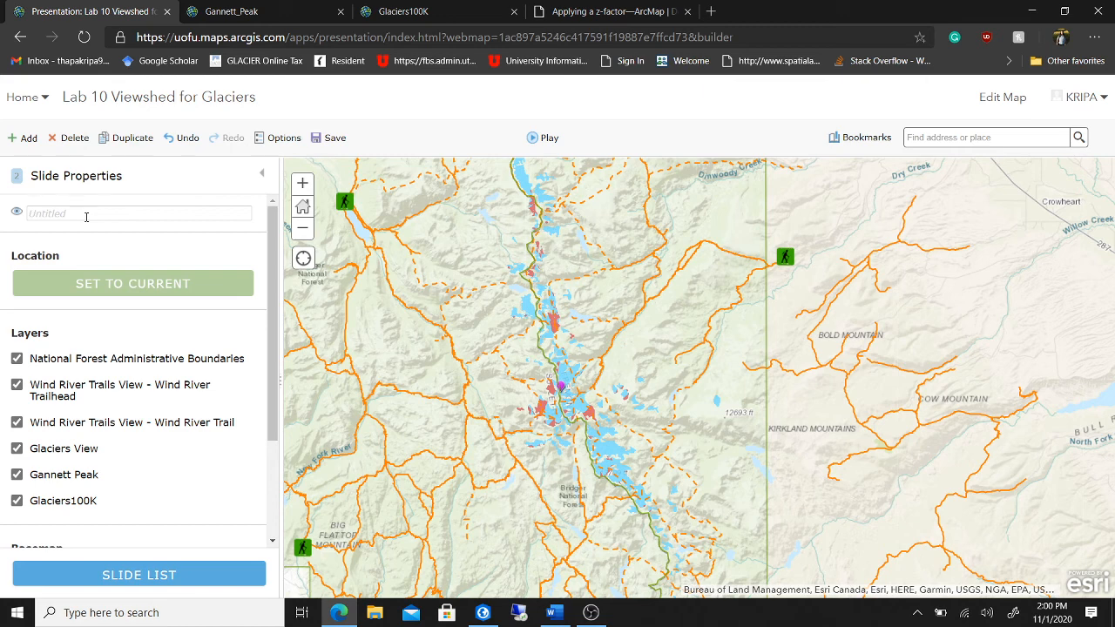
left_click(16, 474)
left_click(17, 448)
left_click(17, 423)
left_click(16, 384)
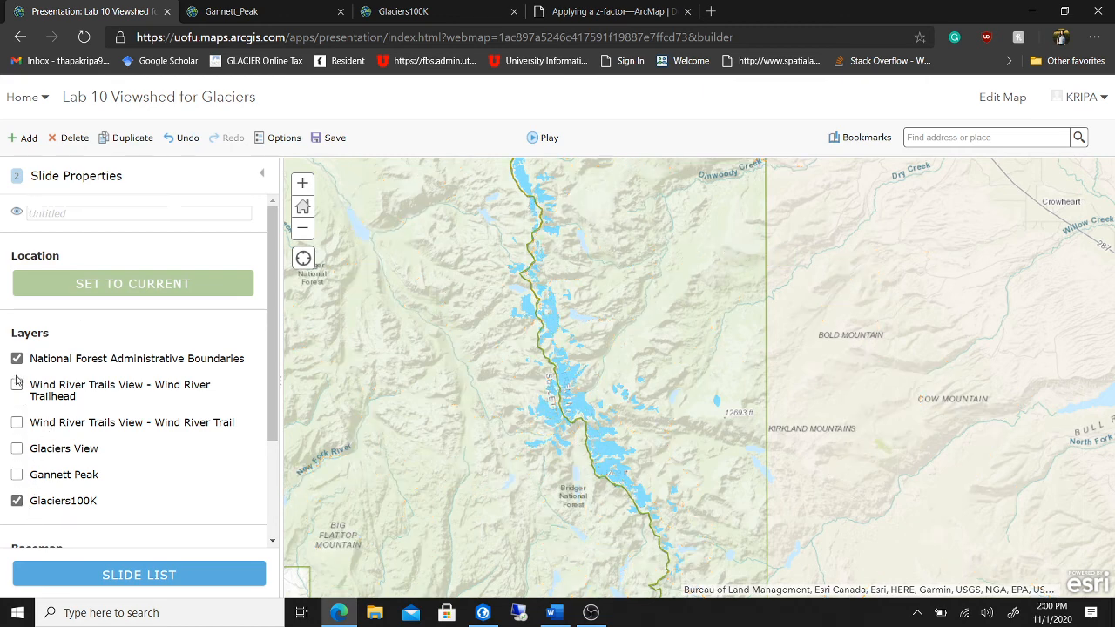
left_click(17, 358)
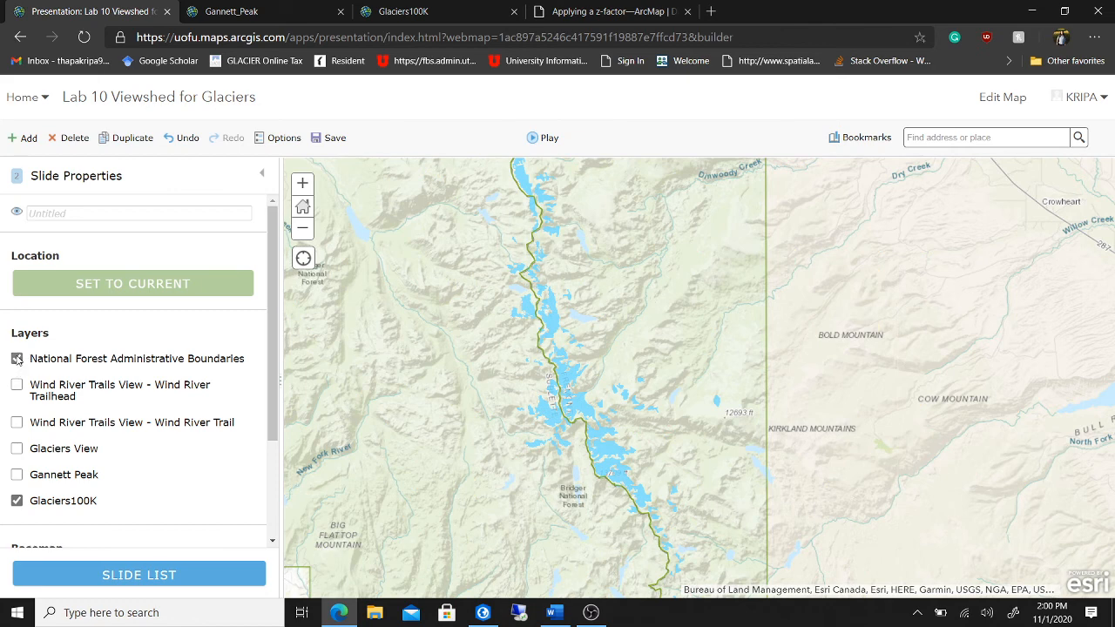
- Enter 'Glaciers in Wyoming' as the second slide's title and save the presentation
left_click(77, 214)
type("Glaciers")
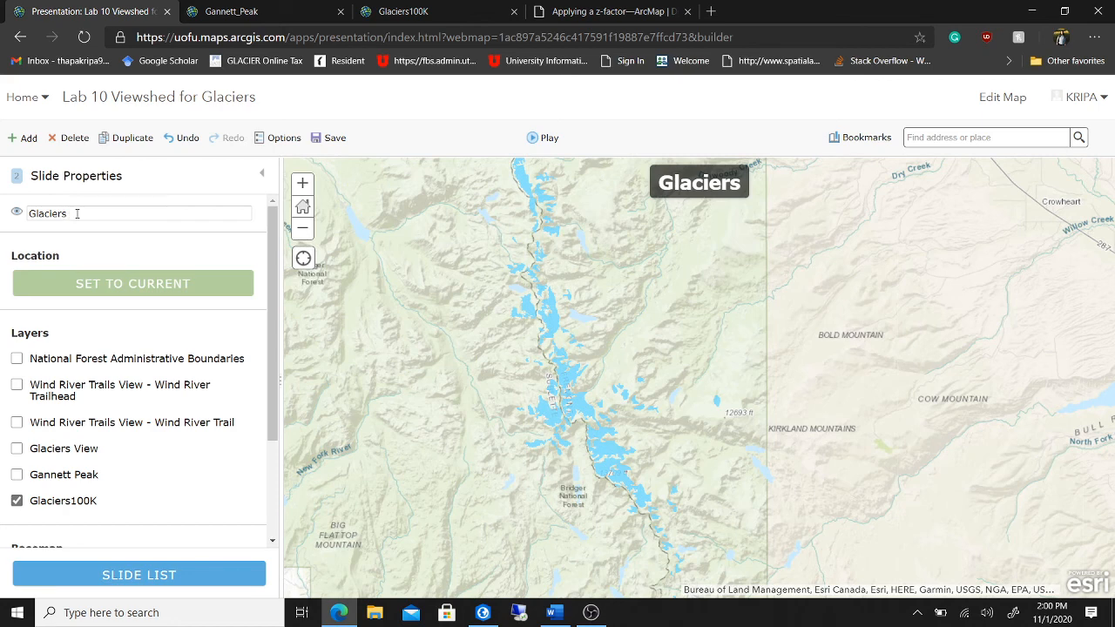
type(" in")
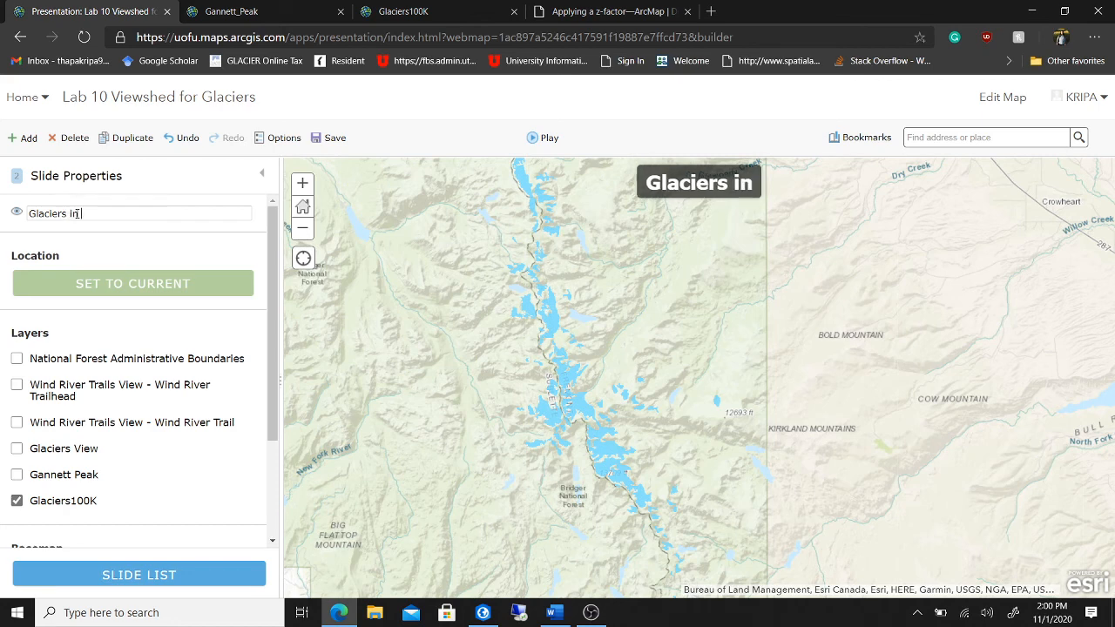
type(" Wy")
key("BackSpace")
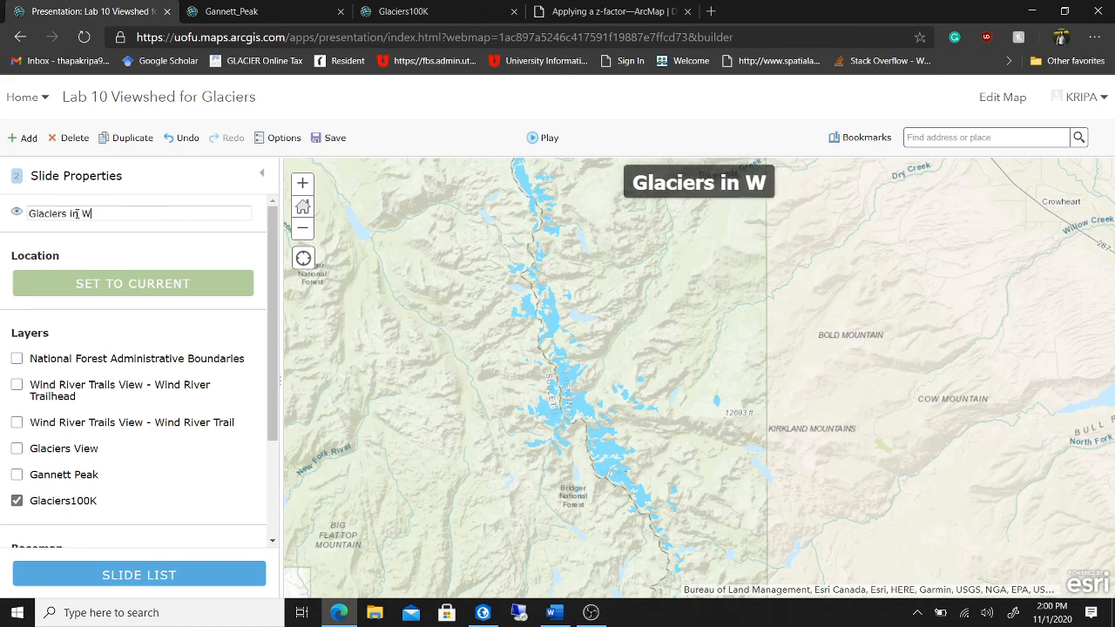
type("wu")
key("BackSpace")
key("BackSpace")
type("y")
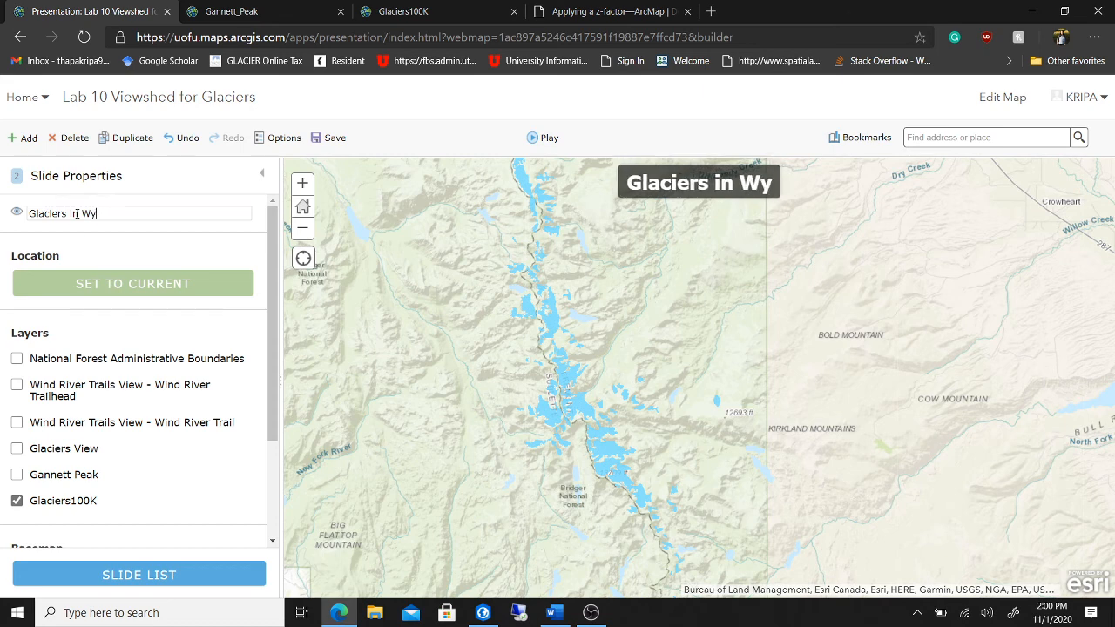
type("oming")
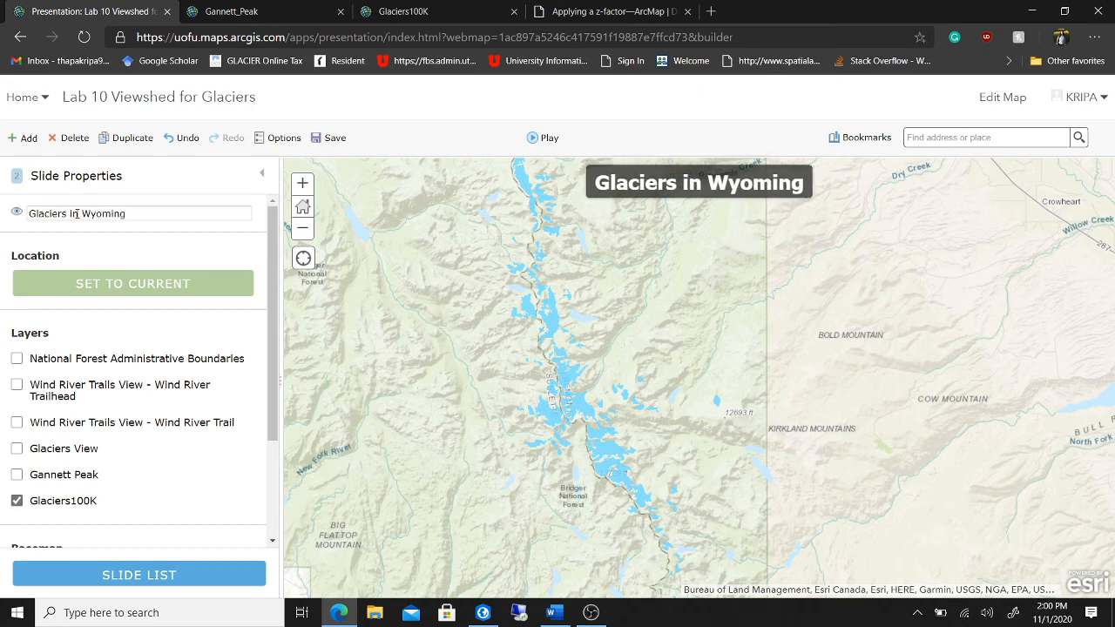
scroll(209, 421, "down", 3)
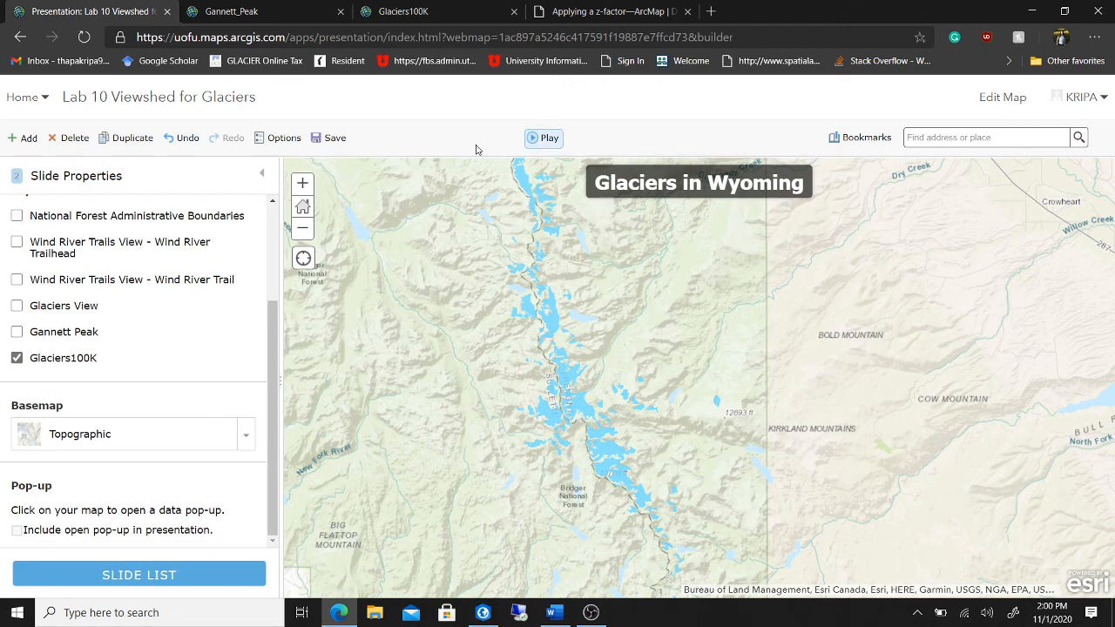
left_click(329, 139)
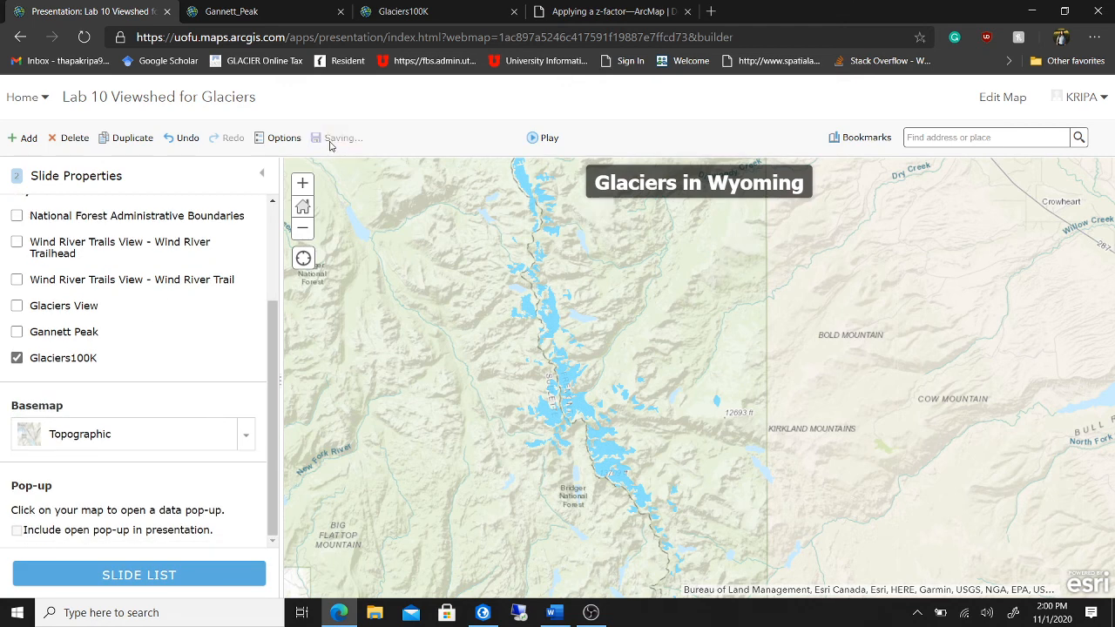
left_click(537, 139)
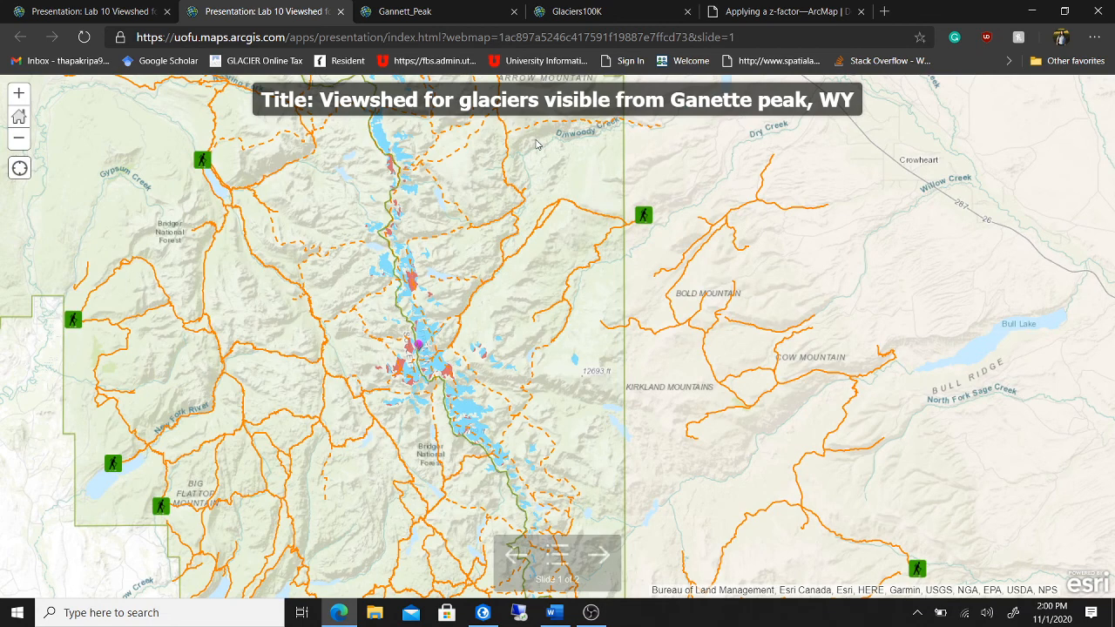
left_click(599, 555)
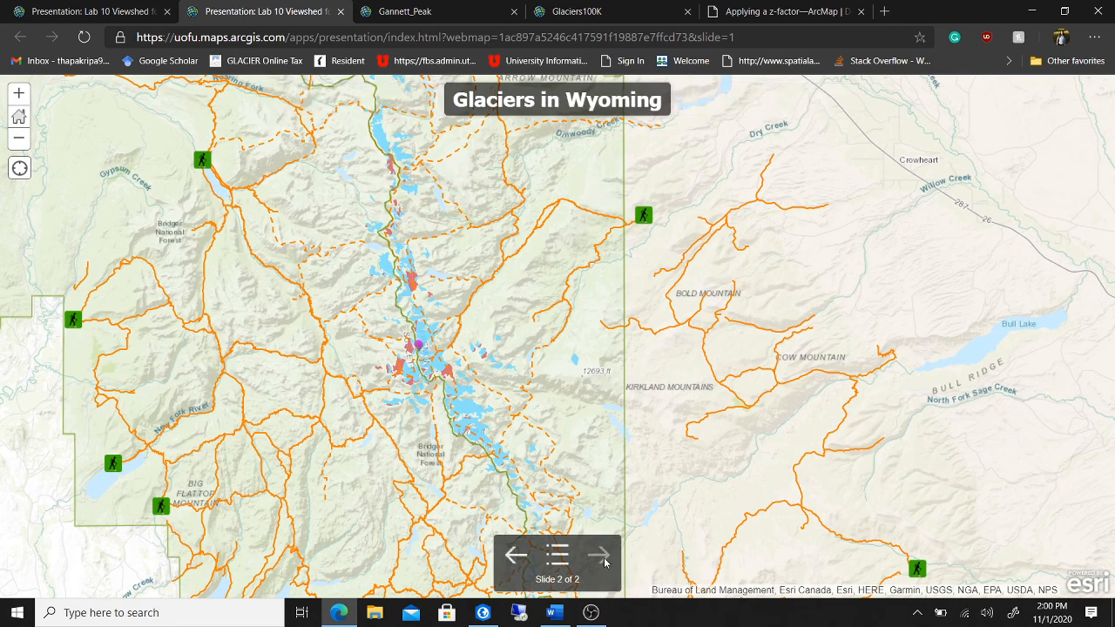
left_click(515, 557)
left_click(341, 11)
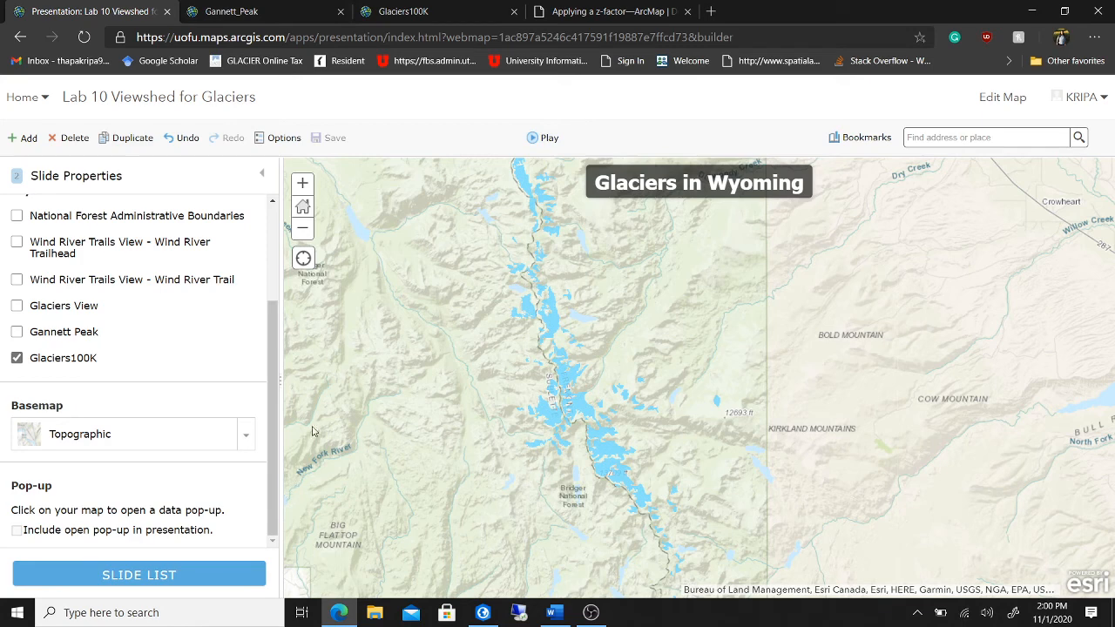
left_click_drag(273, 392, 273, 274)
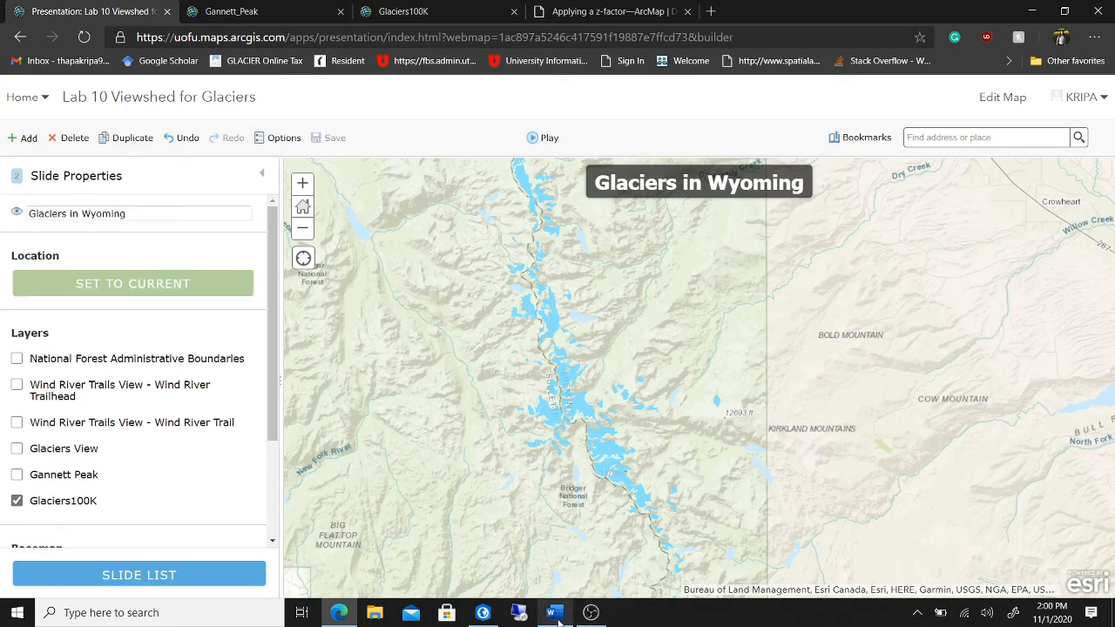
mouse_move(559, 616)
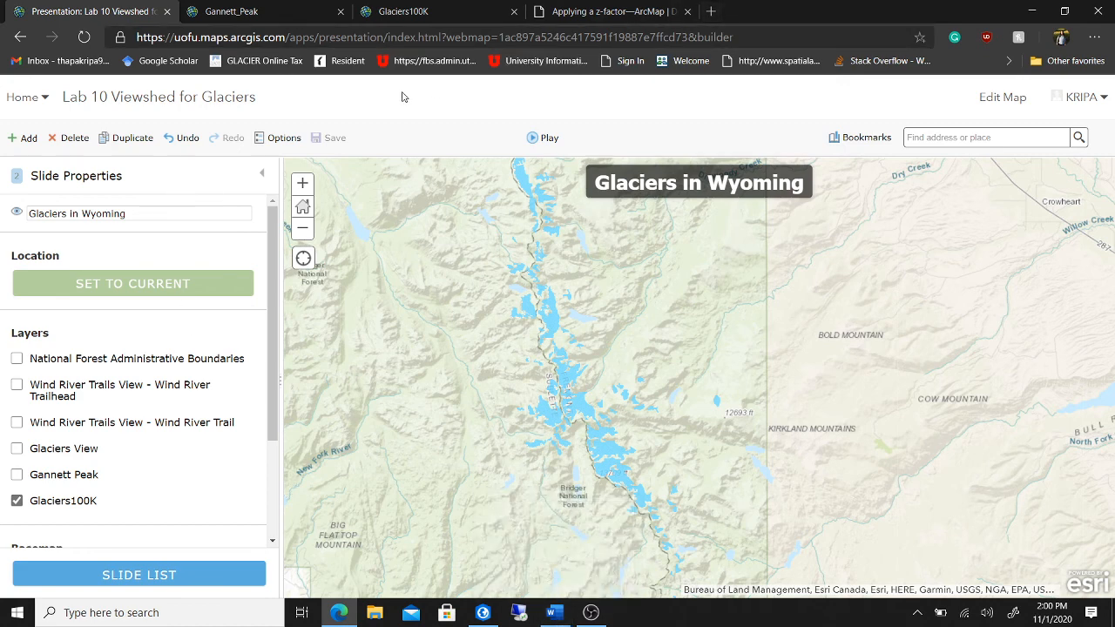
- Go to My Content and open the 'Lab 10 Viewshed for Glaciers' web map item page
left_click(40, 98)
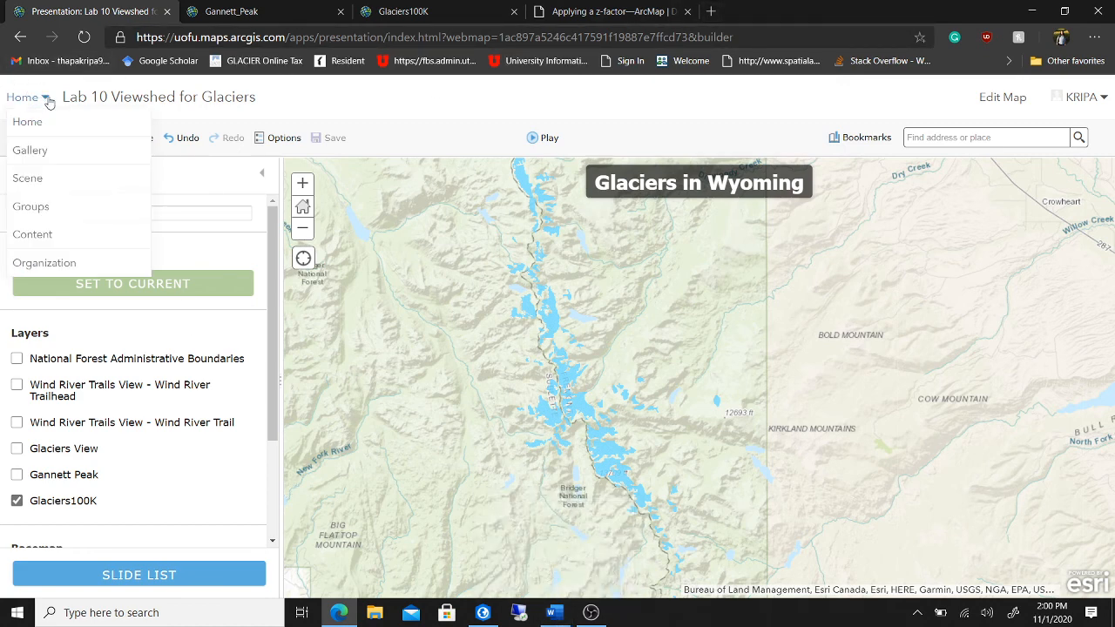
left_click(35, 235)
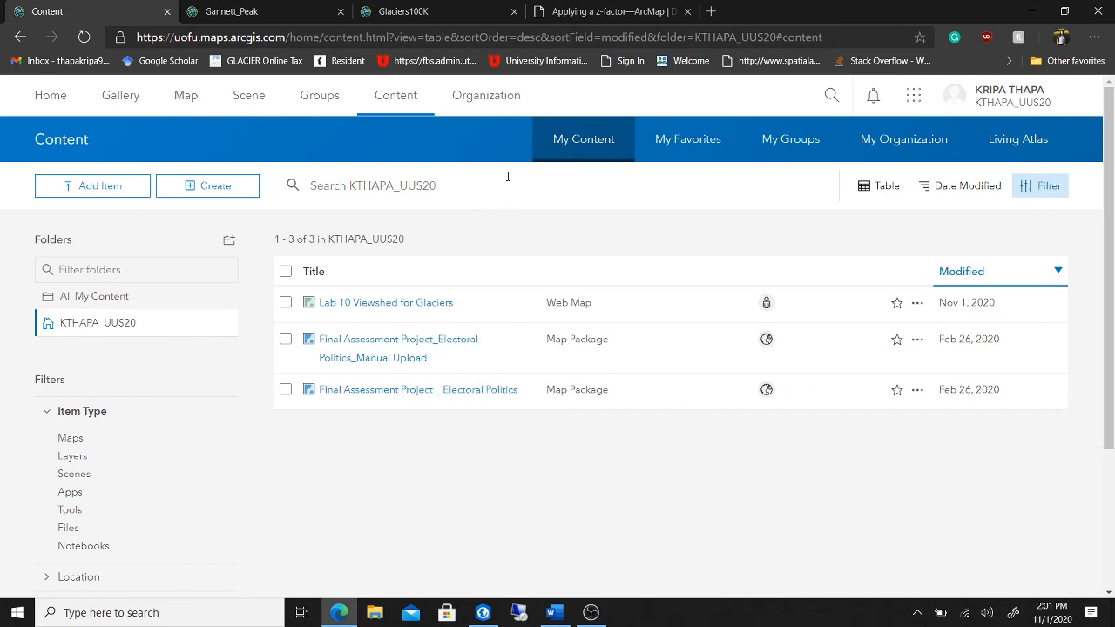
left_click(398, 310)
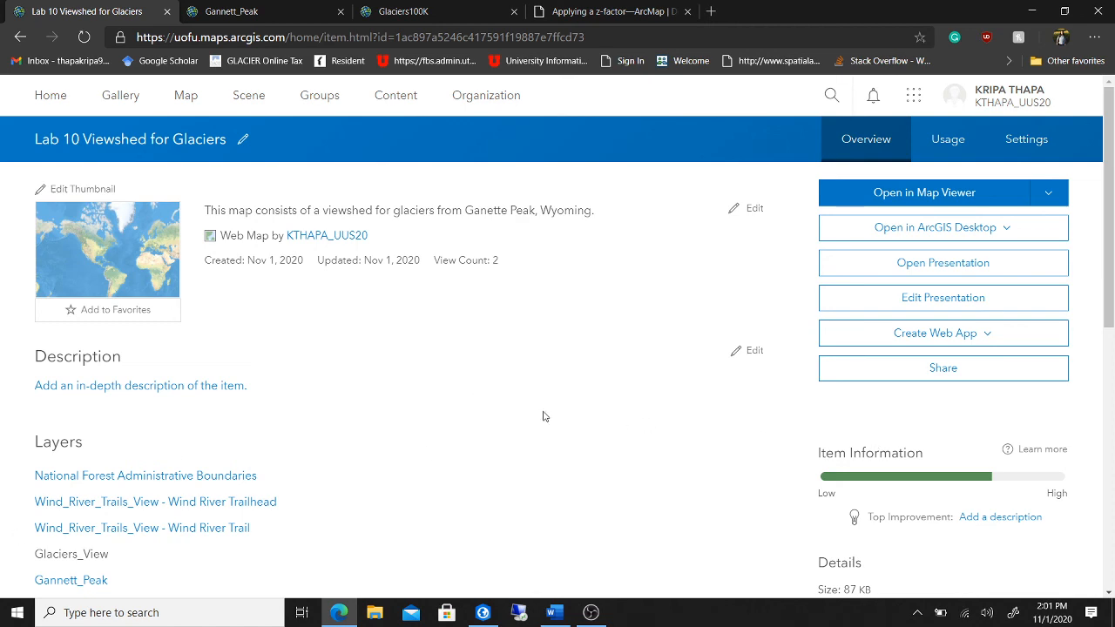
- Share the Lab 10 Viewshed for Glaciers map with Everyone (public), acknowledging the permission notice
left_click(928, 369)
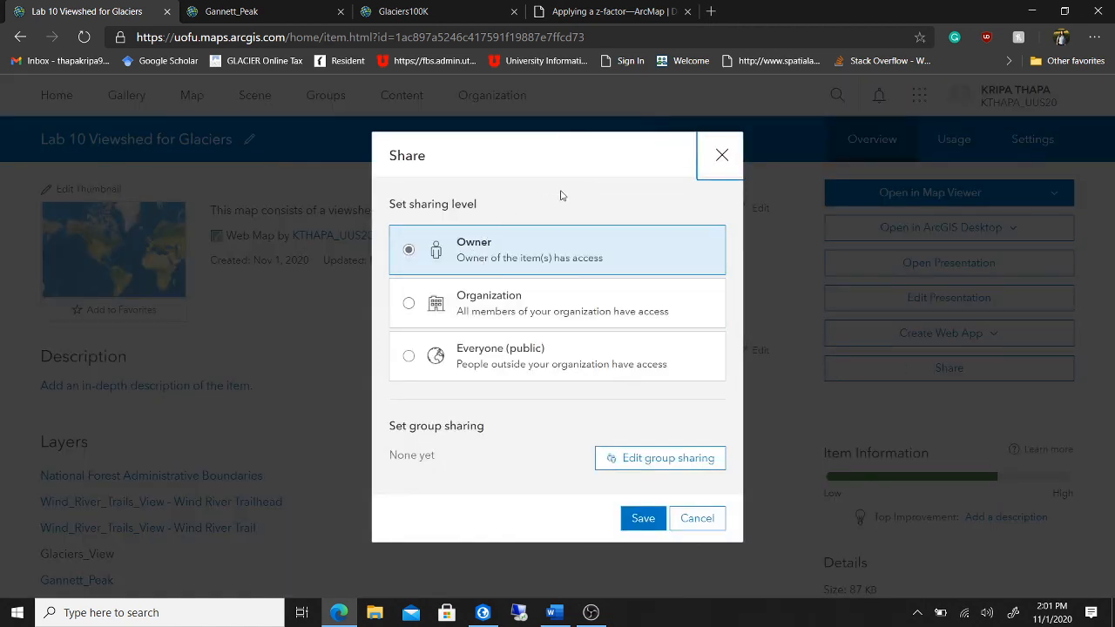
left_click(410, 357)
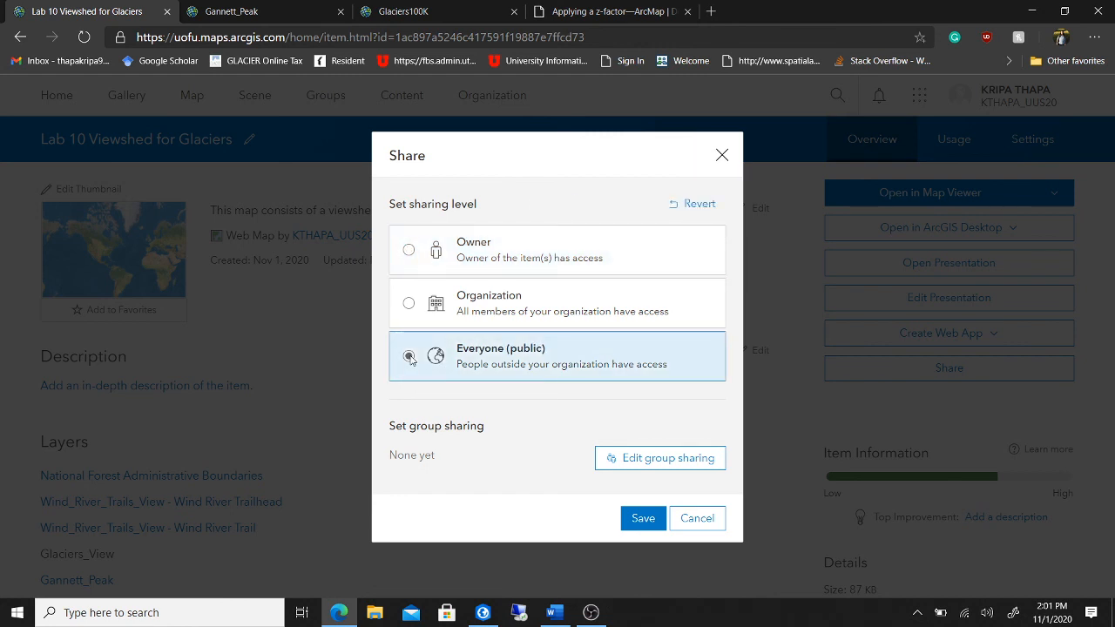
left_click(643, 518)
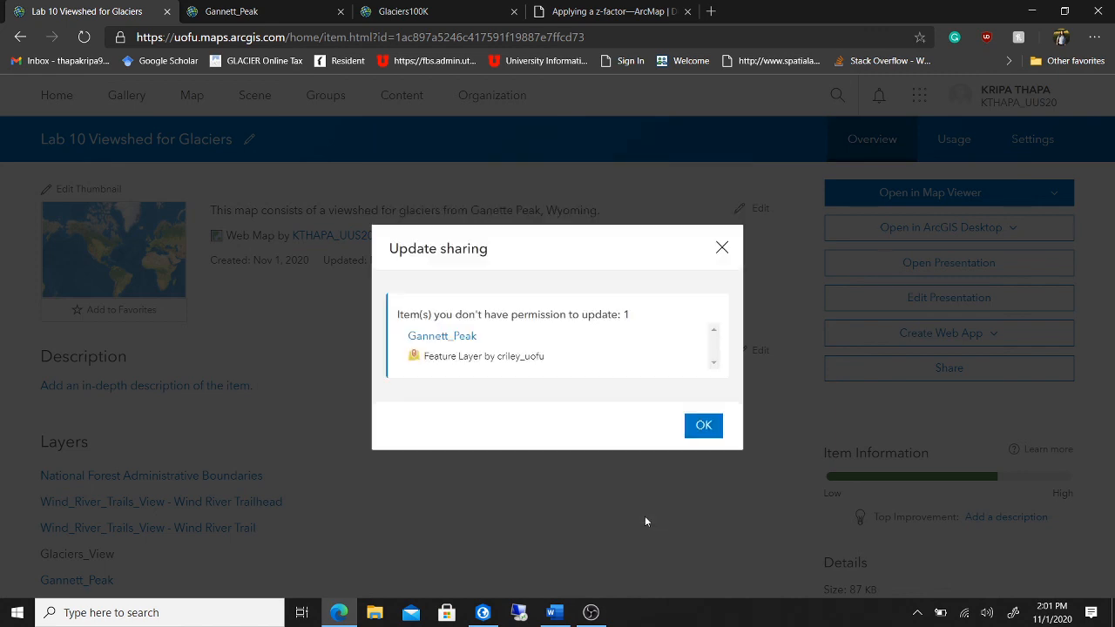
left_click(703, 426)
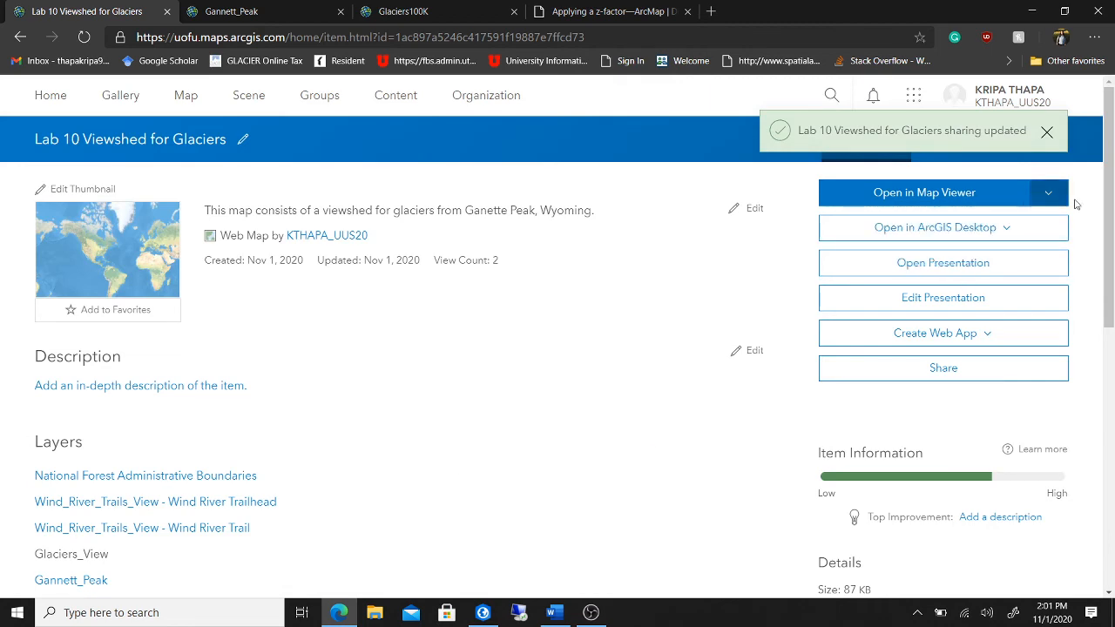
left_click_drag(1112, 196, 1105, 322)
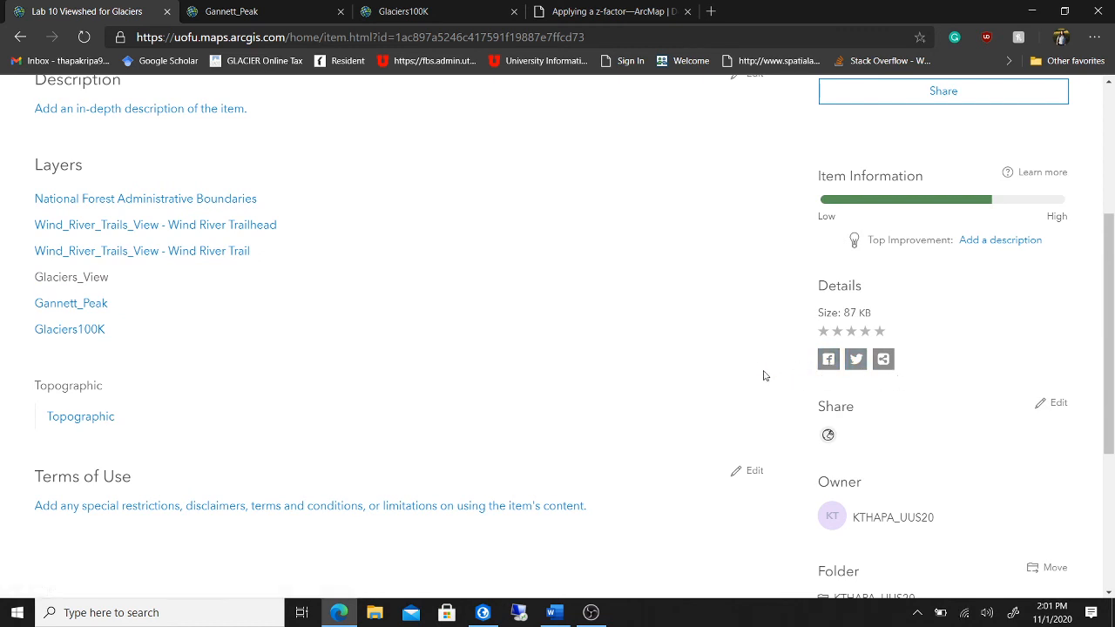
left_click(883, 362)
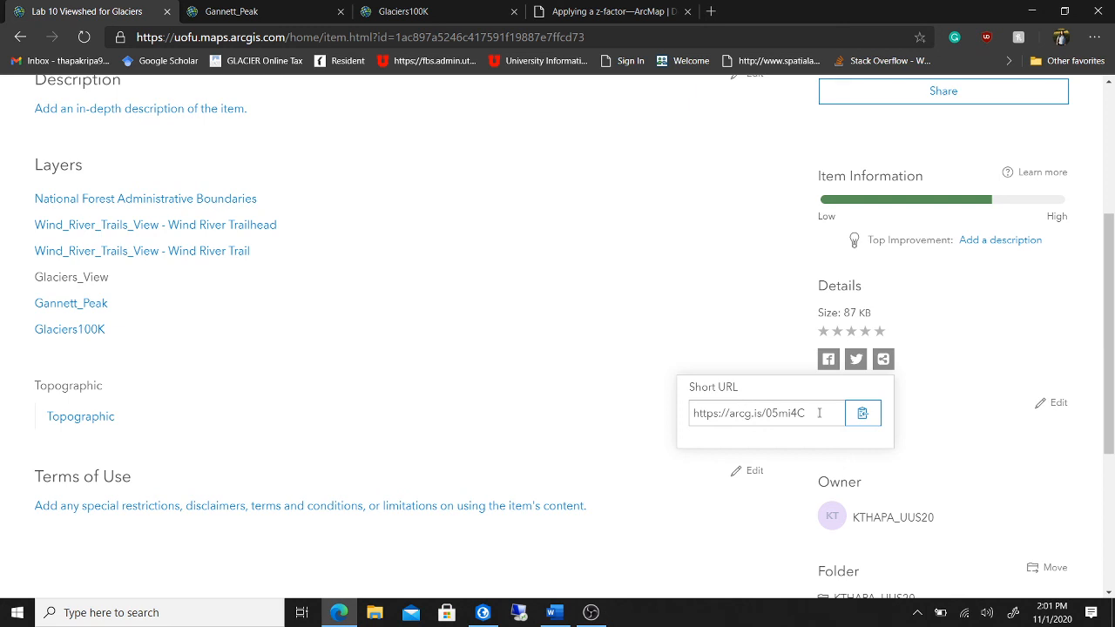
left_click(865, 416)
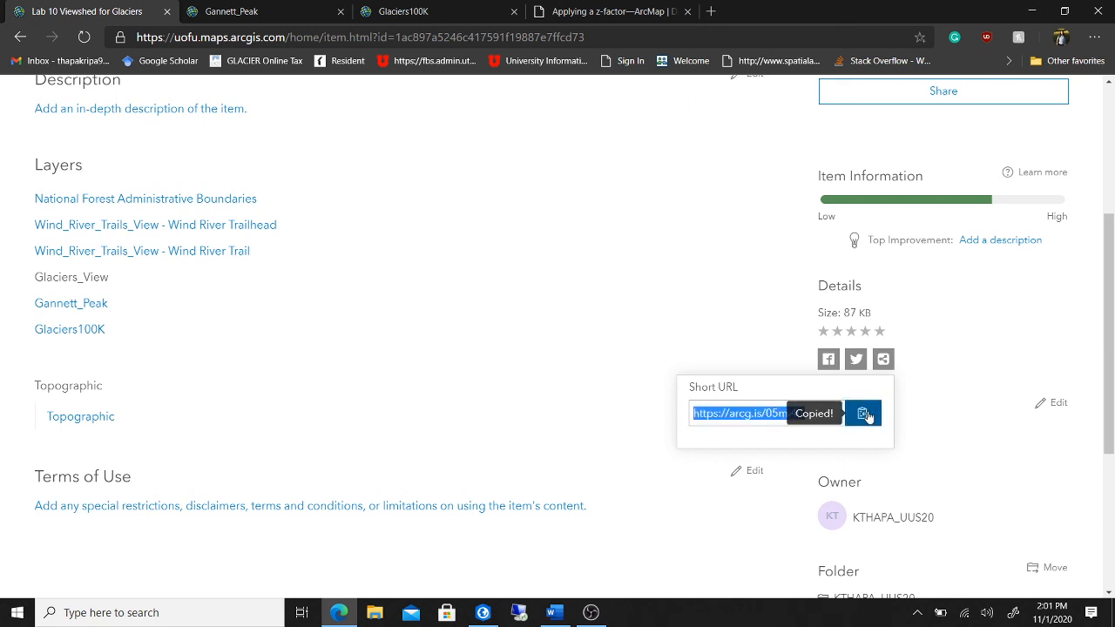
left_click(559, 619)
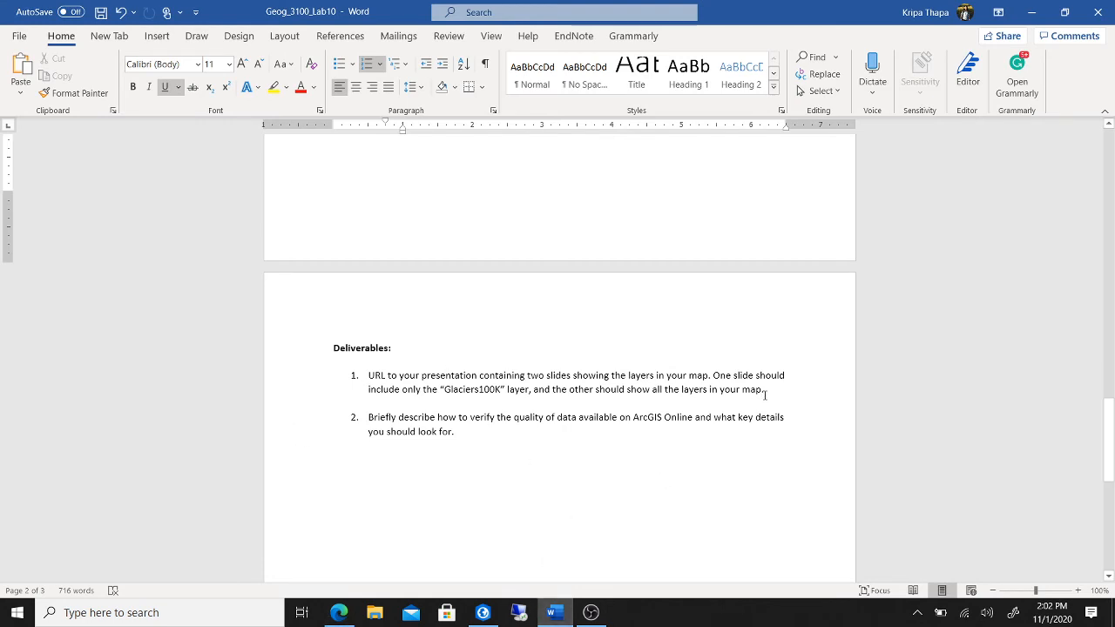
left_click(765, 389)
key("Return")
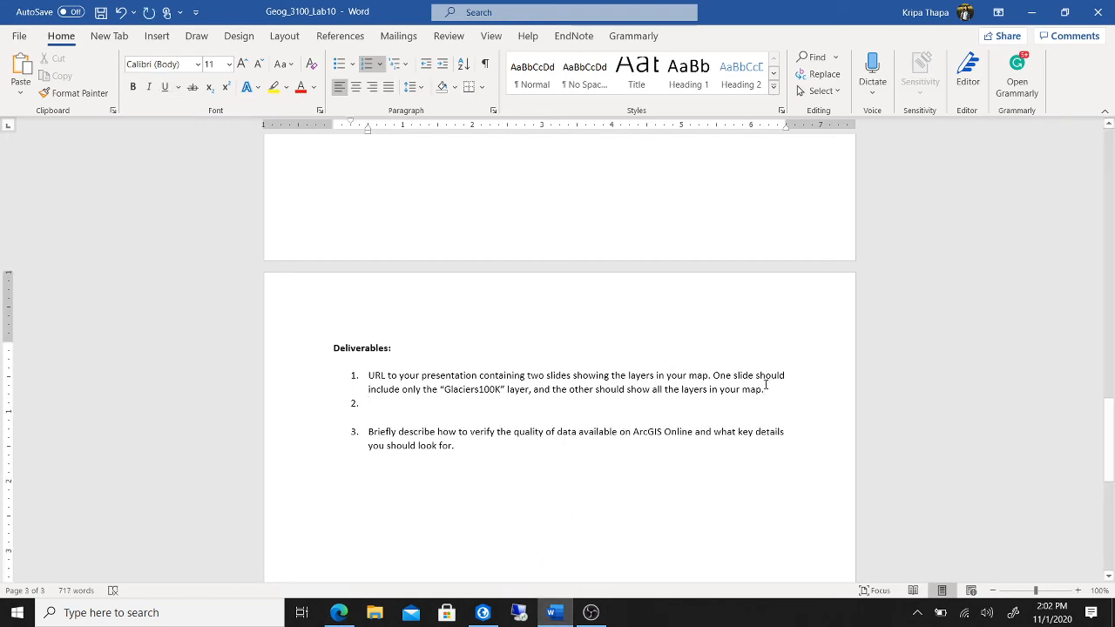
key("BackSpace")
key("ctrl+v")
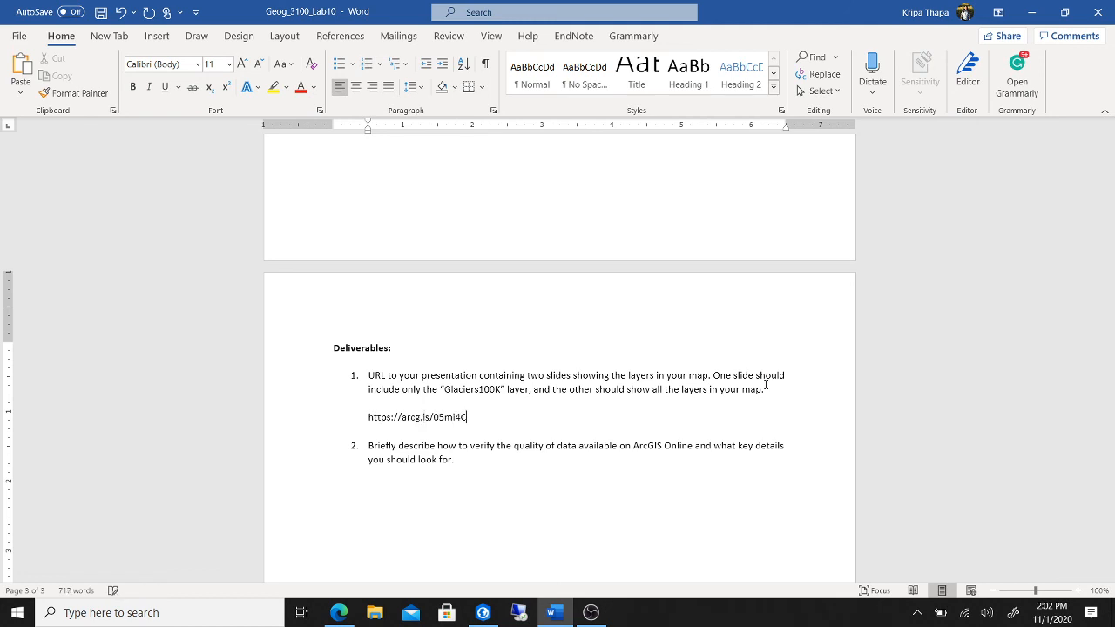
key("Return")
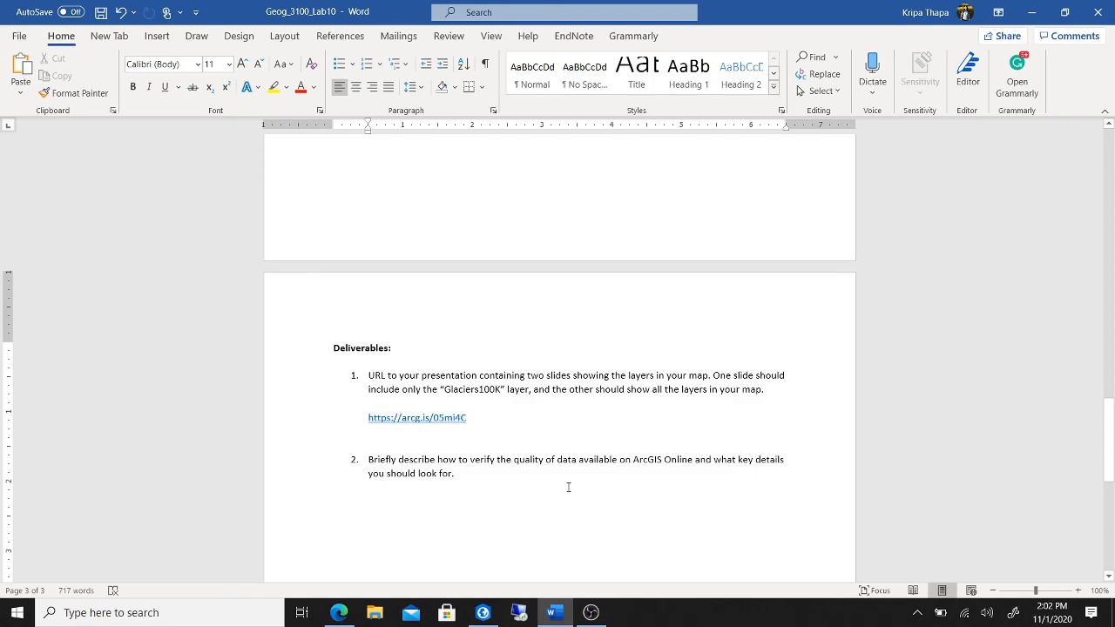
scroll(567, 487, "up", 10)
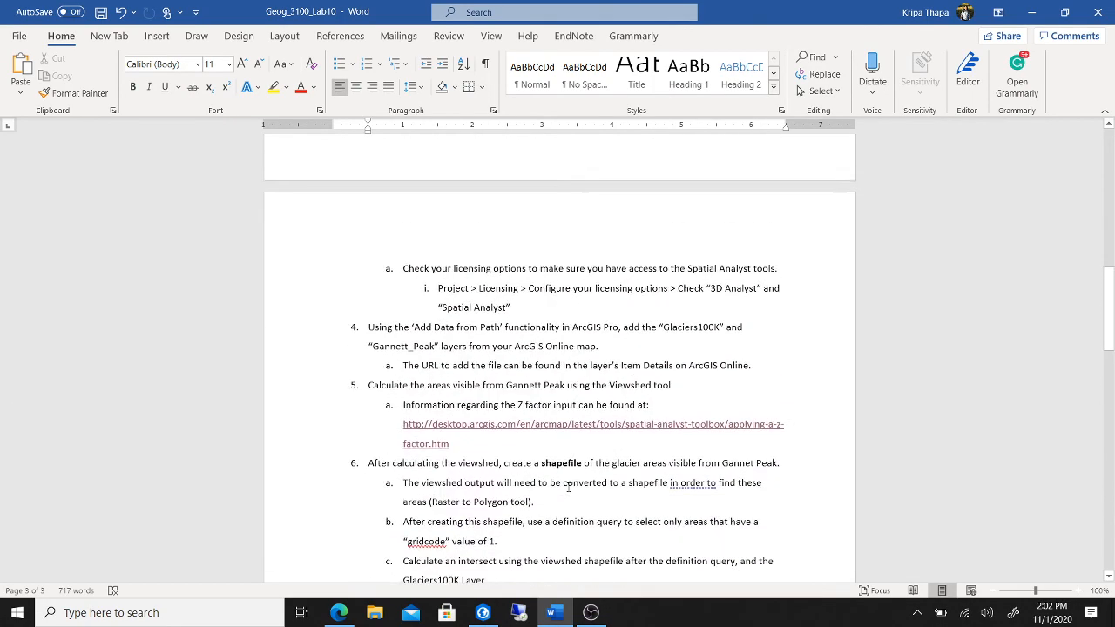
scroll(567, 488, "up", 15)
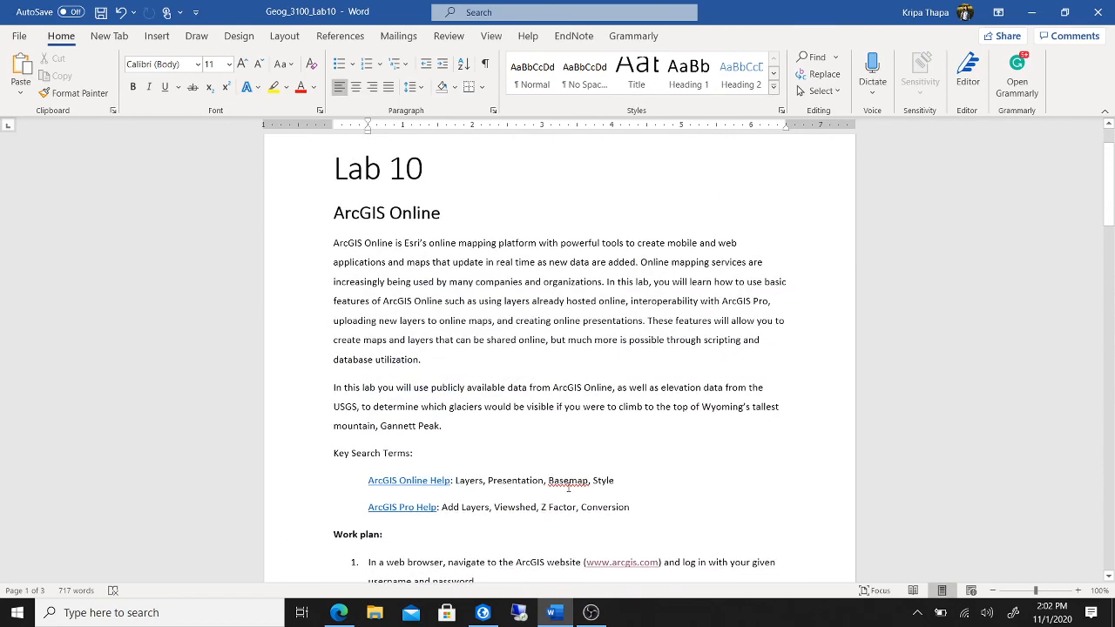
scroll(568, 488, "up", 2)
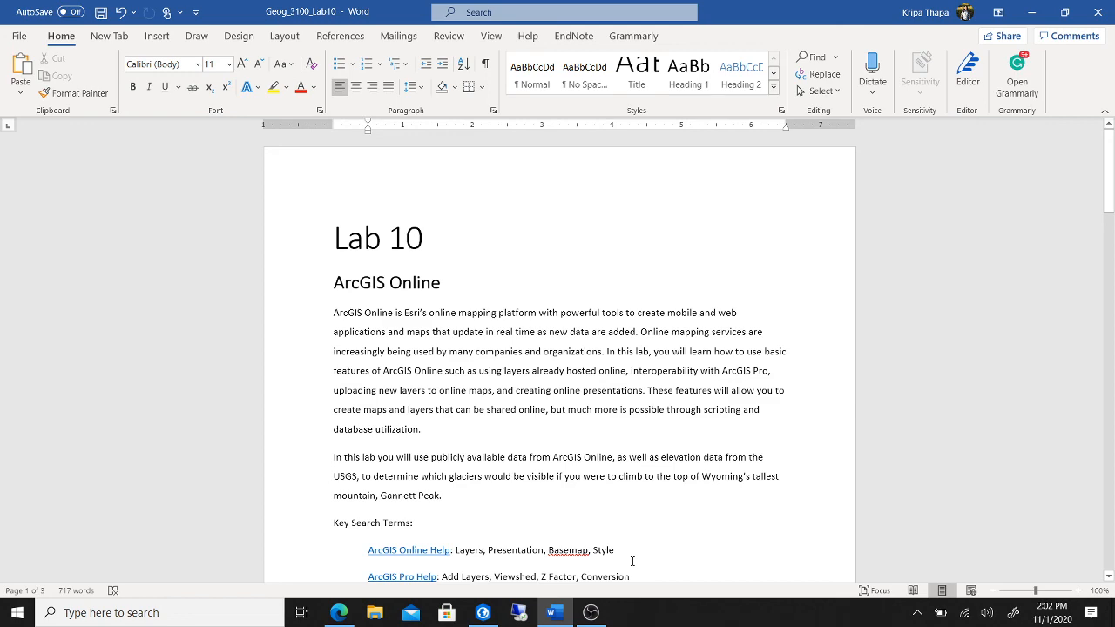
mouse_move(601, 619)
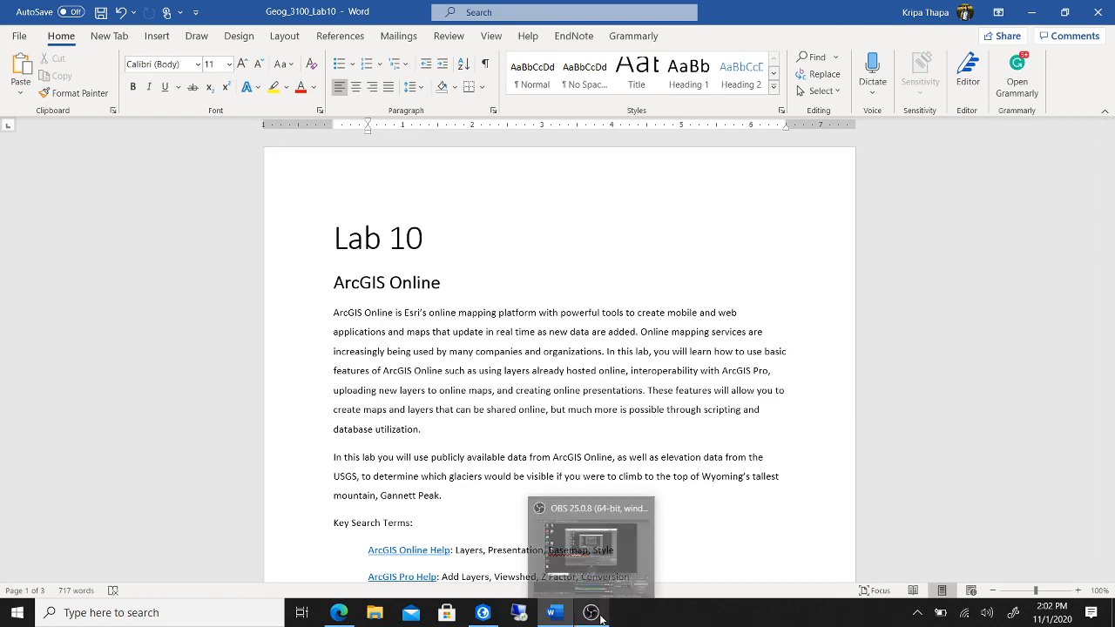